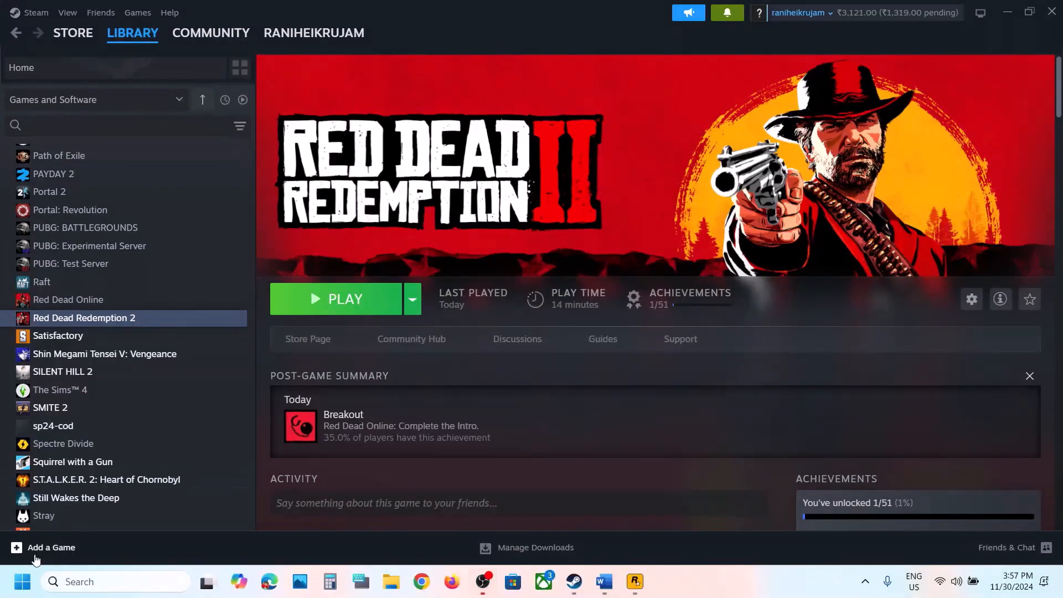
Show the PC's Restart option among the Windows power options and close the Start menu.
left_click(22, 581)
left_click(399, 538)
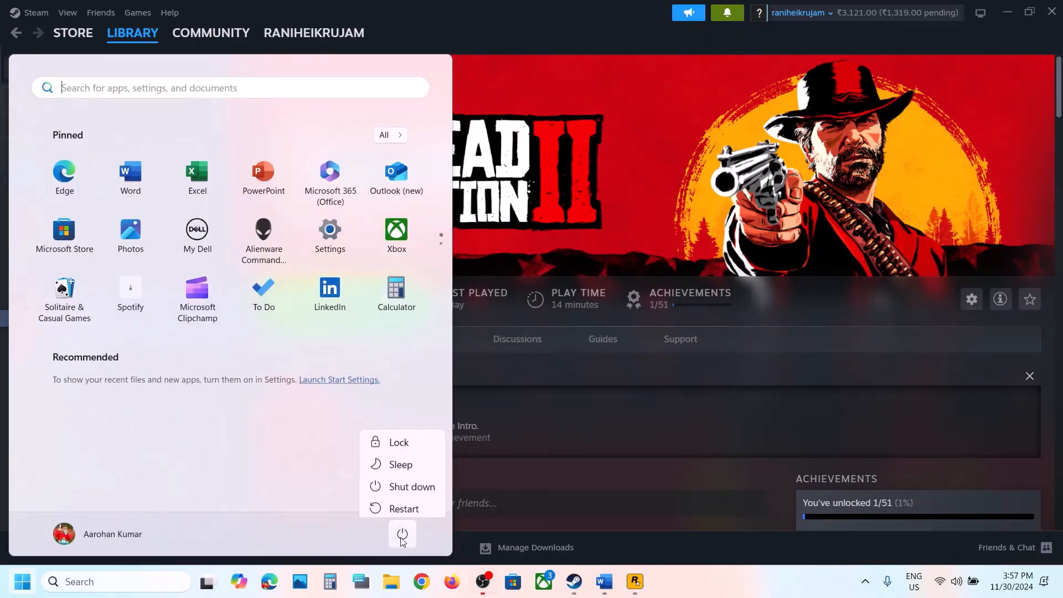
left_click(640, 371)
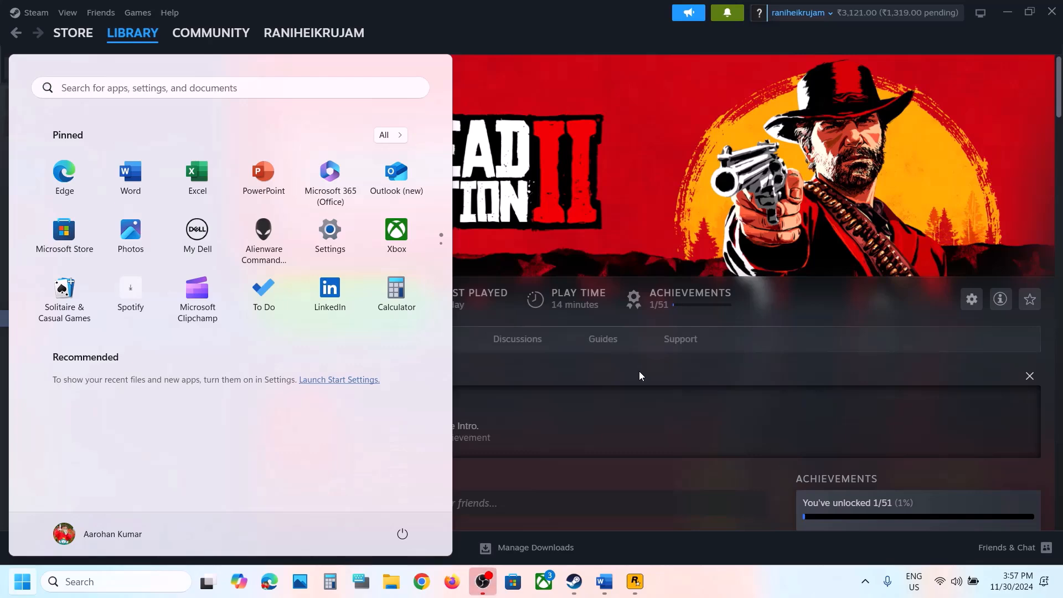
left_click(639, 372)
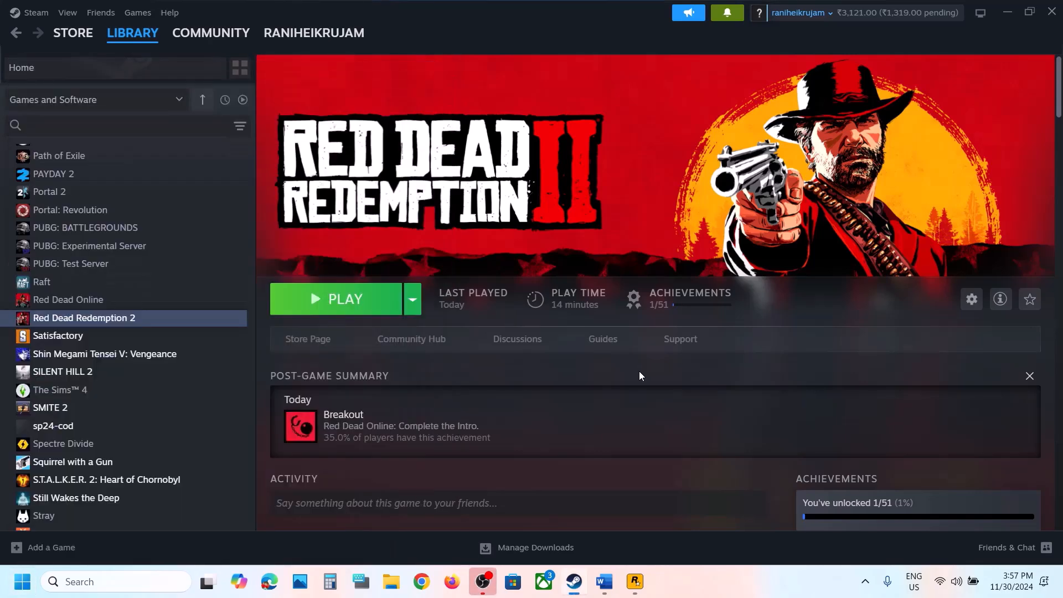
Switch to the Word notes, select "Run Steam as an administrator" in Step 2, and return to Steam.
left_click(604, 581)
left_click_drag(126, 390, 545, 382)
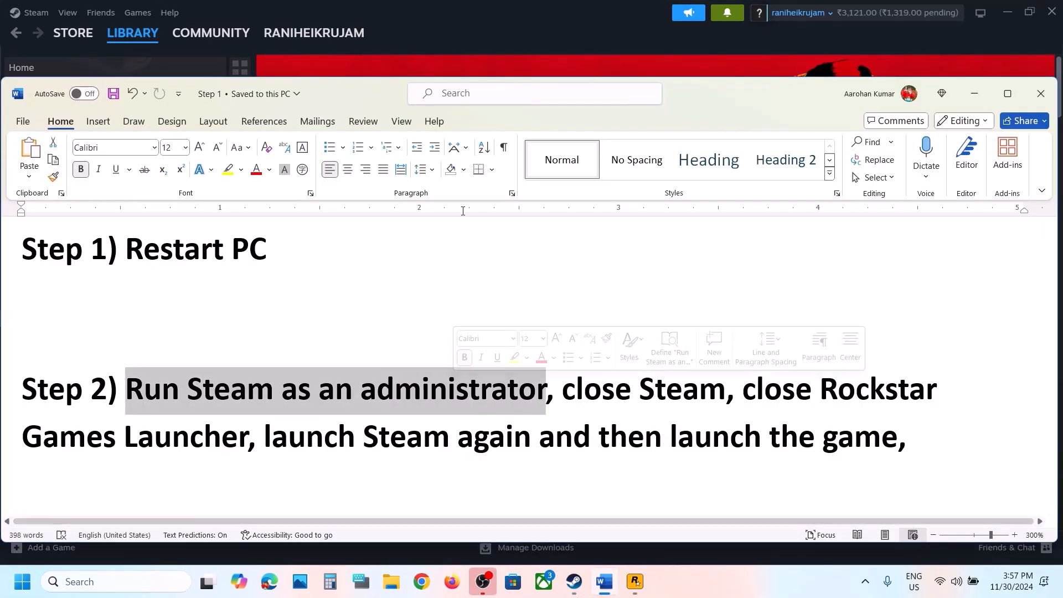
left_click(436, 6)
Look at Steam's Exit option and the open Rockstar Games Launcher window, ending back in the Steam library.
left_click(42, 14)
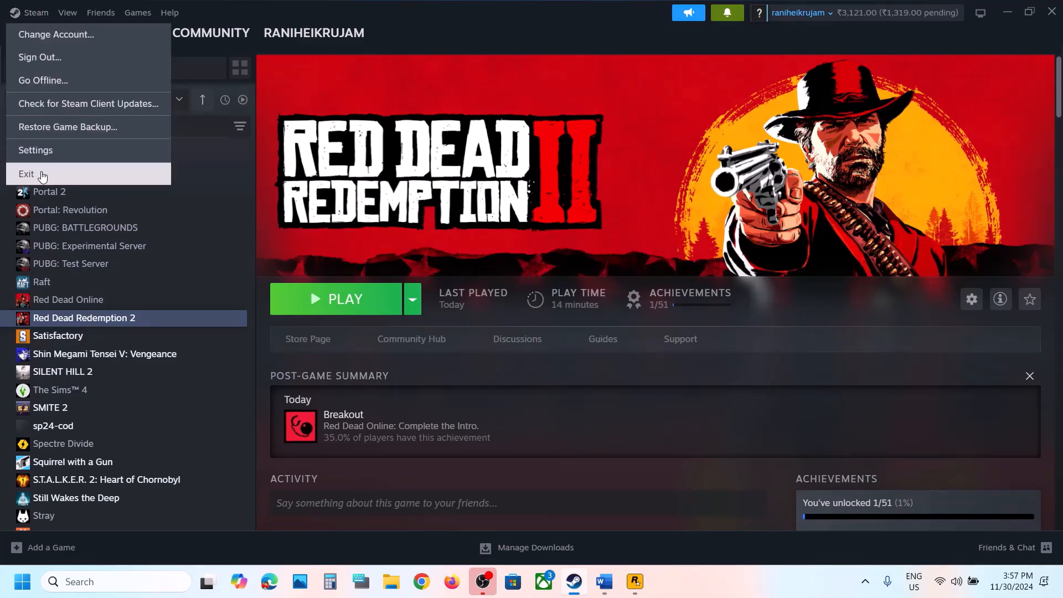
left_click(622, 127)
left_click(624, 594)
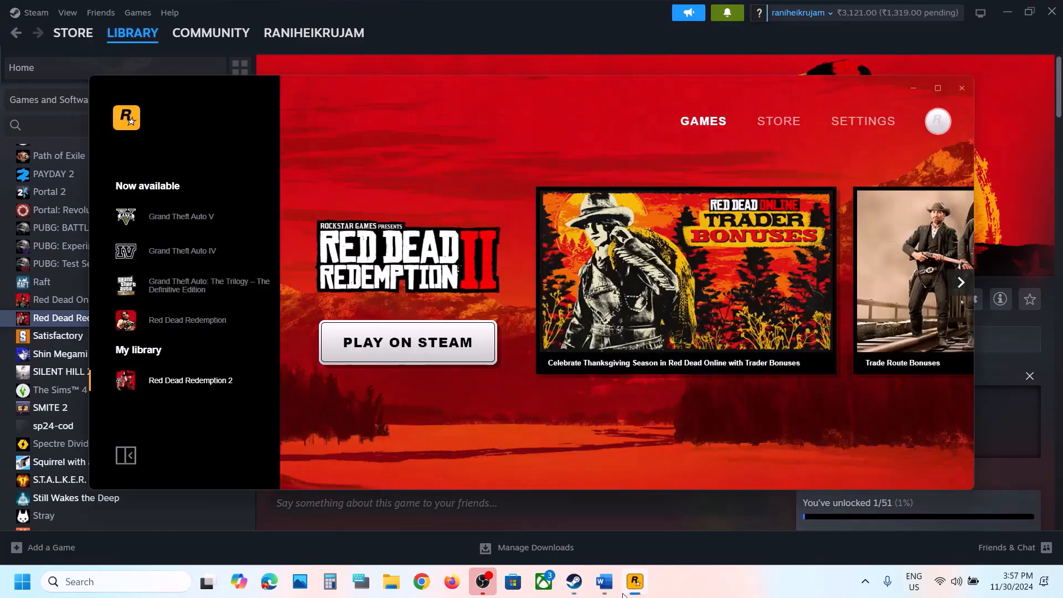
left_click(406, 33)
Search Windows for Steam, show its Run as administrator option, and dismiss the search.
left_click(82, 582)
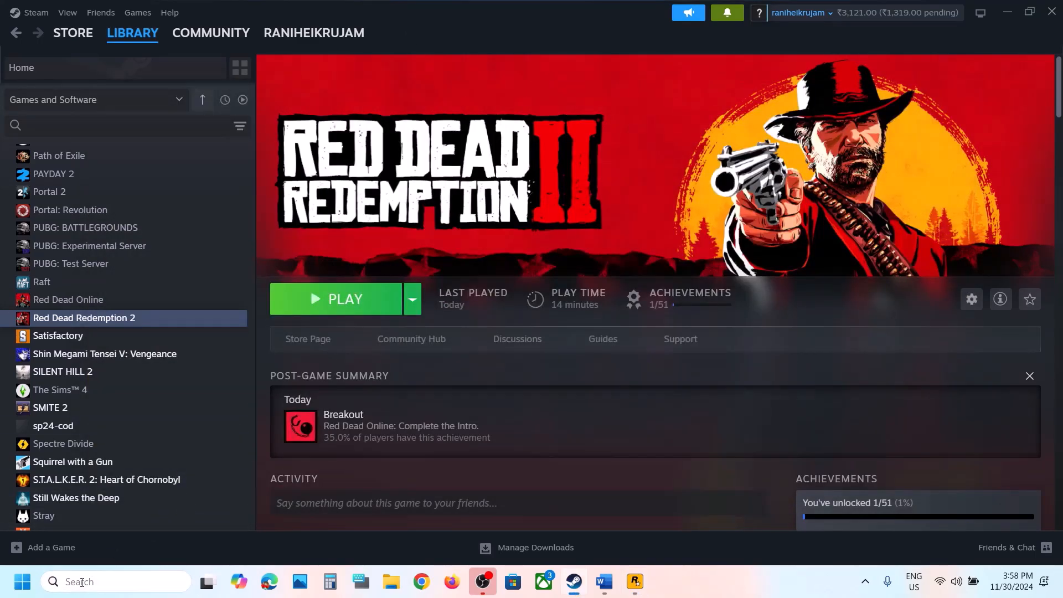
type("team")
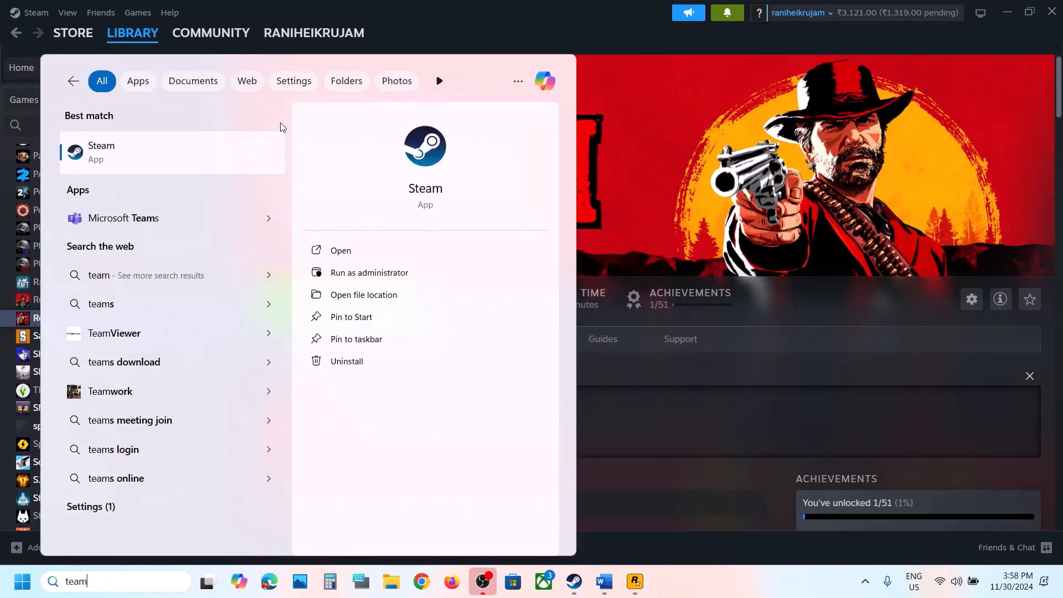
right_click(142, 162)
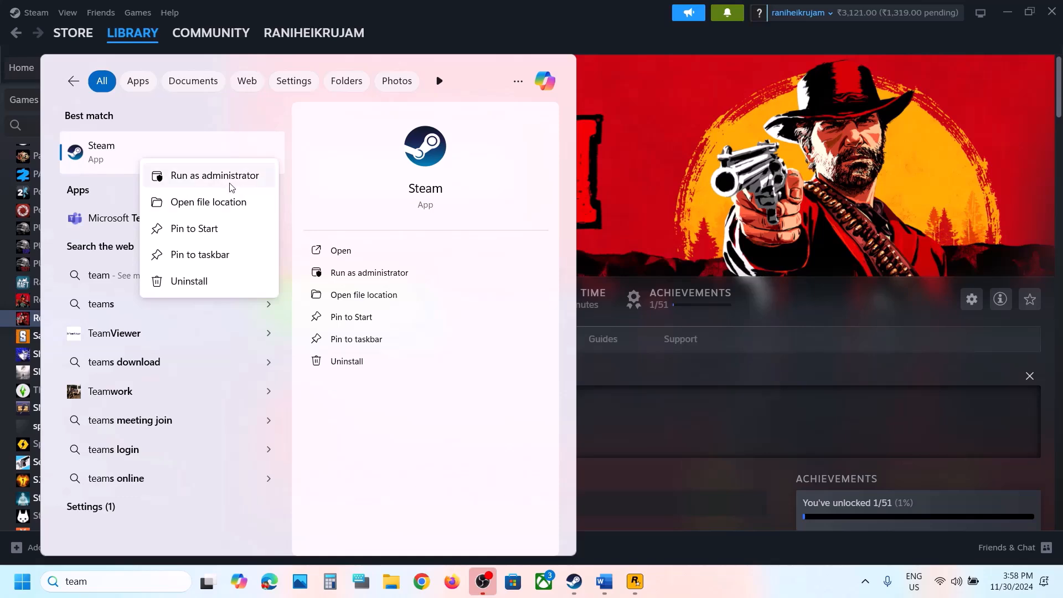
left_click(721, 89)
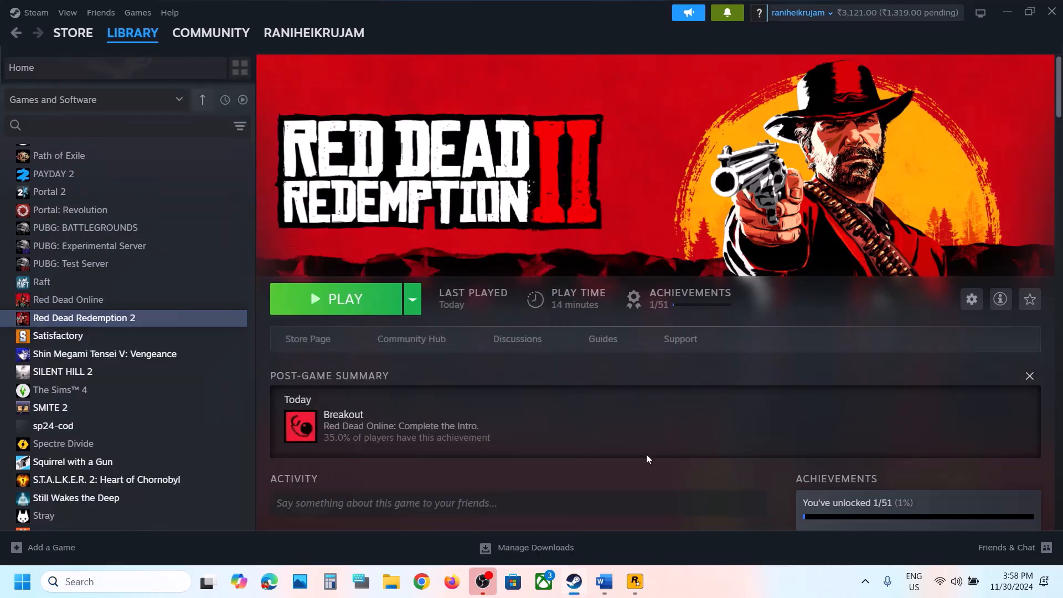
Search Windows for "rock", bring up the options for Rockstar Games Launcher, and dismiss the search.
left_click(86, 583)
type("r")
key("BackSpace")
type("r")
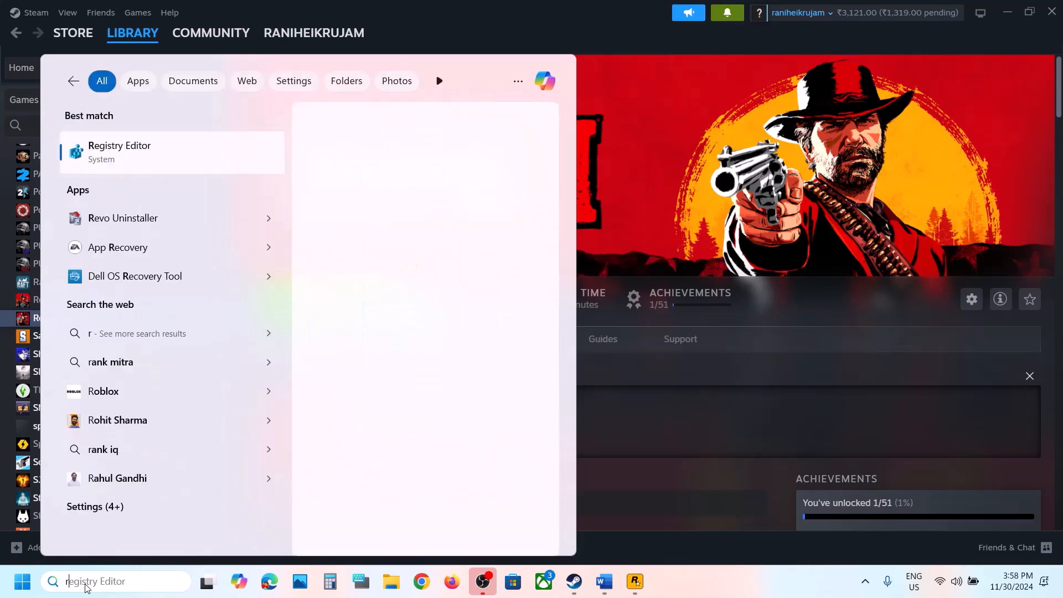
type("ock")
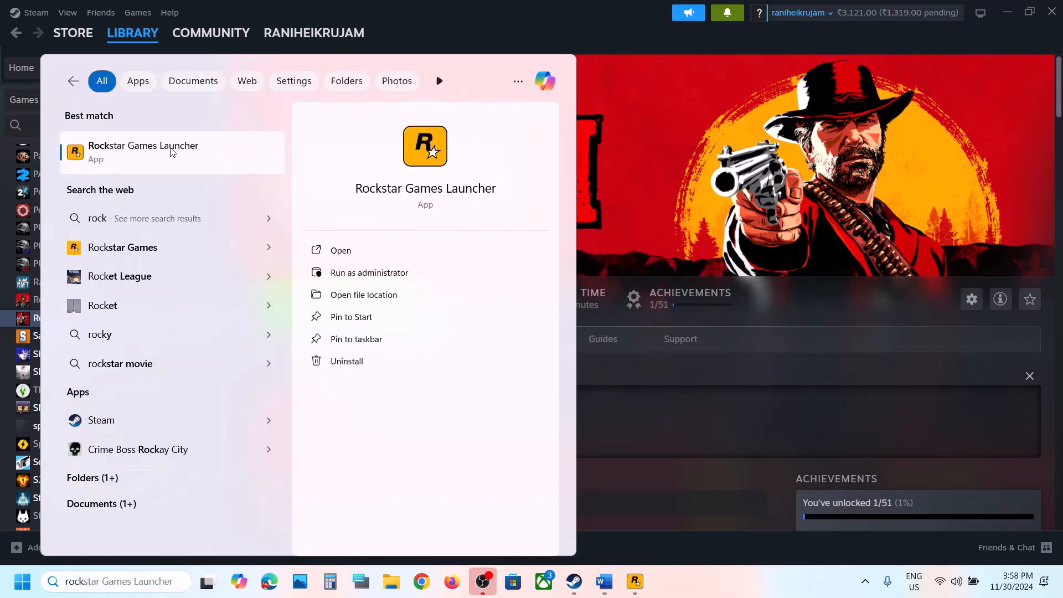
right_click(172, 152)
left_click(744, 194)
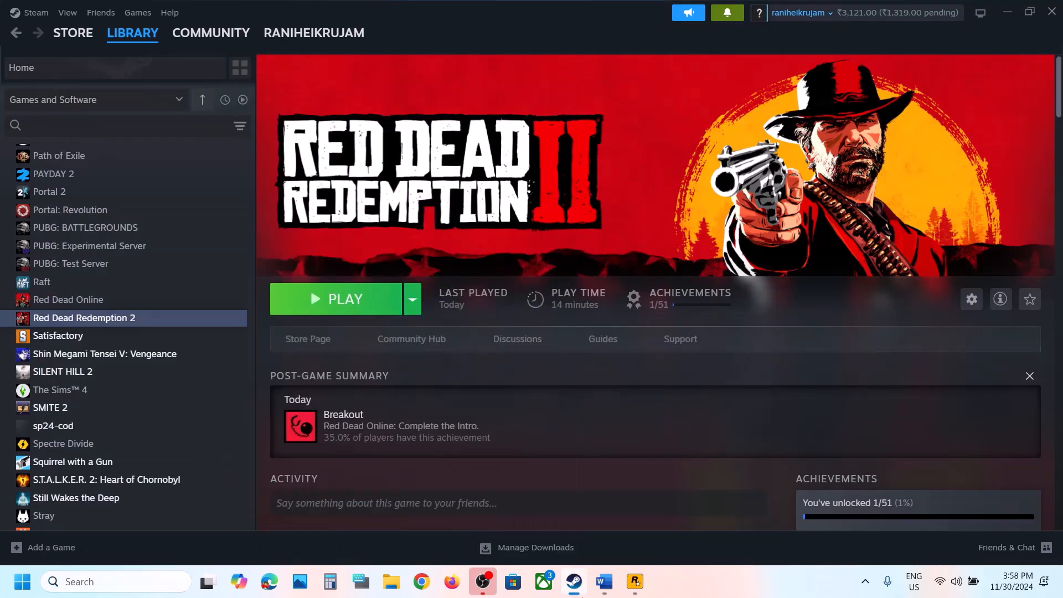
Return to the Word notes and highlight Step 2's instructions to launch Steam again and close Rockstar Games Launcher.
left_click(604, 581)
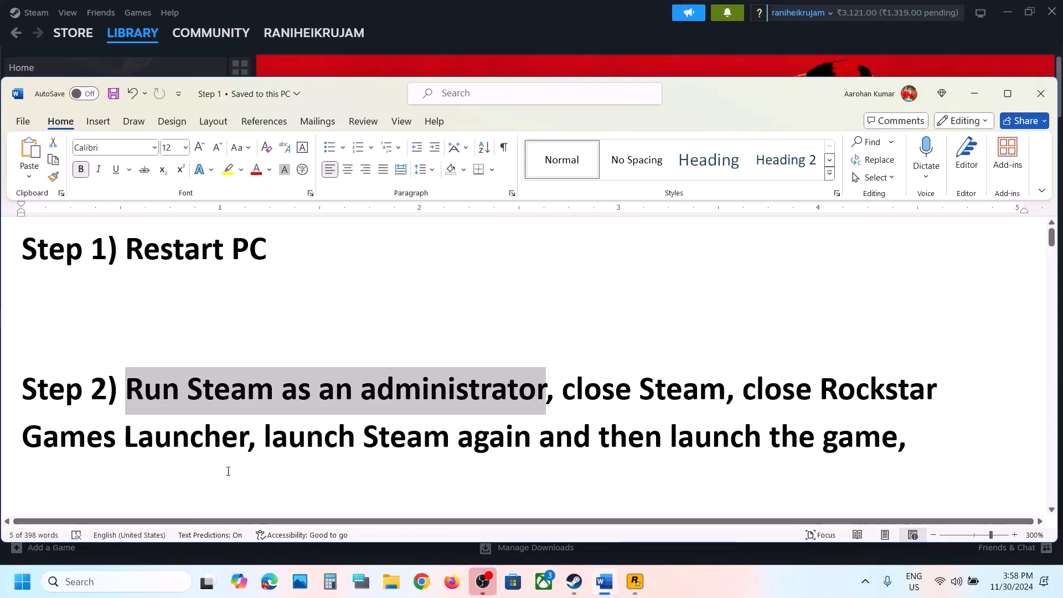
left_click_drag(264, 441, 539, 441)
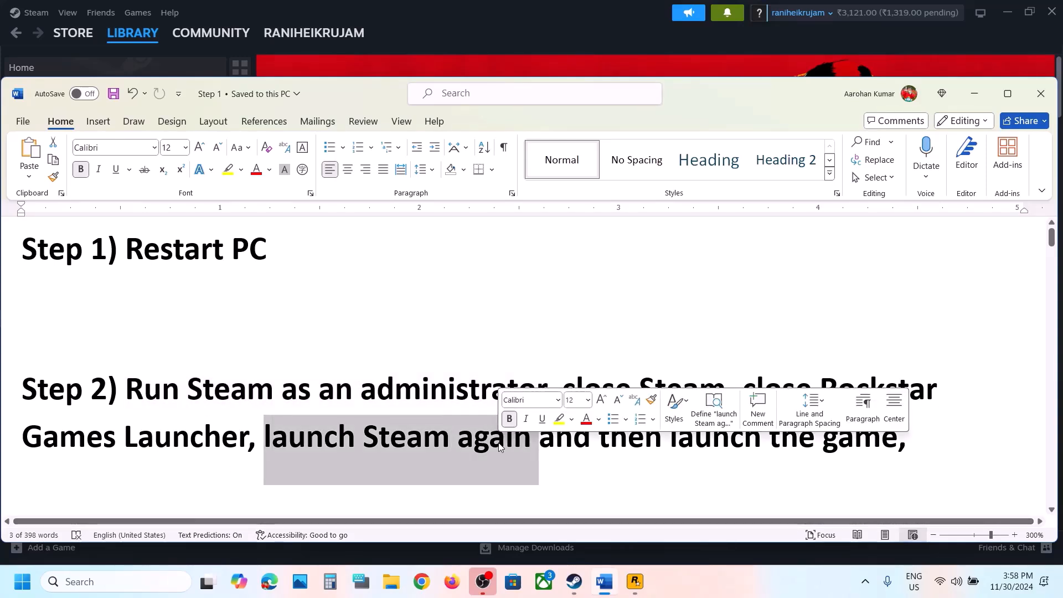
left_click_drag(765, 389, 203, 396)
Show the Exit option of Rockstar Games Launcher among the hidden system tray apps and dismiss it.
left_click(866, 581)
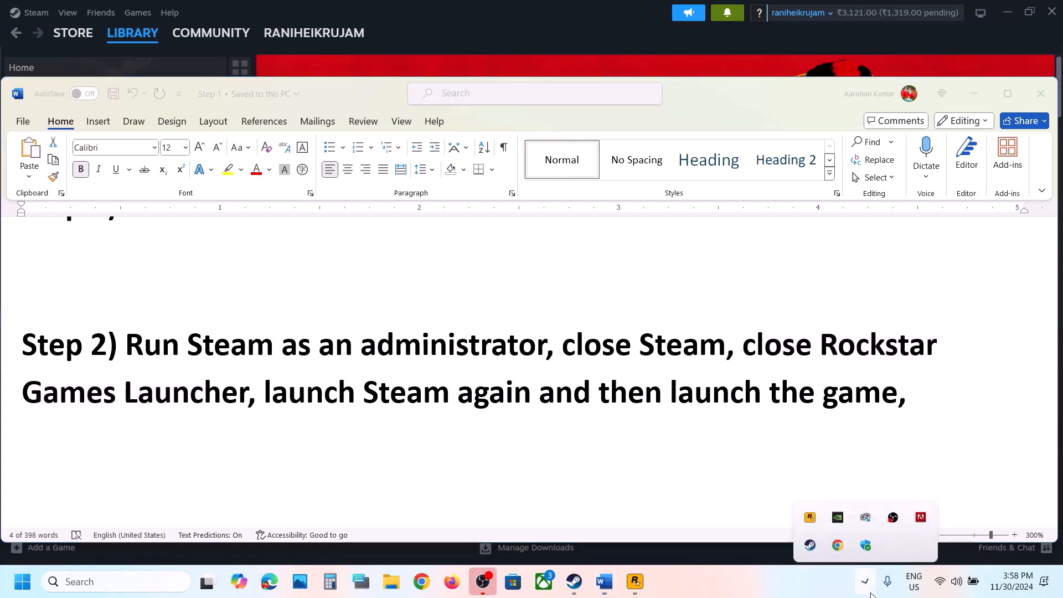
right_click(812, 511)
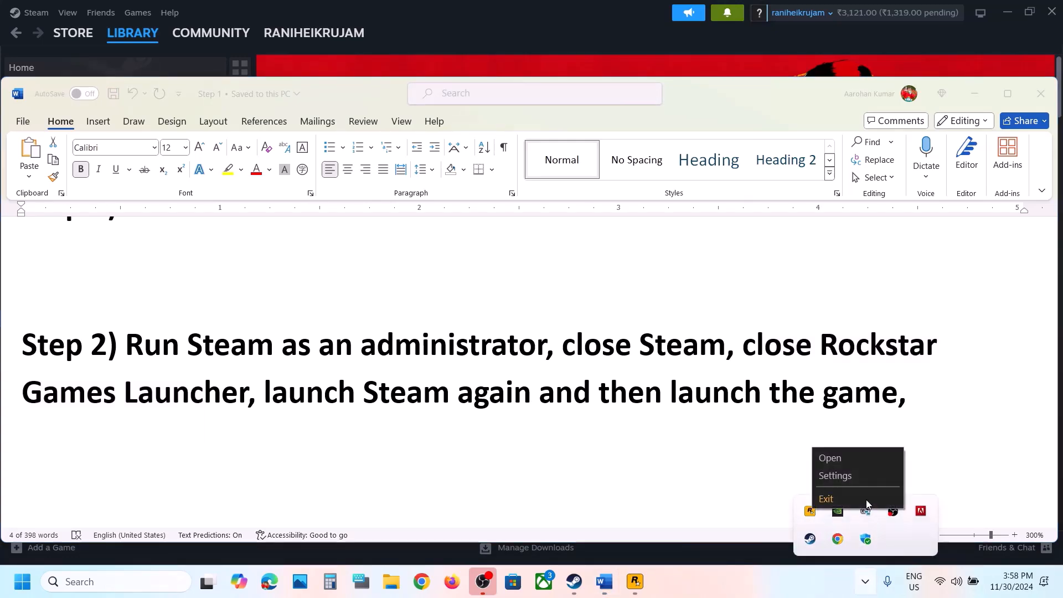
left_click(531, 409)
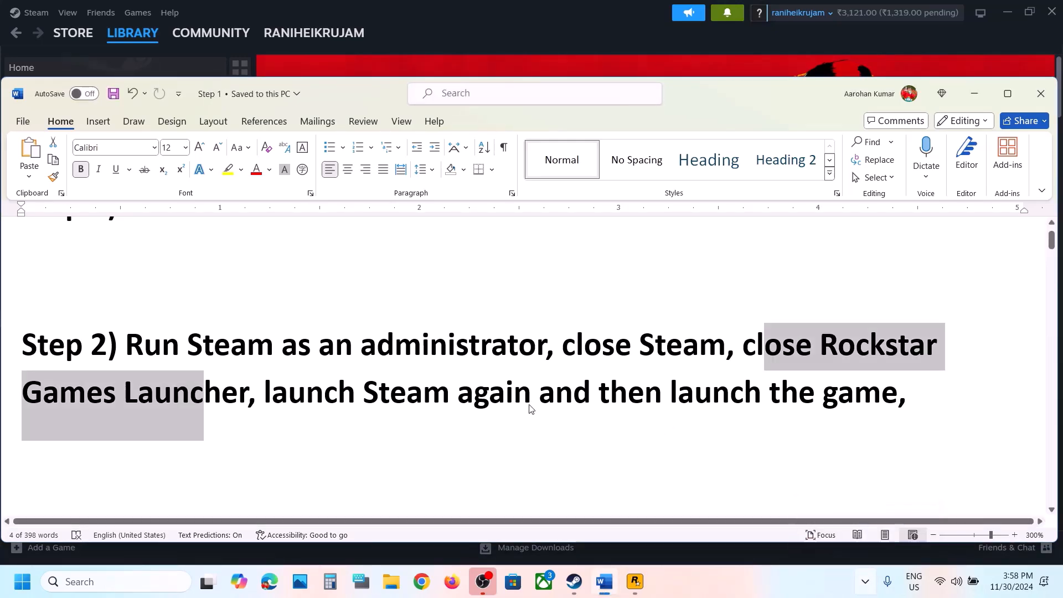
Highlight "launch Steam again" and "then launch the" in Step 2, and minimize the Steam window.
left_click_drag(264, 392, 490, 385)
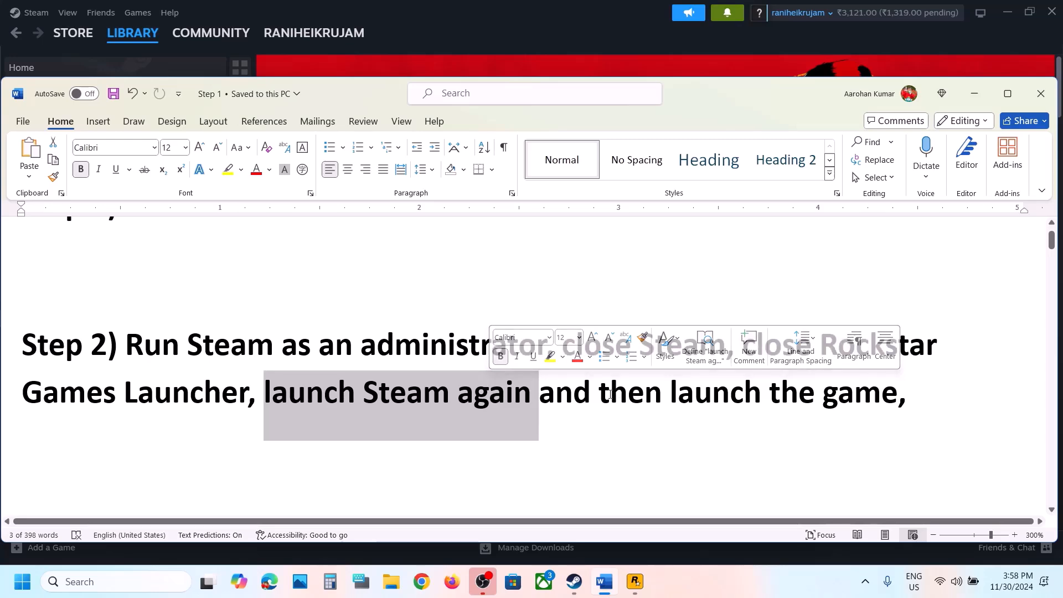
left_click_drag(600, 392, 823, 392)
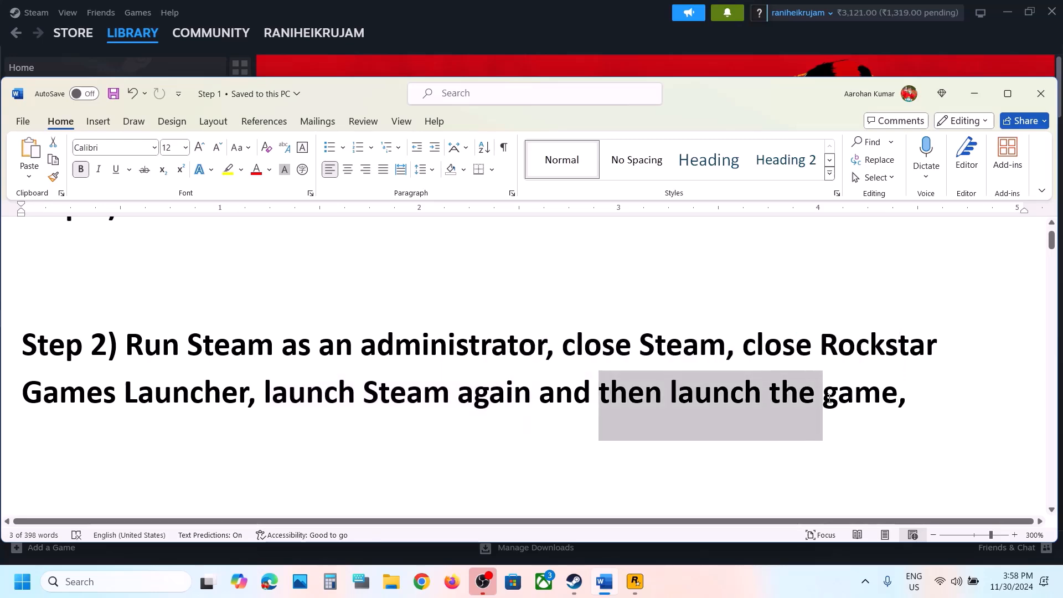
left_click(574, 582)
left_click(574, 582)
Highlight Step 3's "launching game from Rockstar Games Launcher" and view the launcher window before returning to the notes.
scroll(480, 422, "down", 3)
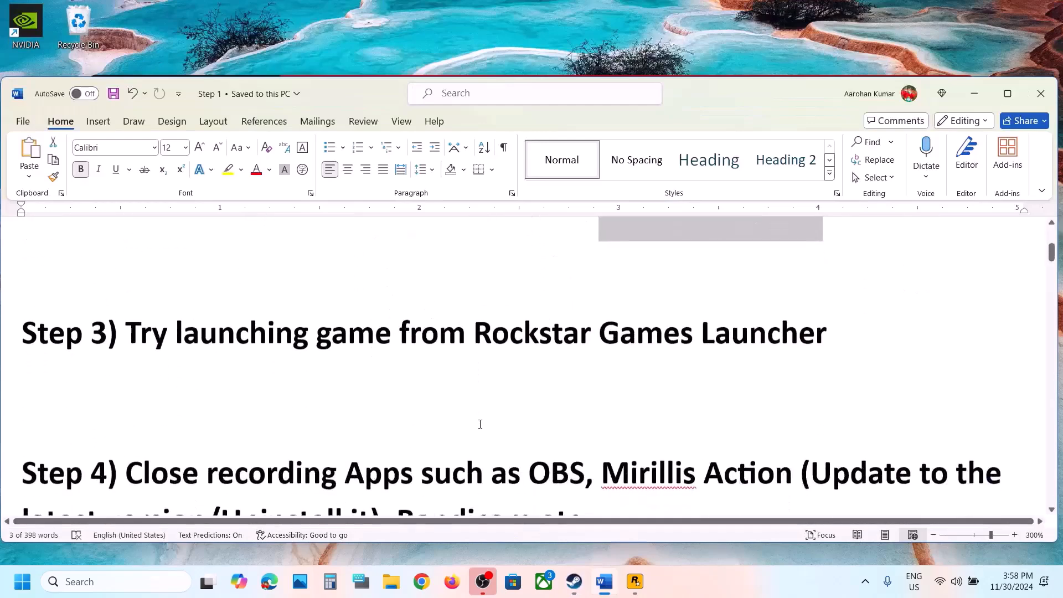
left_click_drag(228, 350, 825, 340)
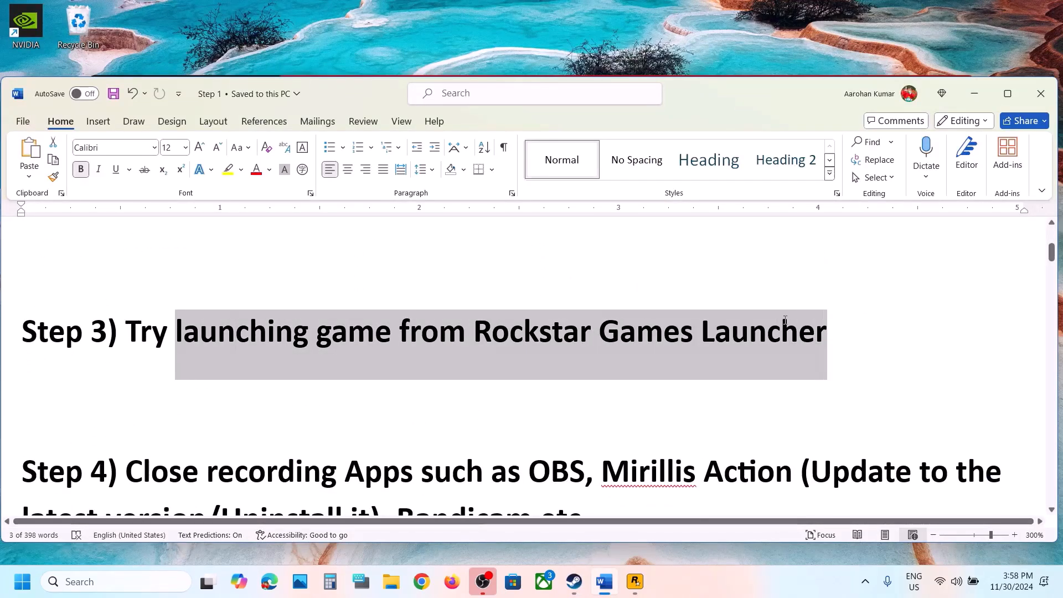
left_click(635, 584)
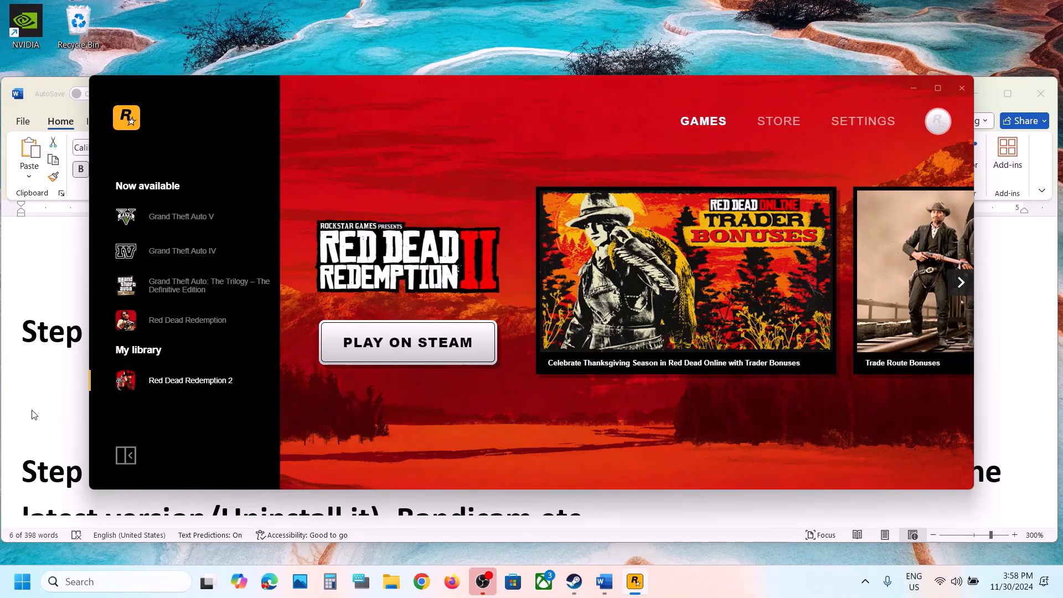
key("alt+Tab")
Review Step 4 of the notes, highlighting the recording apps OBS, Mirillis Action and Bandicam and the update or uninstall advice.
scroll(247, 390, "down", 2)
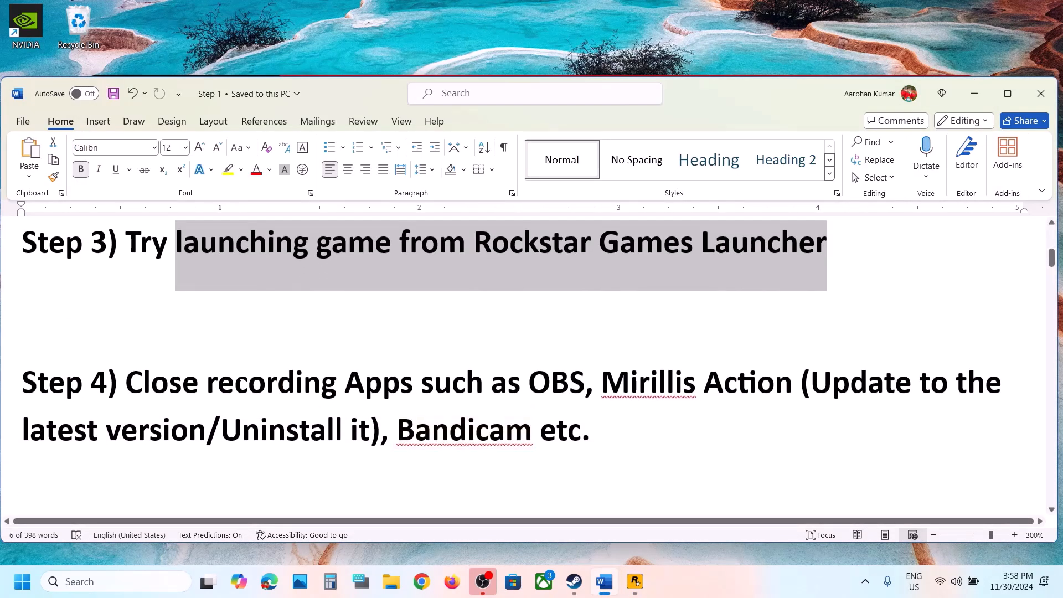
left_click_drag(242, 384, 769, 387)
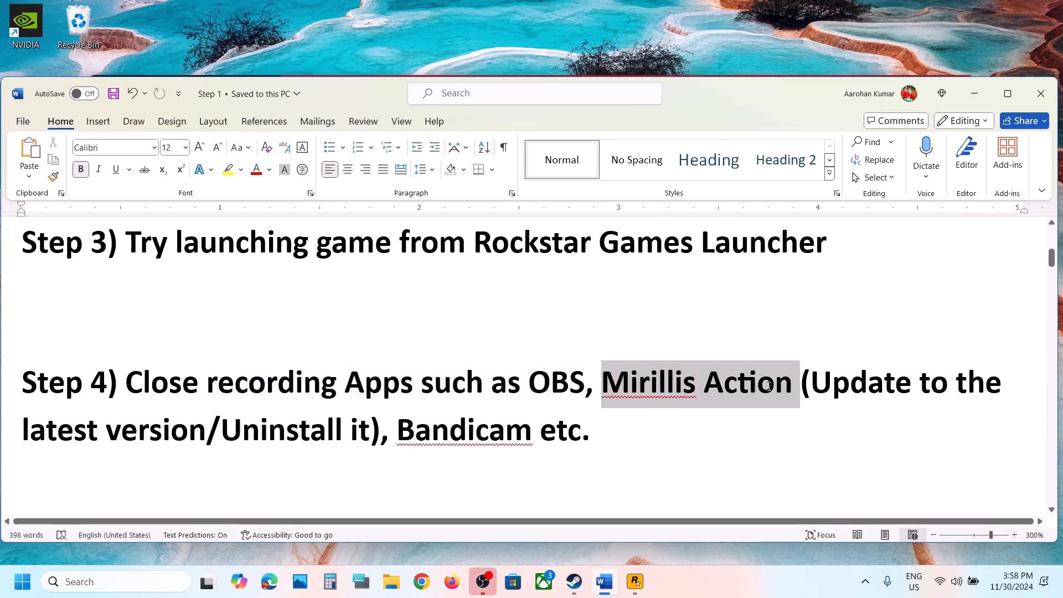
left_click_drag(769, 388, 371, 435)
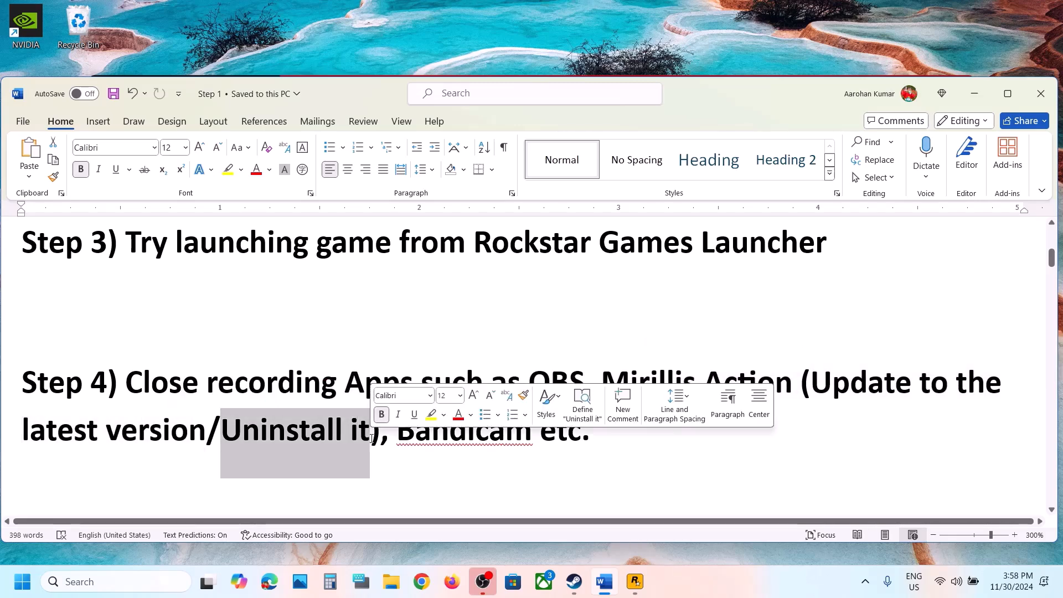
left_click(406, 439)
left_click(170, 382)
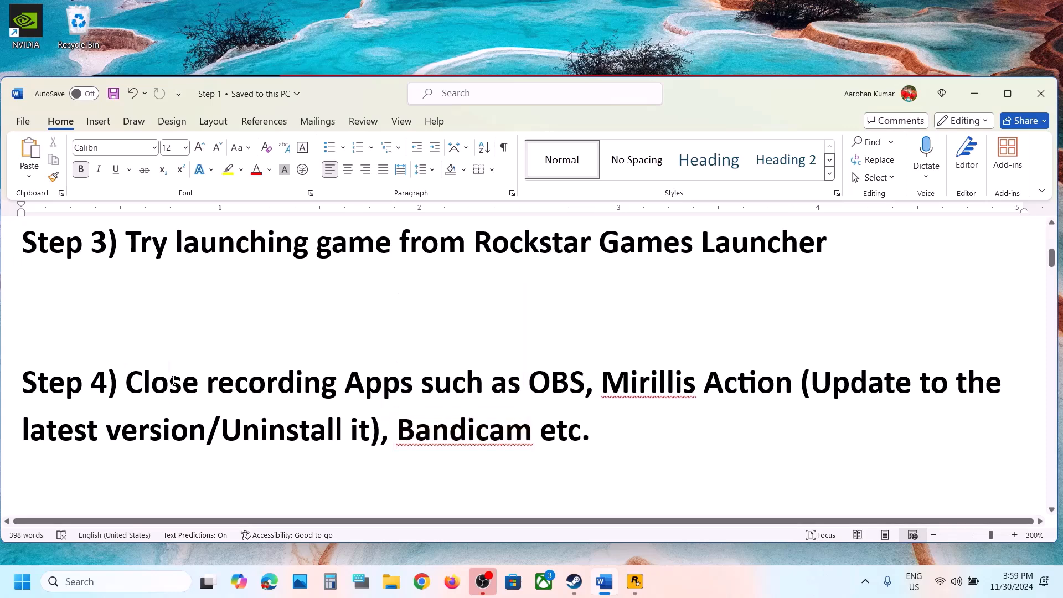
left_click_drag(172, 381, 542, 379)
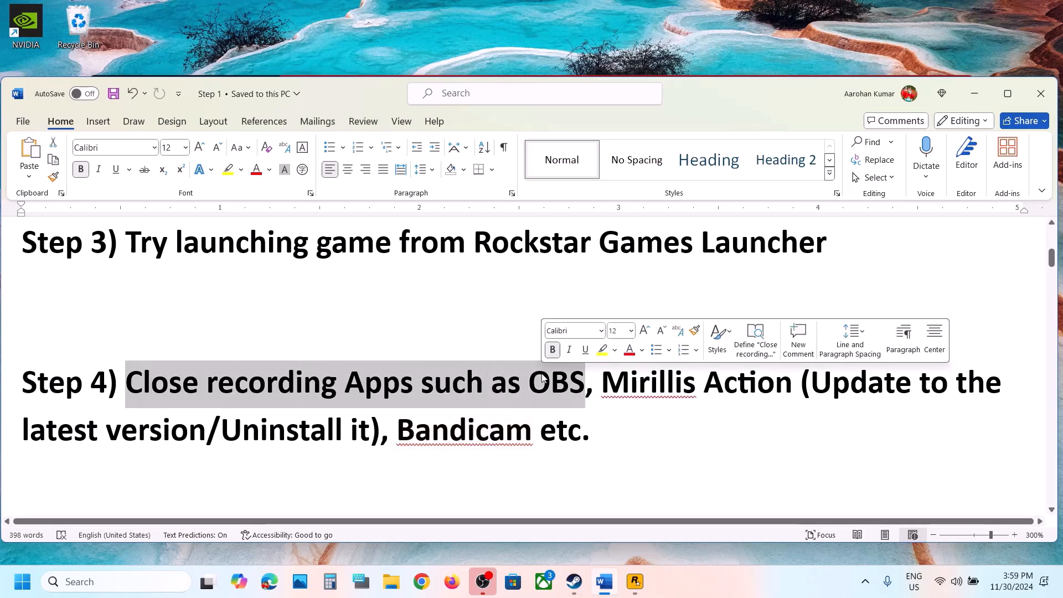
left_click_drag(399, 430, 595, 425)
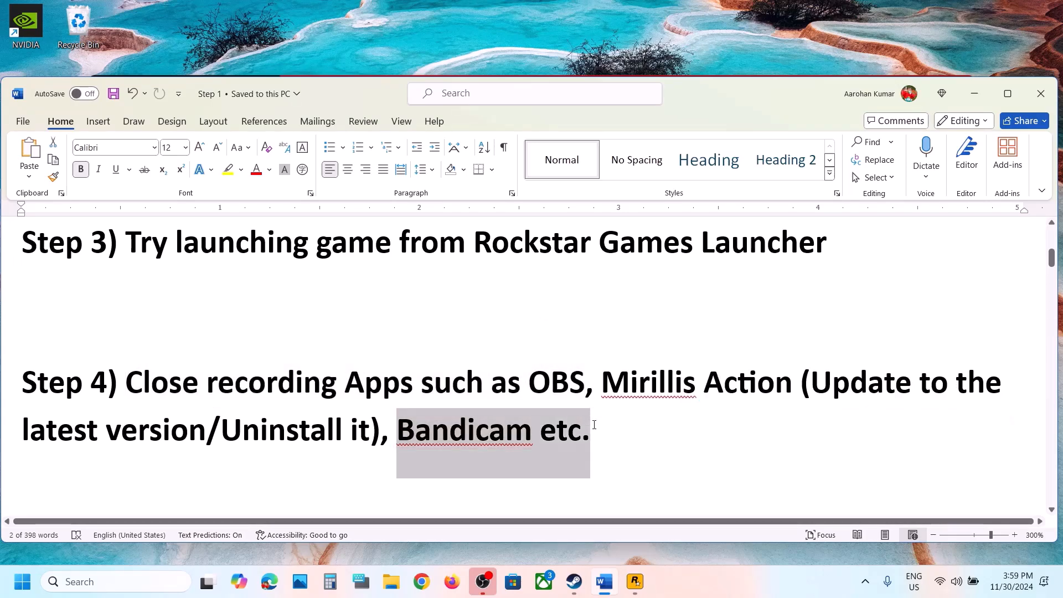
left_click(595, 425)
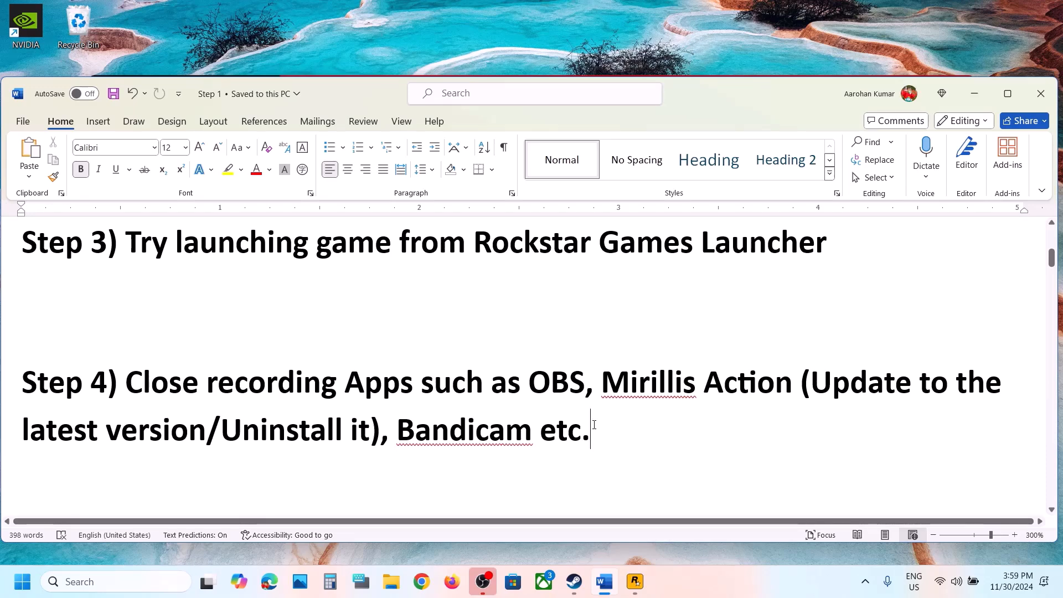
left_click_drag(602, 382, 798, 380)
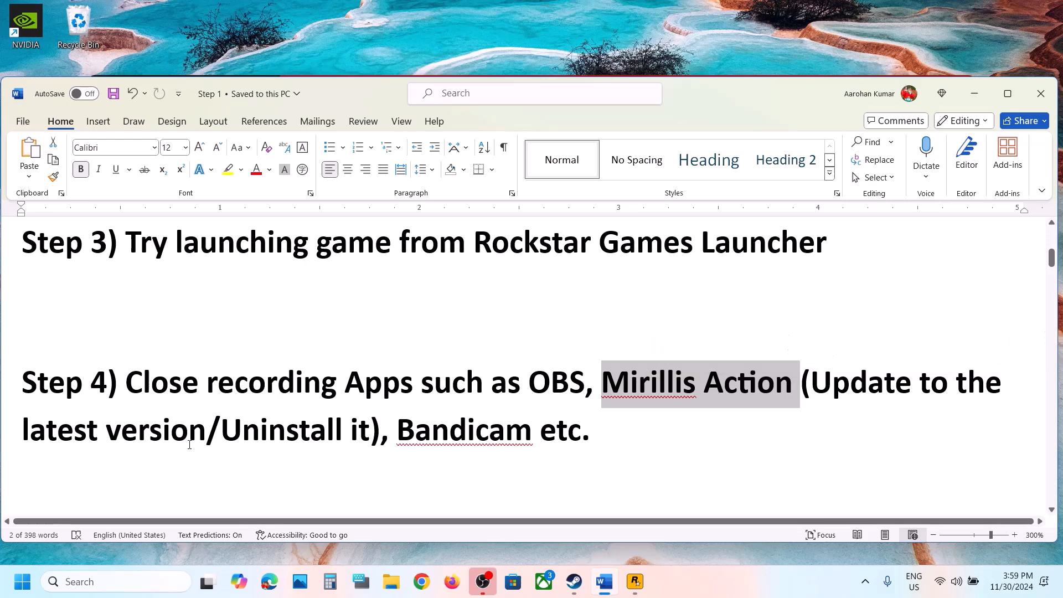
left_click_drag(24, 431, 335, 431)
left_click(619, 437)
Go to Step 5 of the notes and highlight "Try DX12/Vulkan in system.xml file".
scroll(618, 437, "down", 4)
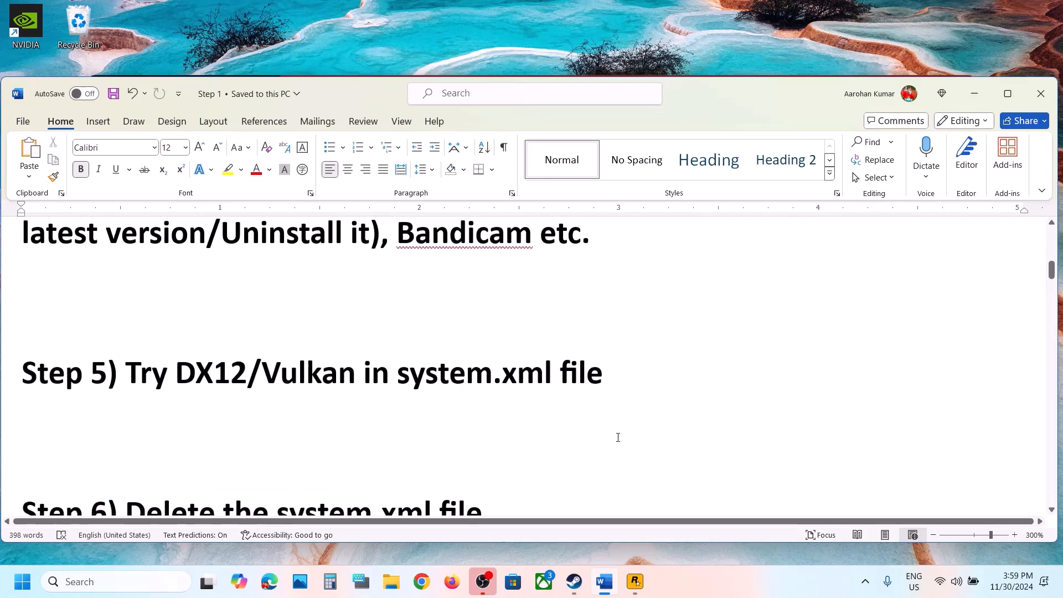
left_click_drag(145, 384, 637, 383)
left_click(639, 383)
Open the Settings folder of Red Dead Redemption 2 inside Rockstar Games in Documents, using File Explorer.
left_click(400, 583)
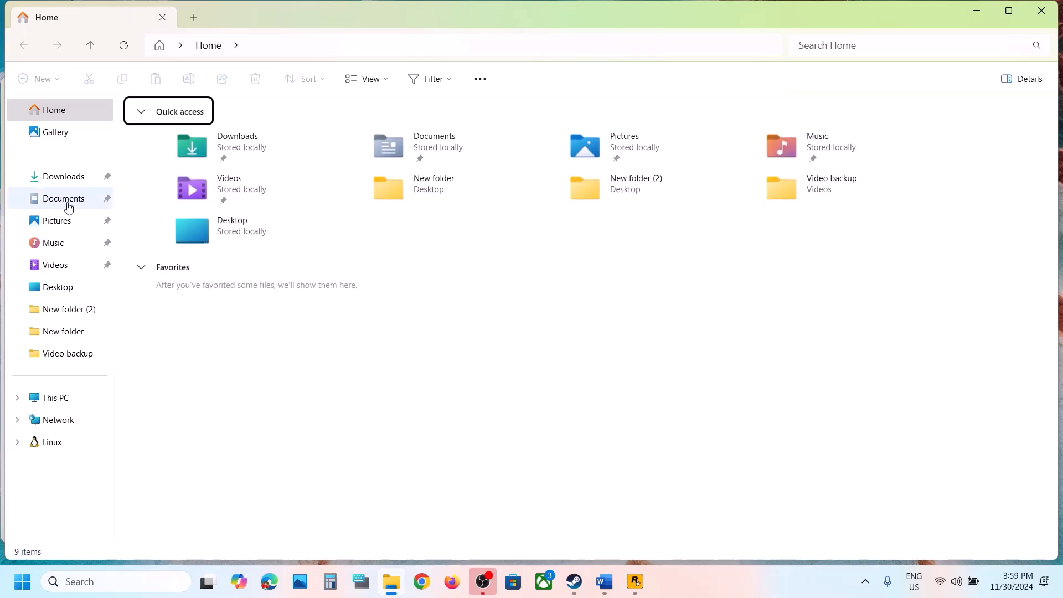
left_click(68, 207)
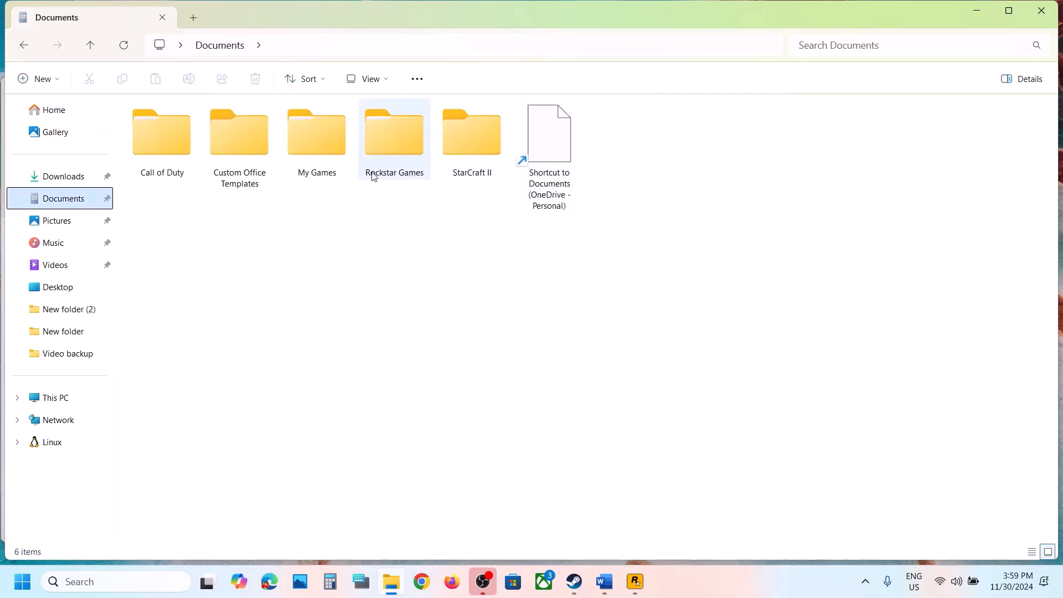
double_click(396, 154)
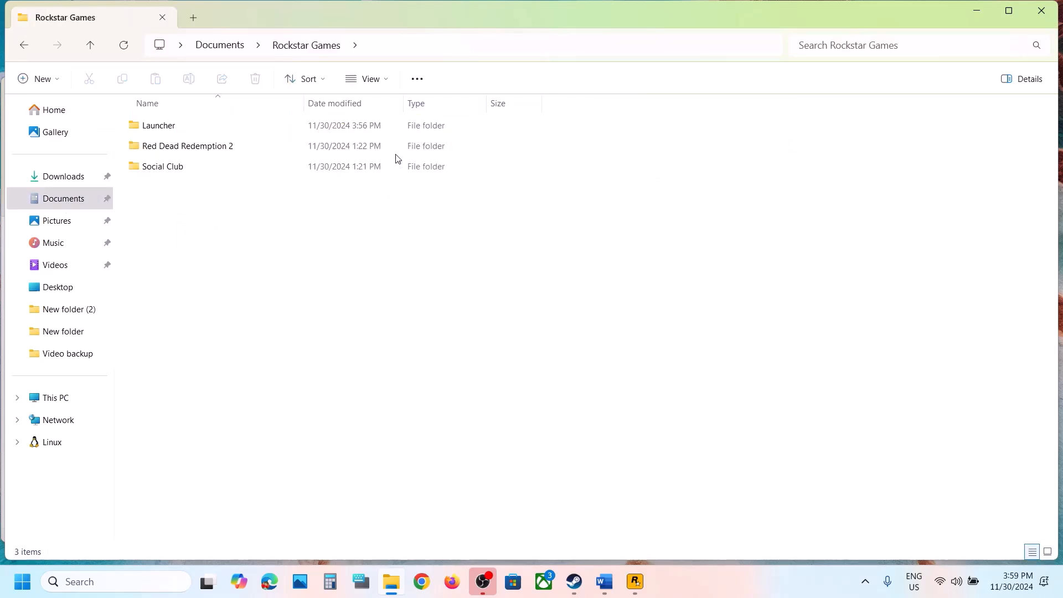
double_click(170, 151)
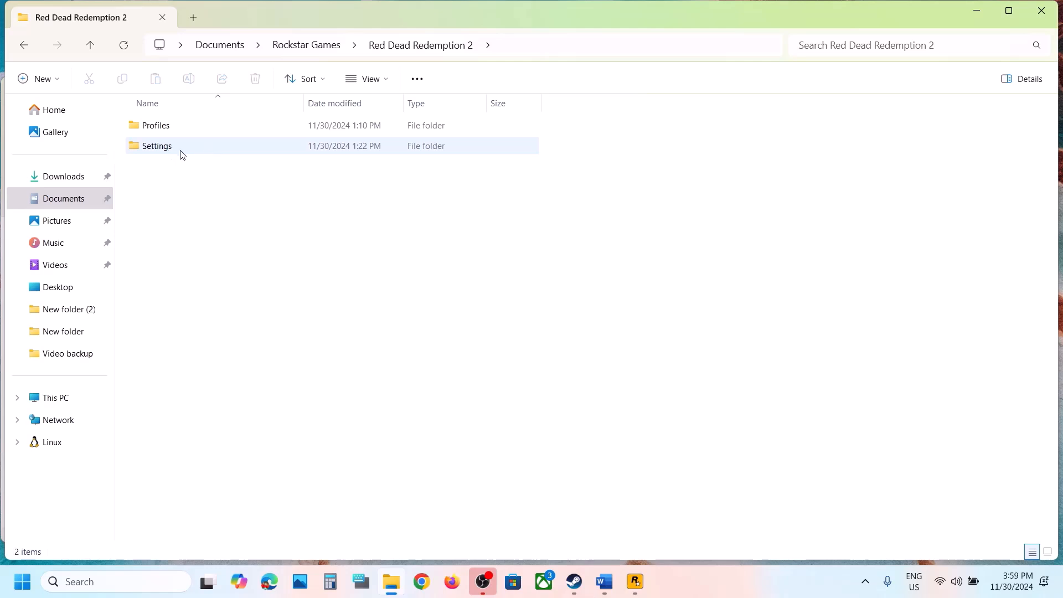
double_click(181, 148)
Open the system file from the Settings folder in Notepad and maximize its window.
left_click(159, 288)
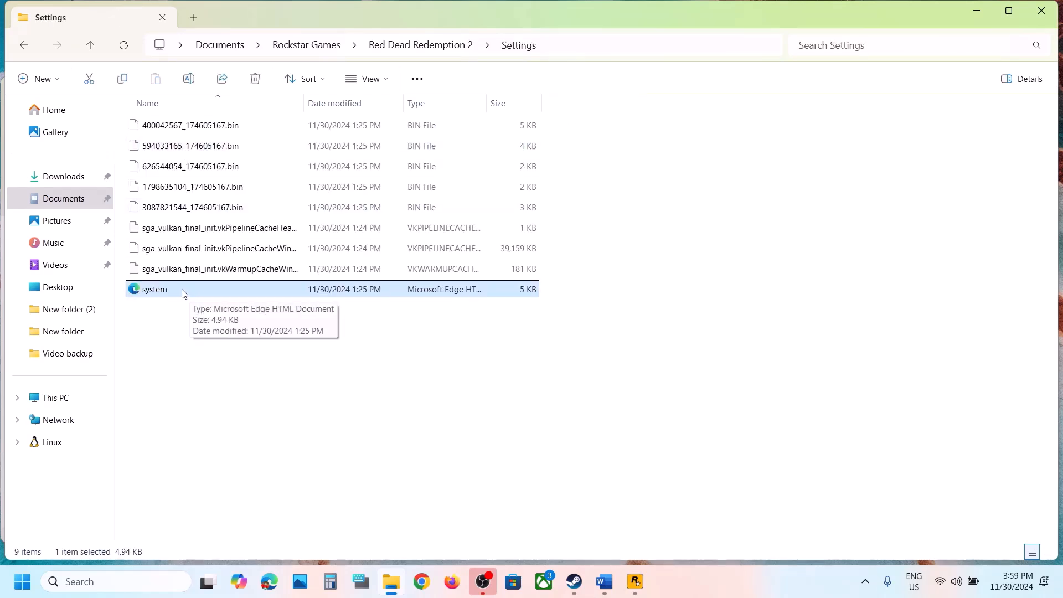
right_click(182, 292)
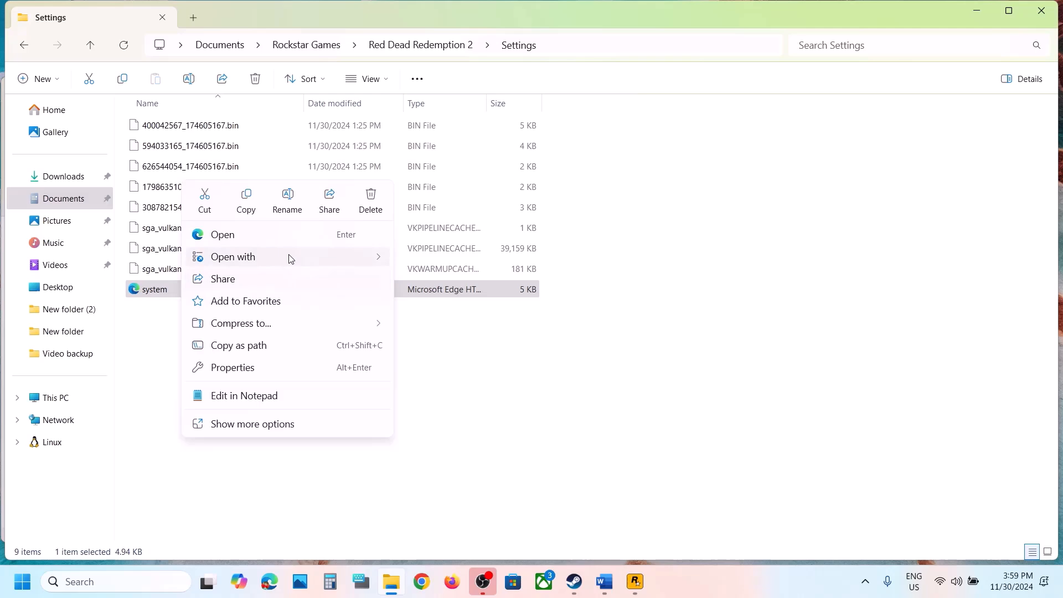
mouse_move(287, 257)
left_click(451, 281)
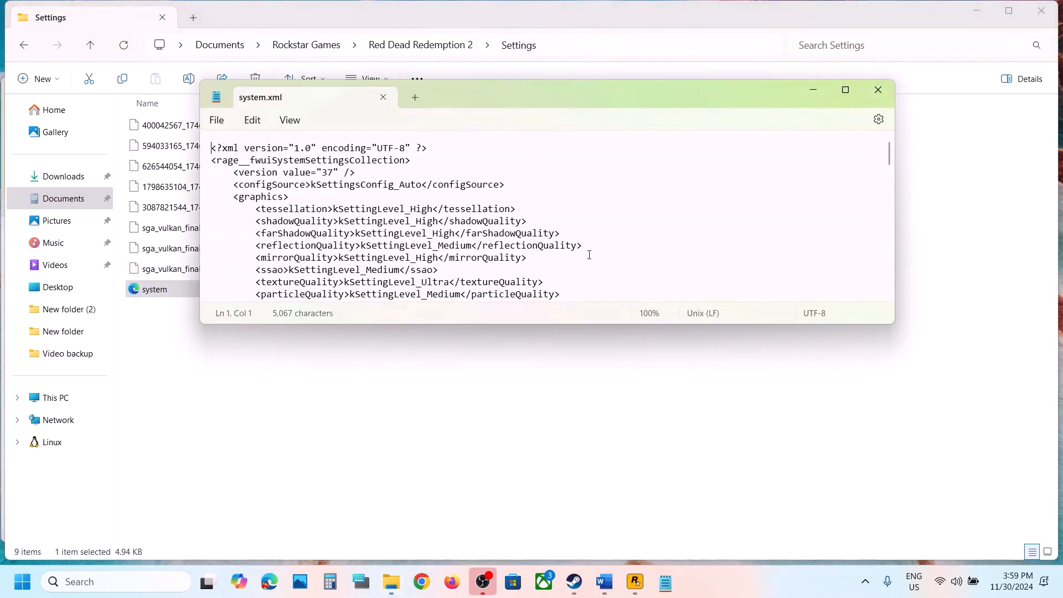
left_click(845, 90)
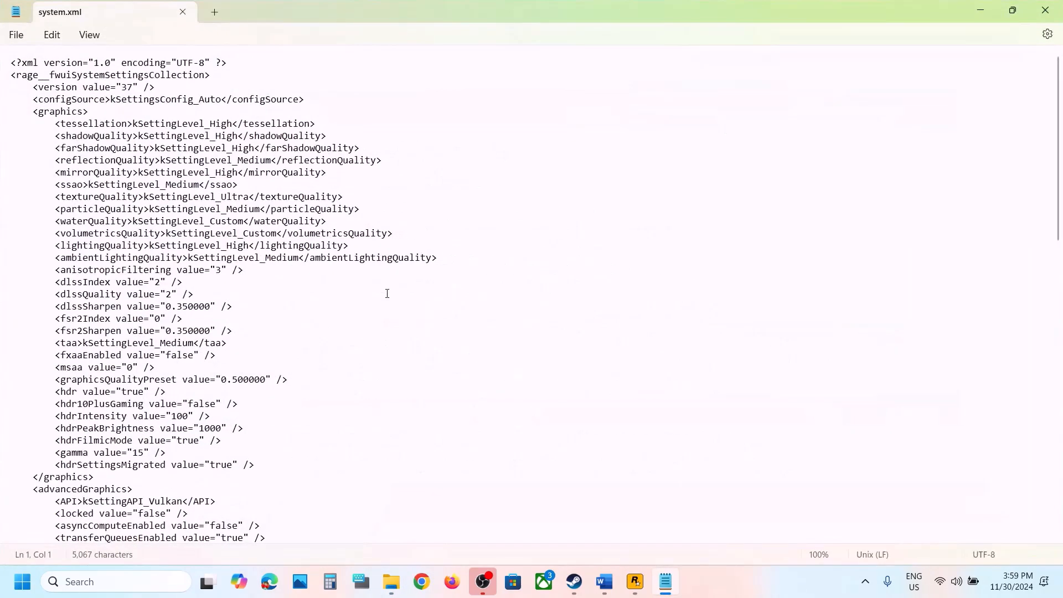
Change the API entry under advancedGraphics to kSettingAPI_DX12 and save system.xml.
scroll(388, 294, "down", 5)
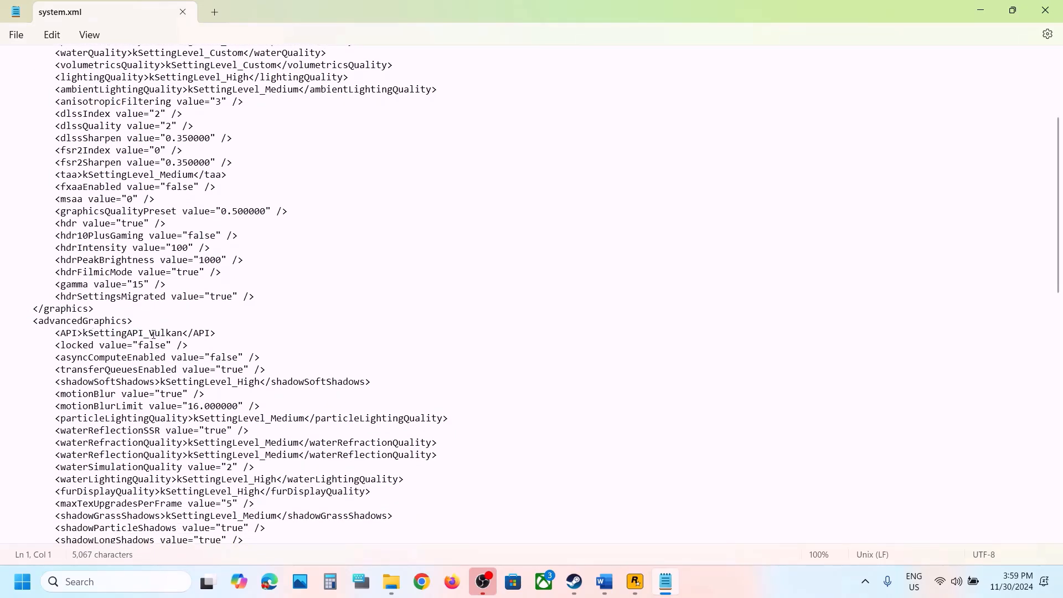
left_click_drag(149, 334, 171, 335)
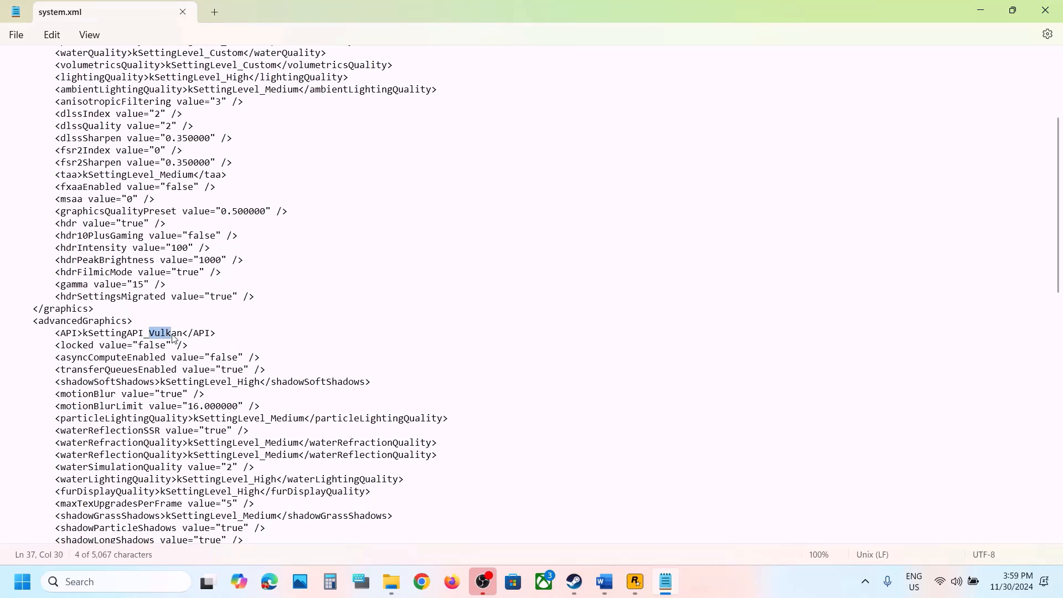
type("DX12")
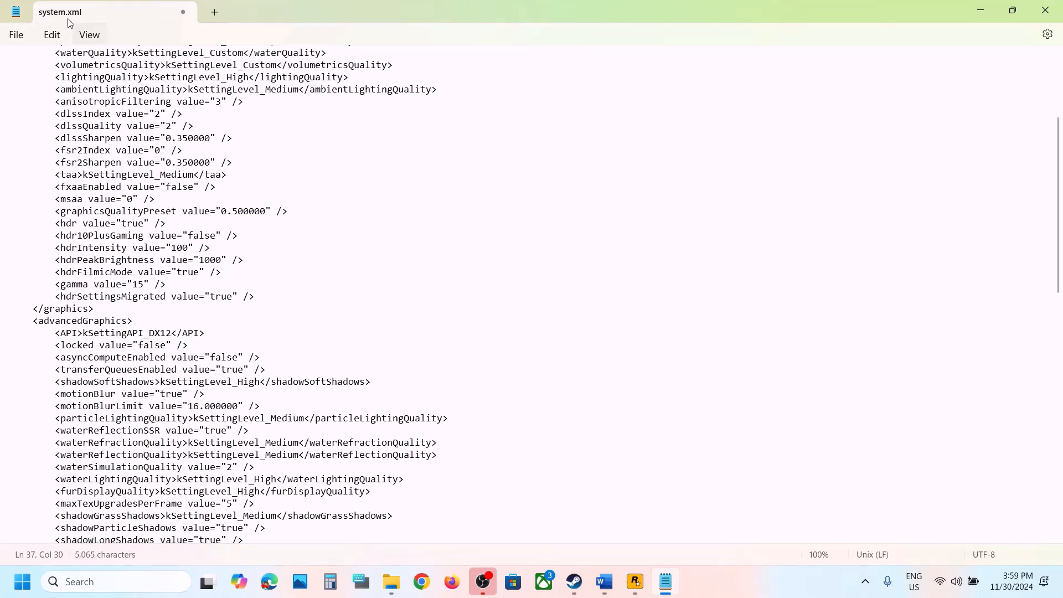
left_click(16, 34)
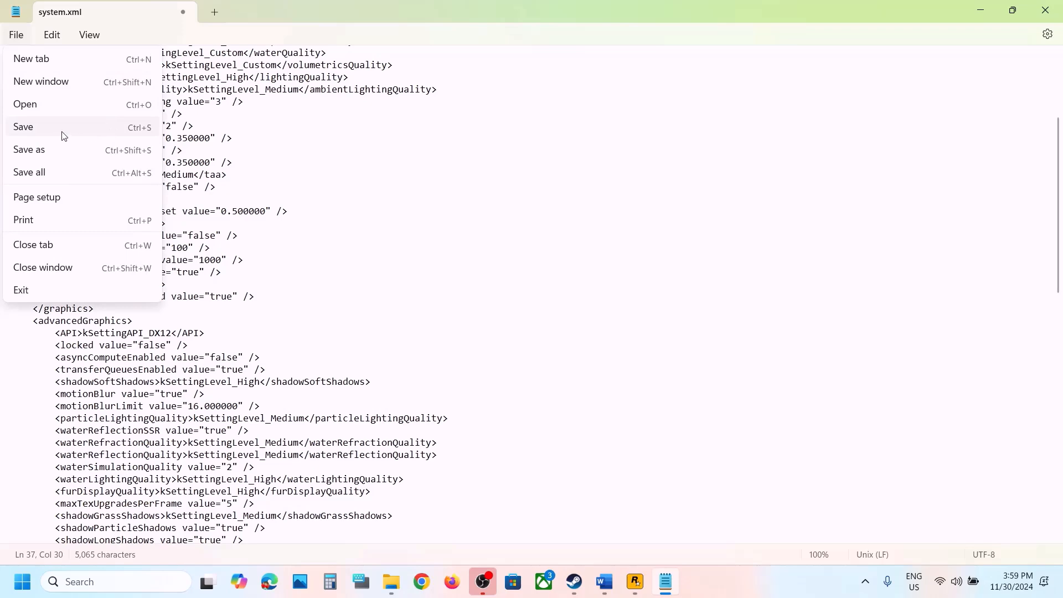
left_click(64, 136)
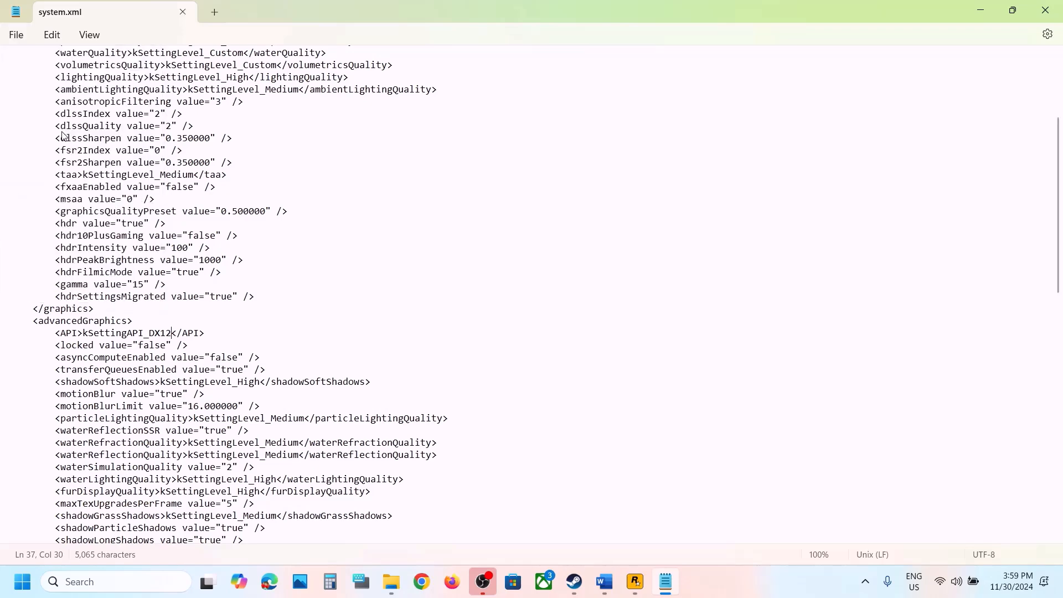
View the Steam and Rockstar Games Launcher windows and Step 5 of the notes, then return to system.xml.
left_click(575, 582)
left_click(631, 583)
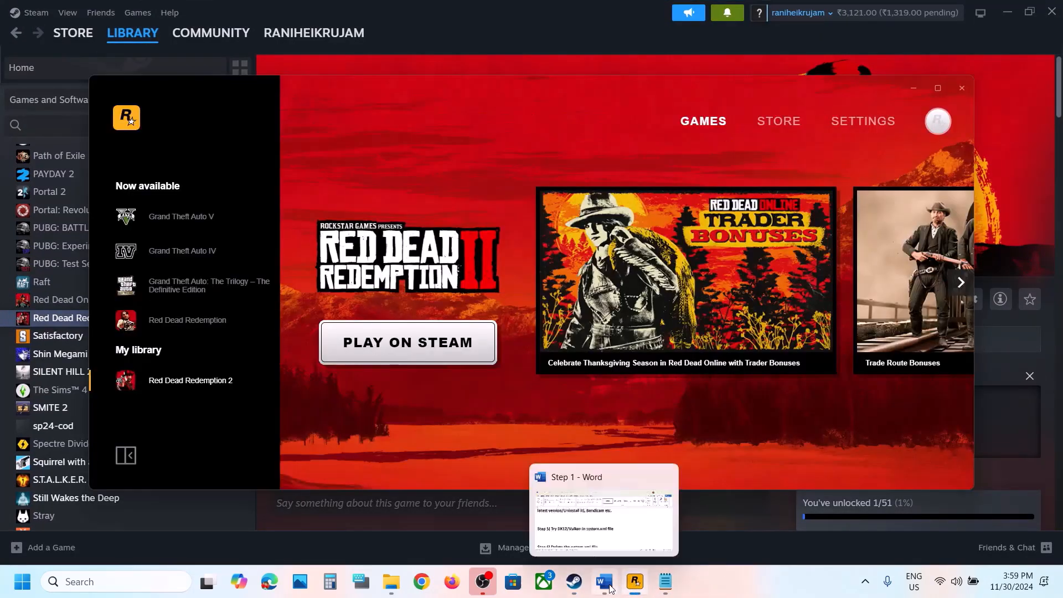
left_click(604, 582)
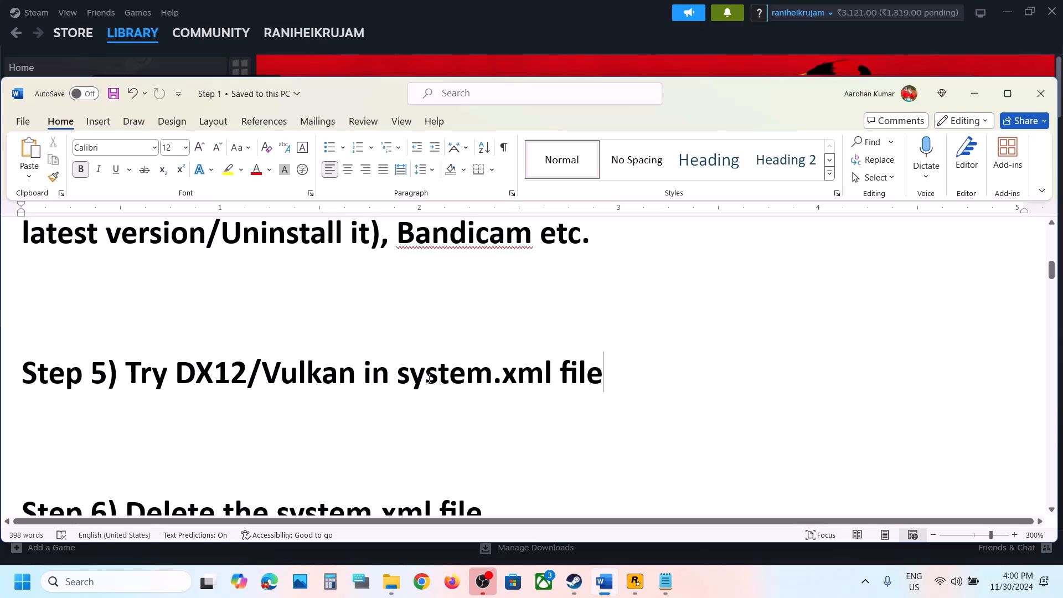
left_click(666, 583)
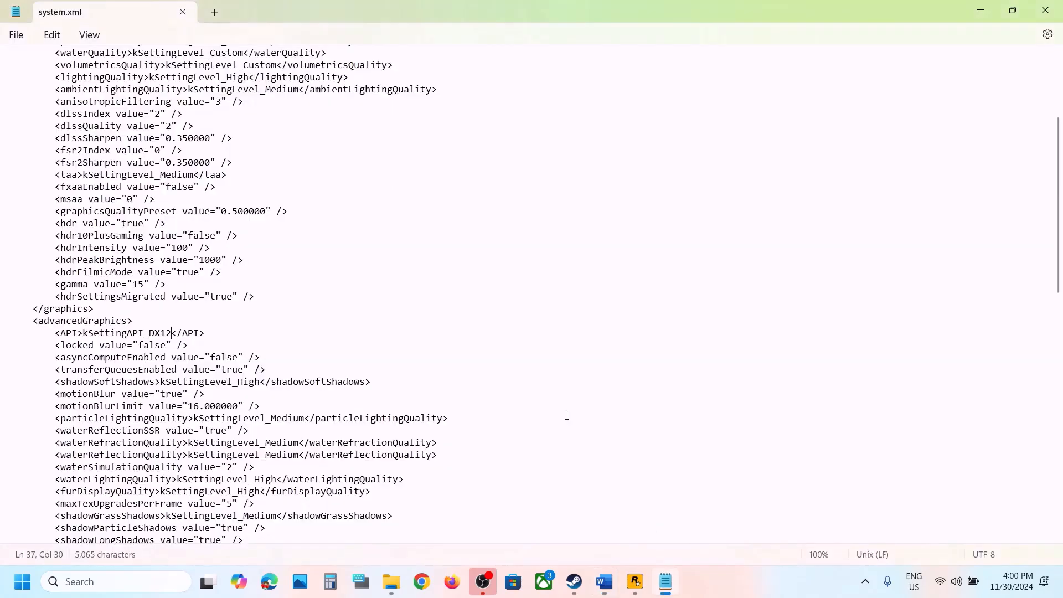
Set the API entry under advancedGraphics to kSettingAPI_Vulkan and save system.xml.
left_click_drag(171, 333, 161, 338)
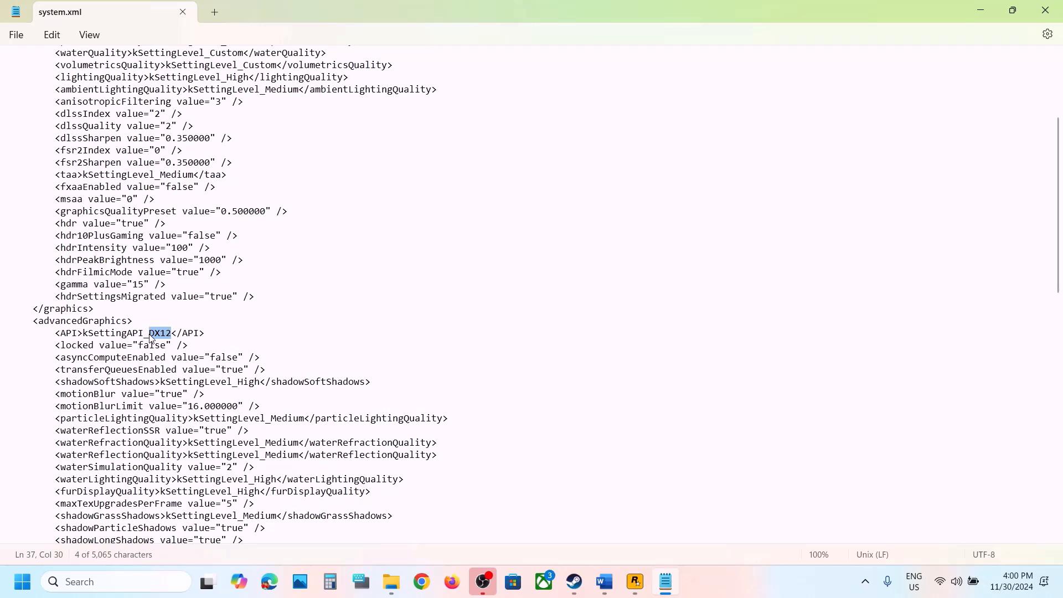
type("Vulkan")
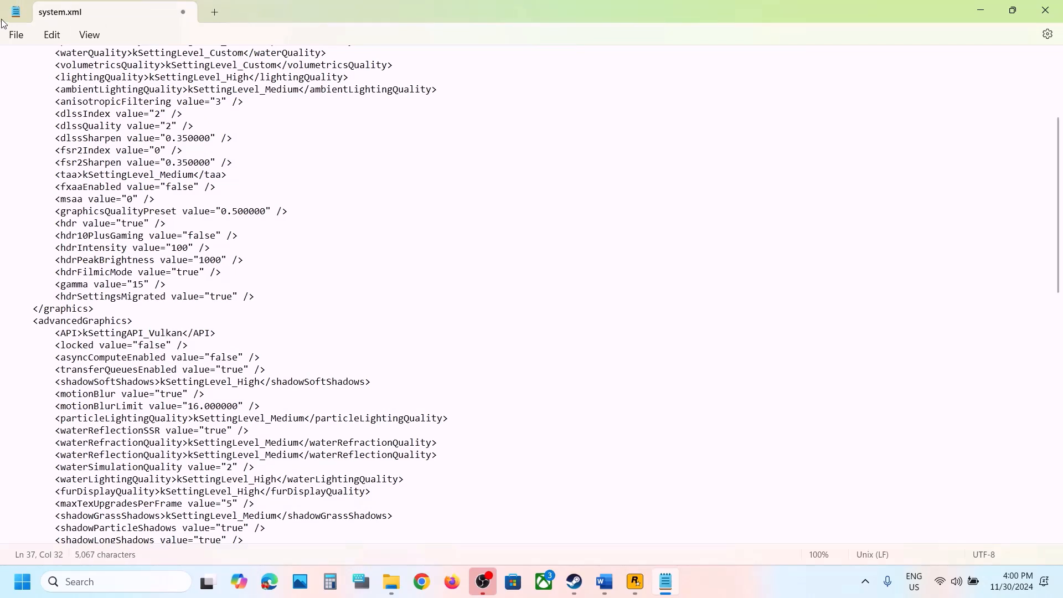
left_click(17, 35)
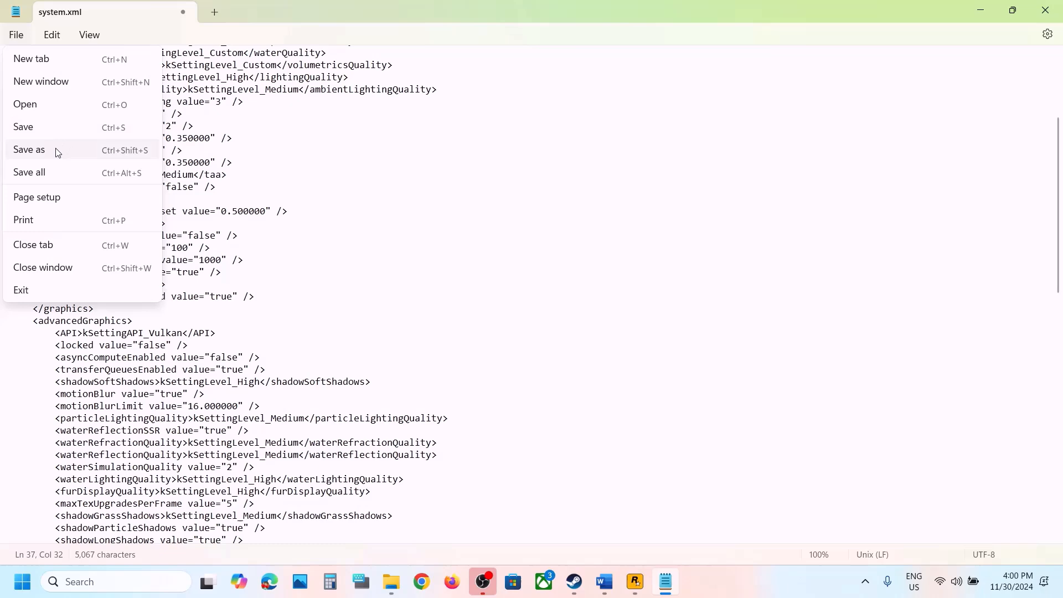
left_click(37, 122)
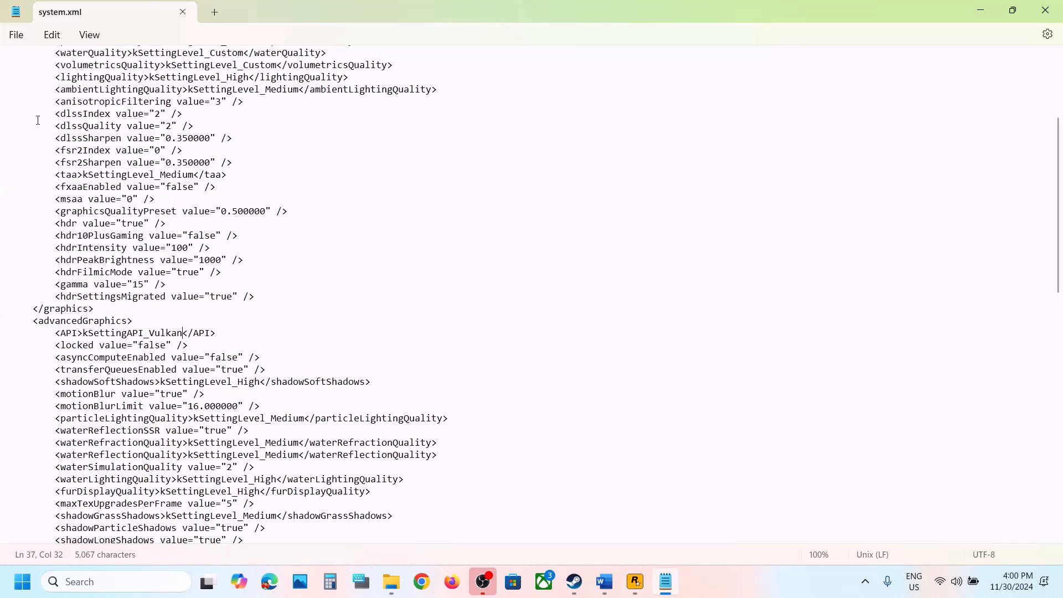
Return to the Word notes, highlight "DX12" in Step 5 and "Delete the system.xml file" in Step 6.
left_click(604, 589)
left_click_drag(175, 382, 249, 372)
left_click(248, 371)
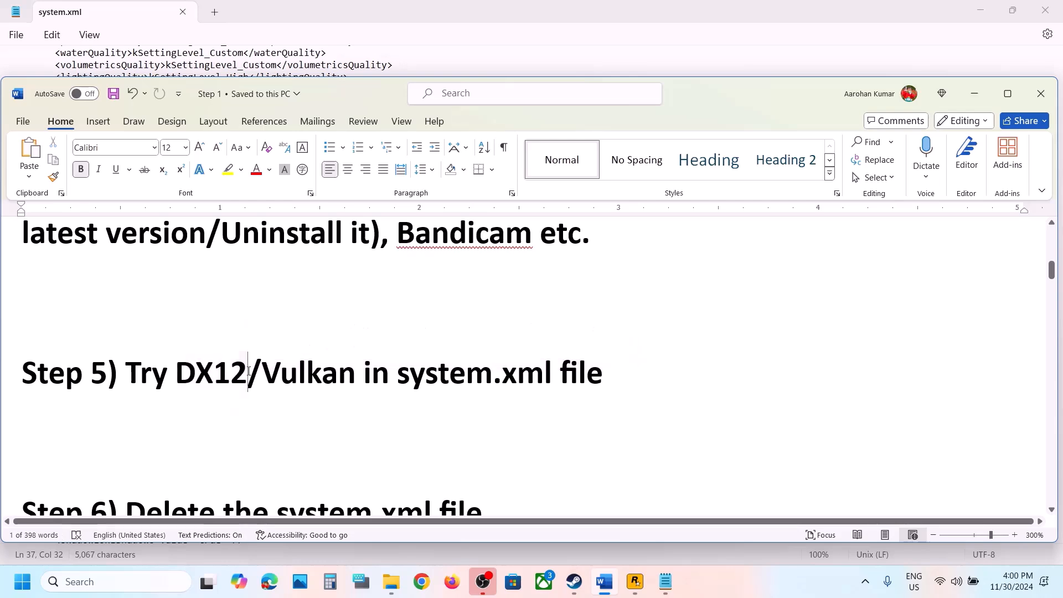
scroll(249, 372, "down", 3)
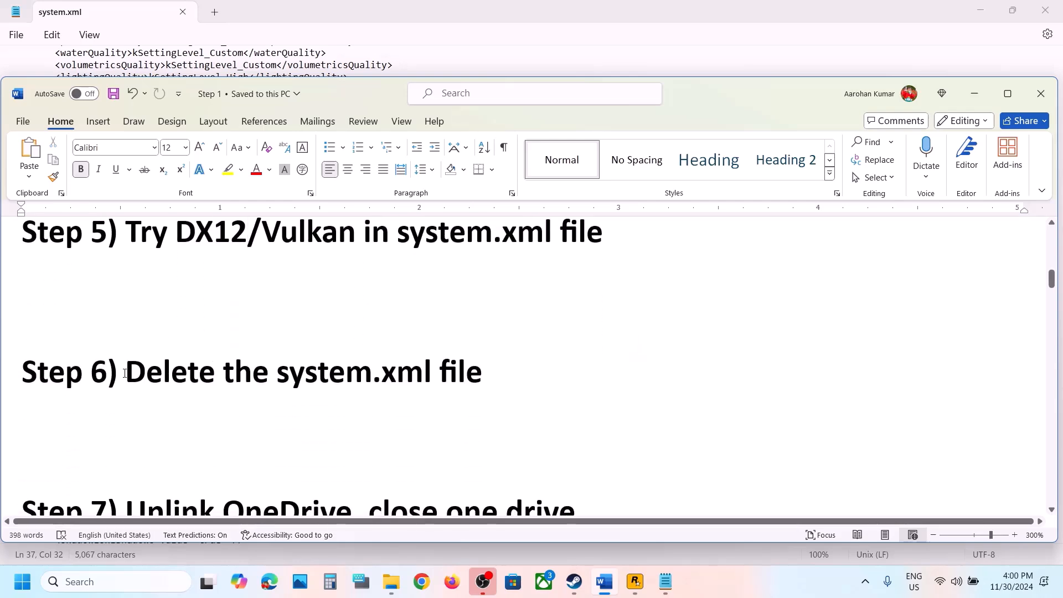
left_click_drag(125, 373, 490, 376)
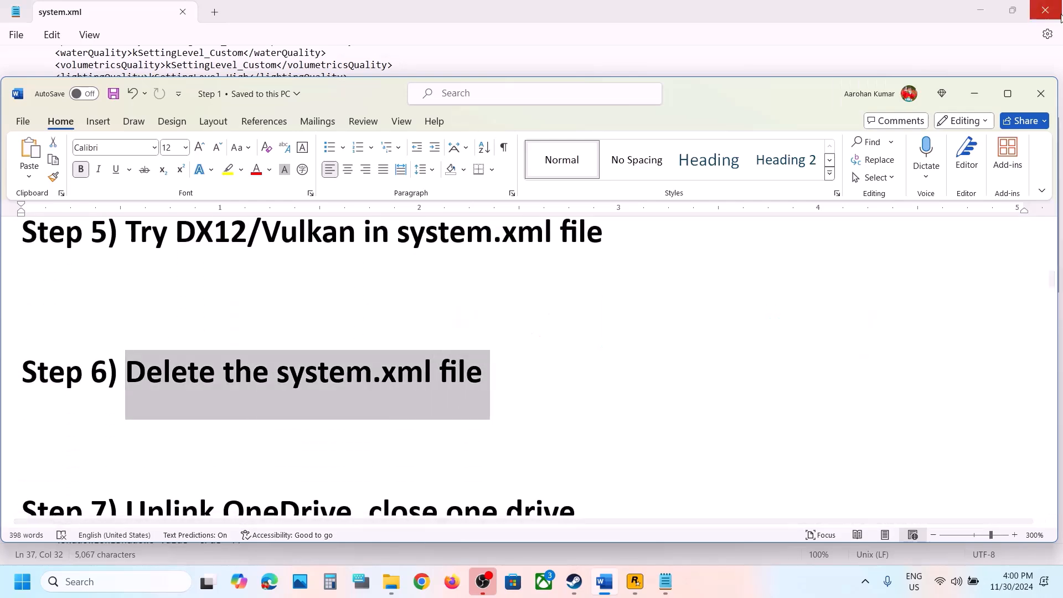
Minimize the notes, show the Settings folder's full path in File Explorer, and view the system file's delete option without deleting it.
left_click(975, 94)
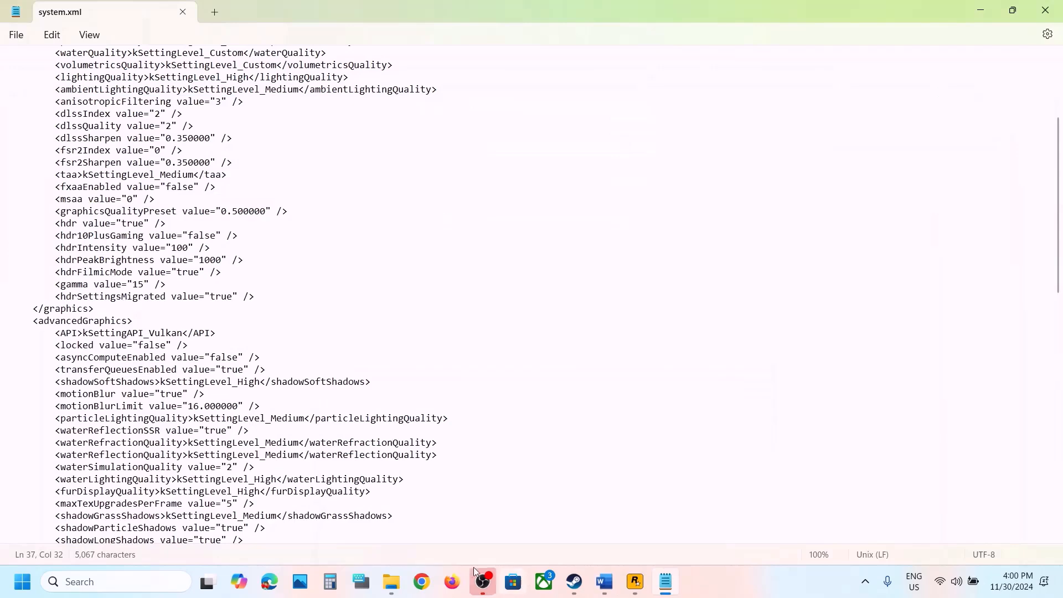
left_click(392, 592)
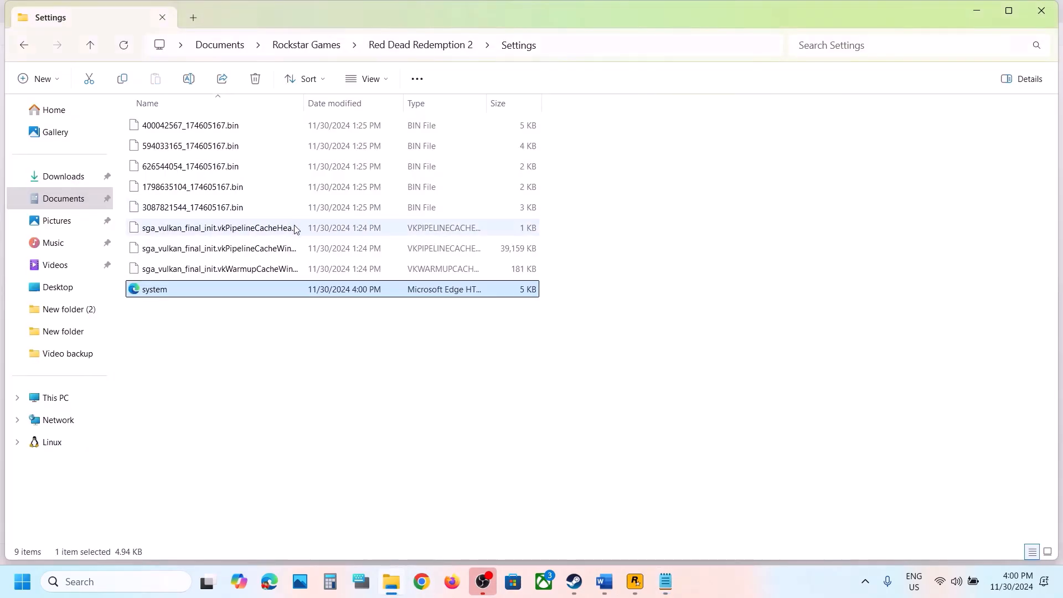
left_click(575, 45)
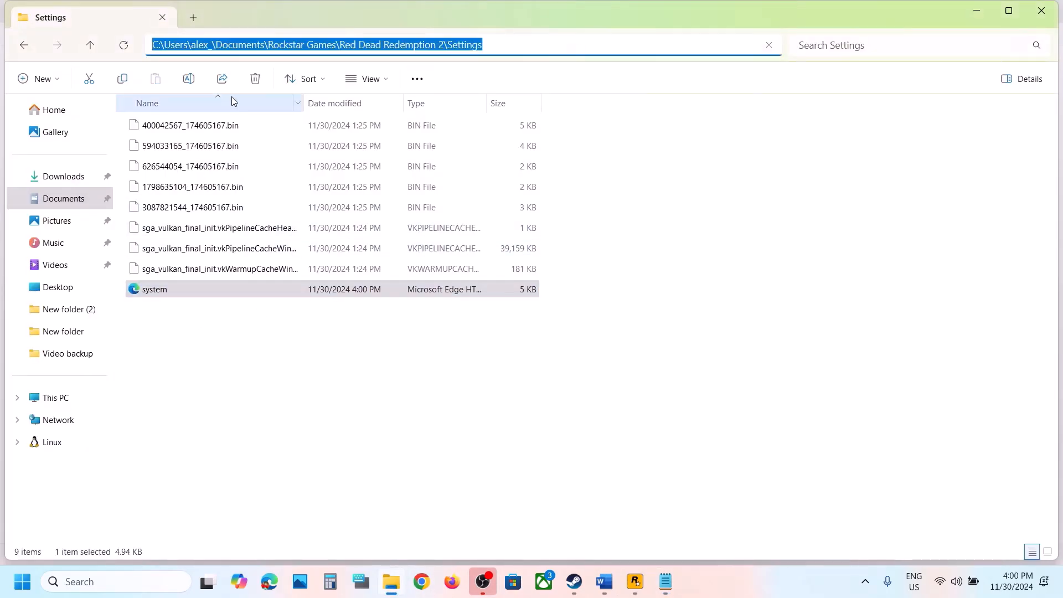
left_click(163, 297)
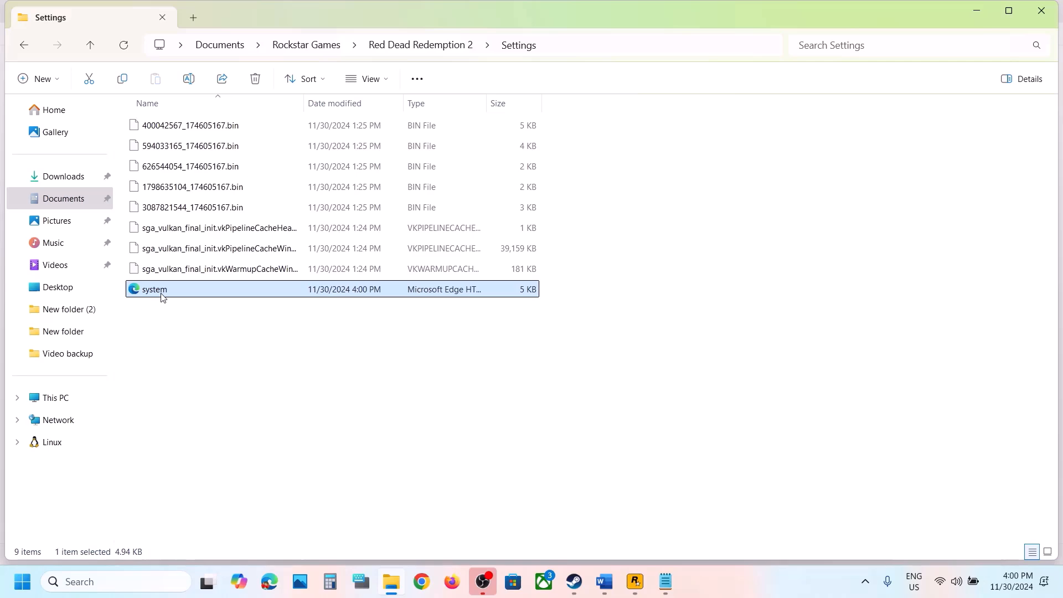
right_click(163, 298)
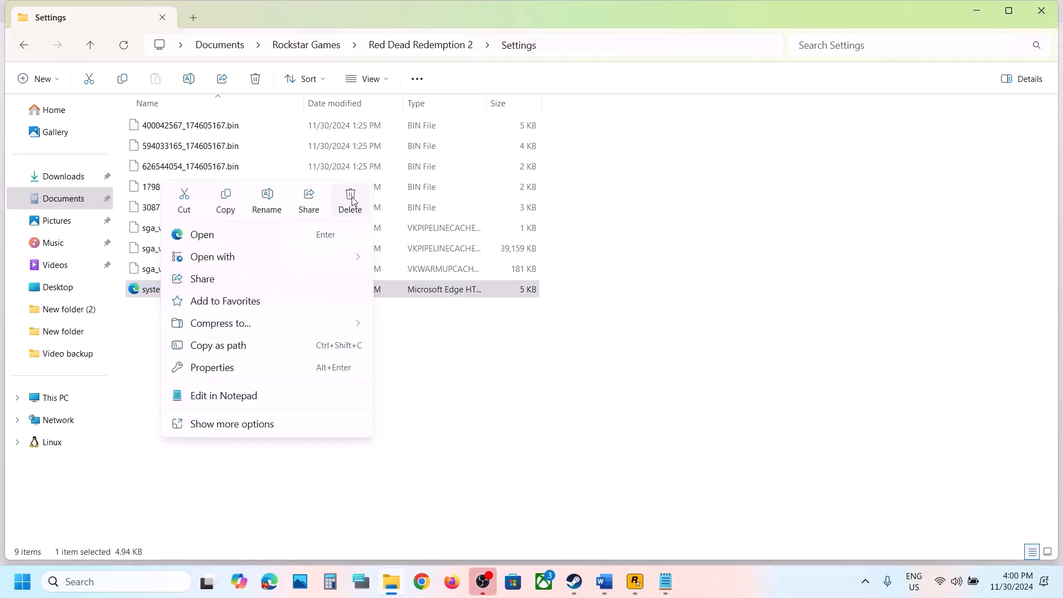
left_click(669, 320)
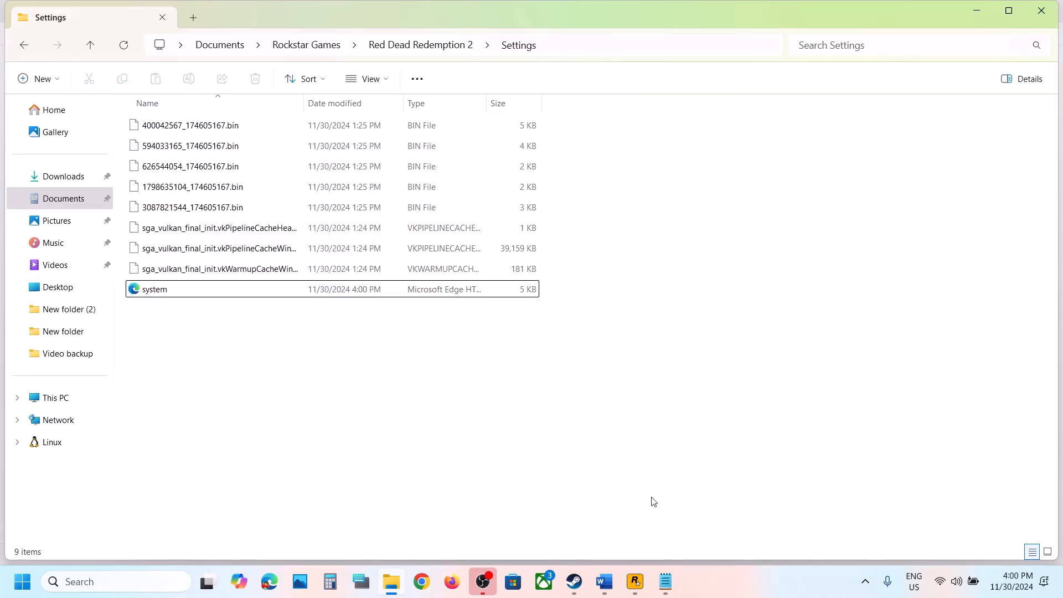
Highlight "Unlink OneDrive" and "close one drive" in Step 7 of the notes, check the hidden tray icons, and go to Step 8.
left_click(598, 595)
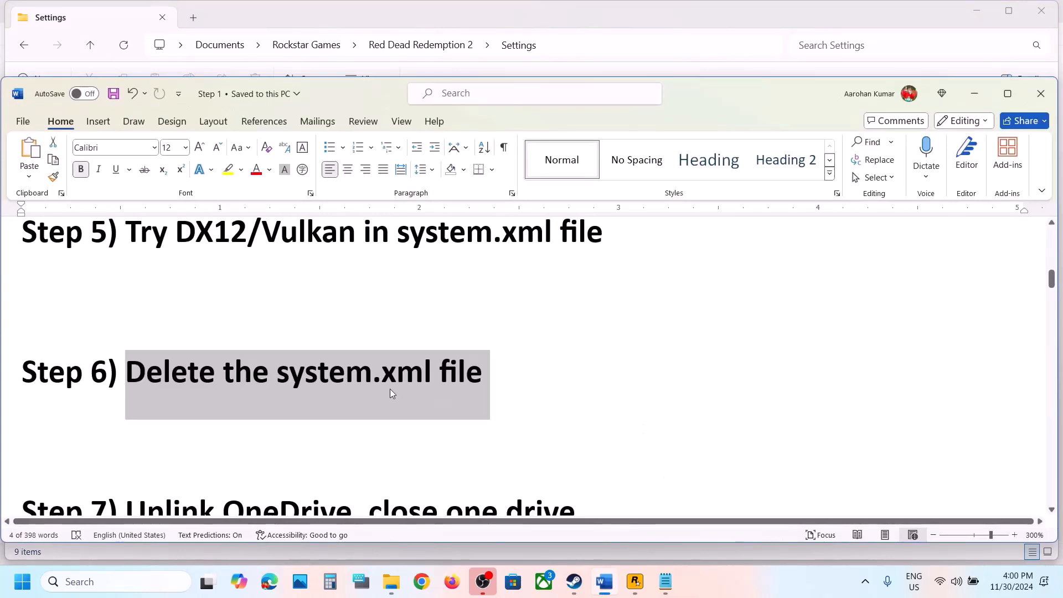
scroll(390, 389, "down", 3)
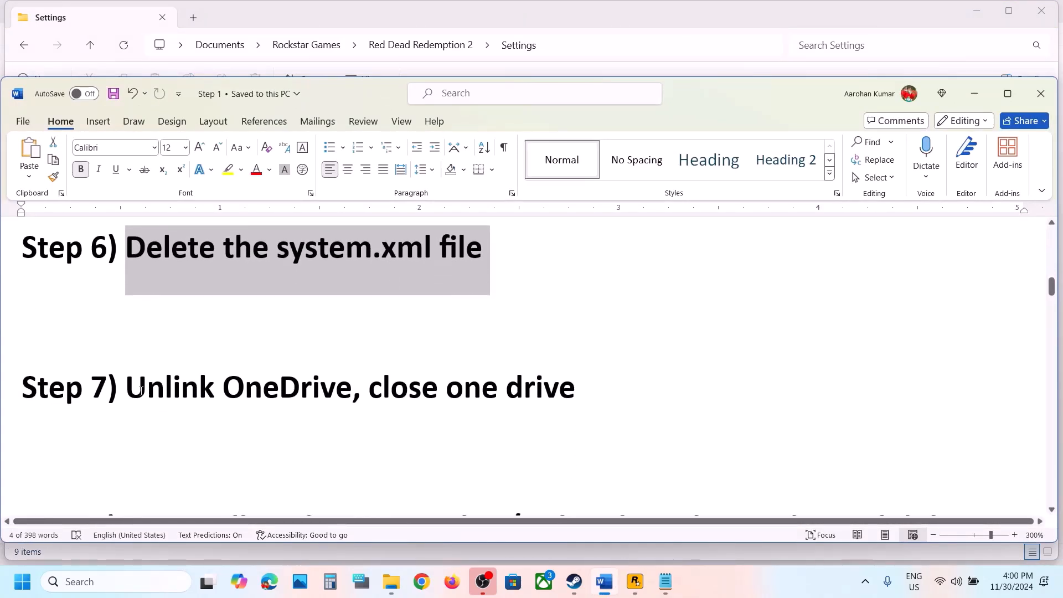
left_click_drag(127, 390, 352, 391)
left_click(866, 582)
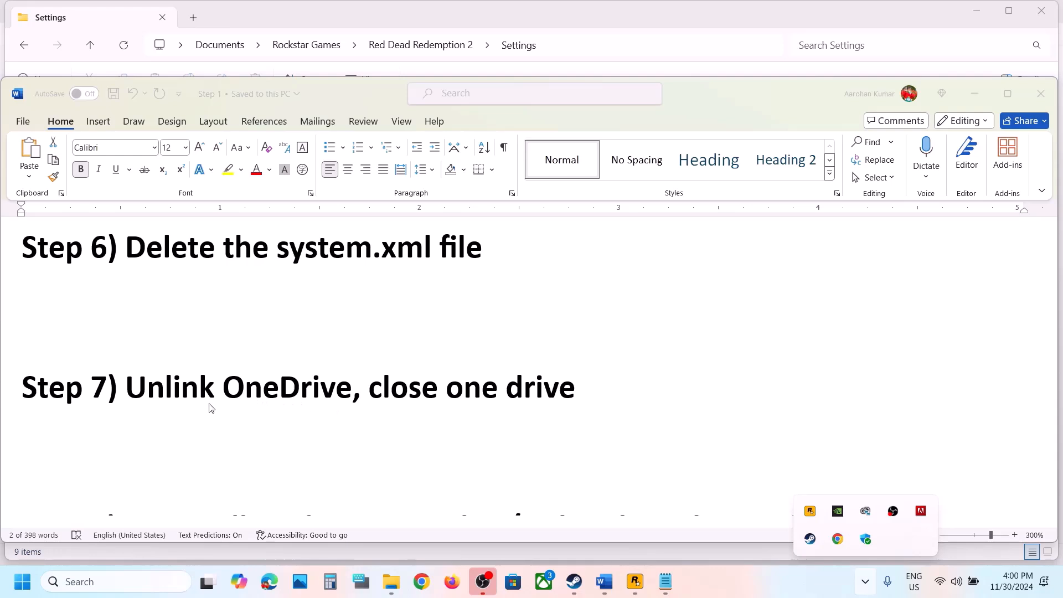
left_click(378, 402)
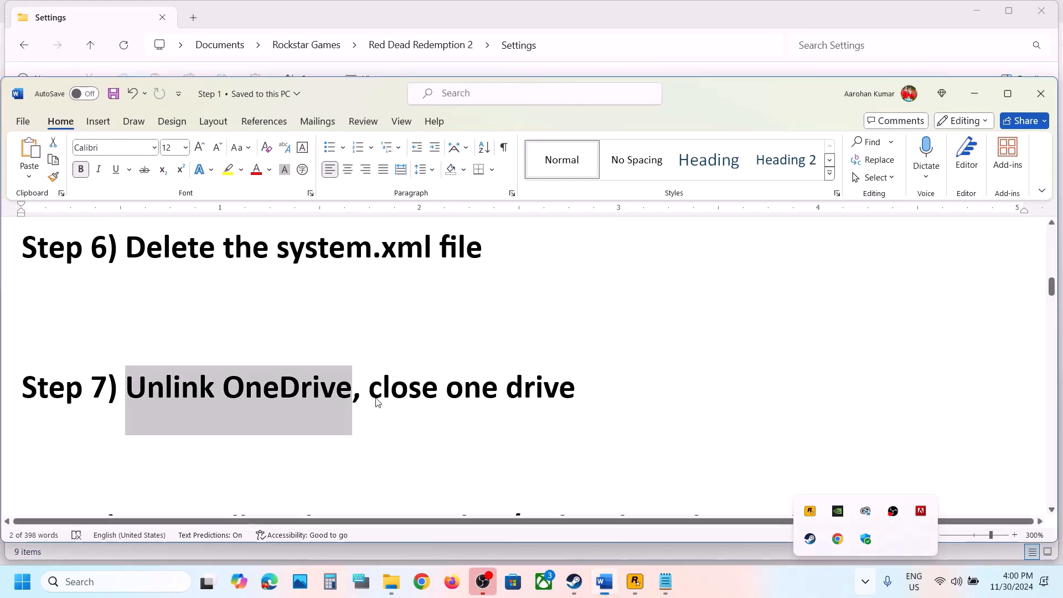
left_click_drag(370, 396, 576, 394)
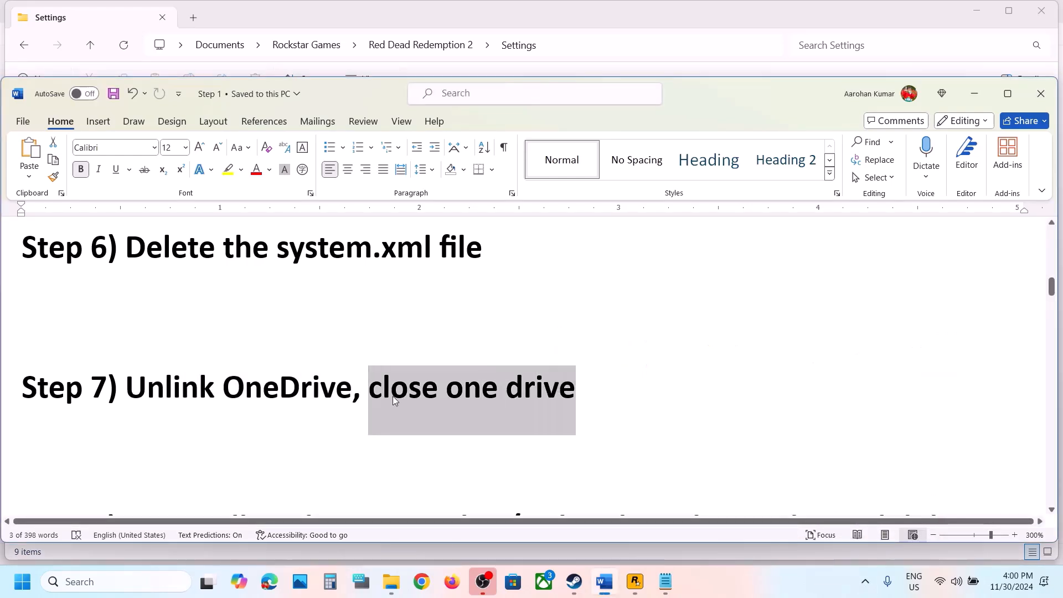
left_click(230, 421)
scroll(230, 421, "down", 6)
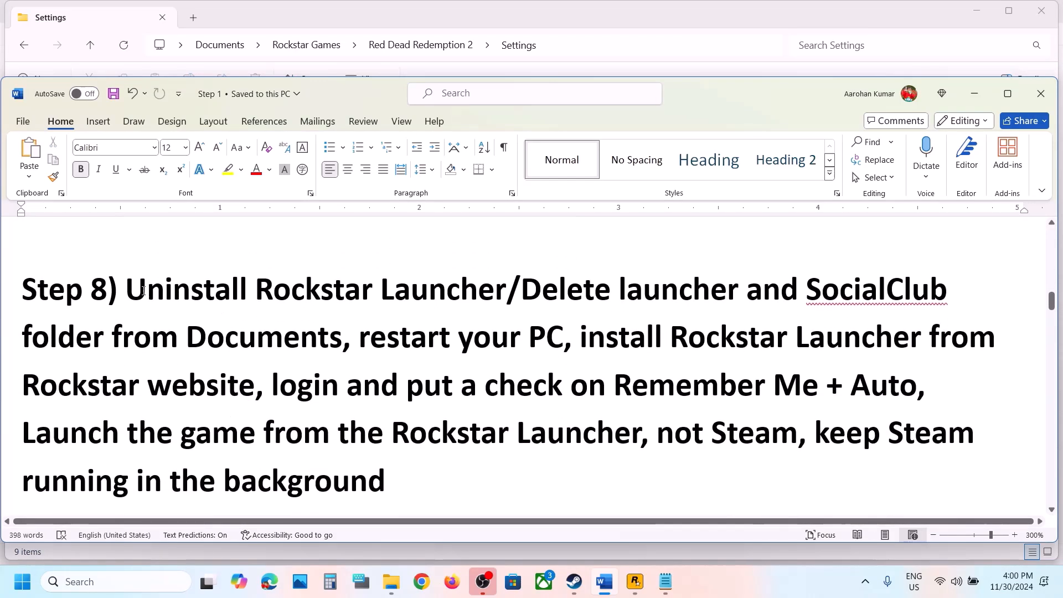
Highlight the Rockstar Launcher uninstall instruction in Step 8, exit the running Rockstar Games Launcher through its tray entry, and return to the notes.
left_click_drag(143, 290, 612, 293)
left_click(487, 303)
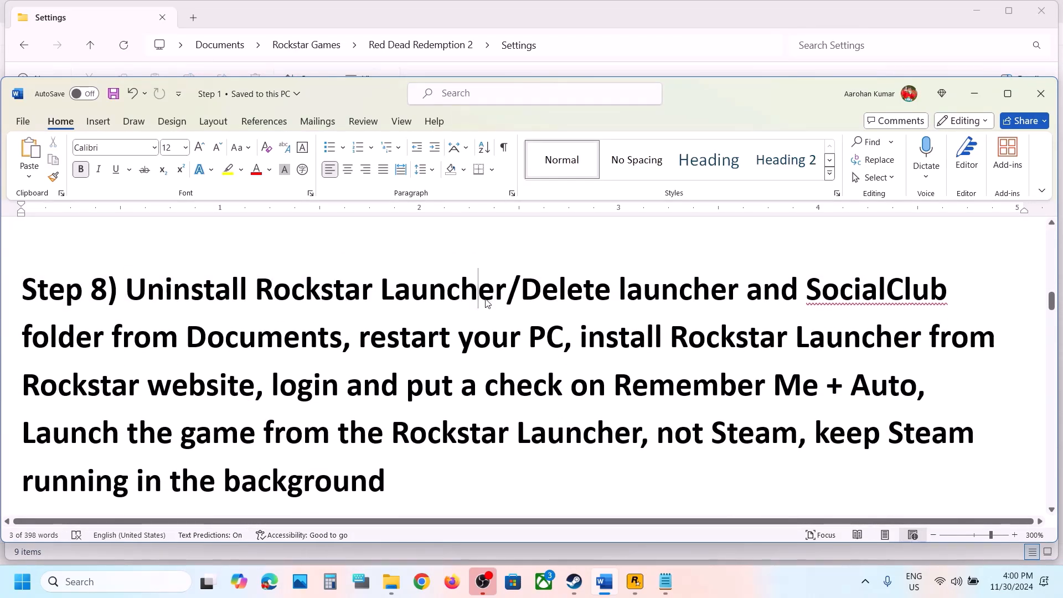
left_click(127, 583)
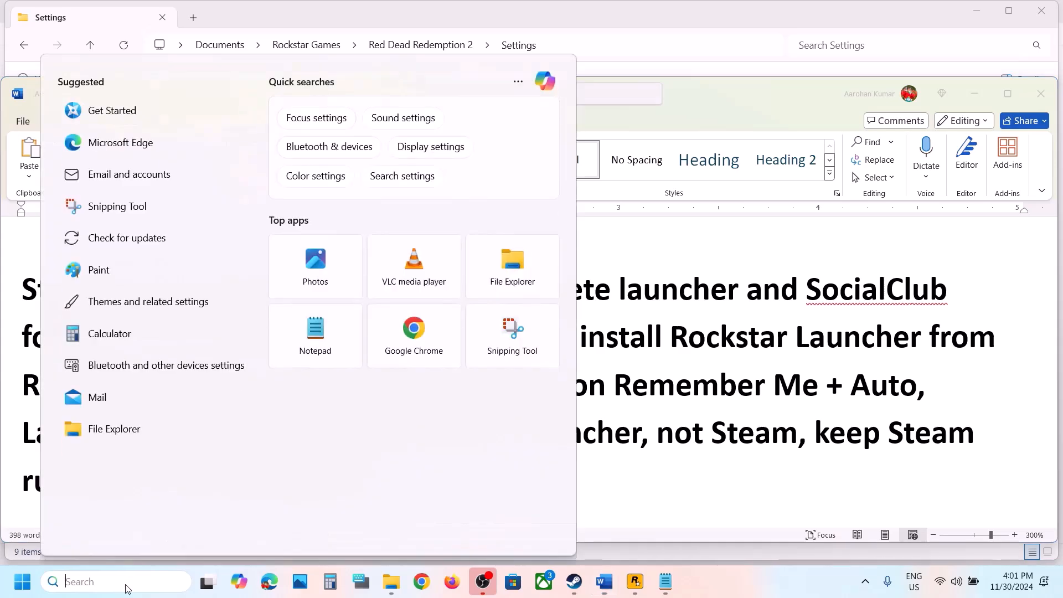
key("Escape")
left_click(636, 582)
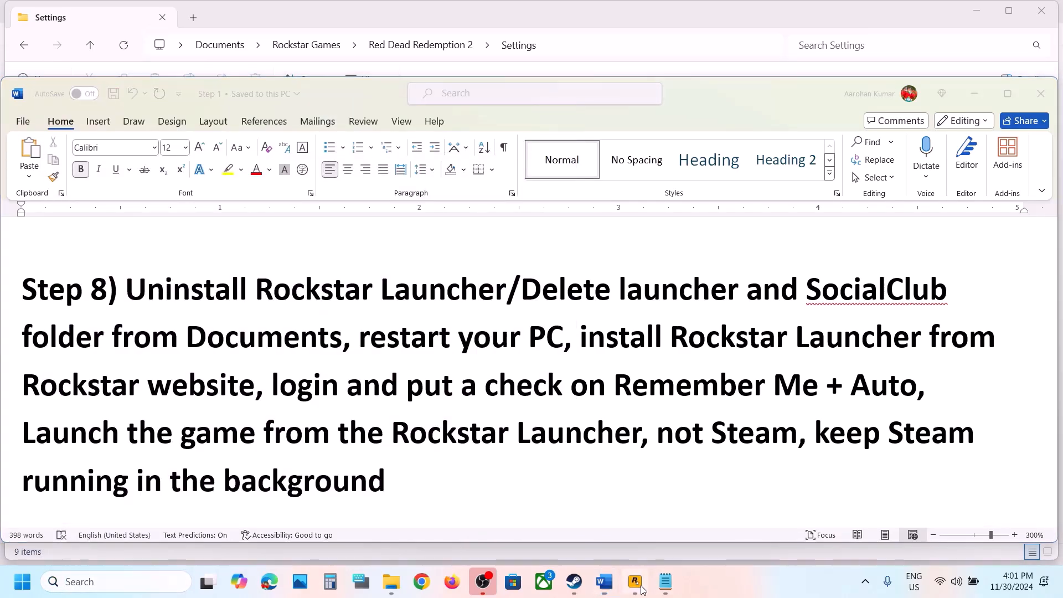
left_click(866, 583)
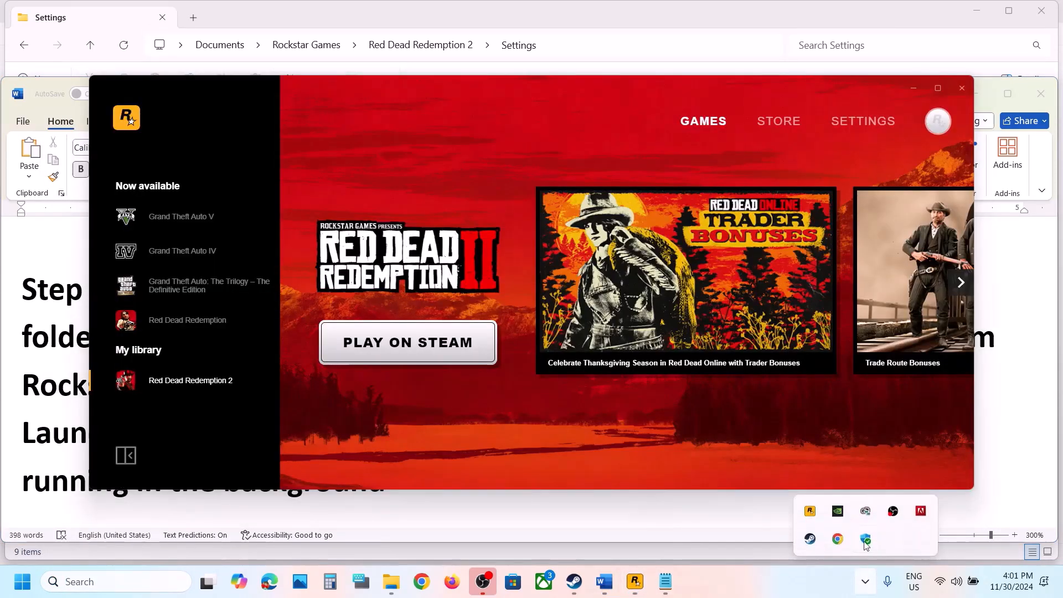
right_click(811, 512)
left_click(839, 508)
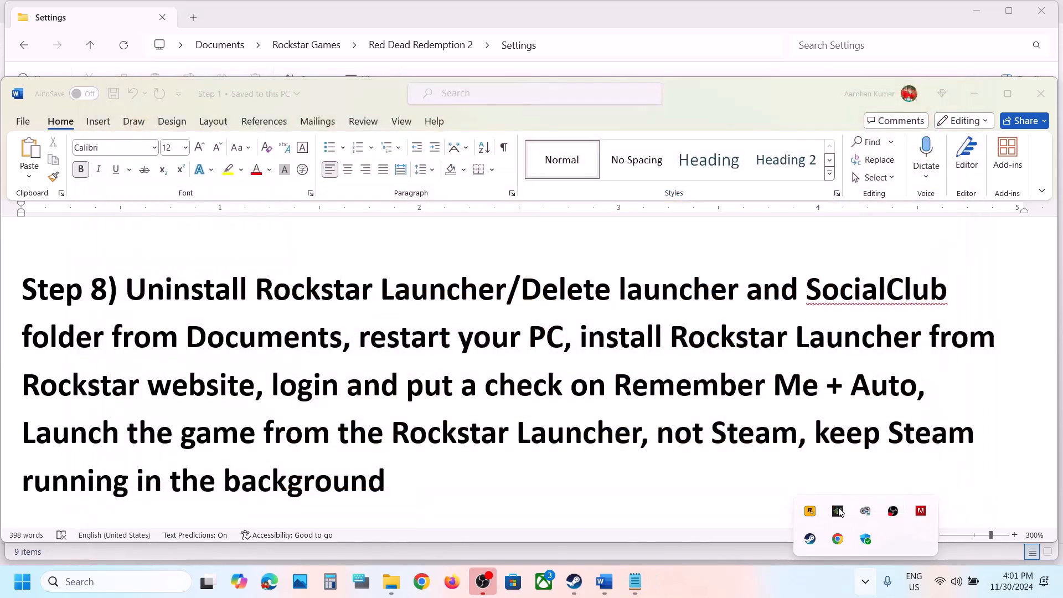
left_click(477, 290)
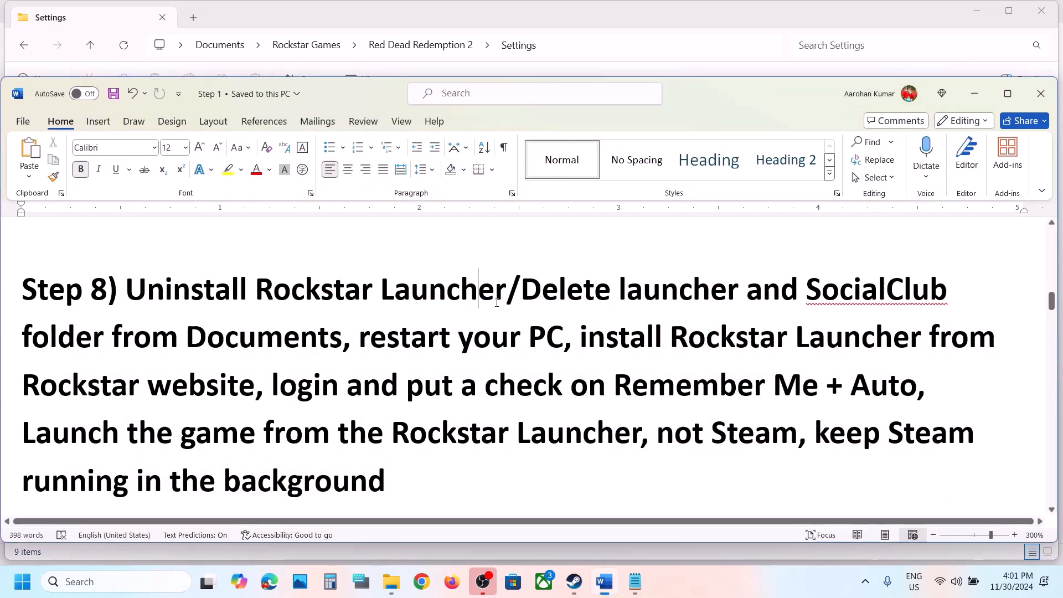
Search Windows for "rock" and choose to uninstall Rockstar Games Launcher, opening the Installed apps list.
left_click(81, 583)
type("ock")
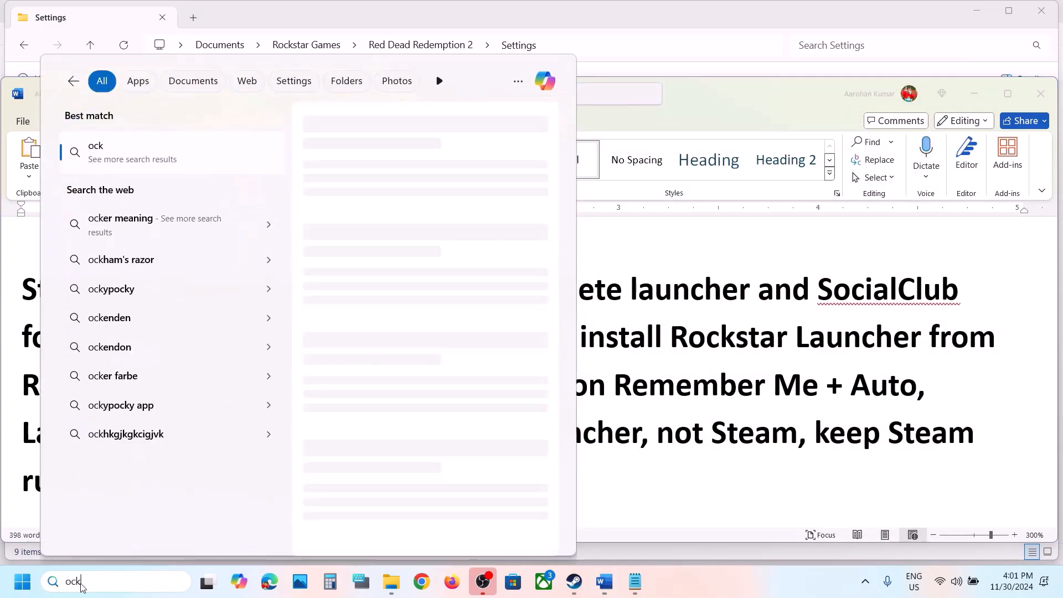
key("BackSpace")
key("BackSpace")
type("rock")
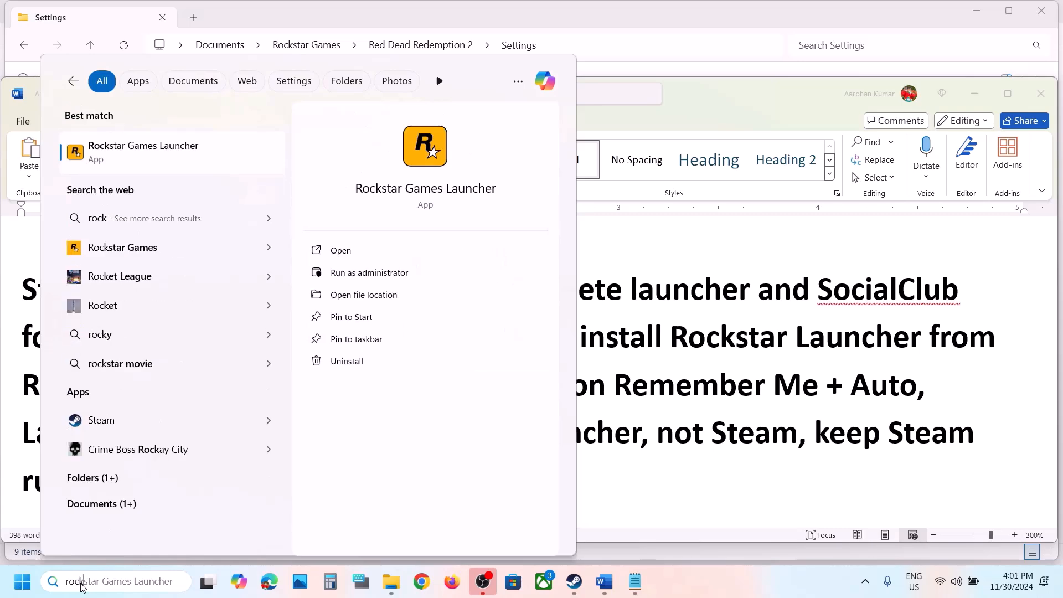
right_click(197, 142)
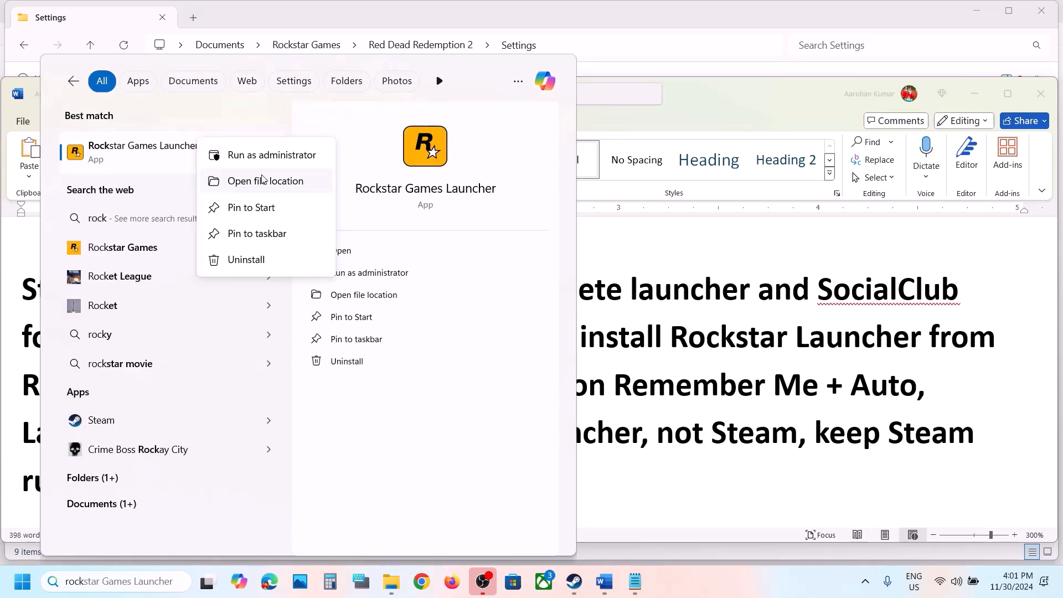
left_click(246, 260)
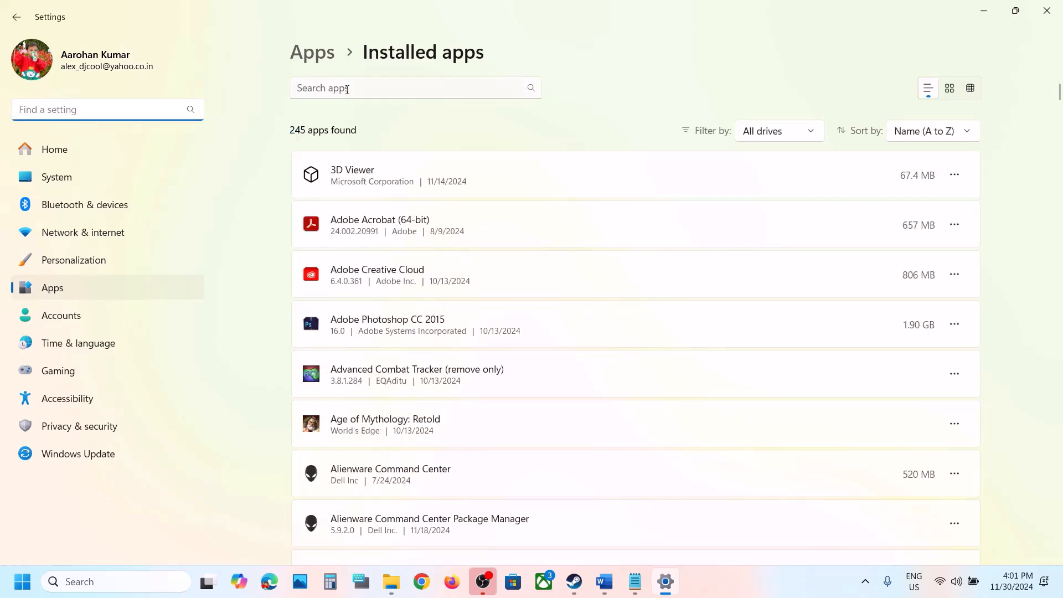
Filter the installed apps by "rock", view the uninstall options of Rockstar Games Launcher and Rockstar Games SDK without uninstalling, and minimize Settings.
left_click(347, 89)
type("rock")
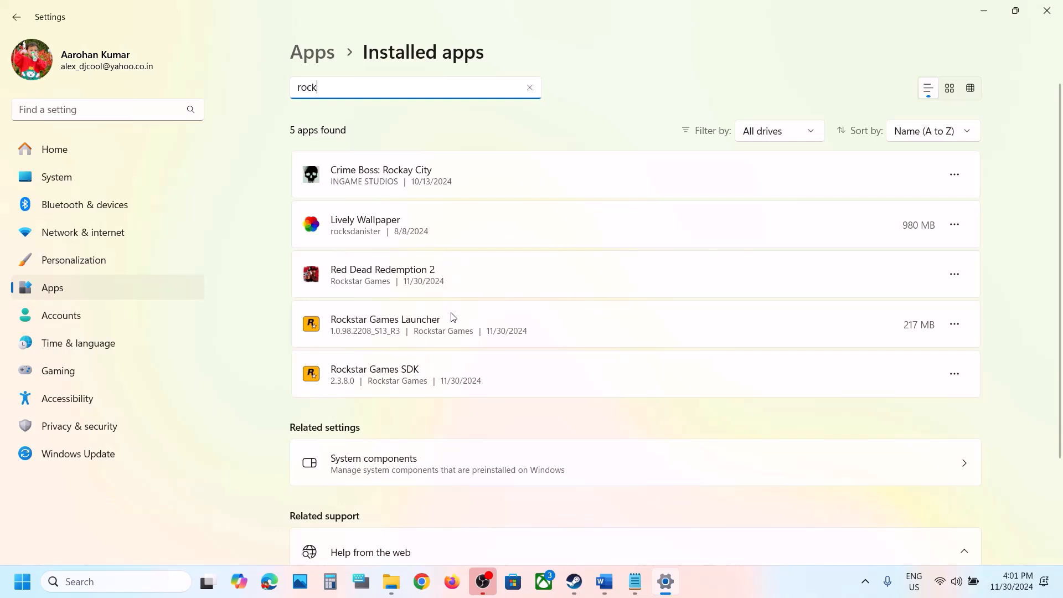
left_click(956, 326)
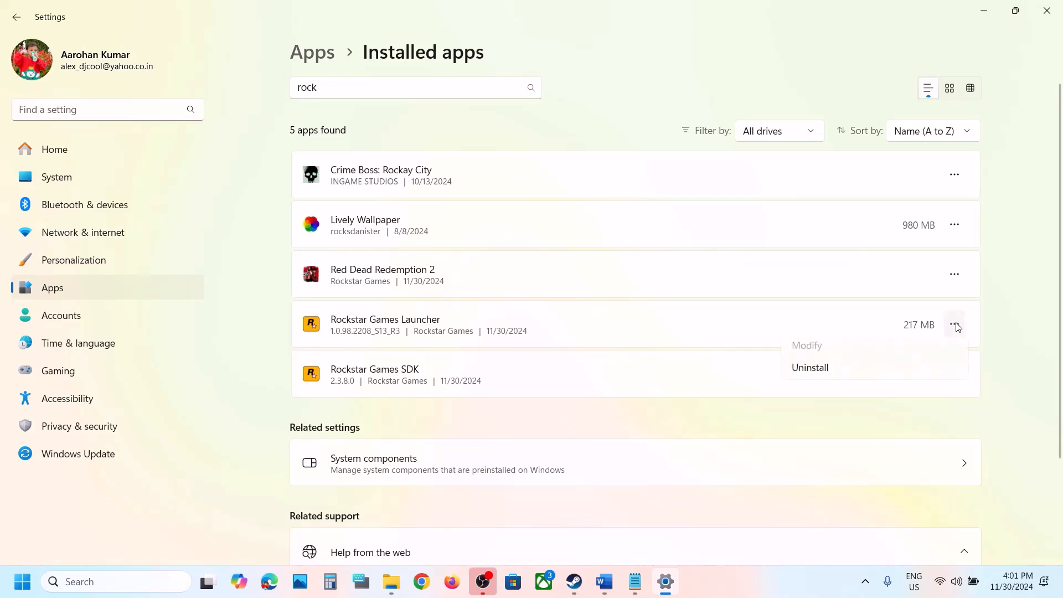
left_click(1040, 369)
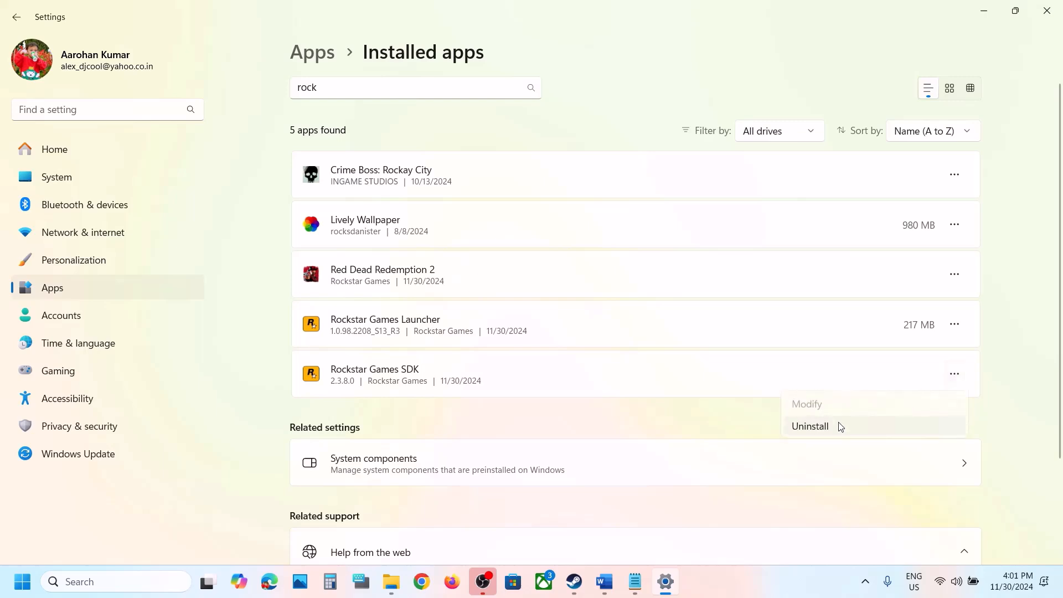
left_click(1000, 316)
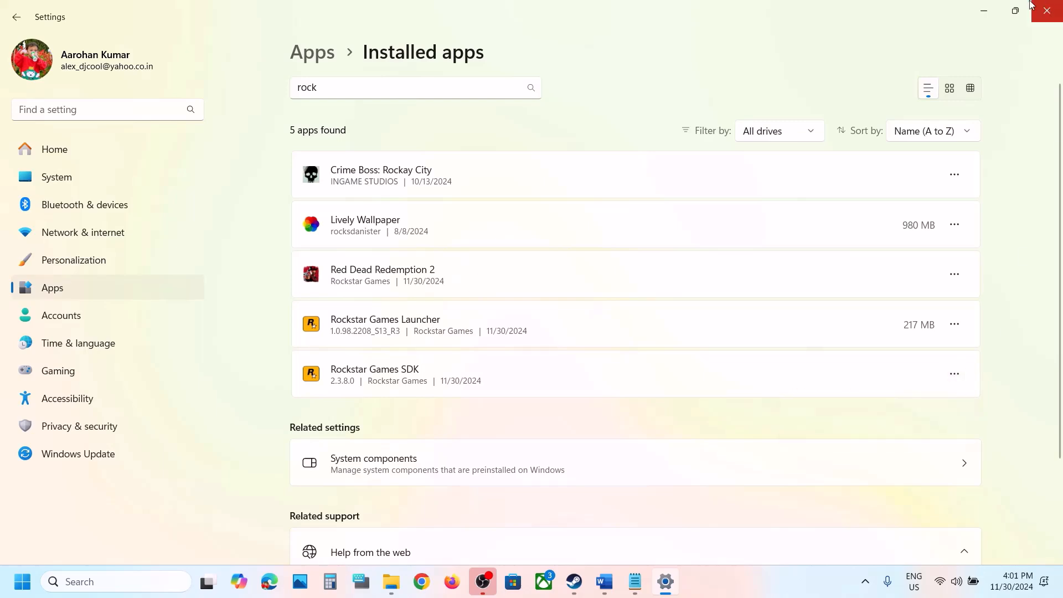
left_click(987, 12)
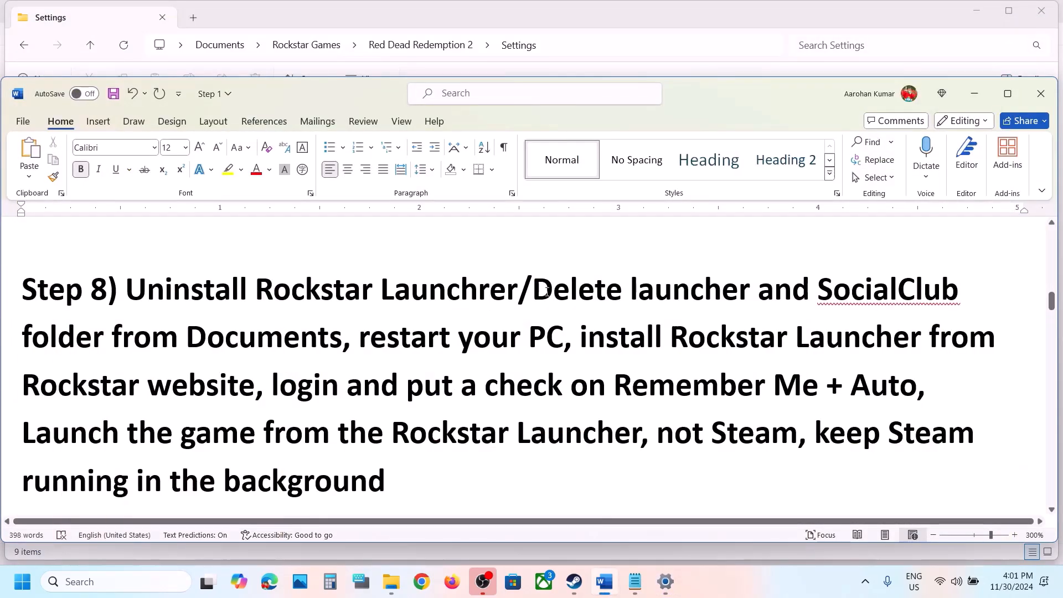
Highlight the folder deletion instruction in Step 8, then open the Rockstar Games folder inside Documents in File Explorer.
left_click_drag(547, 292, 378, 329)
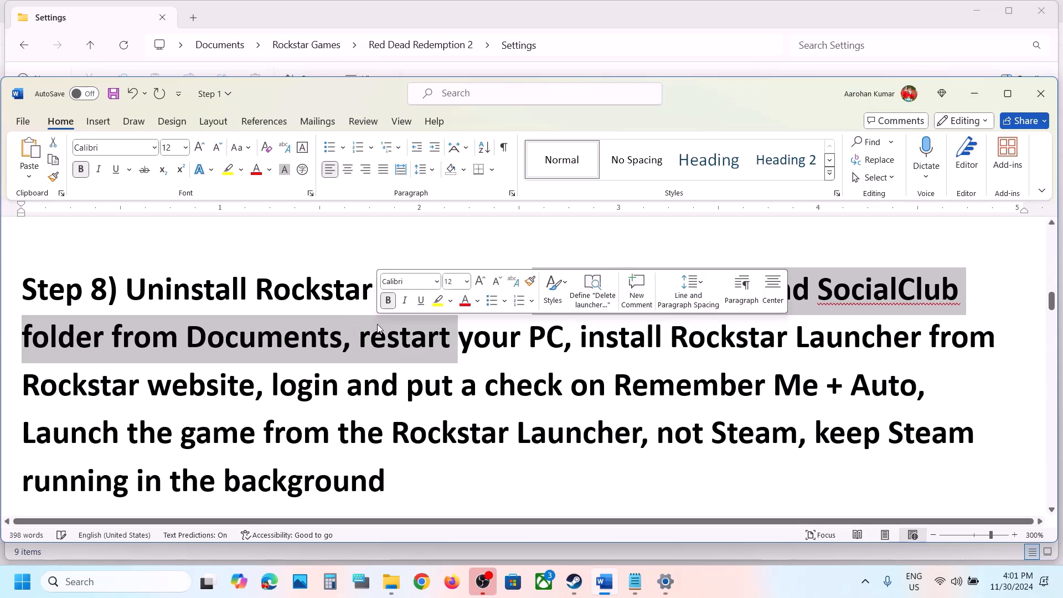
left_click(391, 581)
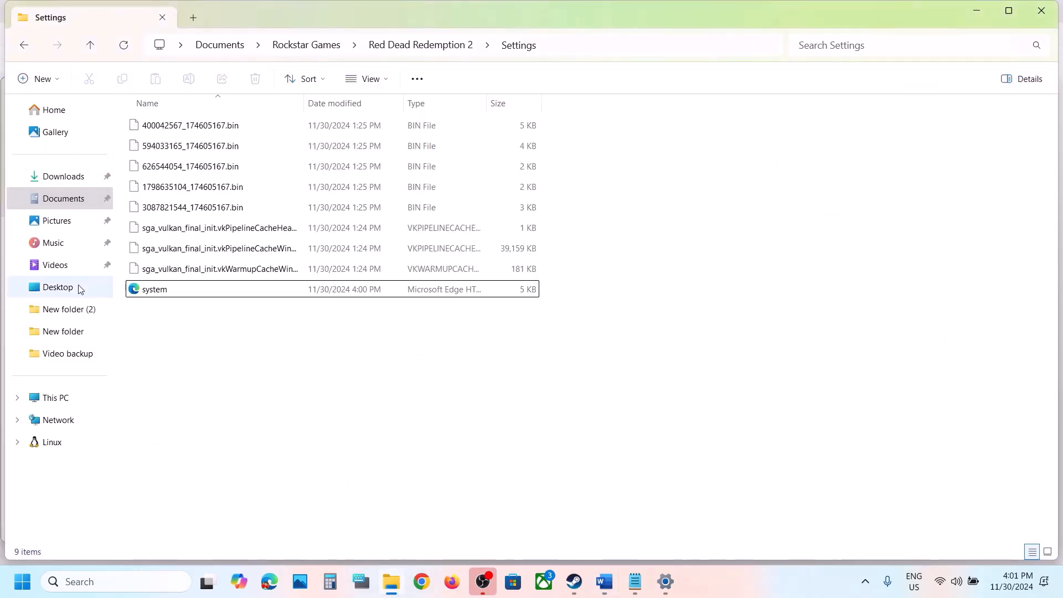
left_click(70, 199)
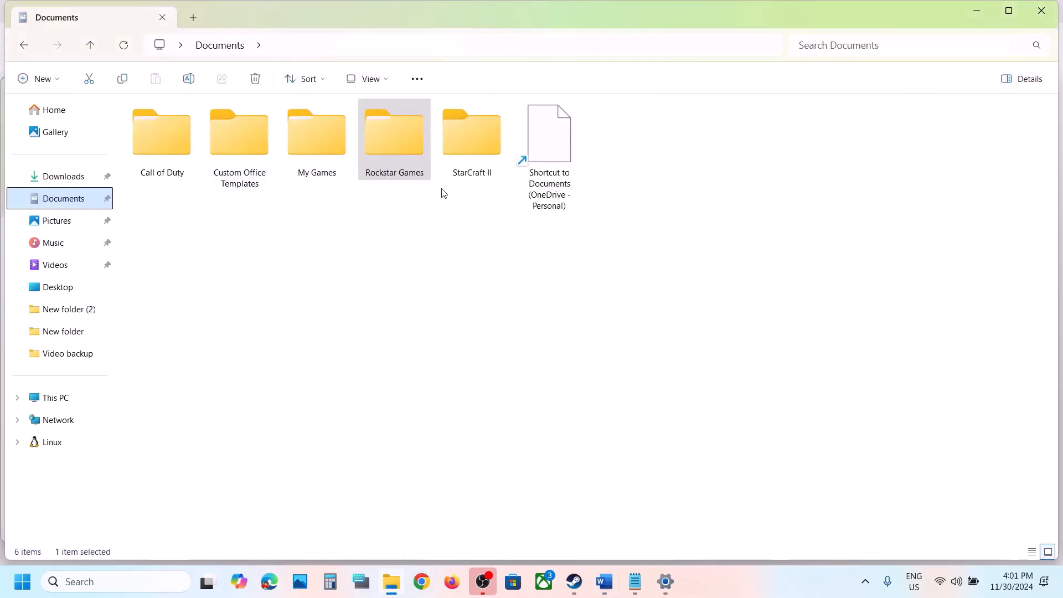
double_click(399, 161)
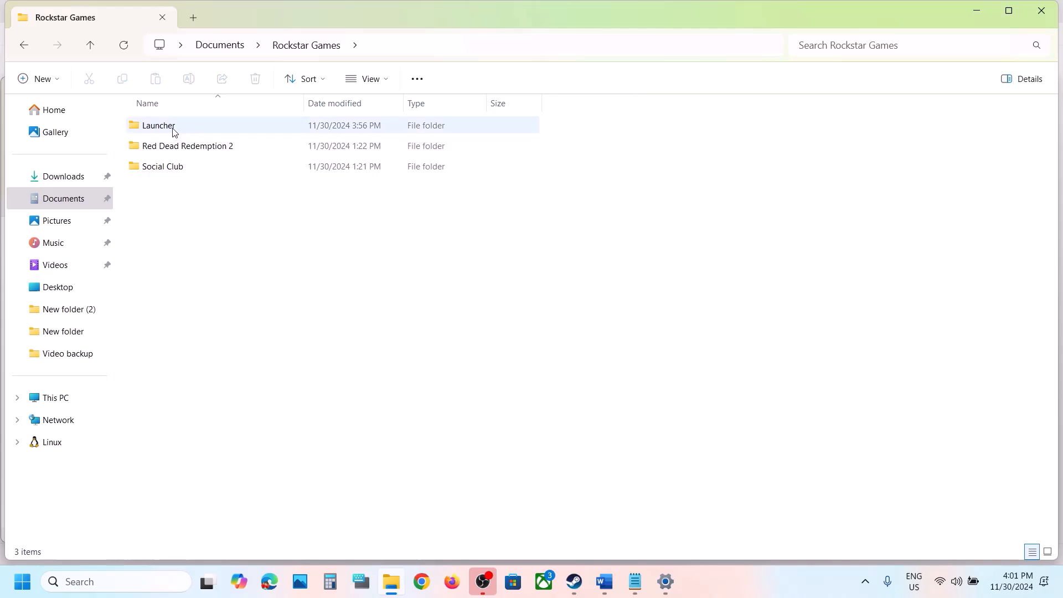
Select the Launcher and Social Club folders, view their delete option without deleting them, and minimize File Explorer.
left_click(171, 130)
left_click(164, 169, "ctrl")
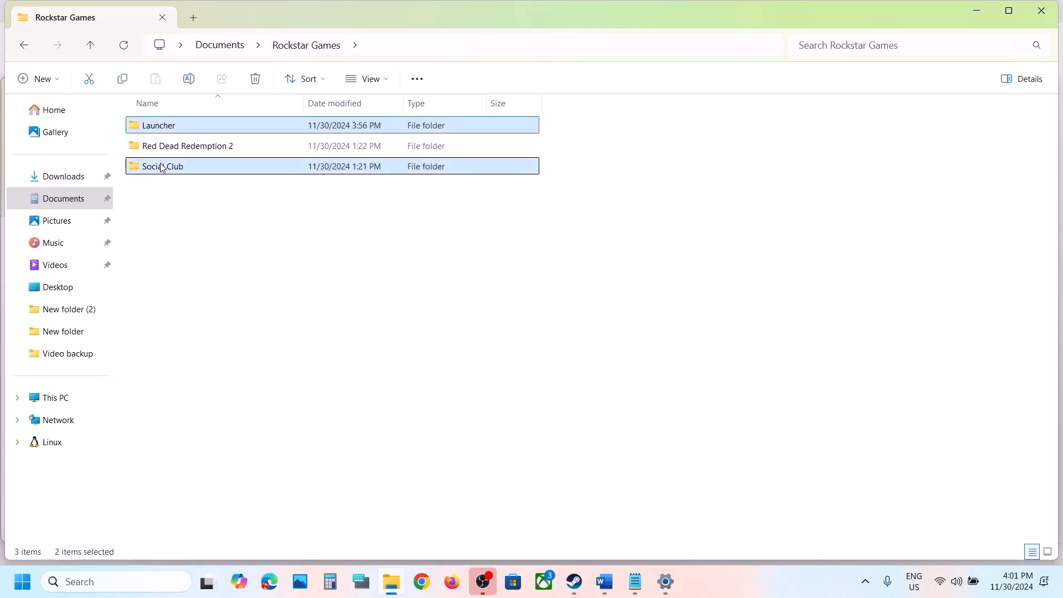
right_click(165, 169)
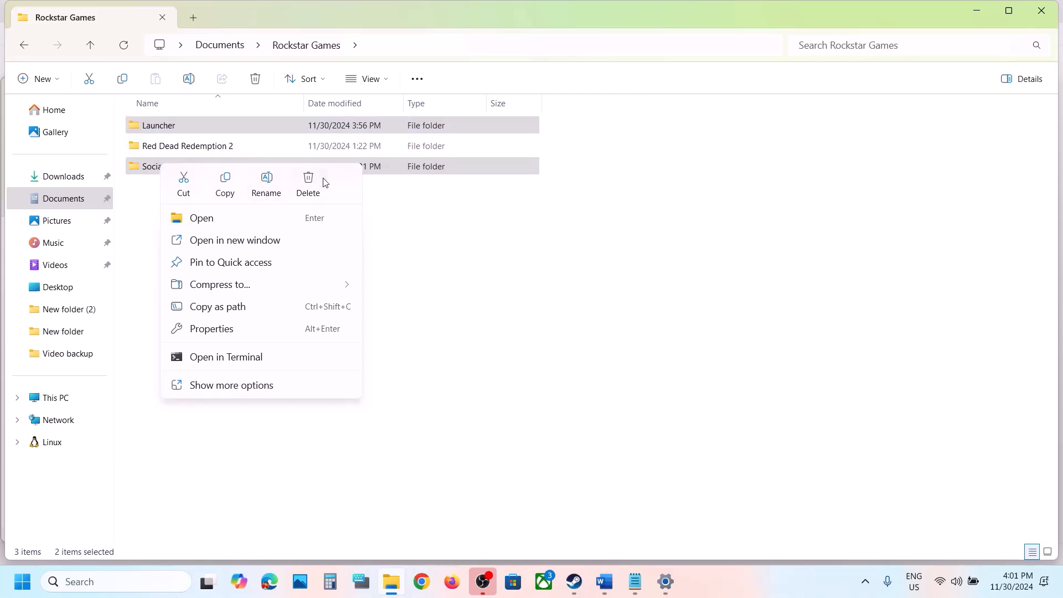
left_click(592, 304)
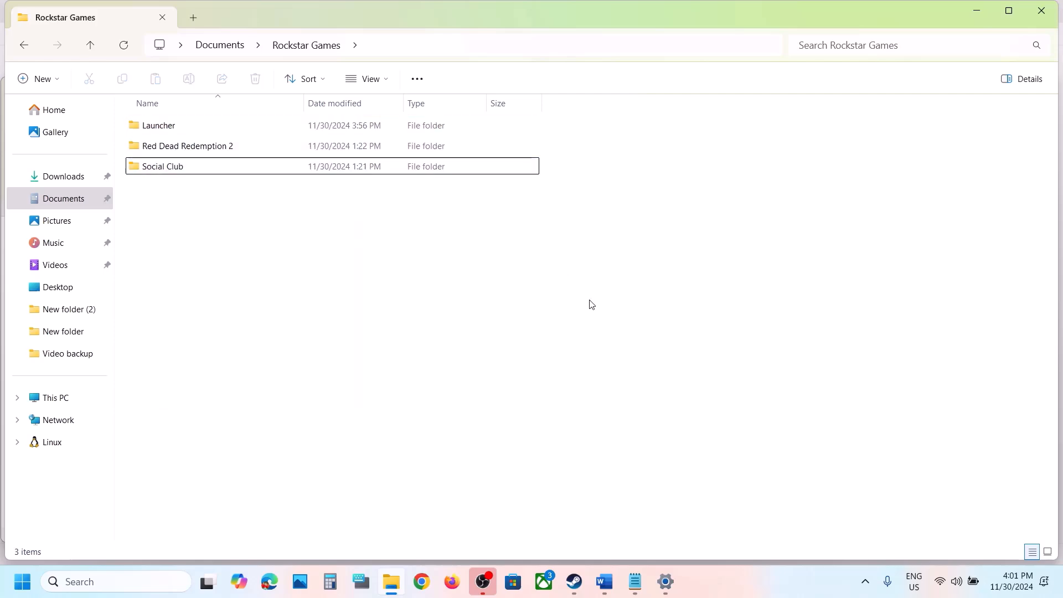
left_click(978, 11)
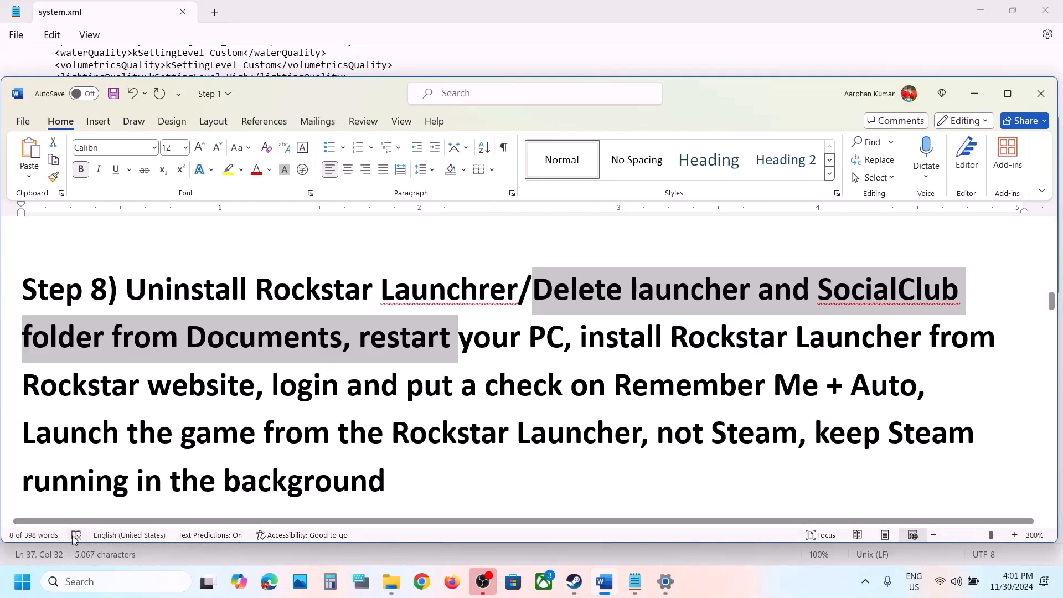
Show the Windows Restart power option without restarting, and return to the Step 8 notes.
key("super")
left_click(403, 535)
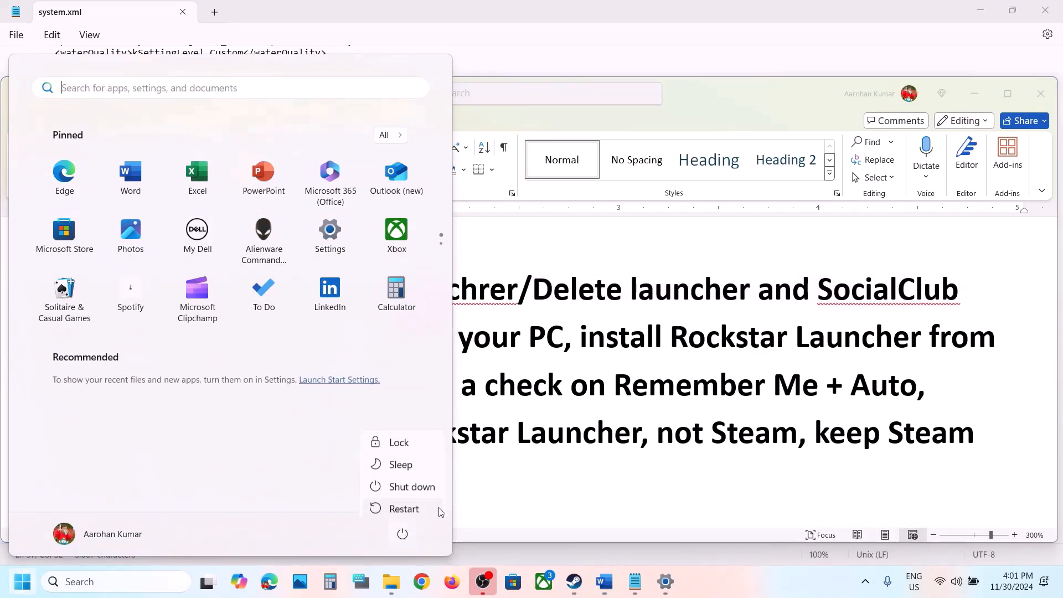
left_click(617, 347)
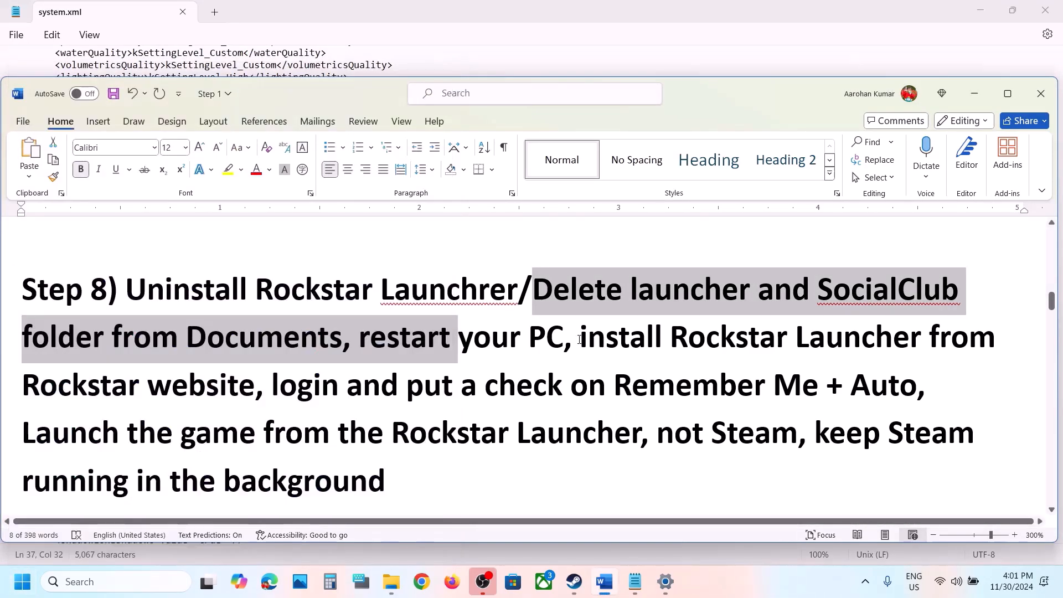
Highlight the website install instruction in Step 8, copy "install Rockstar Launcher", and search for it in Chrome.
left_click_drag(580, 339, 216, 386)
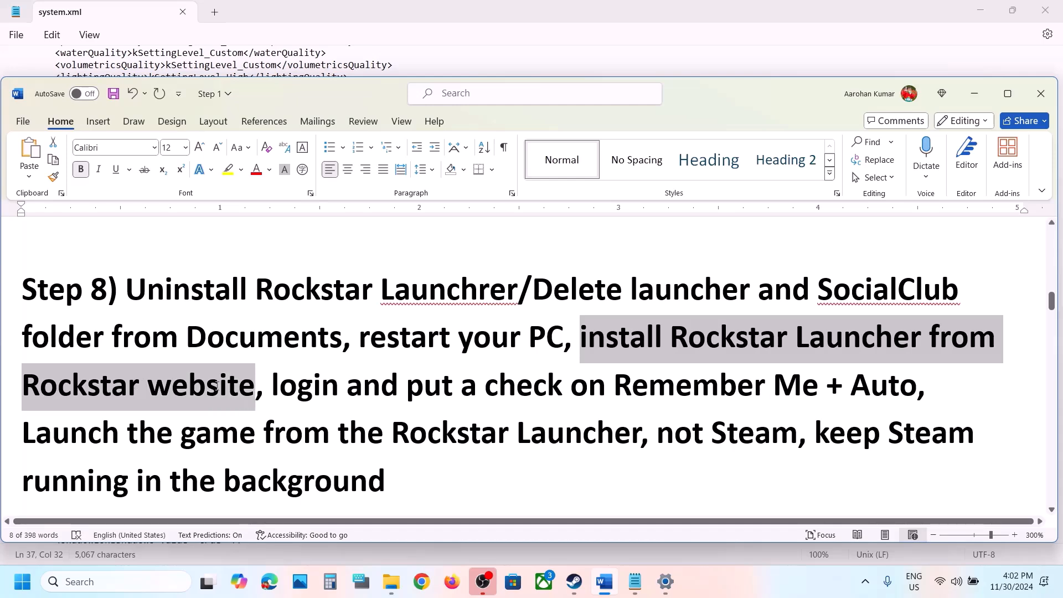
left_click(572, 335)
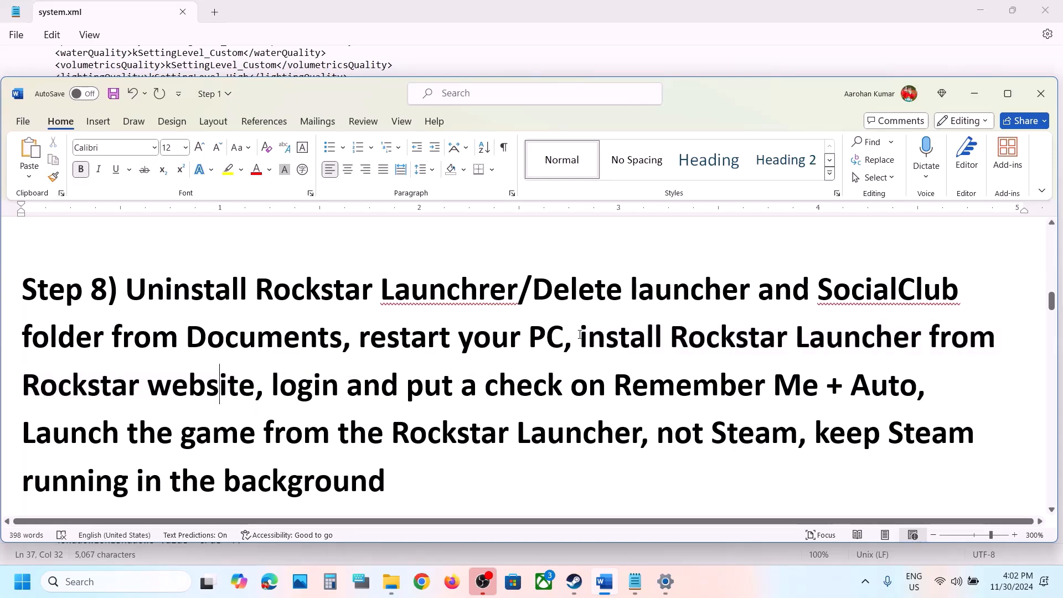
left_click_drag(580, 334, 884, 329)
key("ctrl+c")
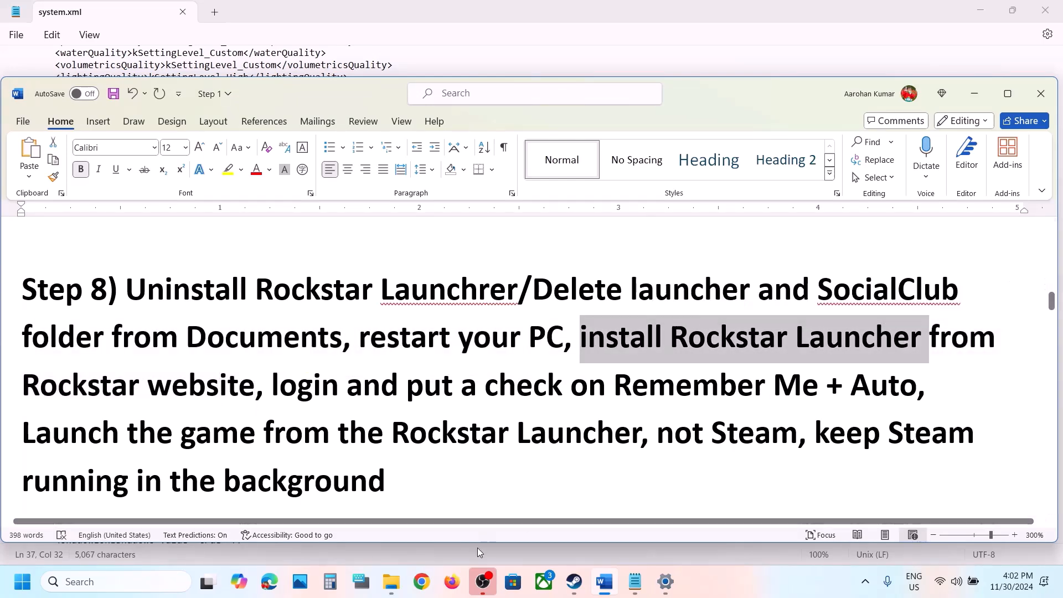
left_click(423, 584)
key("ctrl+v")
key("Return")
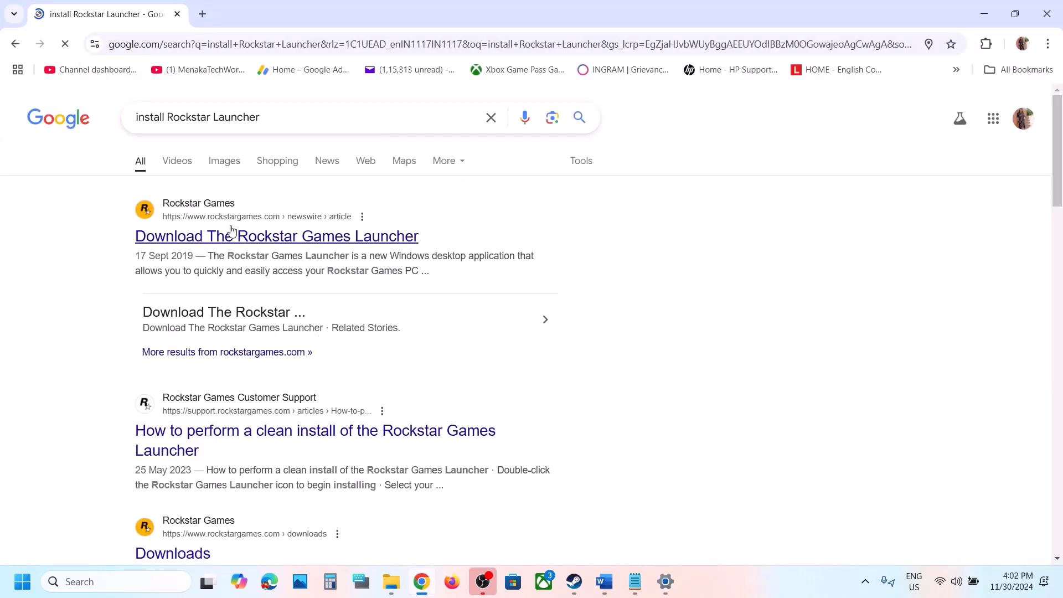
Open the Rockstar Games Launcher download page from the results, download the Windows installer, and return to the Word notes.
left_click(213, 237)
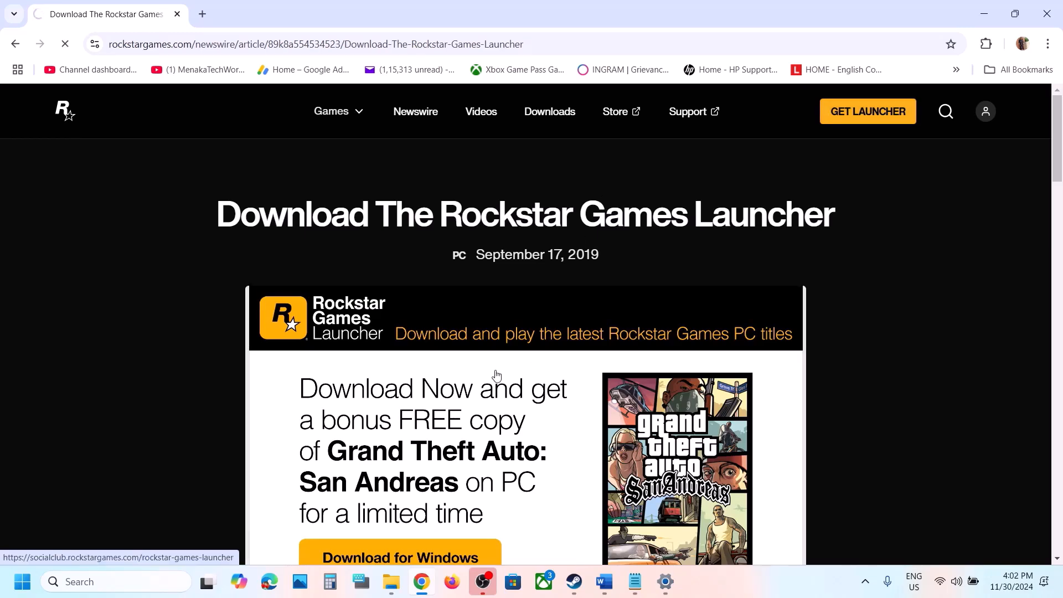
left_click(480, 309)
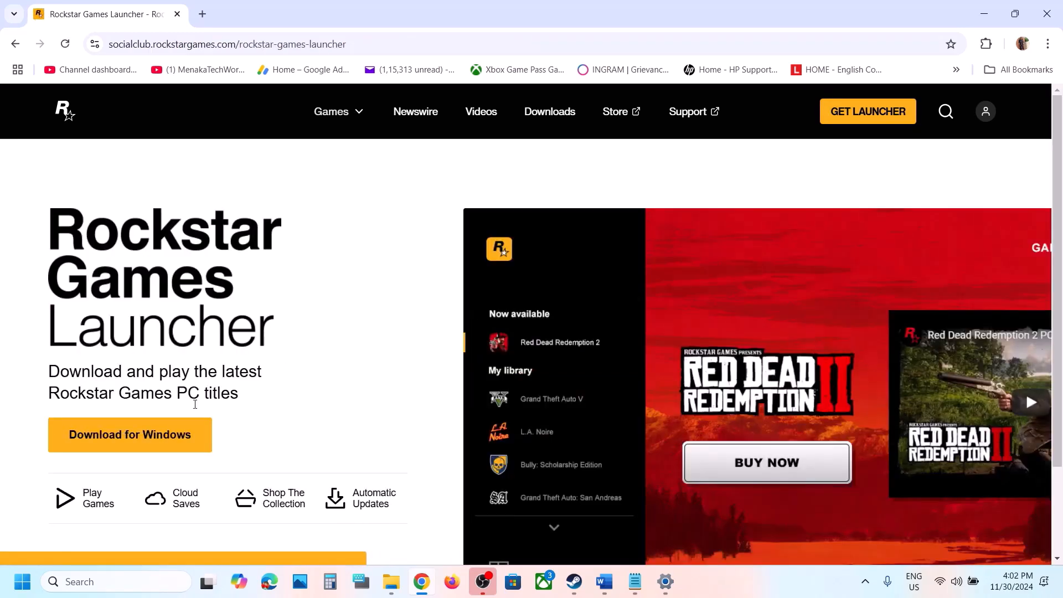
left_click(160, 437)
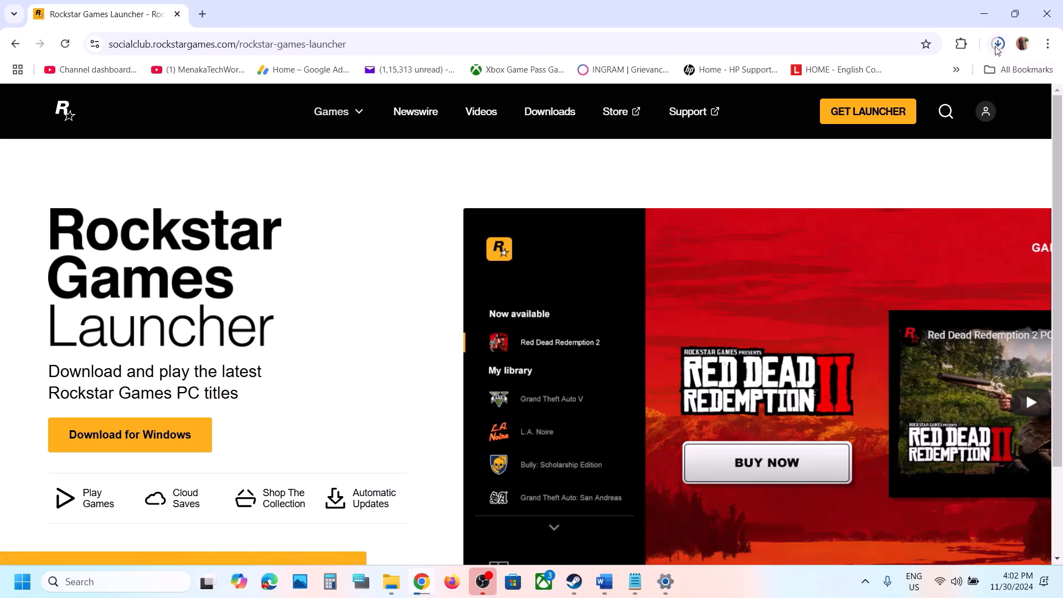
left_click(117, 581)
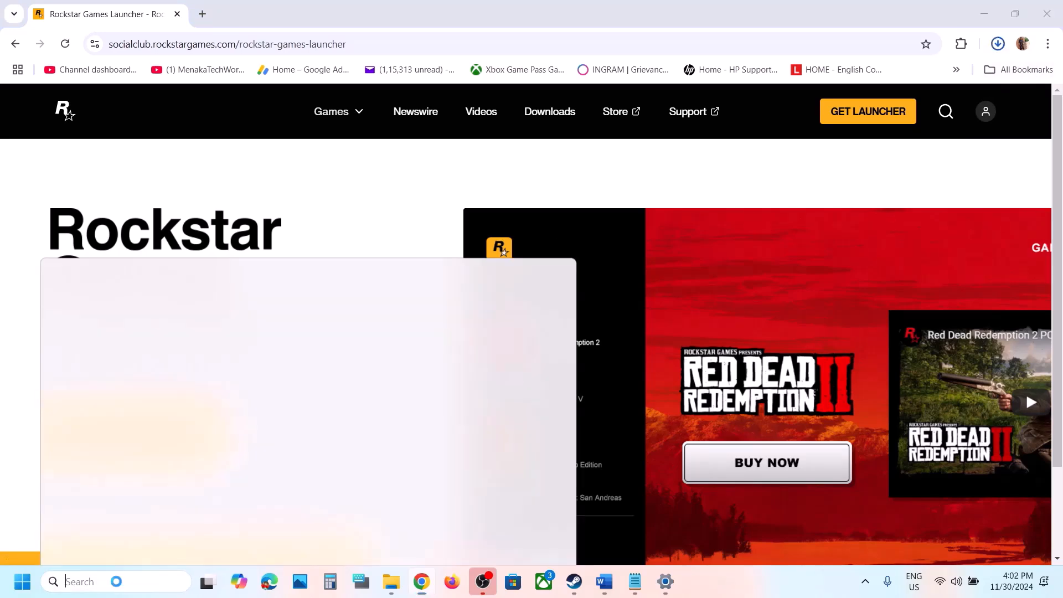
left_click(586, 436)
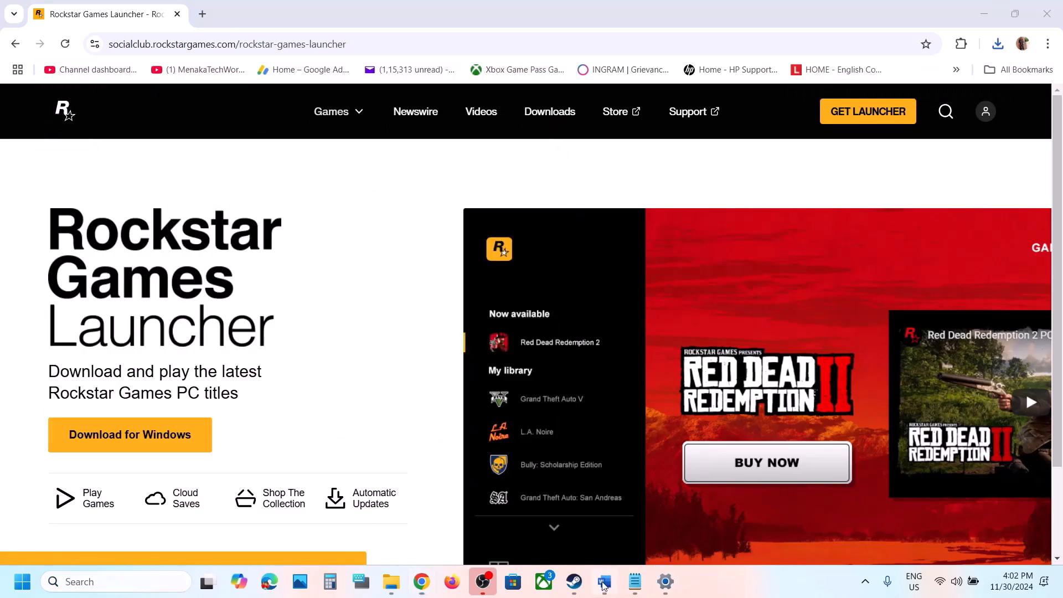
left_click(604, 582)
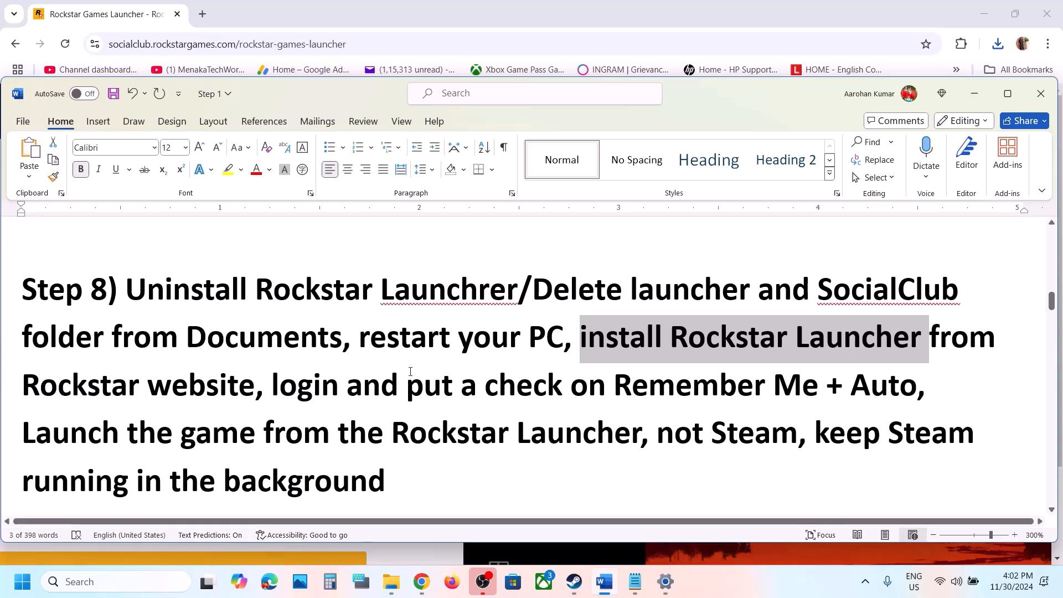
Highlight "login and put a check" in Step 8, search Windows for "rock", and launch the Rockstar Games Launcher.
left_click_drag(314, 389, 533, 388)
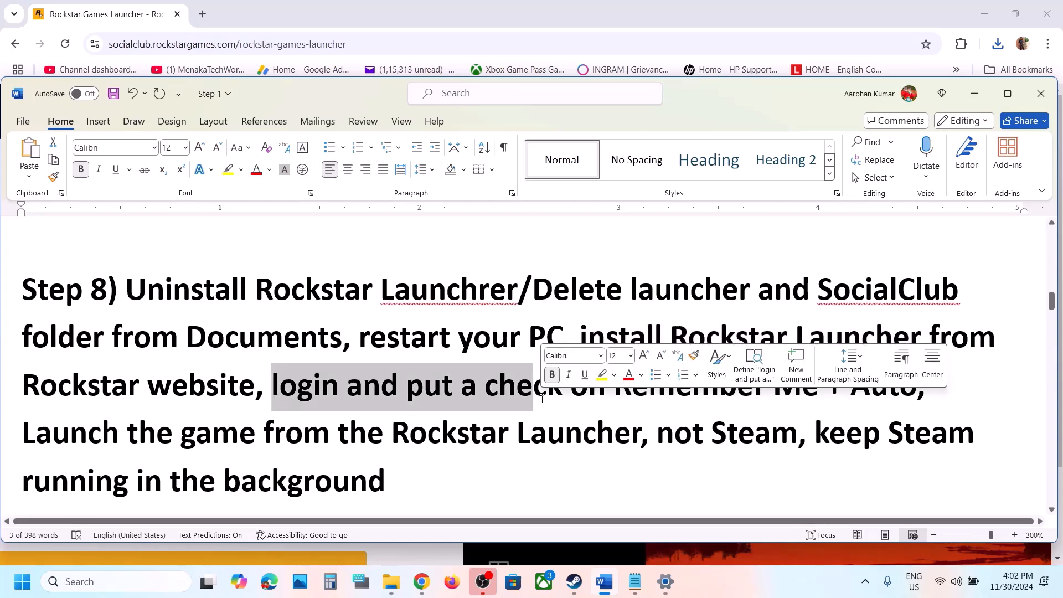
left_click(113, 582)
type("rock")
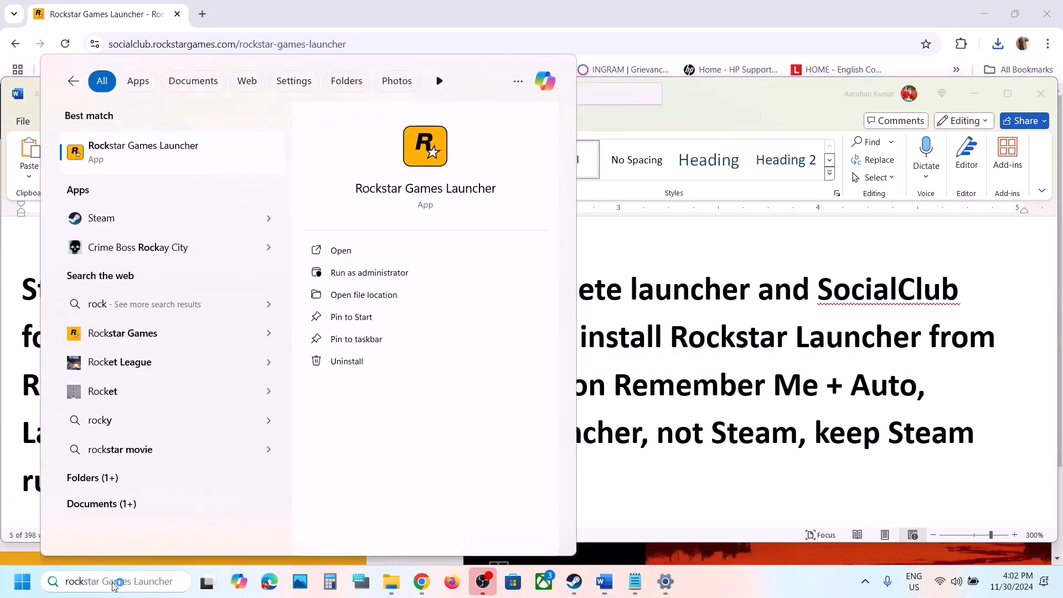
key("Return")
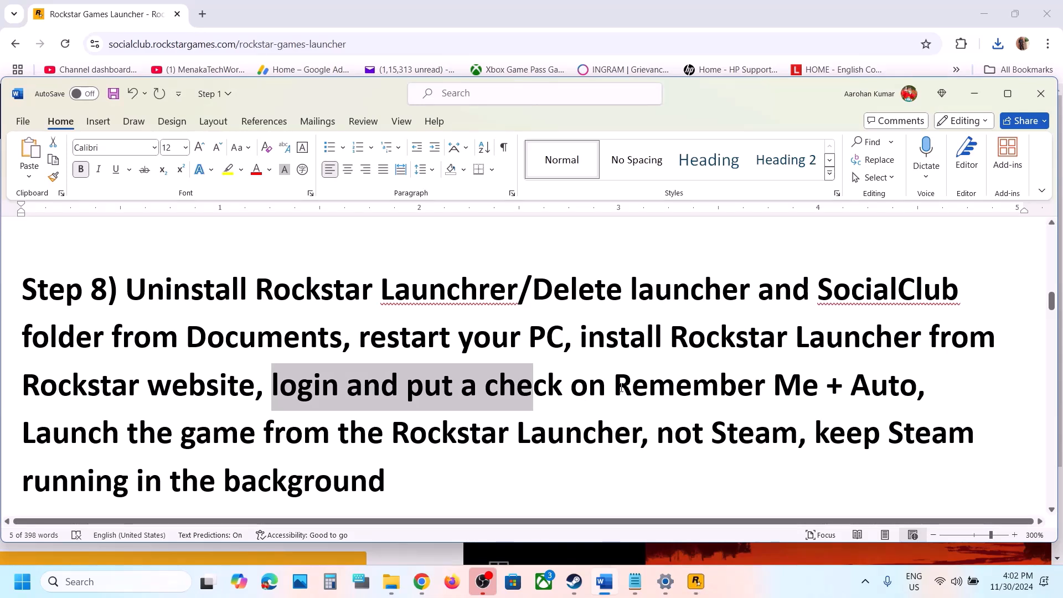
Highlight "Remember Me + Auto" and "Launch the game from the Rockstar Launcher" in Step 8, and bring up the launcher window.
left_click_drag(622, 388, 885, 393)
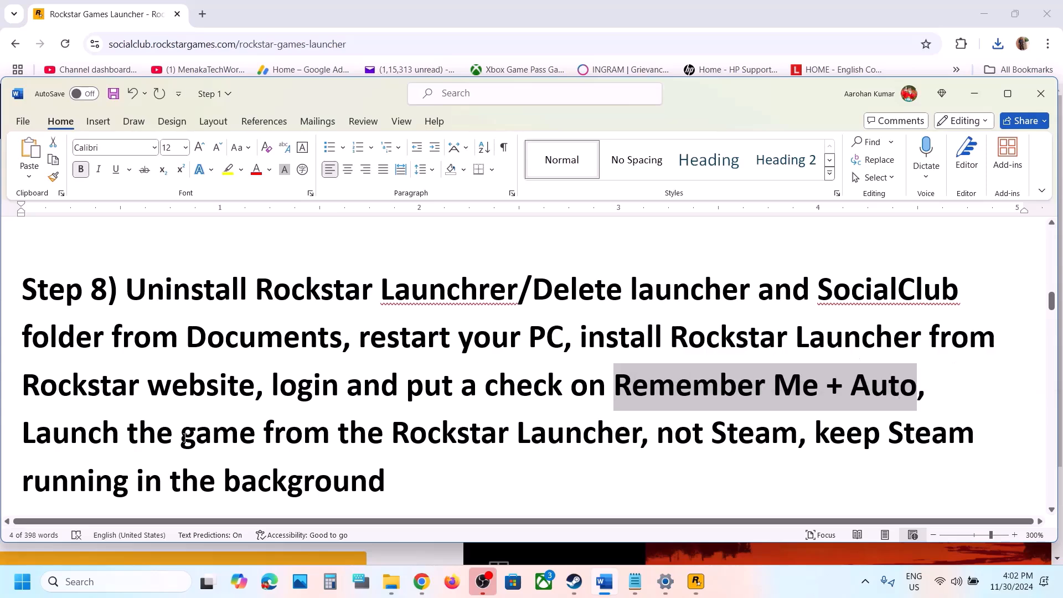
left_click_drag(22, 435, 643, 437)
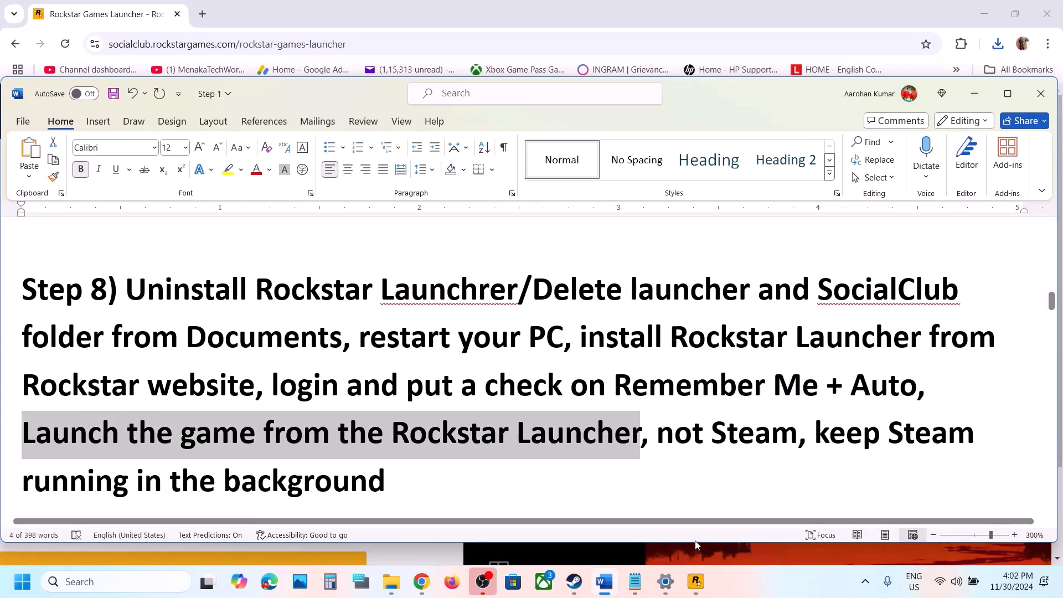
left_click(696, 582)
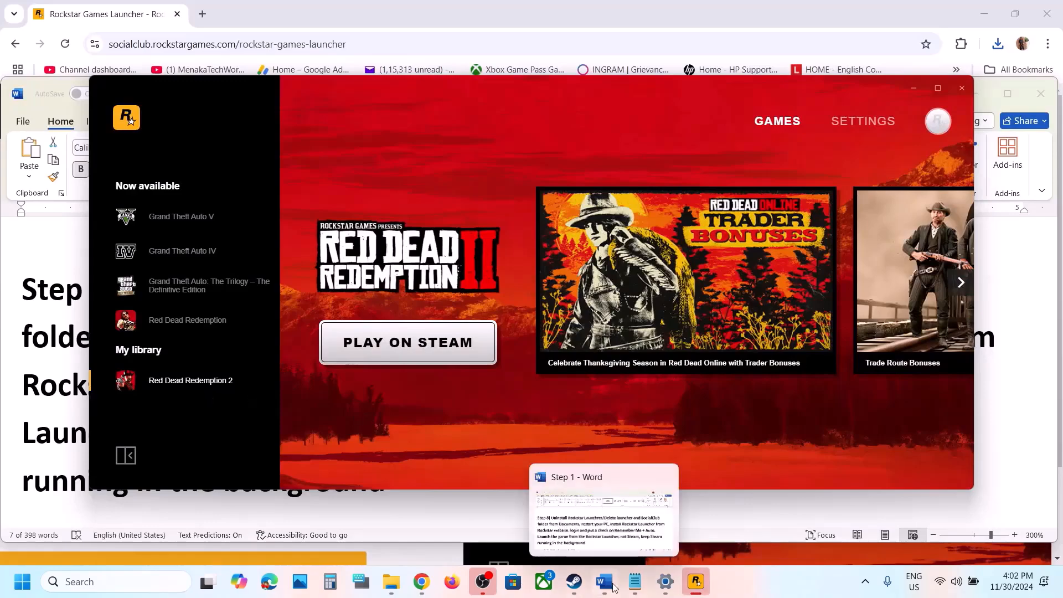
Show the Red Dead Redemption 2 library page in Steam, minimize Steam, and return to the Step 8 notes in Word.
left_click(574, 581)
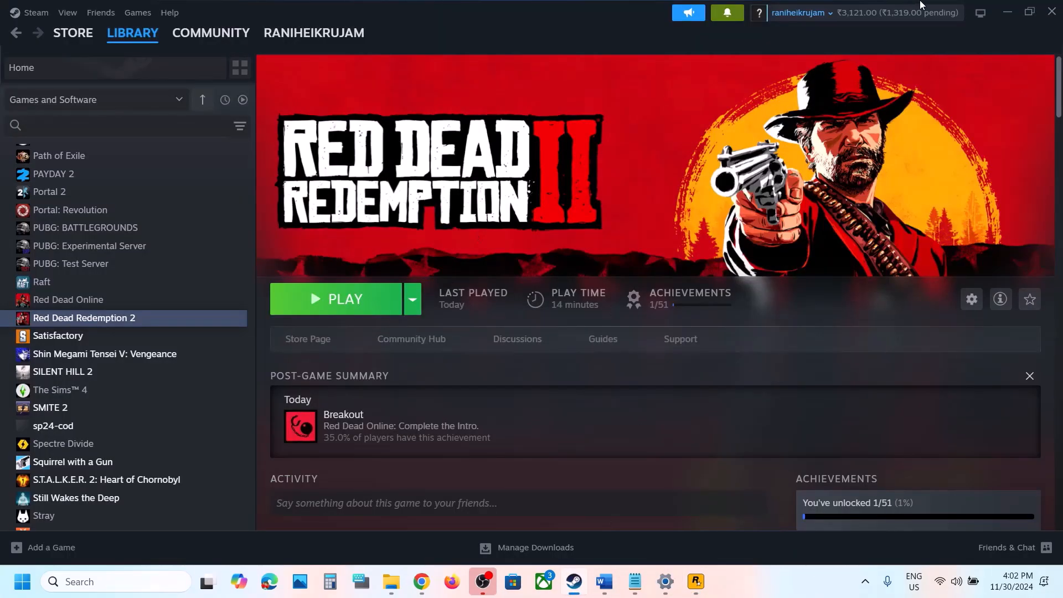
left_click(1010, 11)
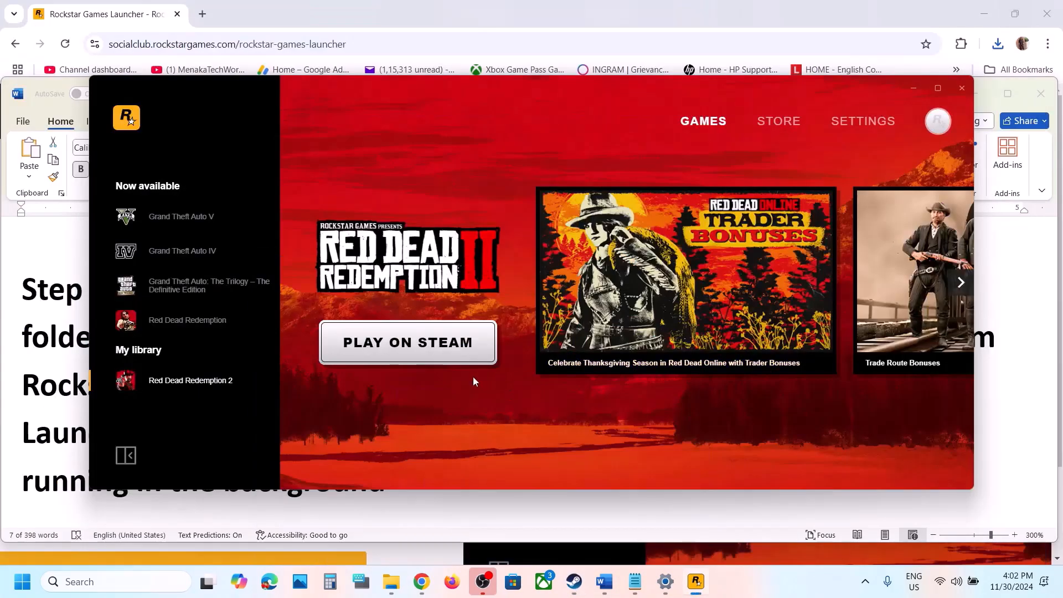
left_click(62, 459)
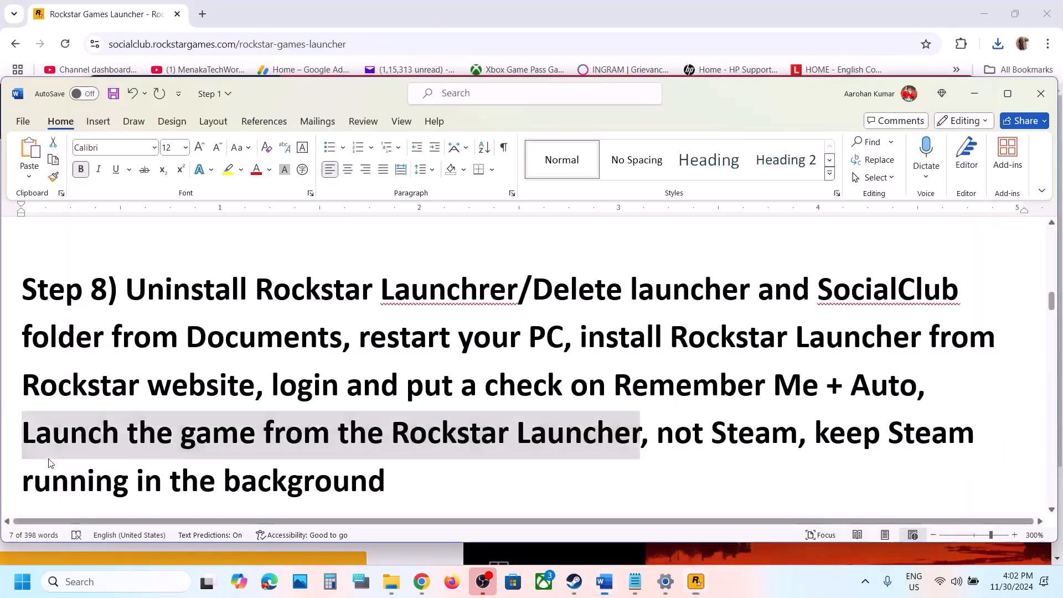
Highlight the whole Step 8 text, move on to Step 9, and highlight "Launch the game from the game installation folder".
left_click(426, 481)
left_click_drag(426, 481, 75, 298)
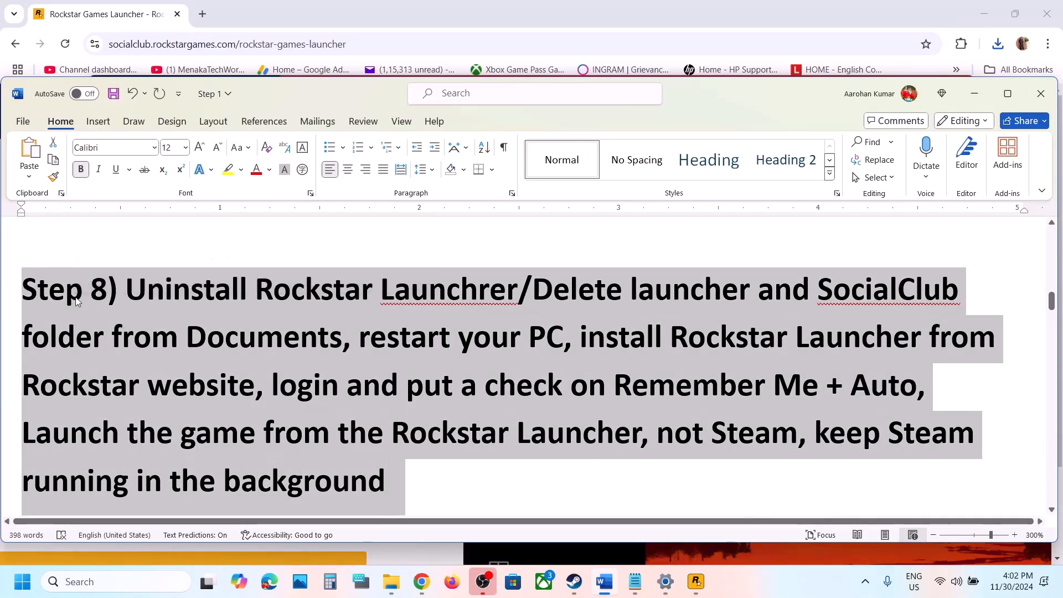
left_click(77, 298)
scroll(77, 297, "down", 2)
scroll(76, 297, "down", 3)
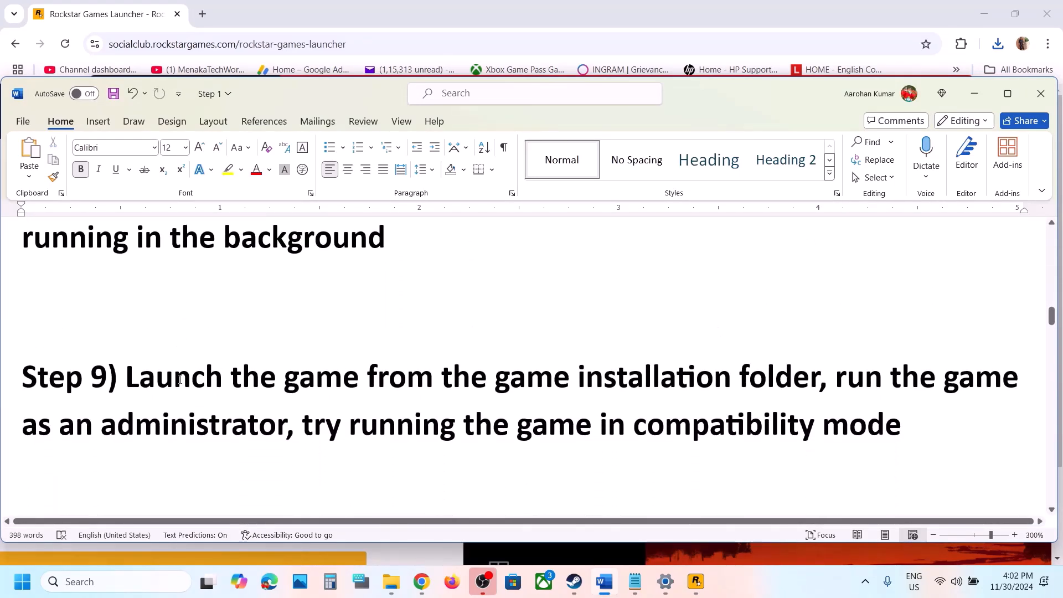
left_click_drag(362, 354, 776, 400)
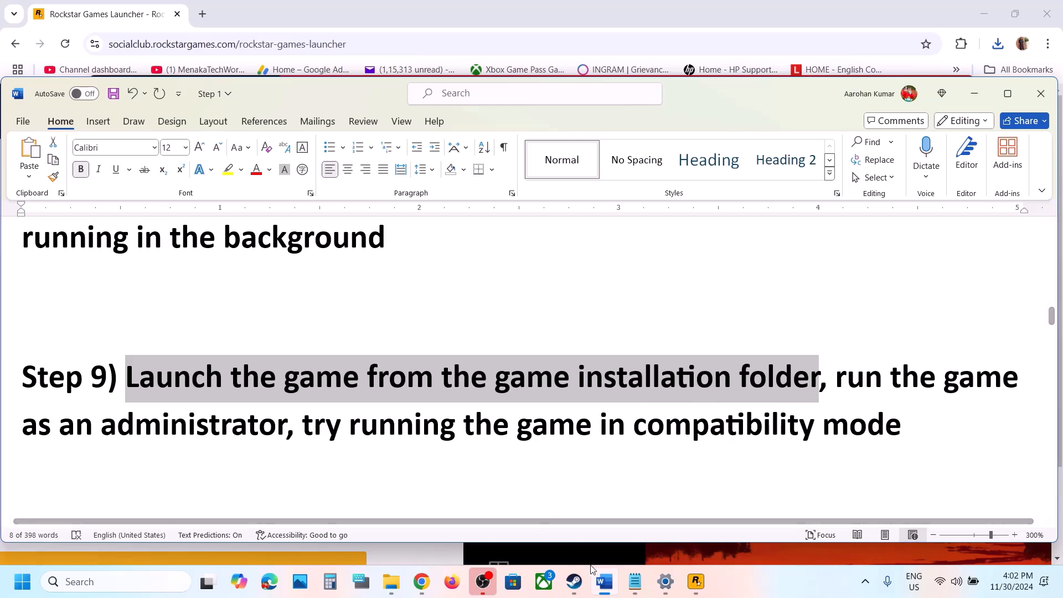
Switch to Steam, browse the local files of Red Dead Redemption 2, and select the RDR2 application in its installation folder.
left_click(697, 585)
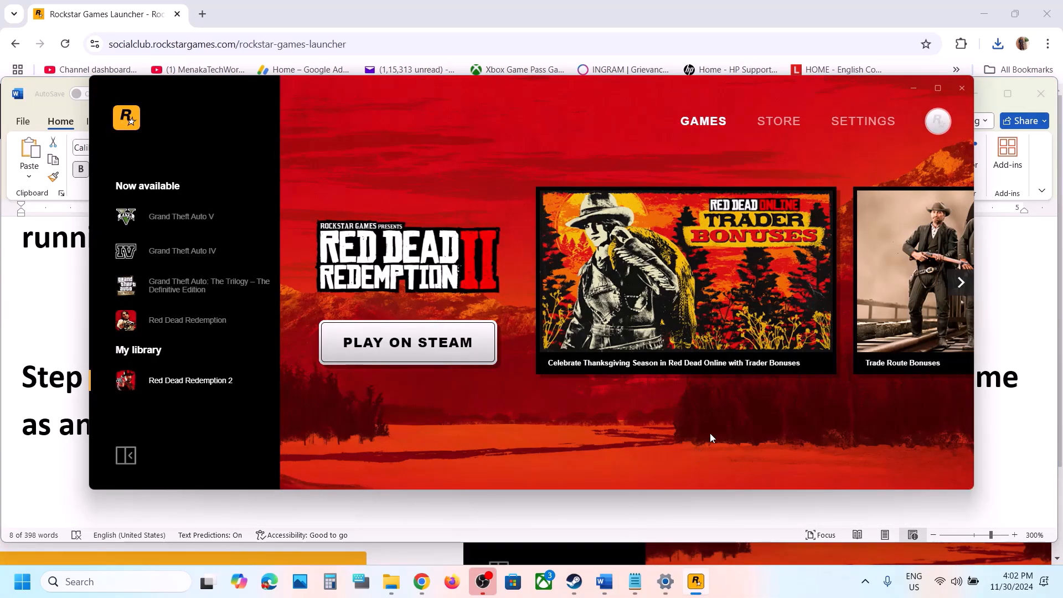
left_click(574, 581)
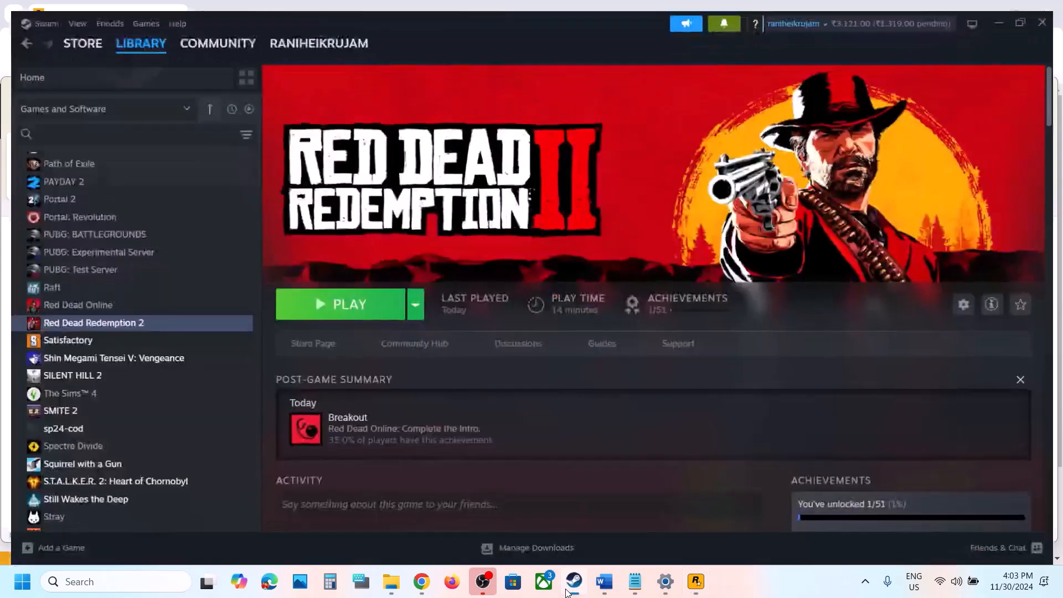
right_click(74, 320)
mouse_move(118, 402)
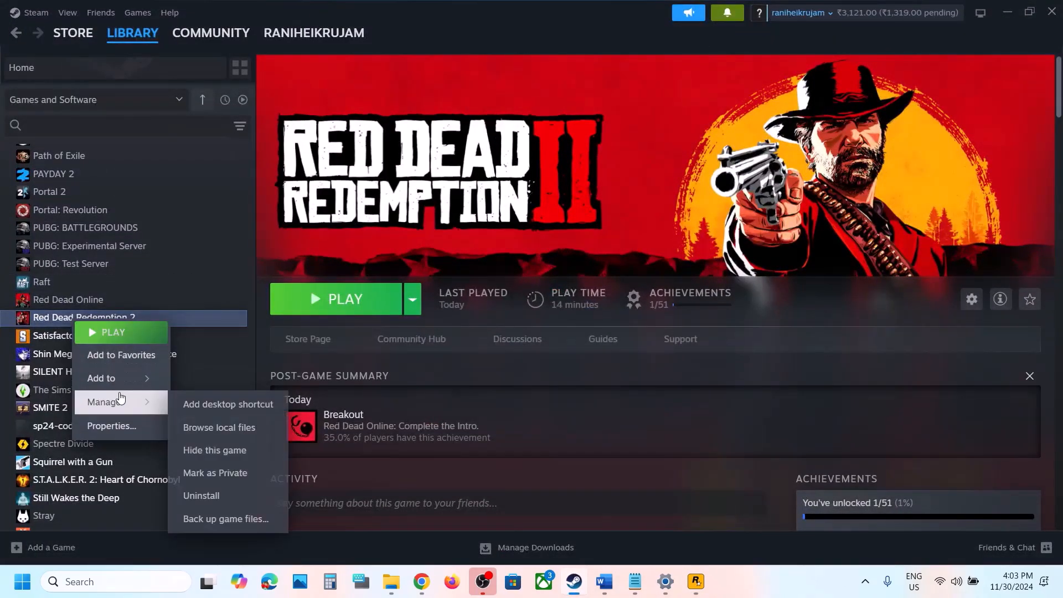
left_click(211, 428)
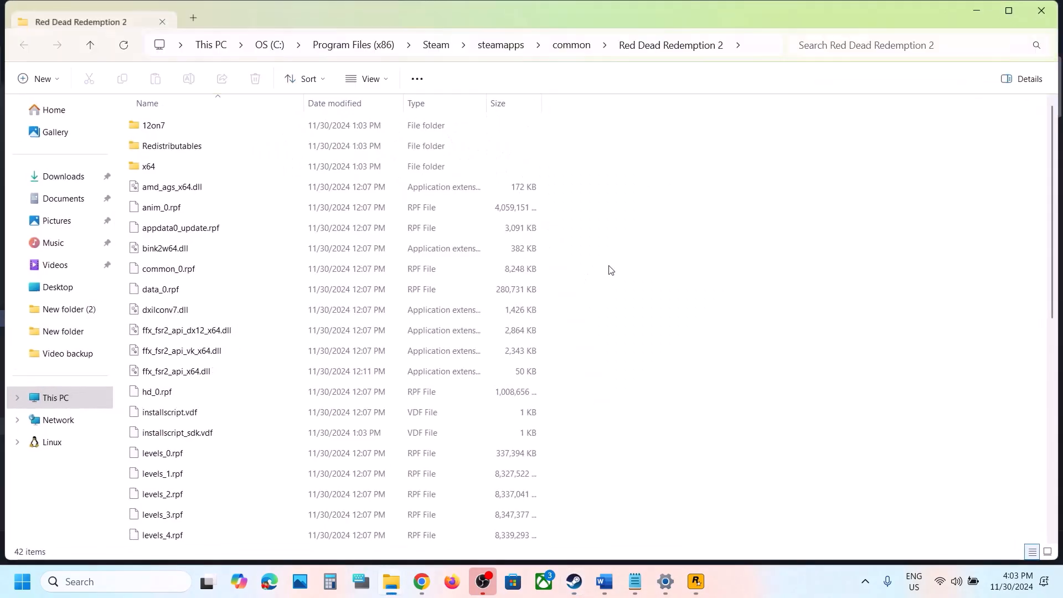
scroll(294, 336, "down", 7)
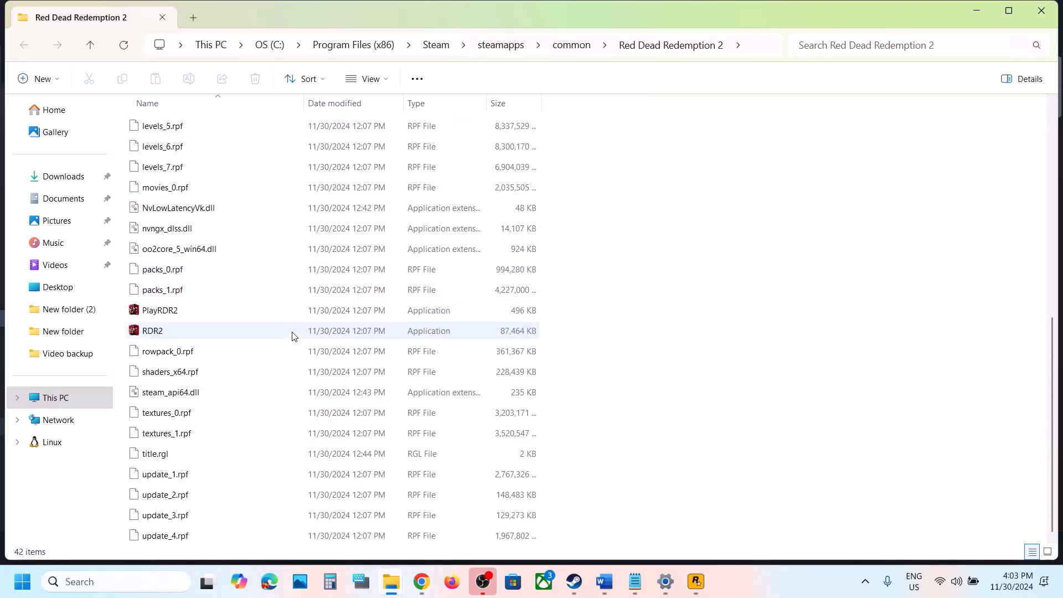
left_click(162, 309)
left_click(166, 332)
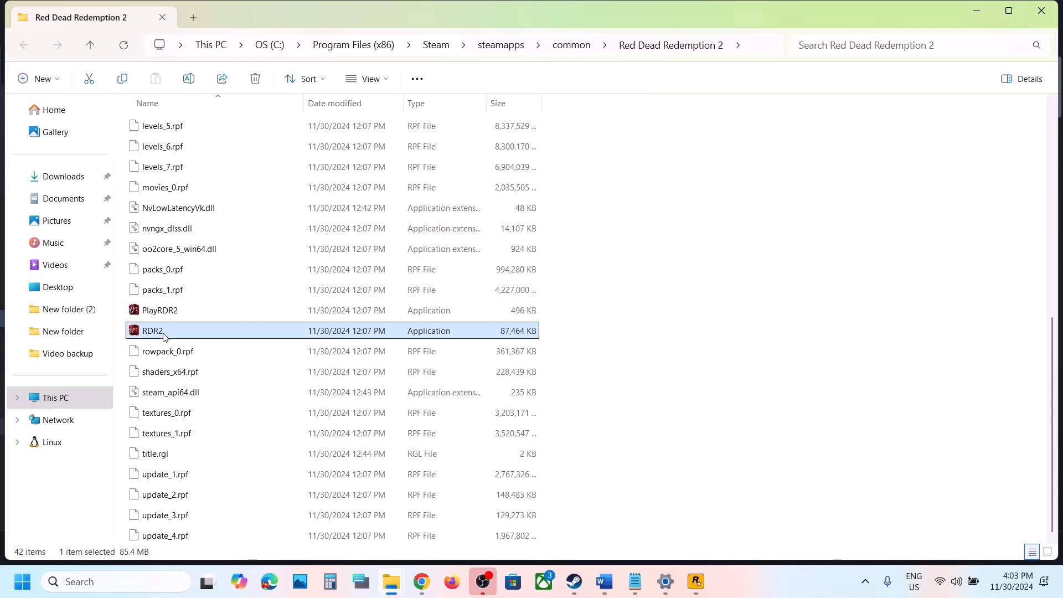
Set the RDR2 application to run as an administrator in its compatibility properties and save the change.
right_click(164, 337)
left_click(227, 361)
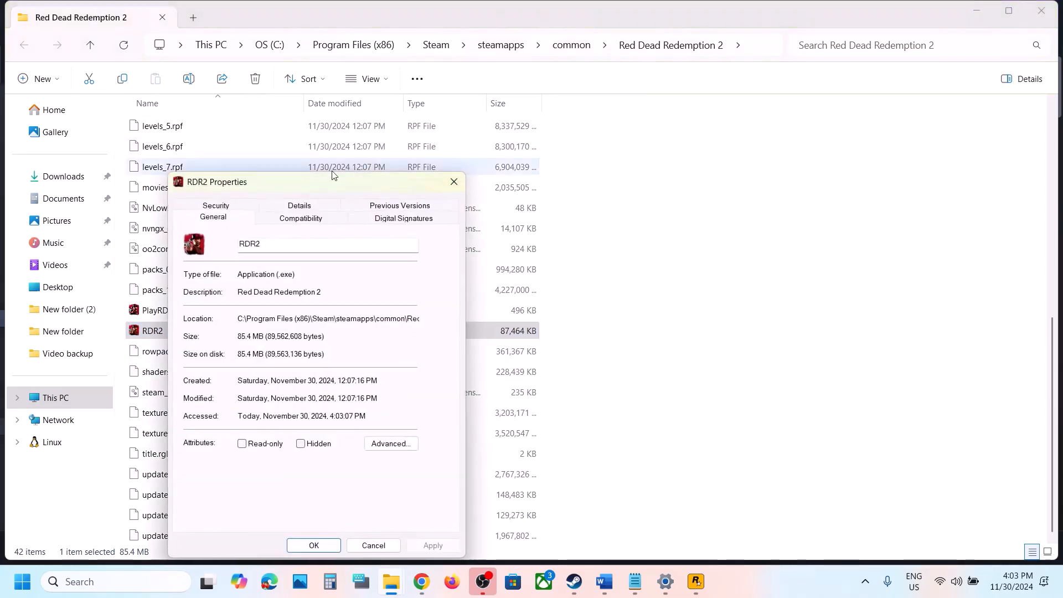
left_click(292, 222)
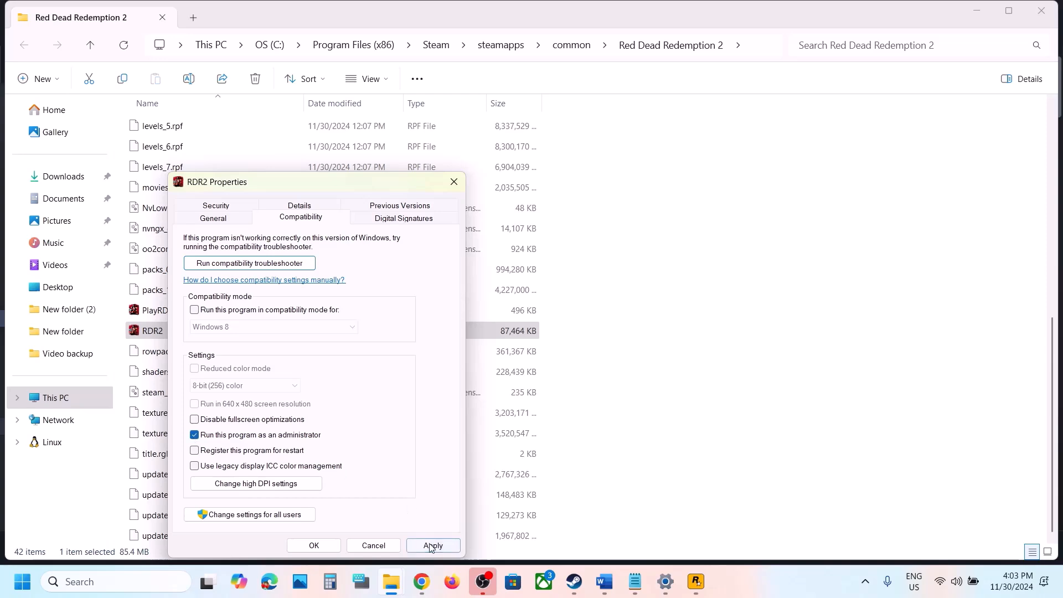
left_click(432, 546)
left_click(314, 546)
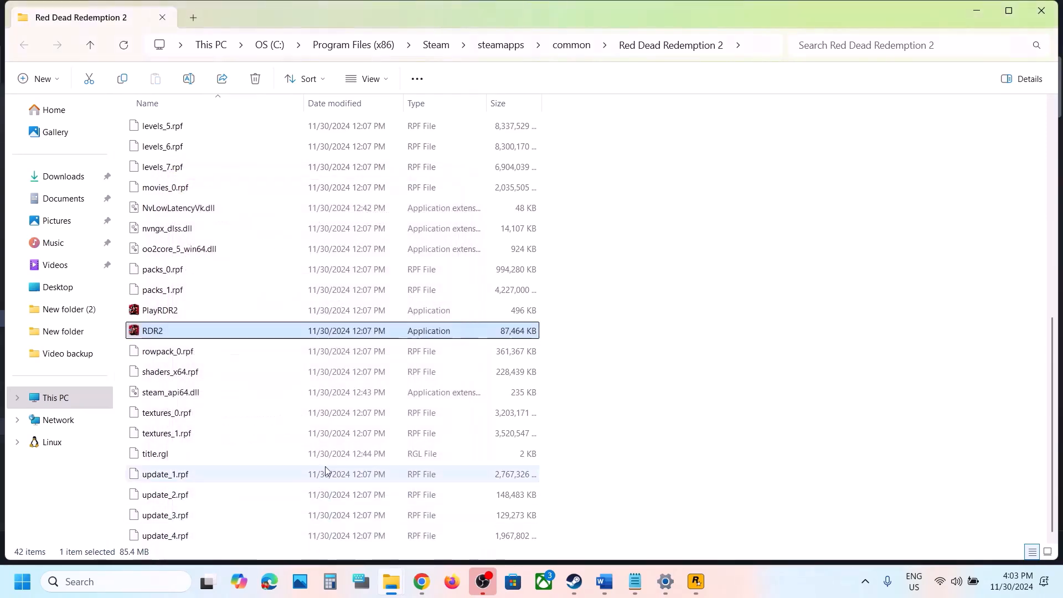
Reopen the RDR2 compatibility properties, enable compatibility mode for Windows 8, and apply it.
right_click(171, 334)
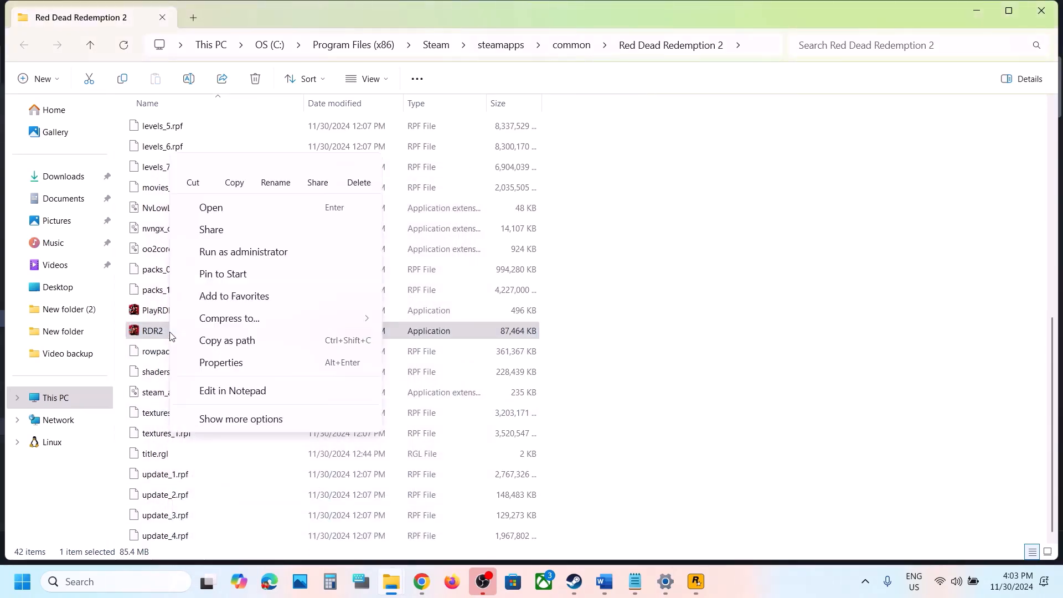
left_click(241, 362)
left_click(297, 219)
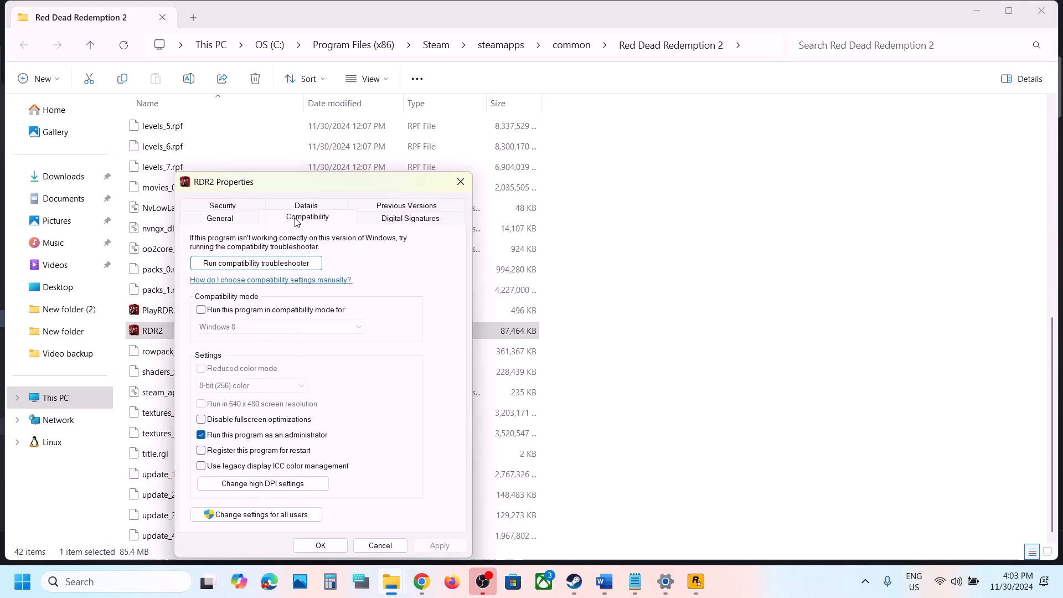
left_click(201, 311)
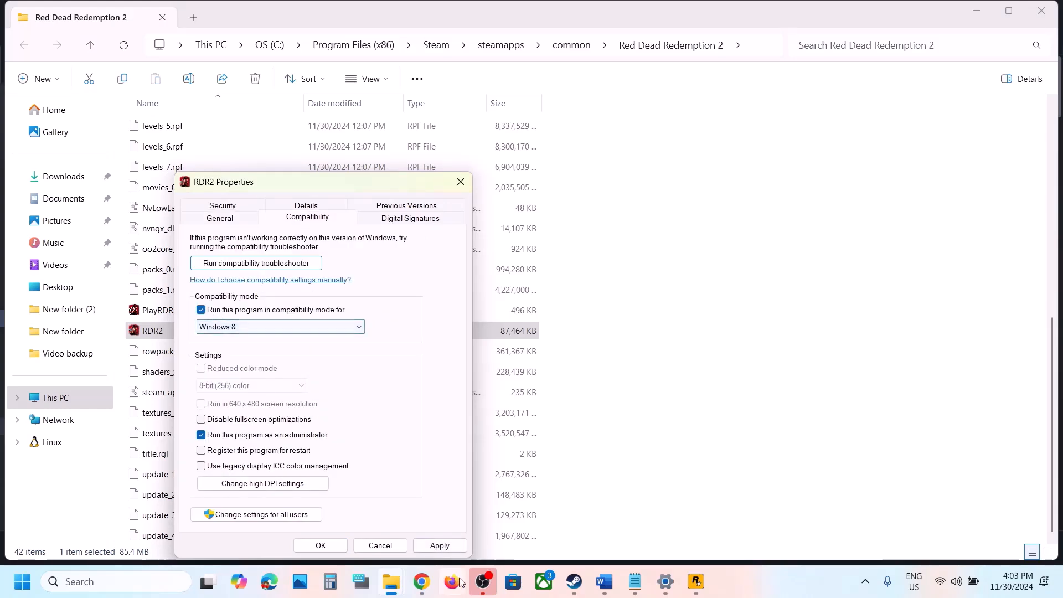
left_click(448, 550)
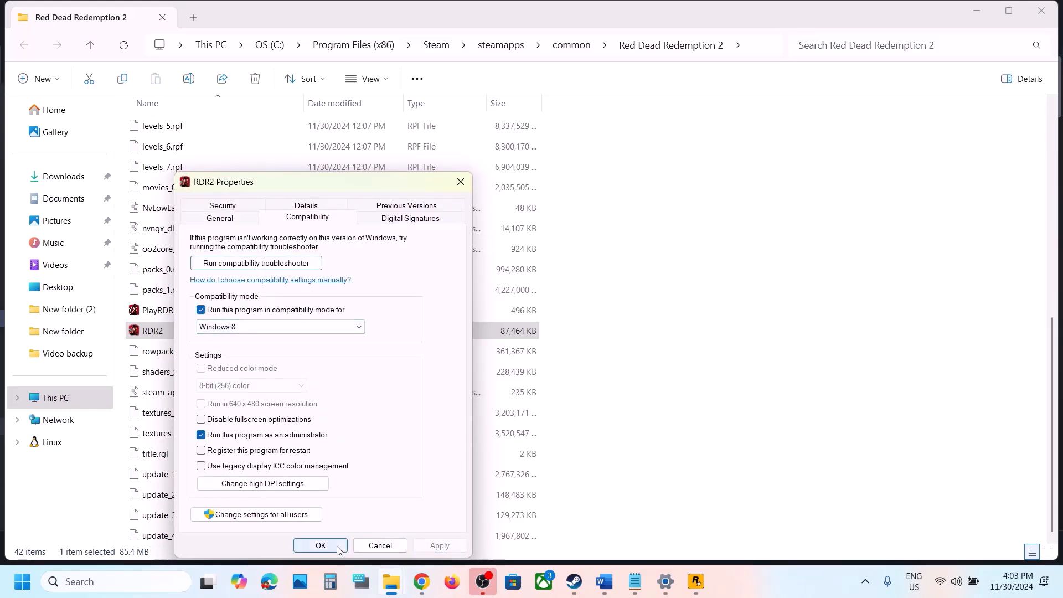
Change the RDR2 compatibility mode to Windows 7 and apply it.
left_click(284, 326)
left_click(327, 369)
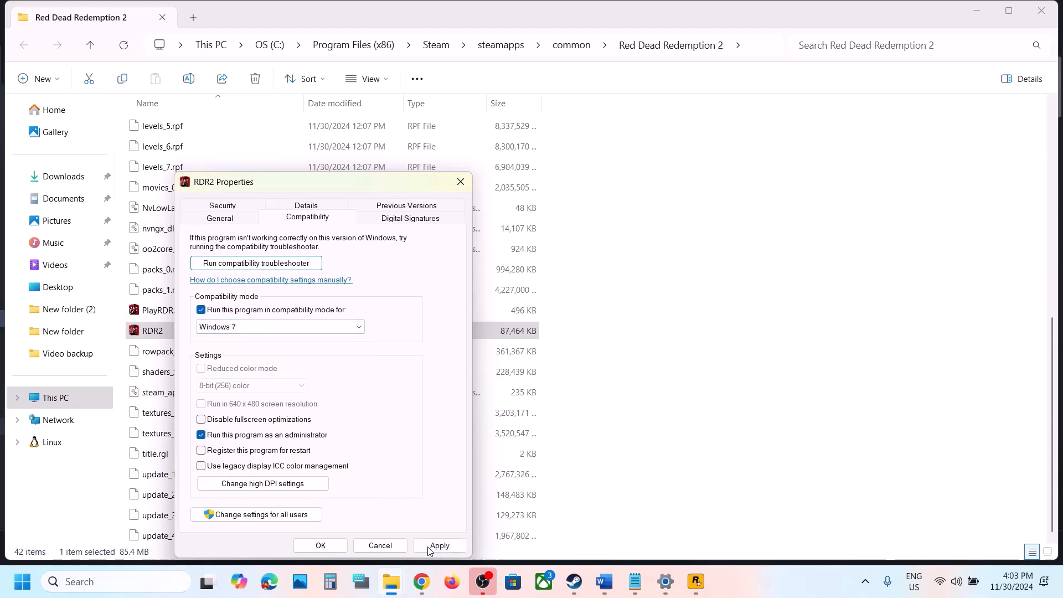
left_click(428, 547)
Disable fullscreen optimizations for the RDR2 application, then apply the setting and close its properties.
left_click(204, 420)
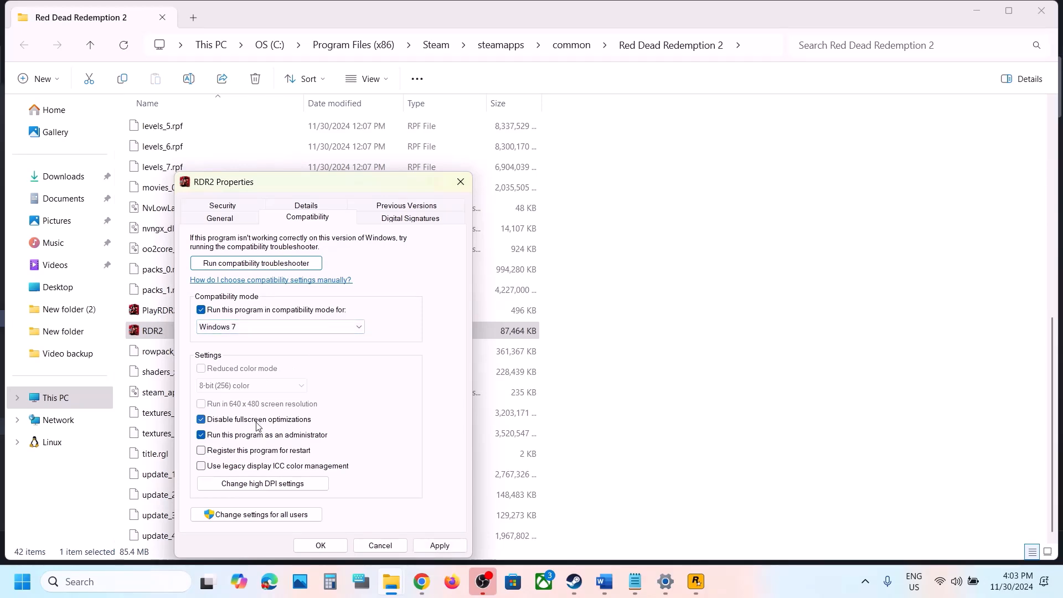
left_click(430, 548)
left_click(318, 546)
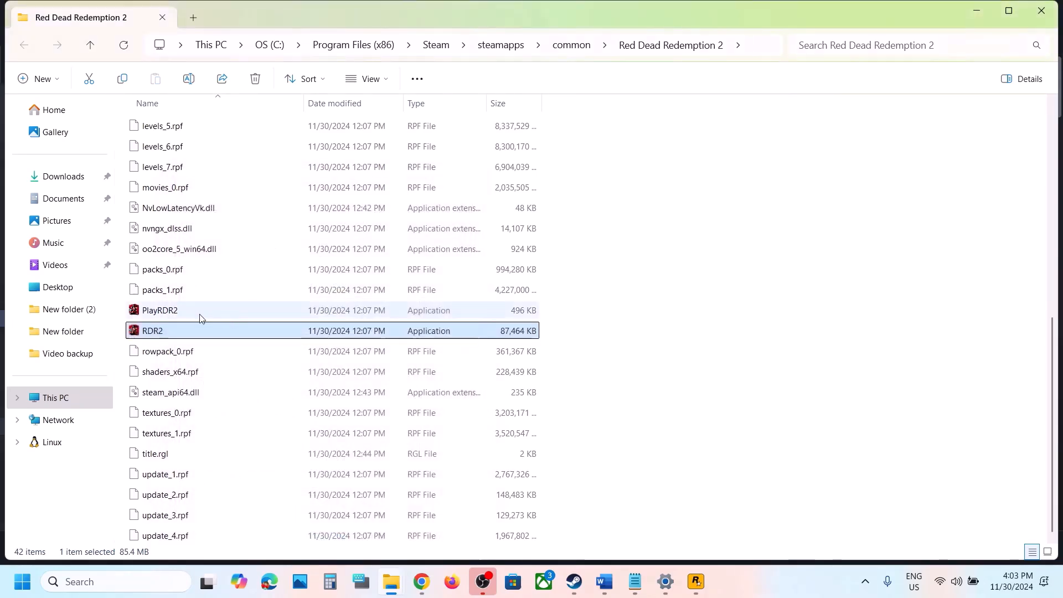
Turn off compatibility mode, Disable fullscreen optimizations, and Run this program as an administrator in the RDR2 properties, and save.
left_click(165, 315)
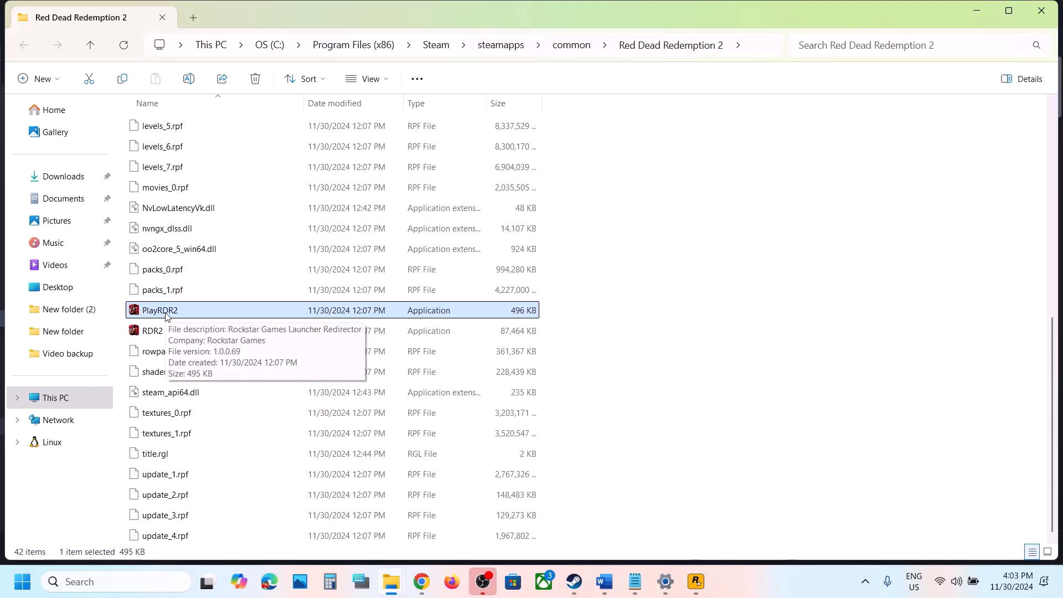
right_click(162, 331)
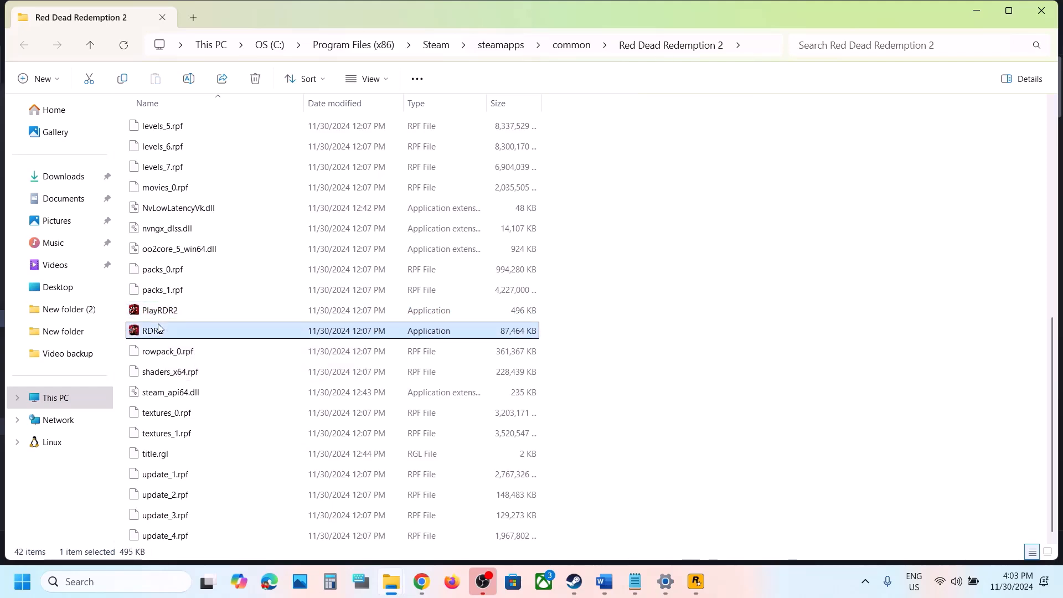
left_click(239, 370)
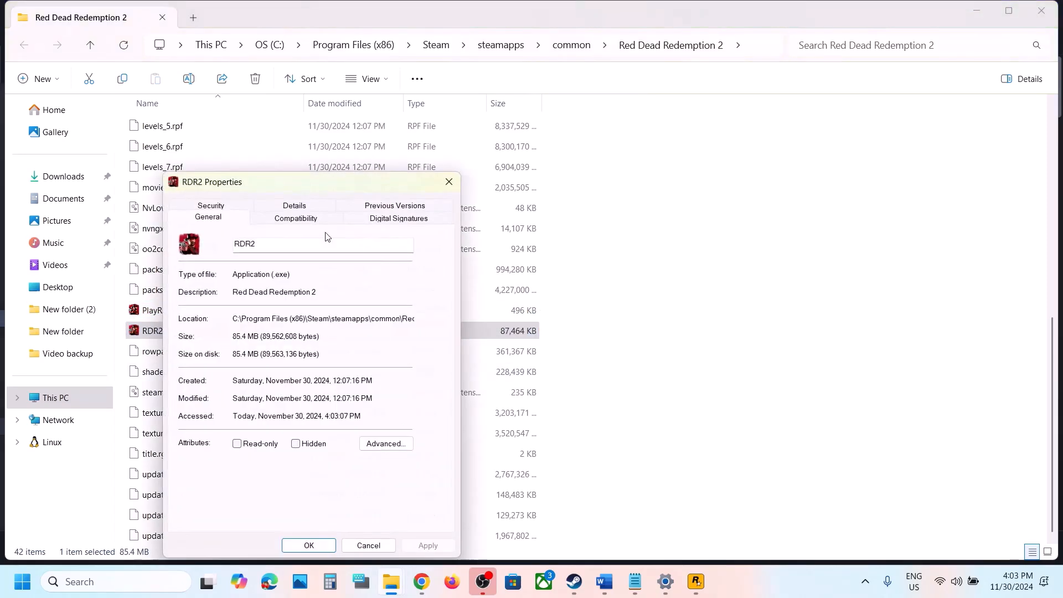
left_click(298, 224)
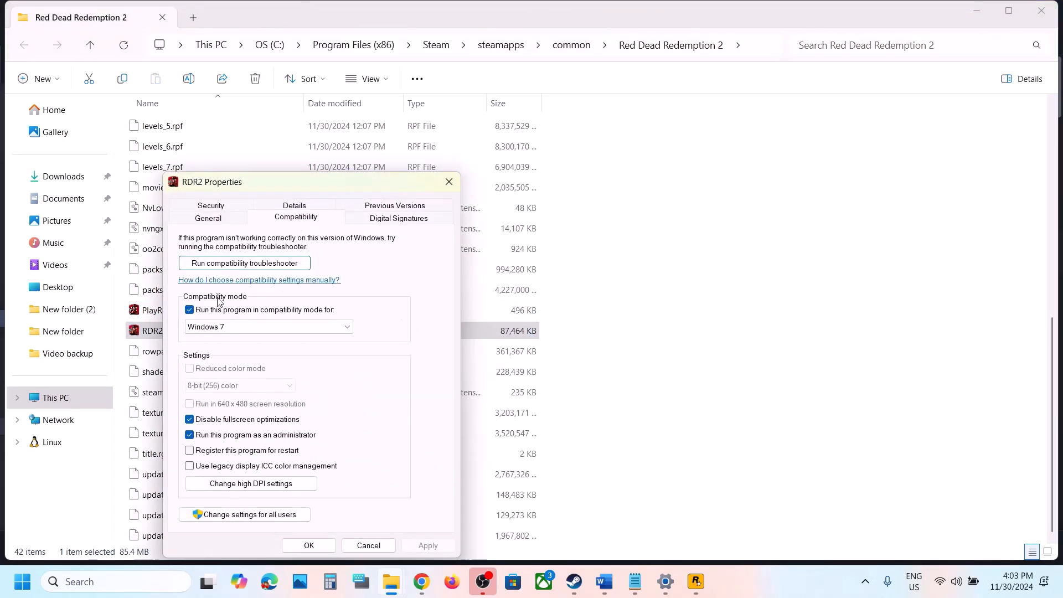
left_click(190, 309)
left_click(190, 420)
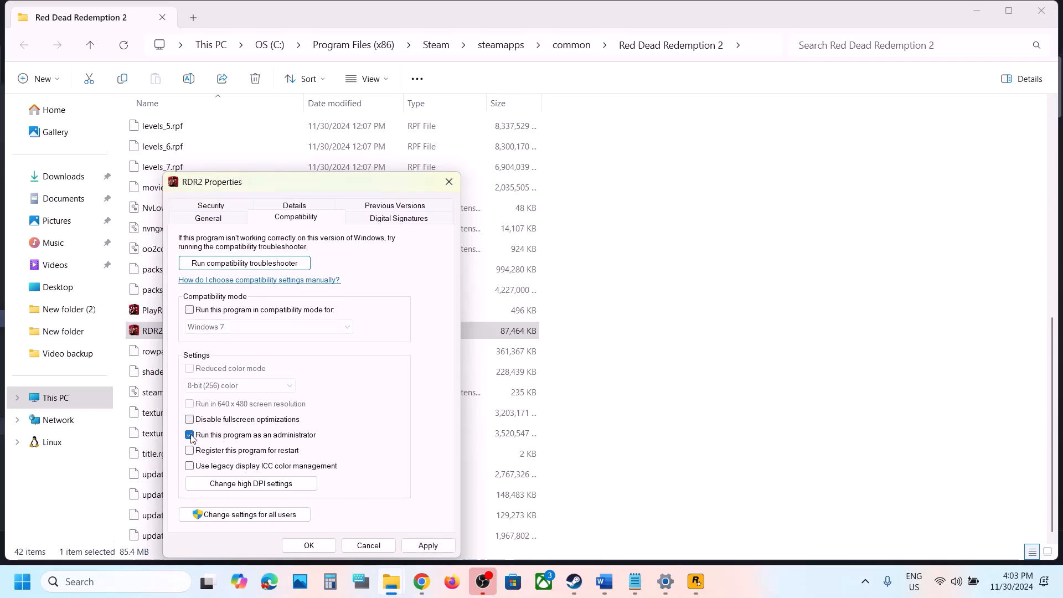
left_click(190, 436)
left_click(410, 547)
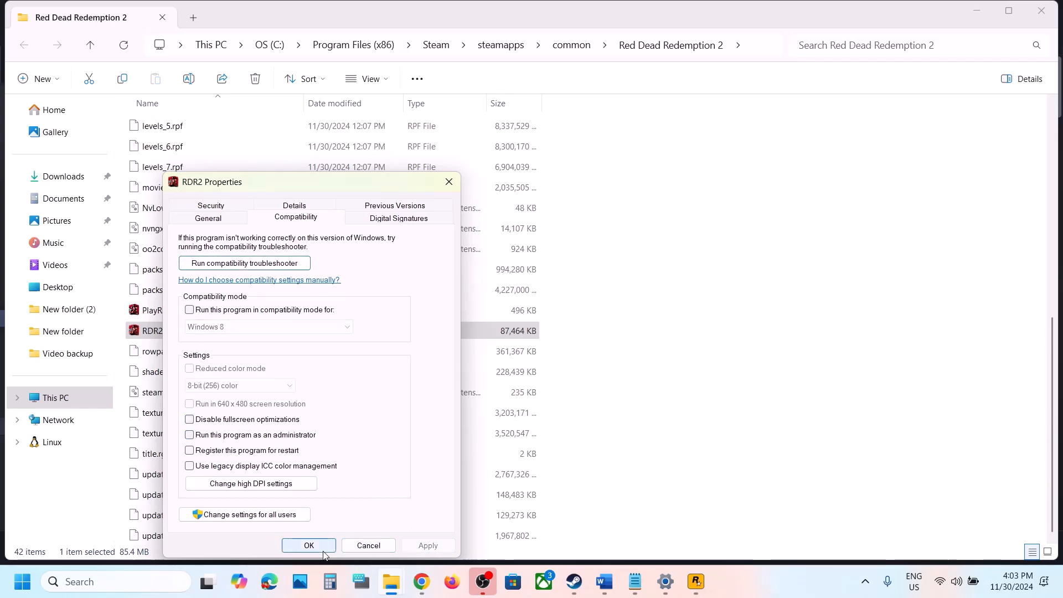
left_click(309, 546)
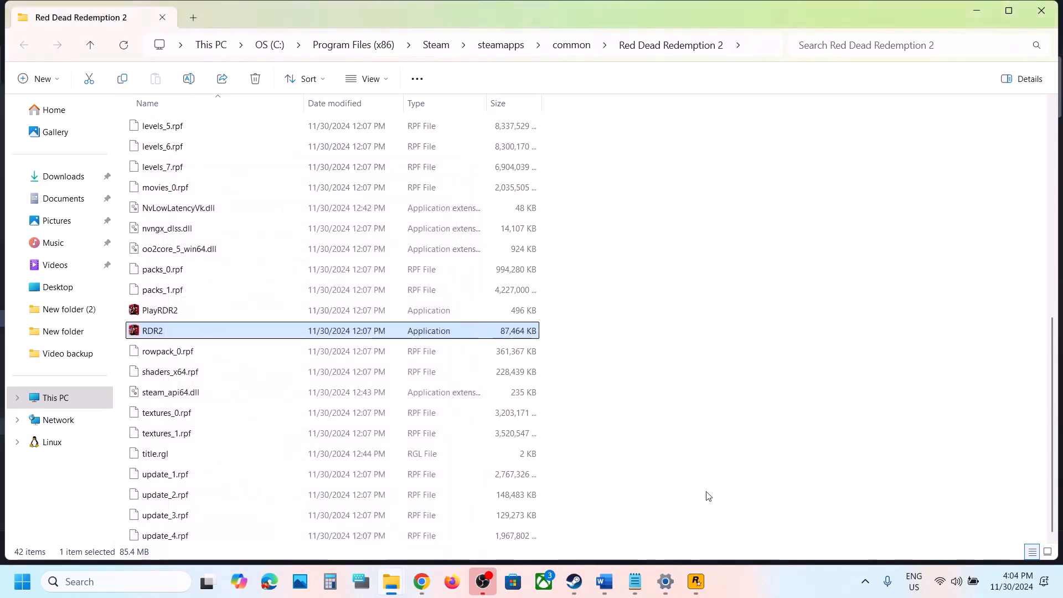
Switch to the Word document and read Step 10 on allowing the game exe through antivirus, controlled folder access and firewall.
left_click(604, 581)
scroll(410, 414, "down", 4)
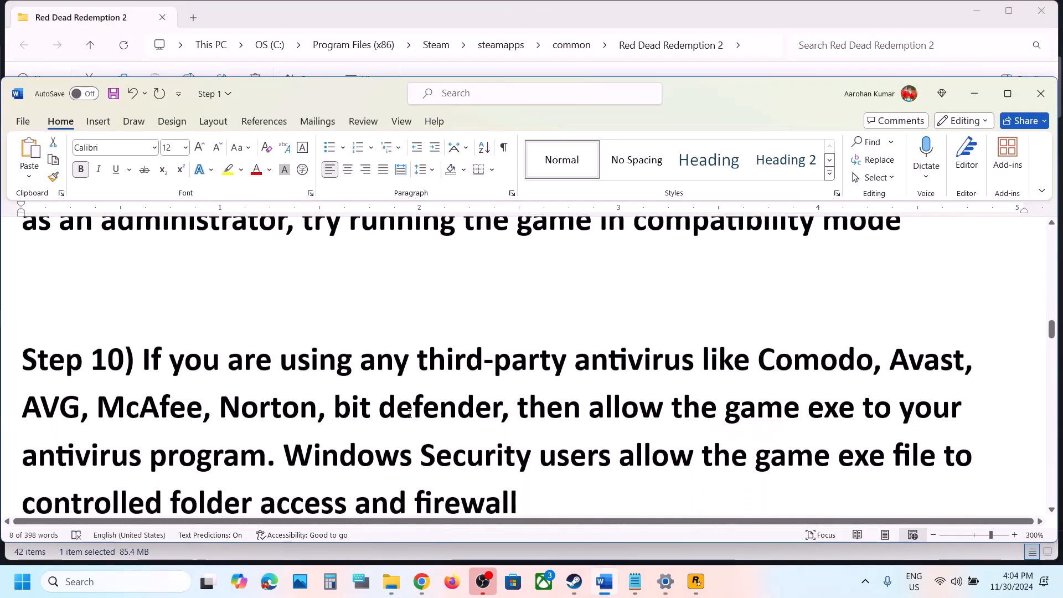
left_click_drag(152, 322, 777, 332)
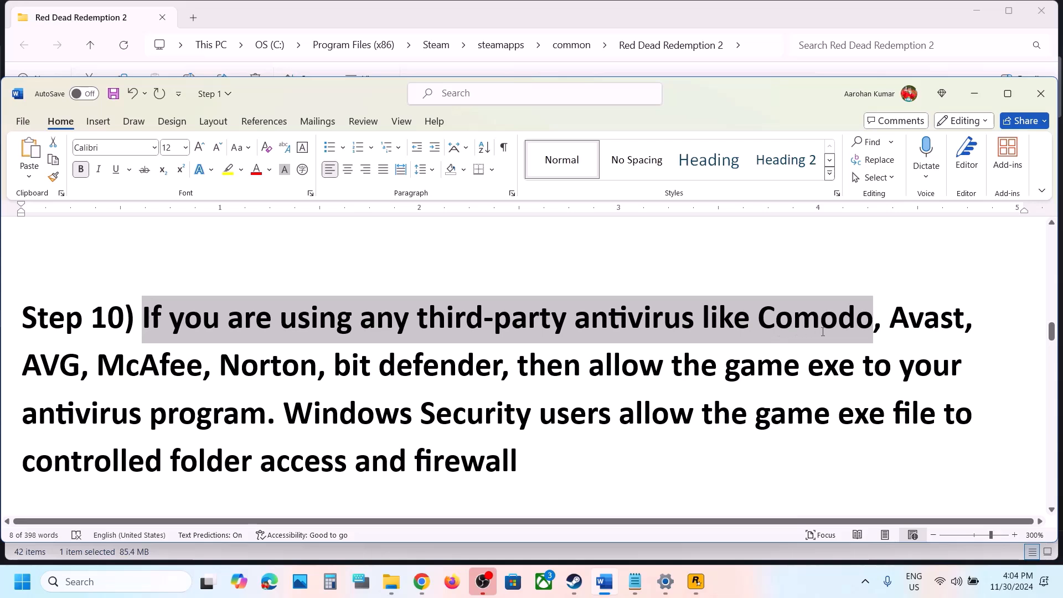
left_click_drag(869, 333, 264, 408)
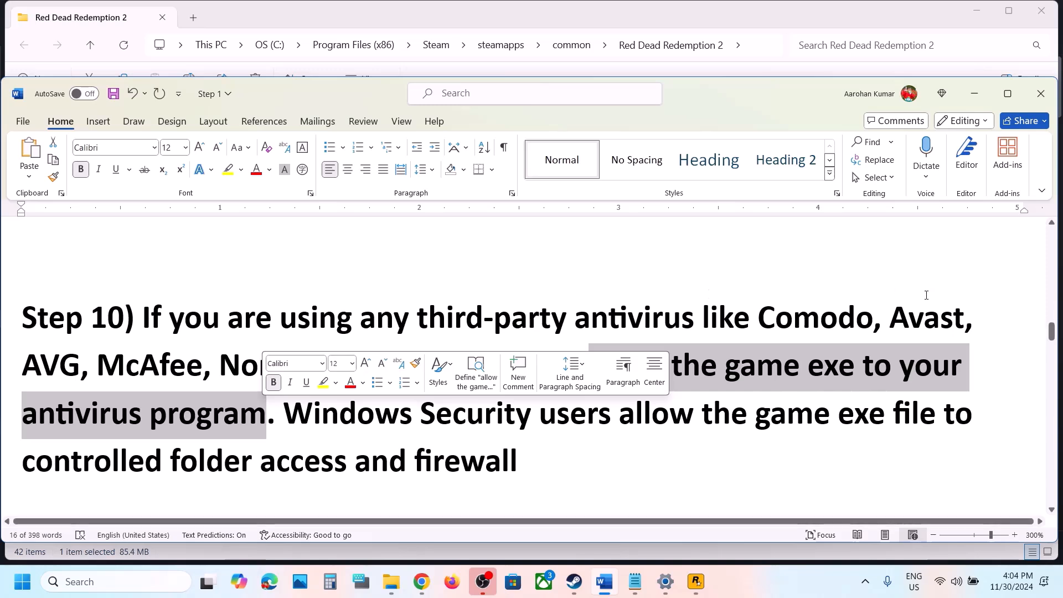
left_click_drag(874, 318, 990, 318)
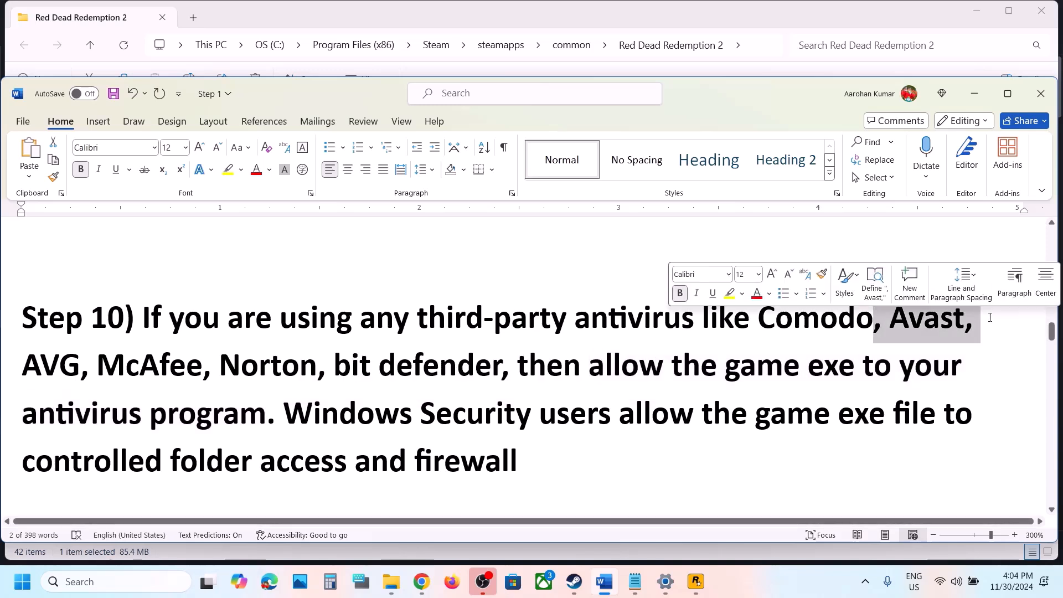
left_click(877, 333)
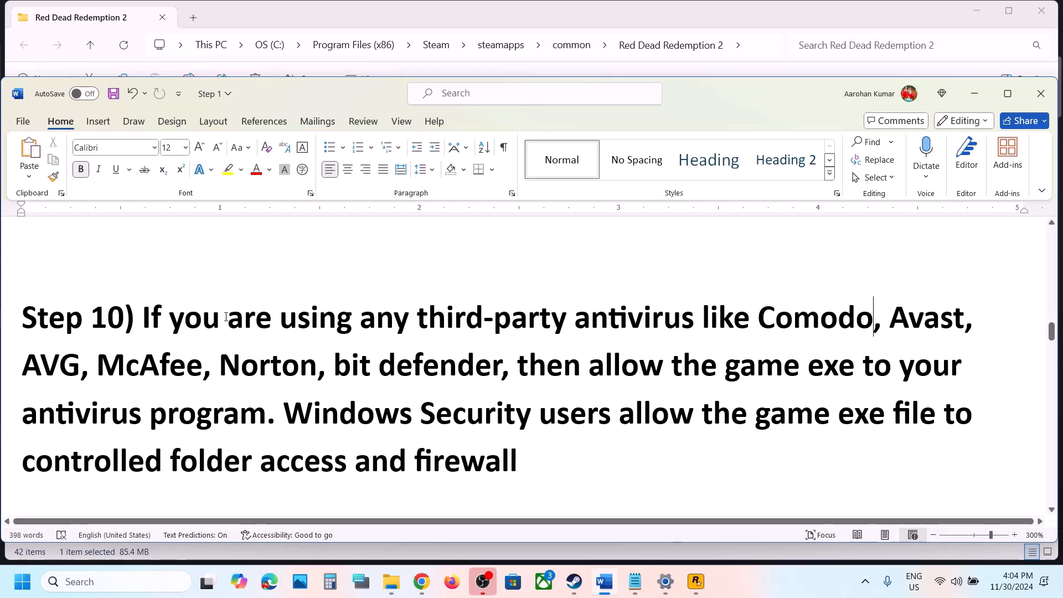
left_click_drag(171, 321, 218, 365)
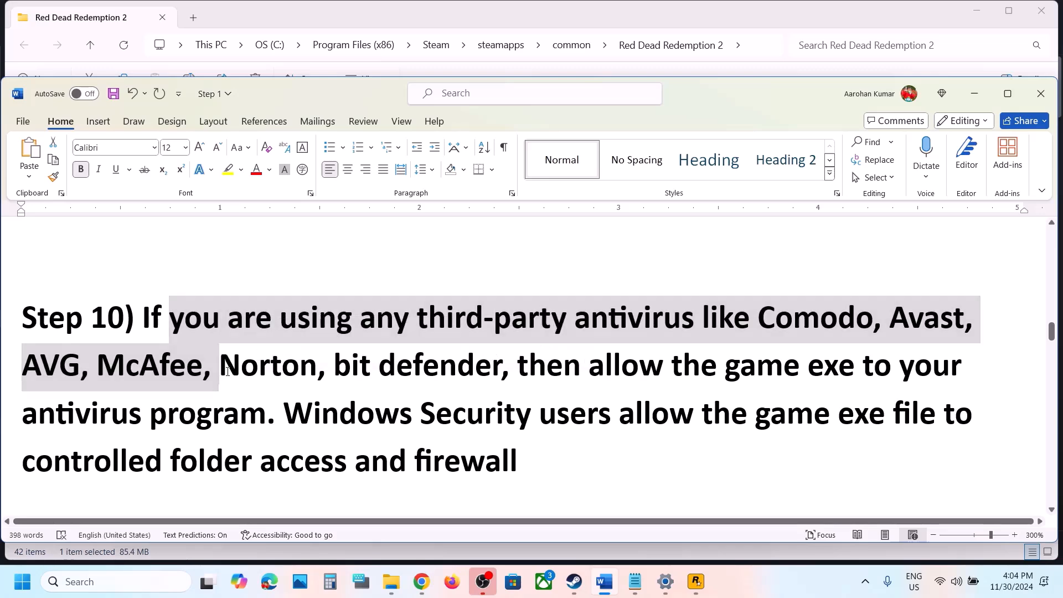
left_click(218, 365)
left_click_drag(292, 412, 533, 415)
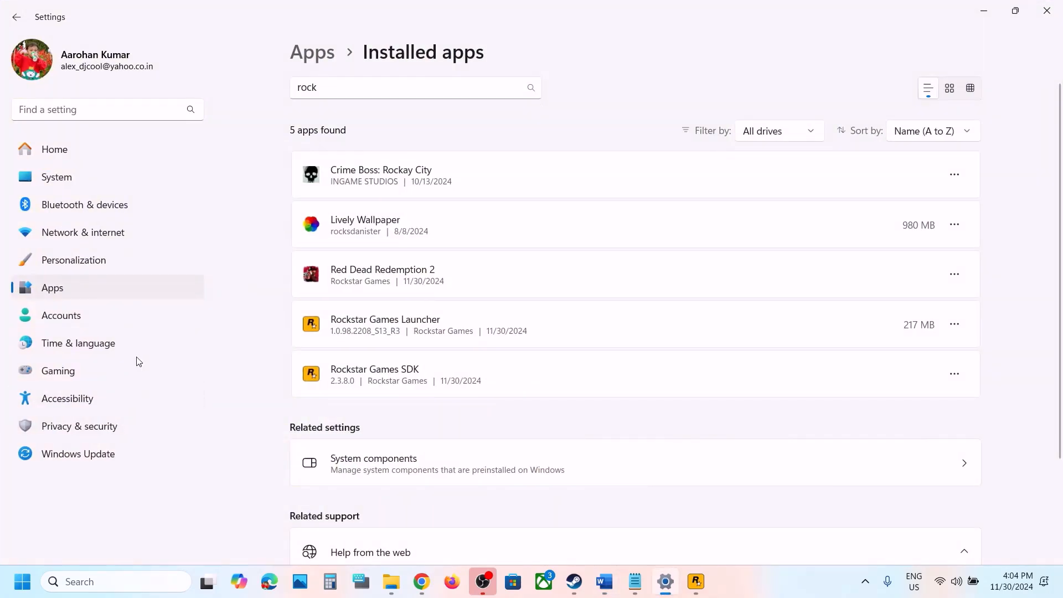
In Windows Settings, reach the Windows Security ransomware protection and open the apps allowed through Controlled folder access.
left_click(83, 427)
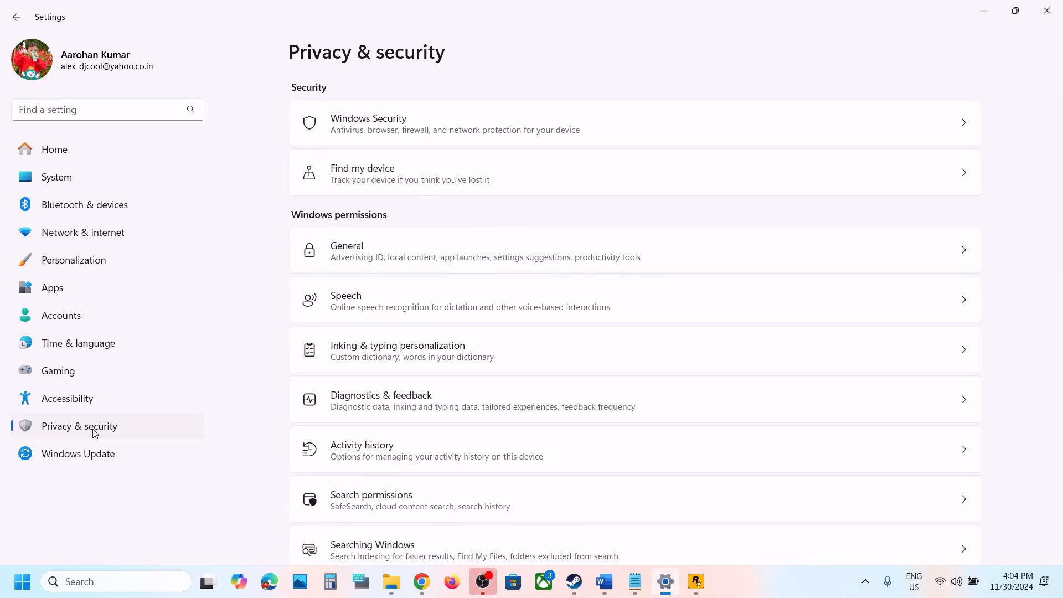
left_click(406, 121)
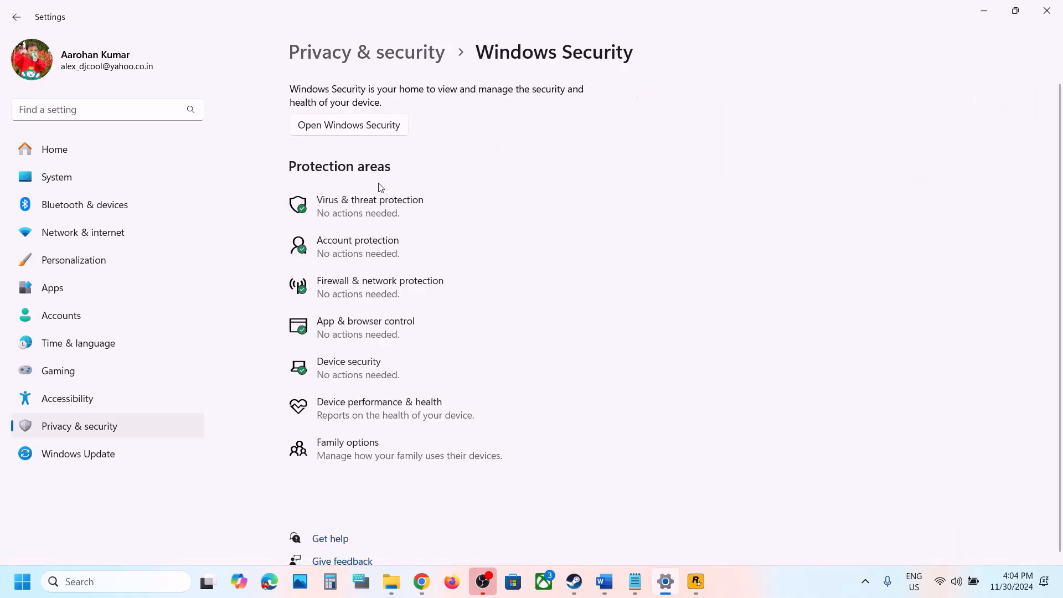
left_click(360, 212)
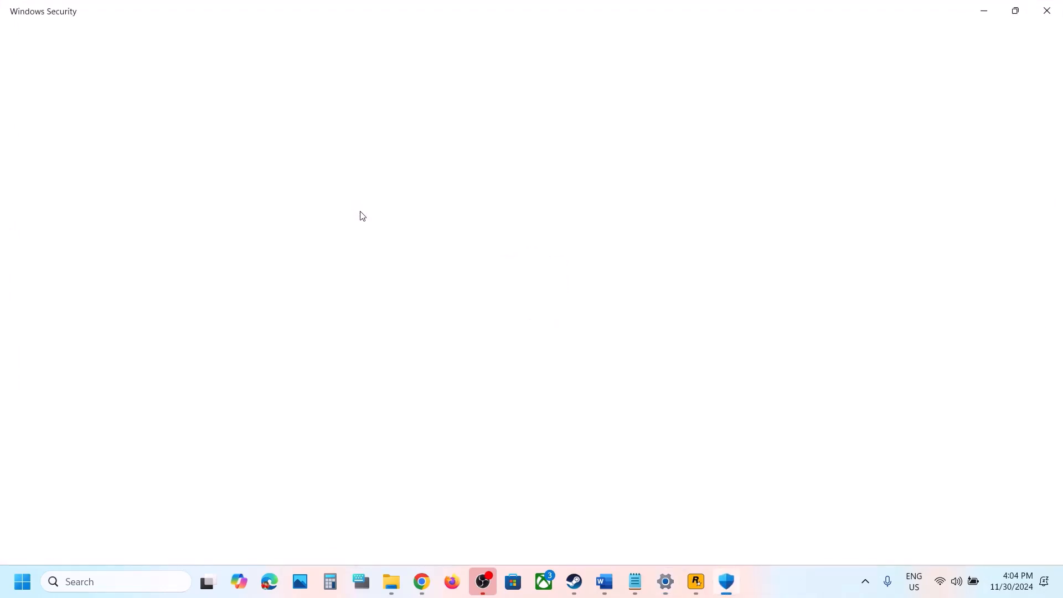
scroll(394, 466, "down", 3)
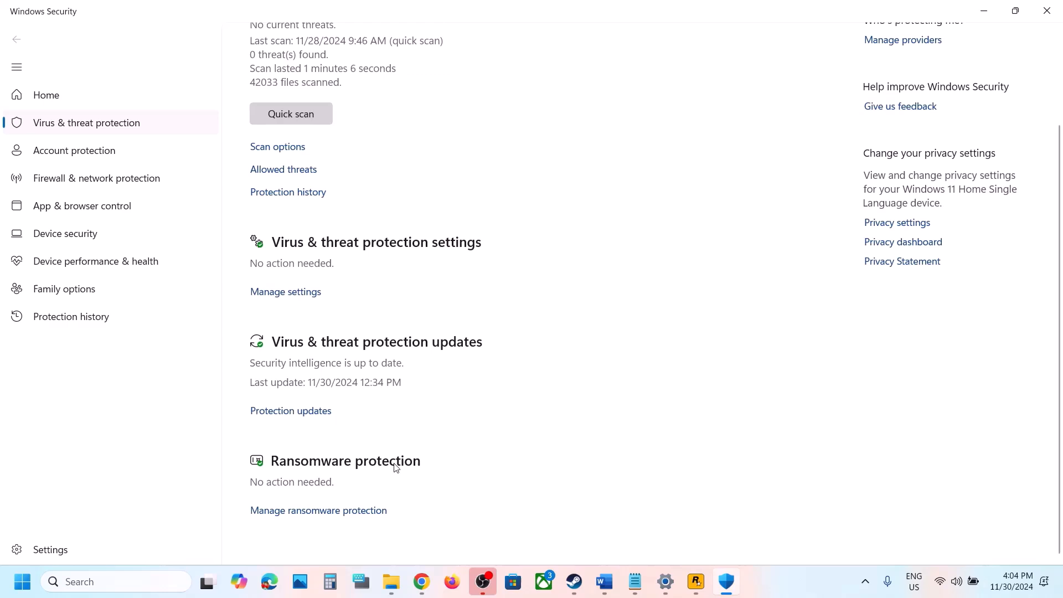
left_click(330, 511)
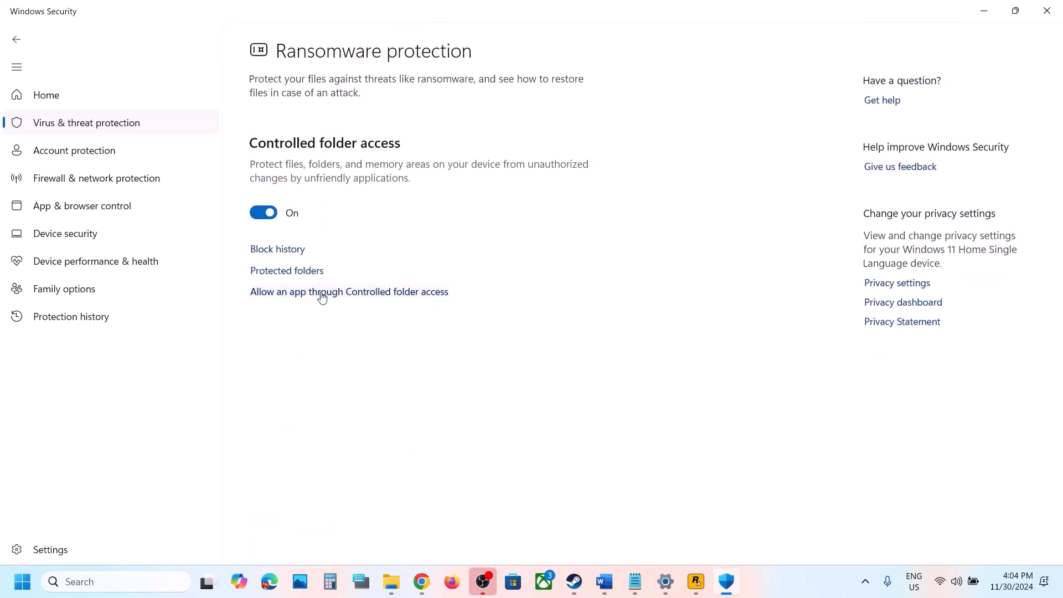
left_click(322, 293)
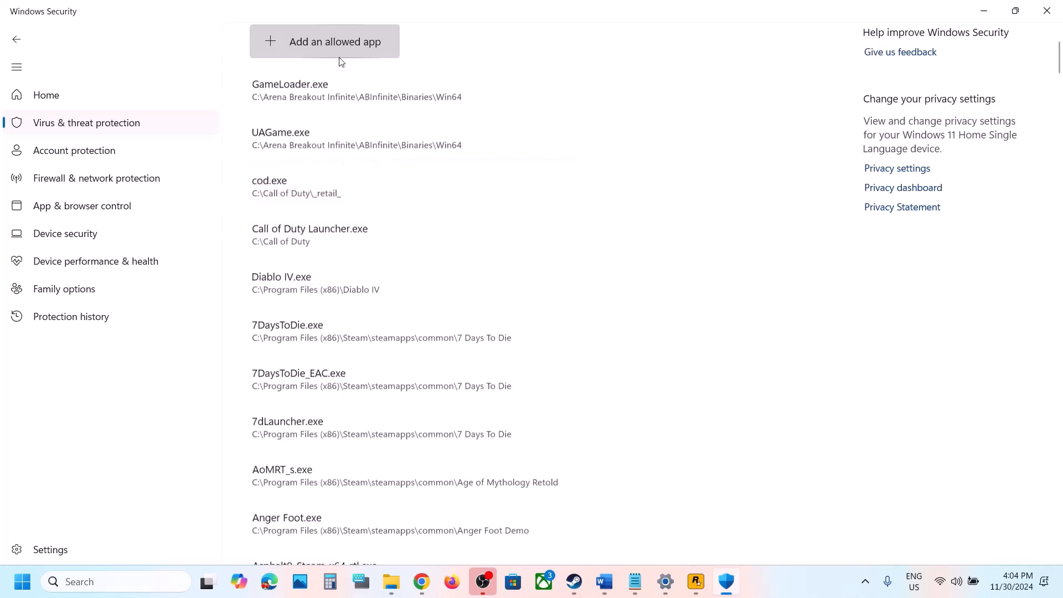
Add the RDR2 application from Steam's Red Dead Redemption 2 folder to the Controlled folder access allowed apps.
left_click(333, 44)
left_click(325, 98)
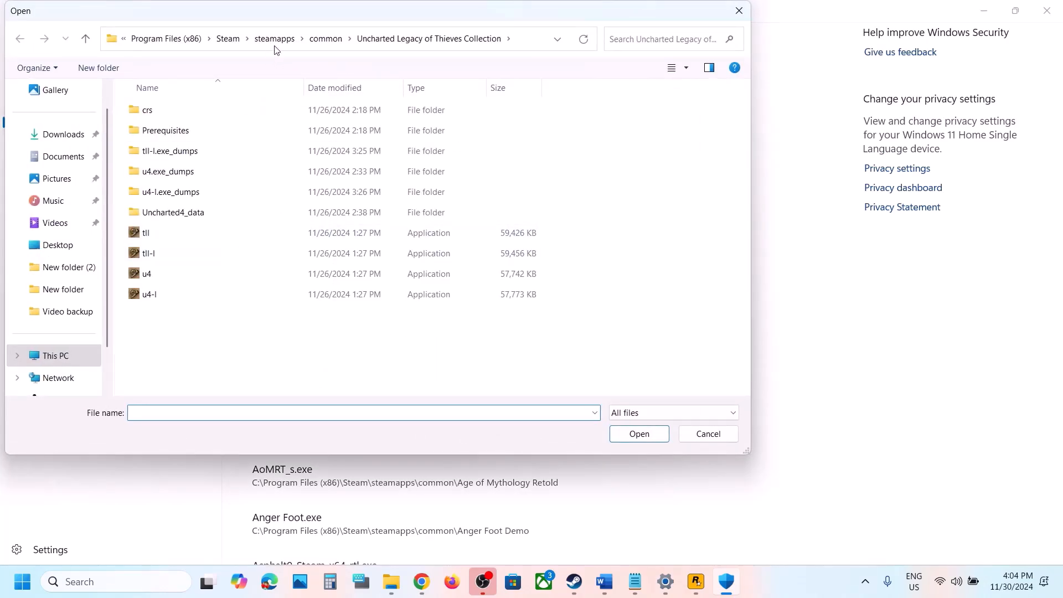
left_click(320, 38)
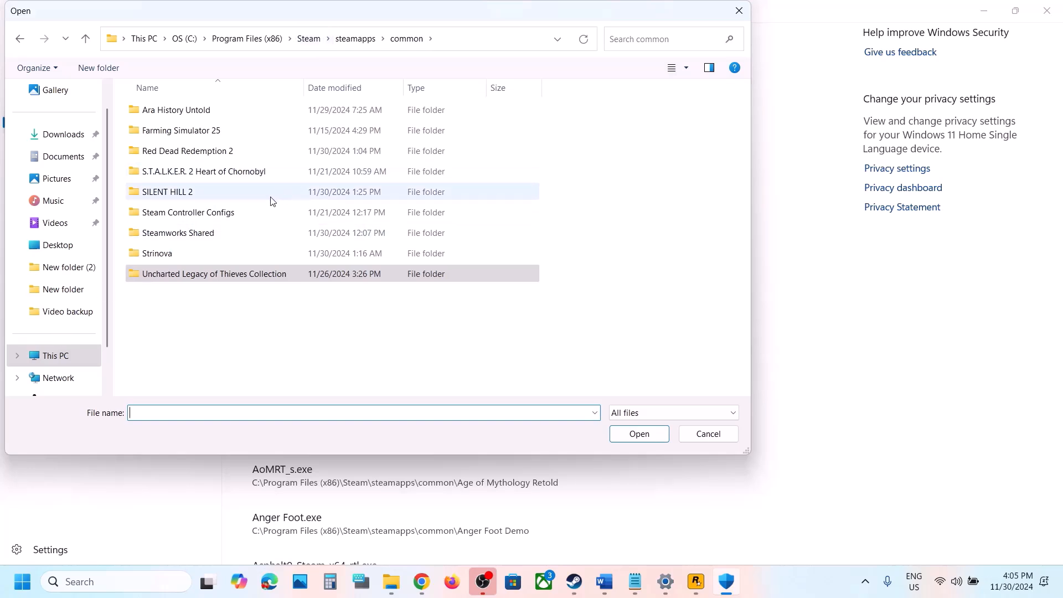
left_click(206, 156)
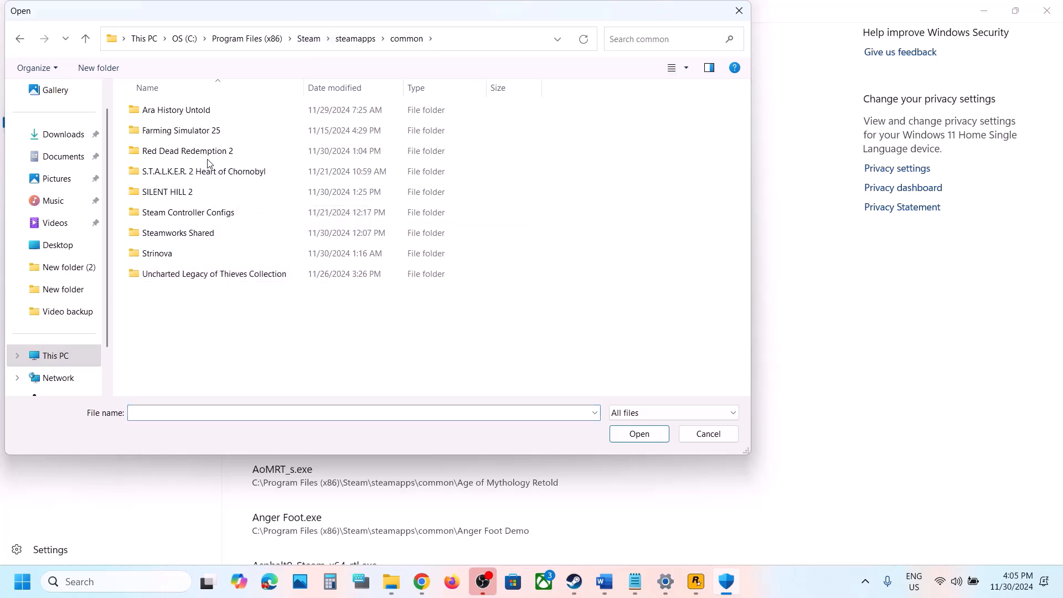
double_click(205, 157)
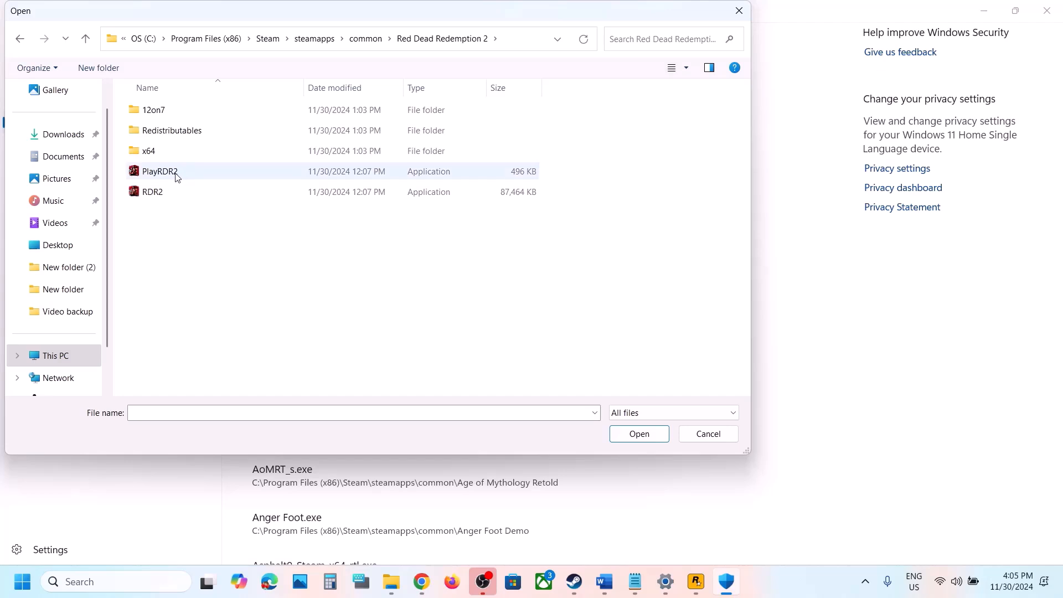
left_click(202, 192)
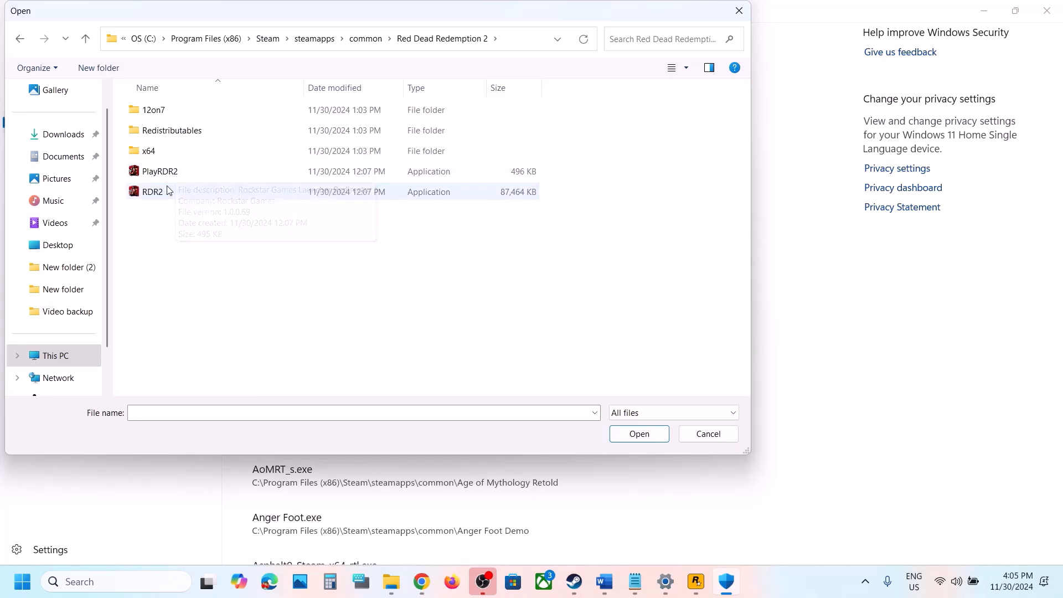
left_click(640, 441)
Add the PlayRDR2 application from the Red Dead Redemption 2 folder to the Controlled folder access allowed apps.
left_click(330, 55)
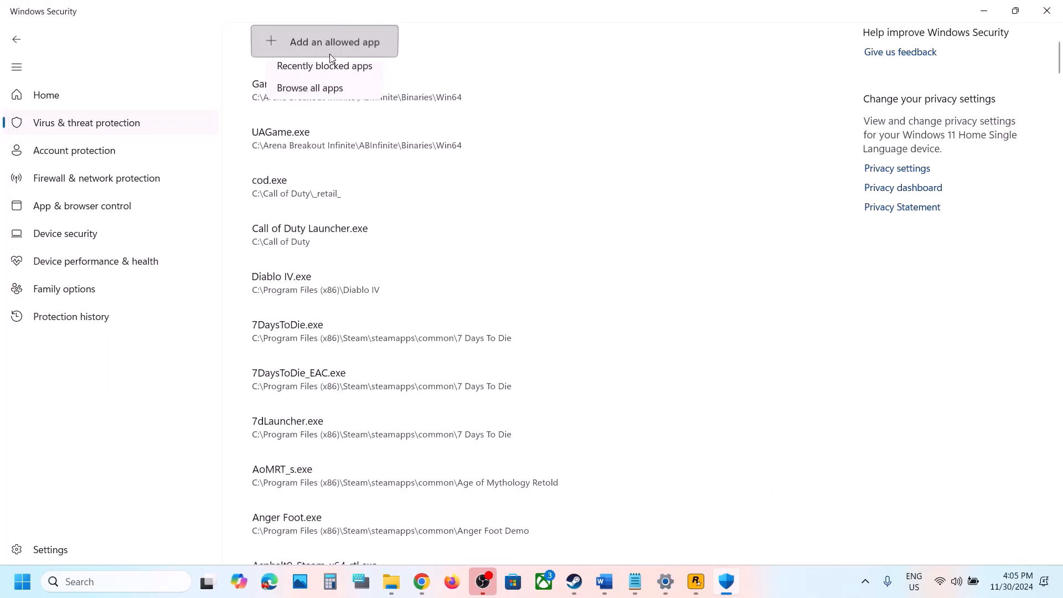
left_click(321, 88)
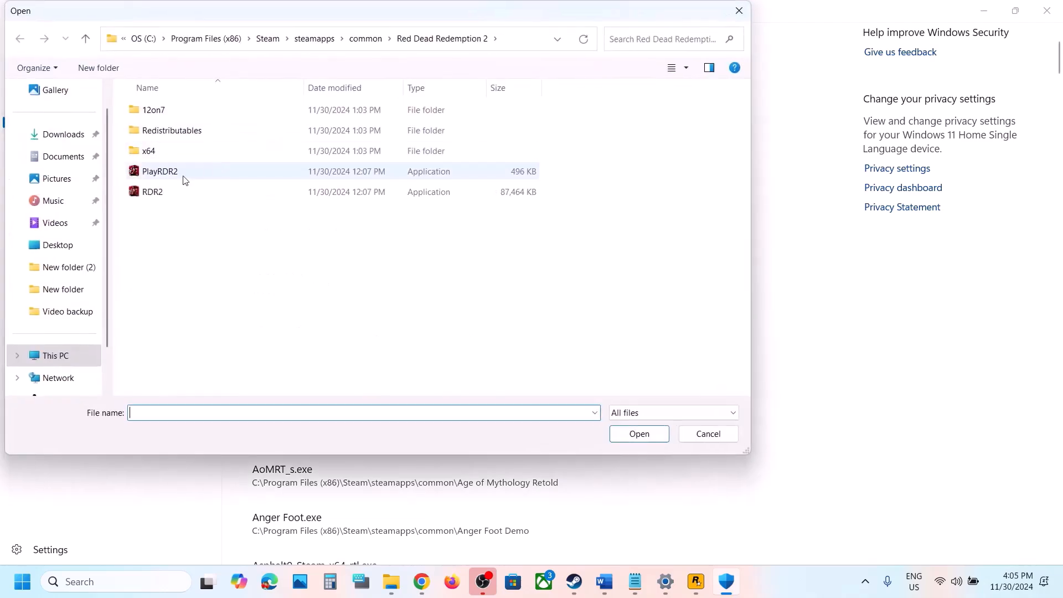
left_click(183, 175)
left_click(637, 434)
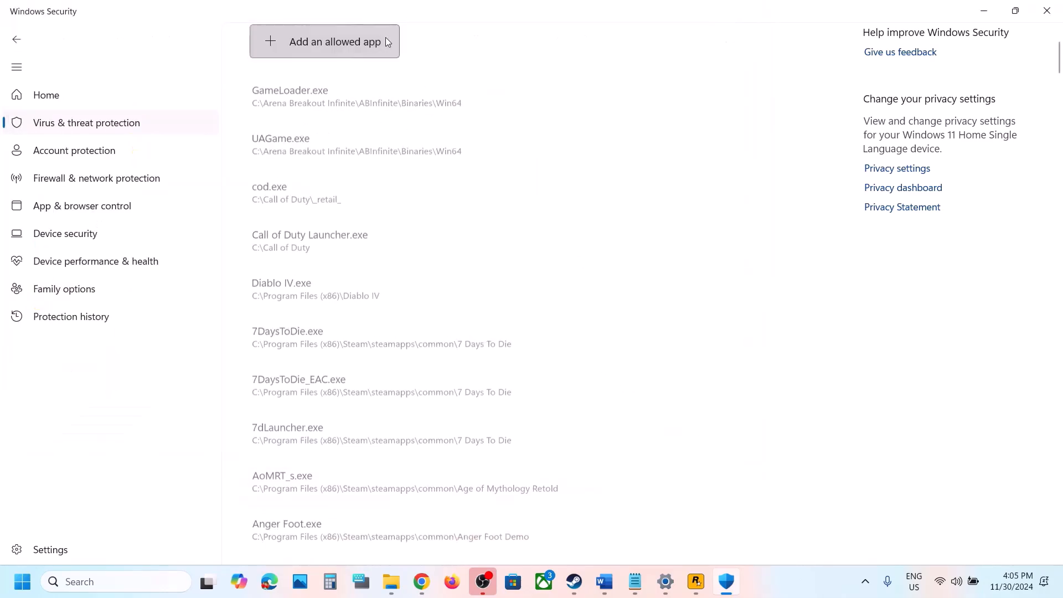
left_click(382, 42)
left_click(335, 95)
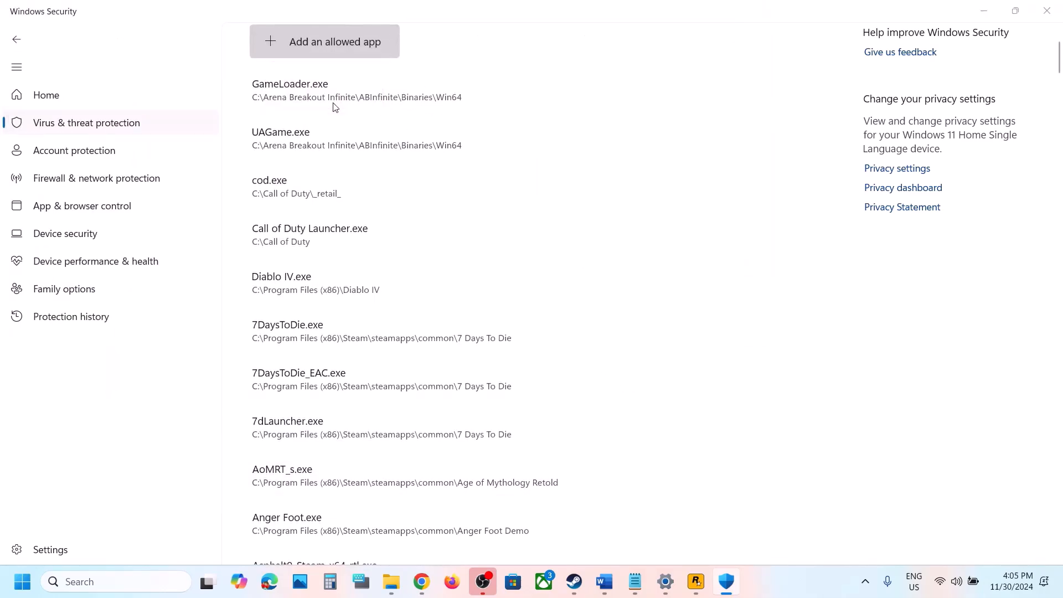
double_click(156, 154)
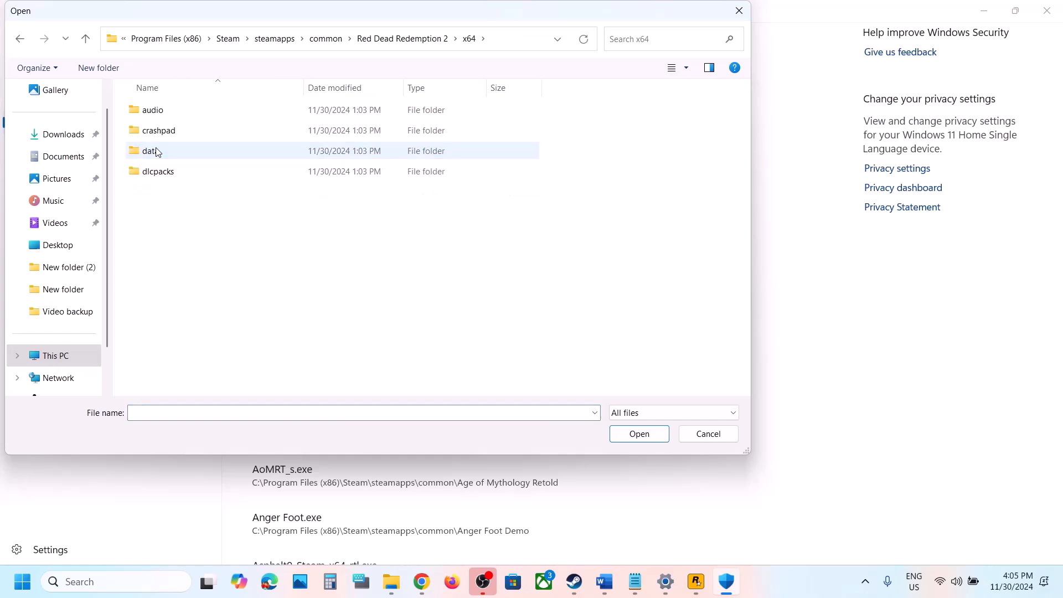
left_click(86, 39)
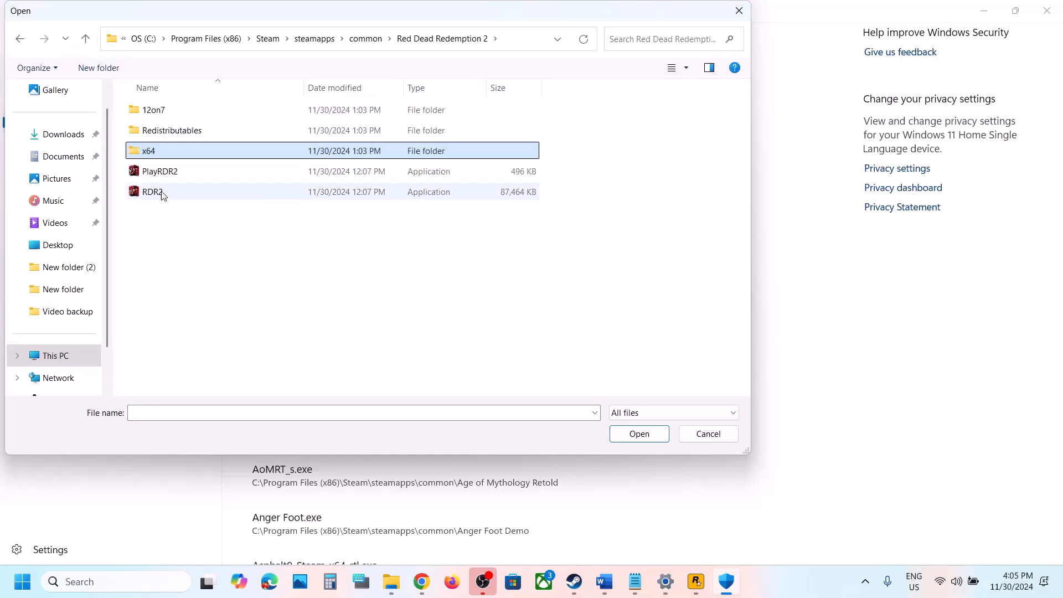
left_click(740, 11)
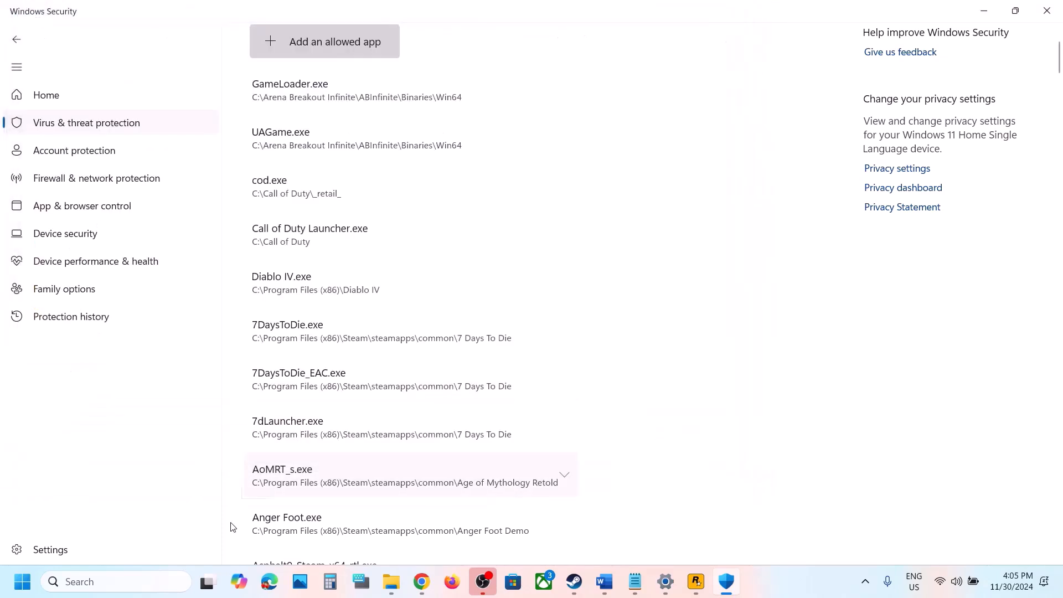
Open Control Panel and go to the allowed apps list of Windows Defender Firewall.
left_click(122, 586)
type("control")
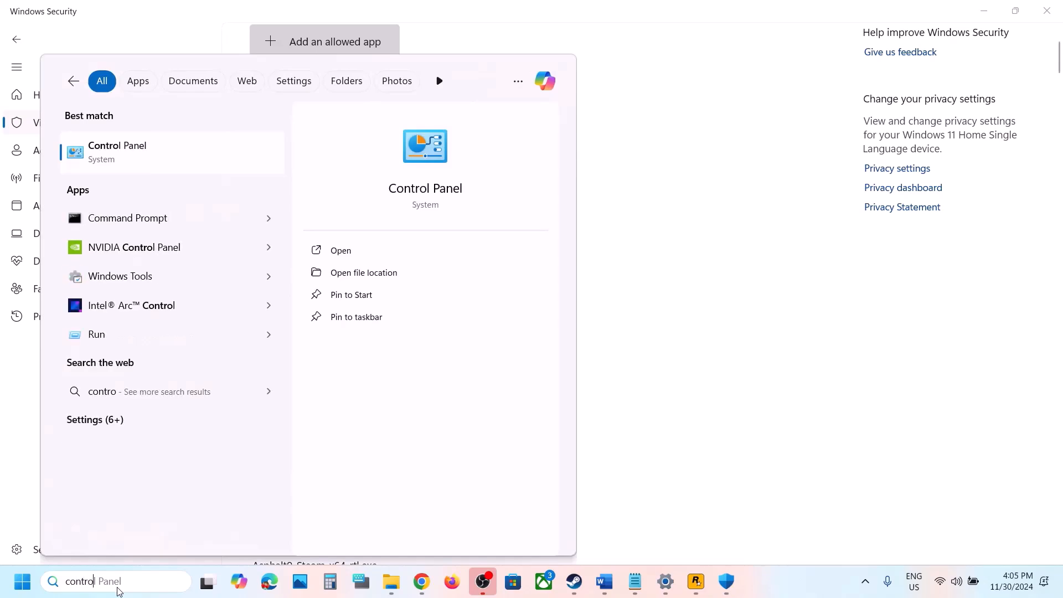
key("Return")
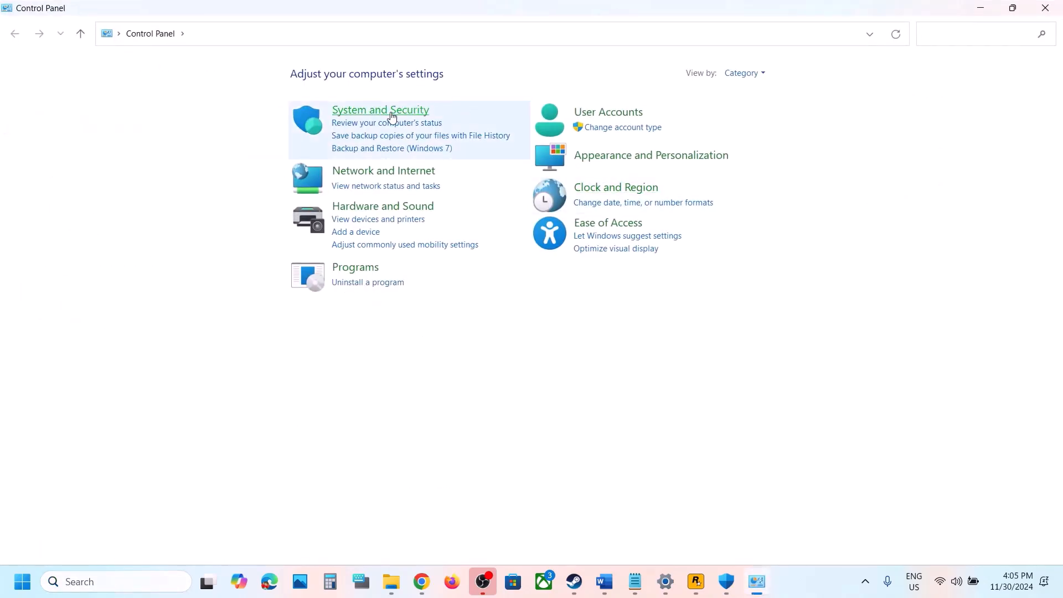
left_click(393, 114)
left_click(267, 121)
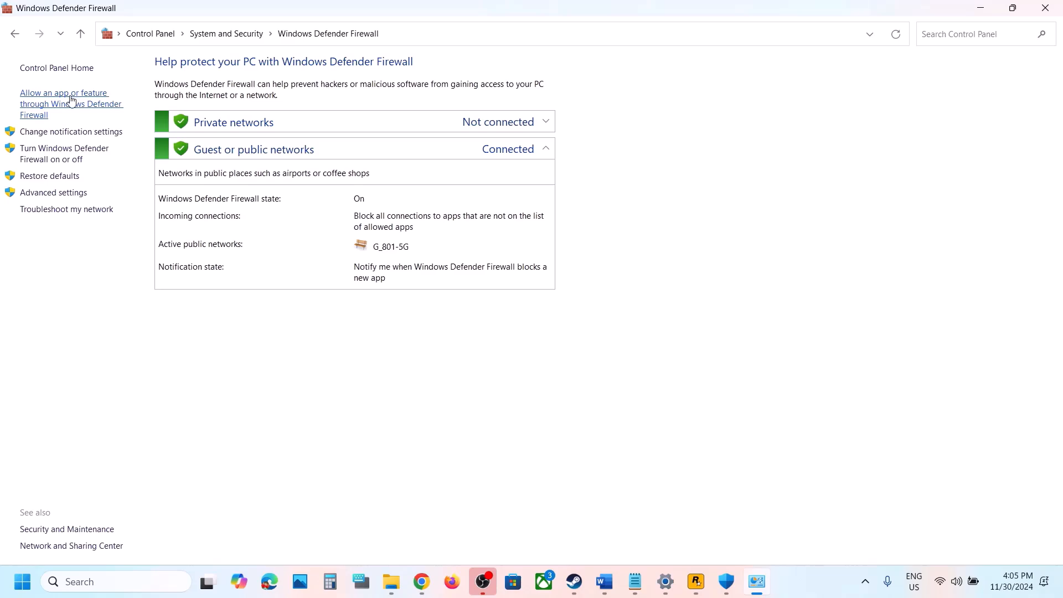
left_click(71, 101)
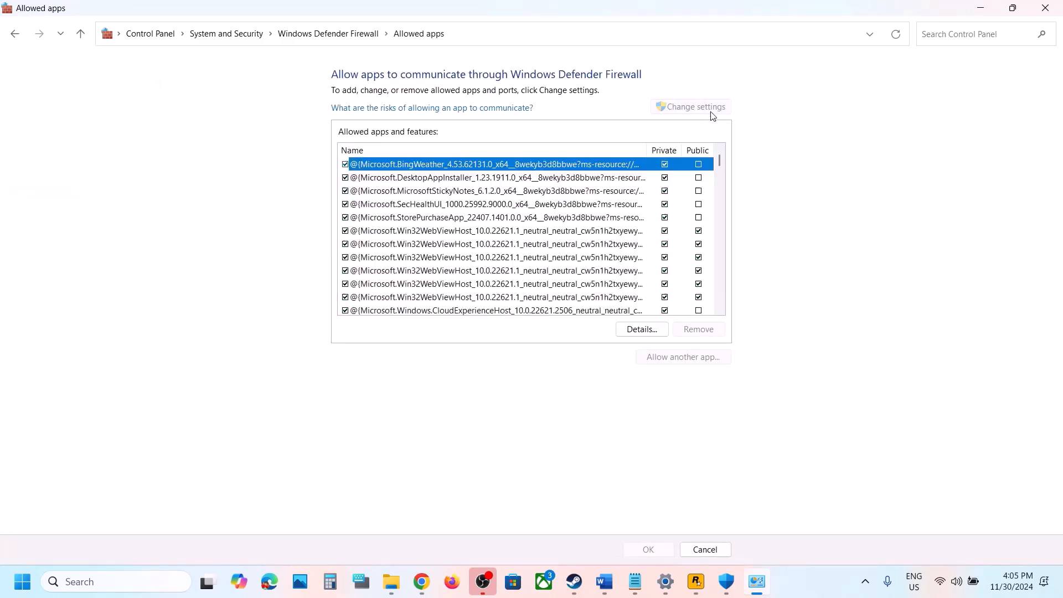
Add the PlayRDR2 application from the Red Dead Redemption 2 folder to the firewall's allowed apps.
left_click(712, 110)
left_click(679, 363)
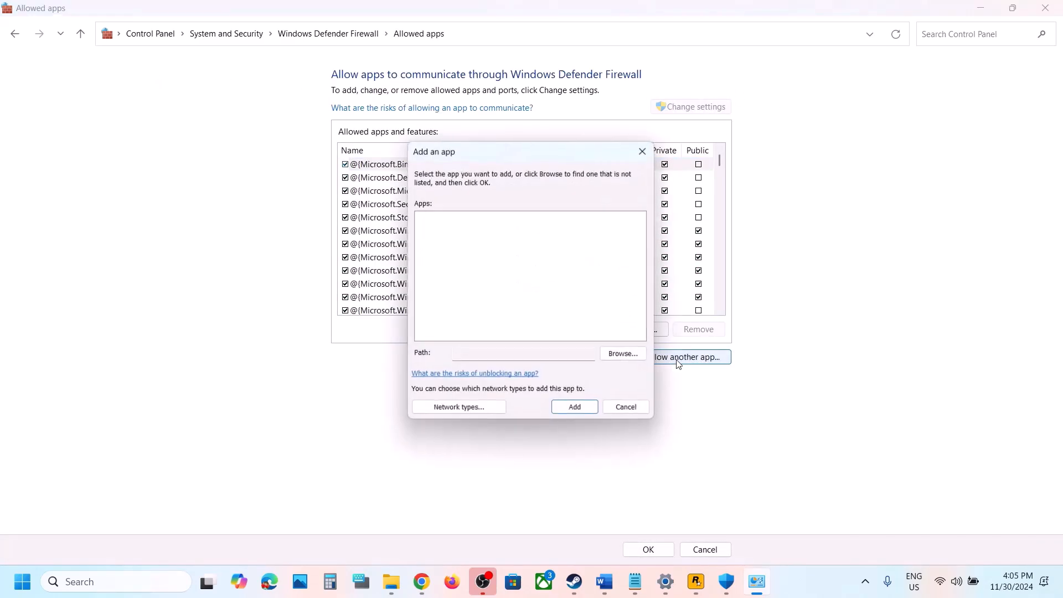
left_click(622, 357)
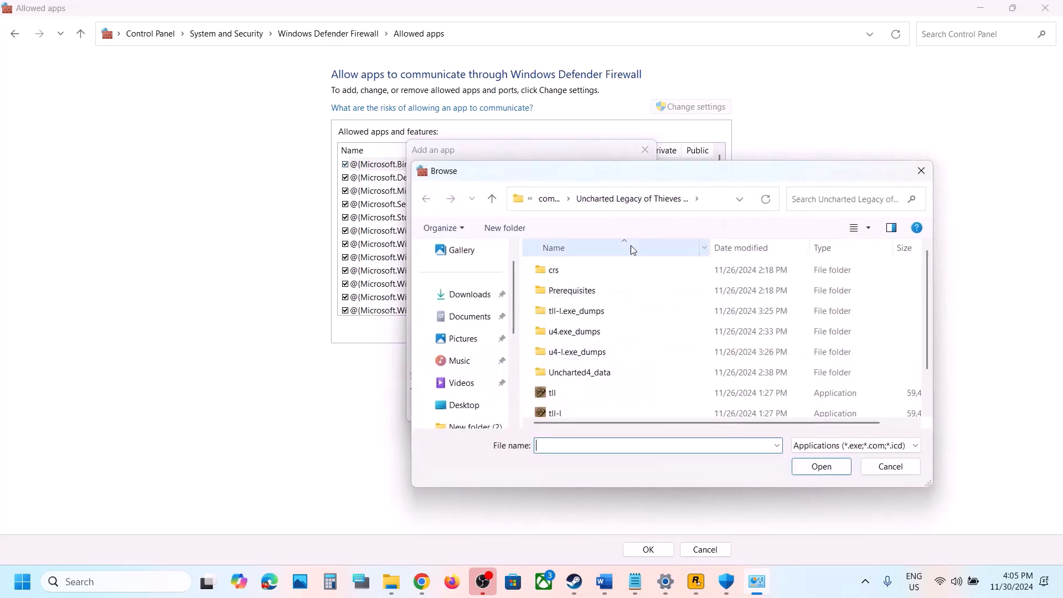
left_click(547, 202)
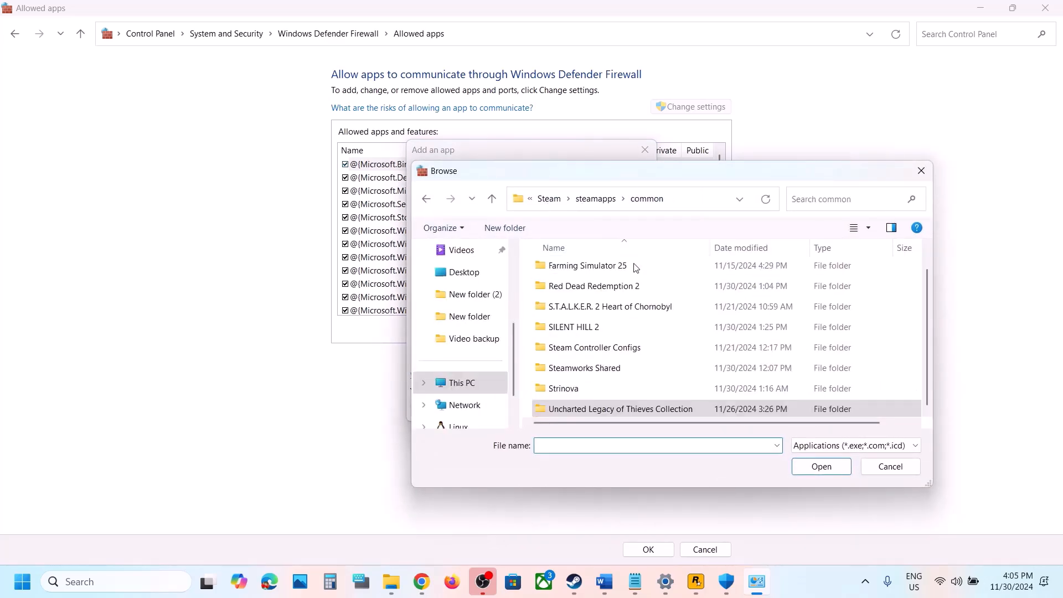
double_click(613, 290)
left_click(570, 332)
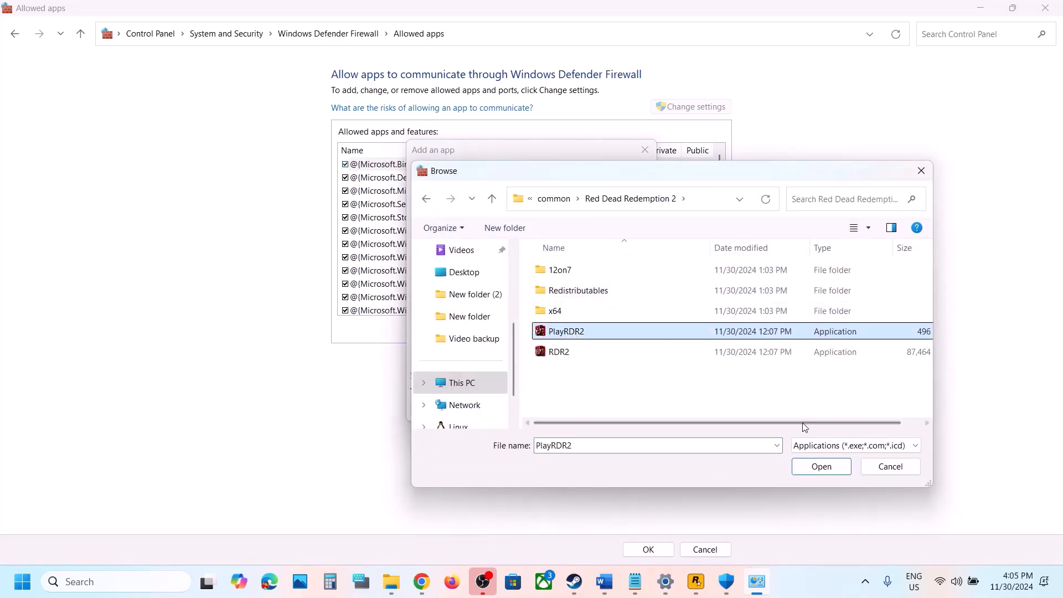
left_click(812, 465)
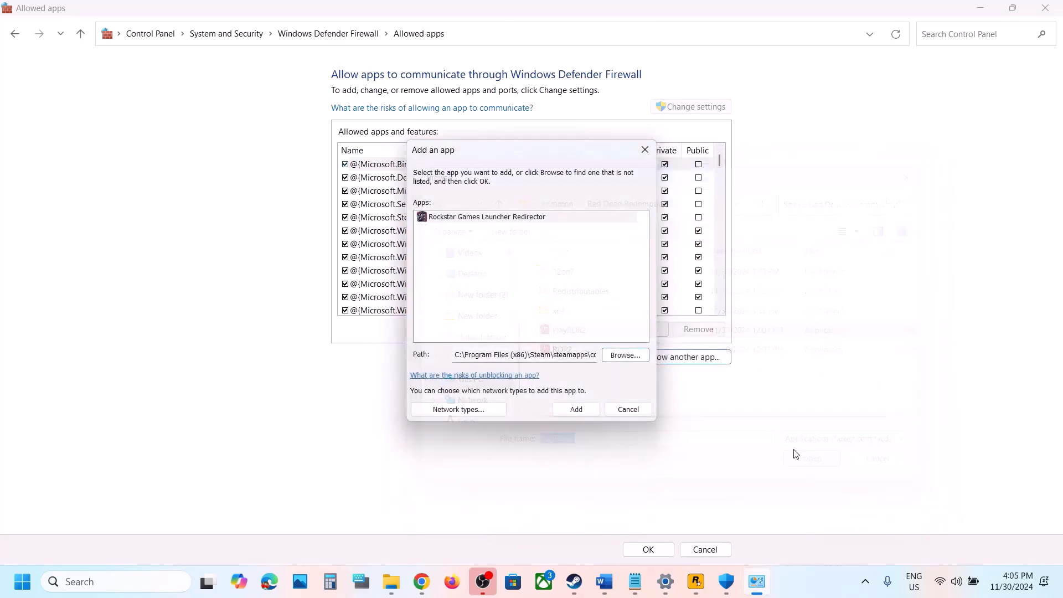
left_click(577, 408)
left_click(625, 340)
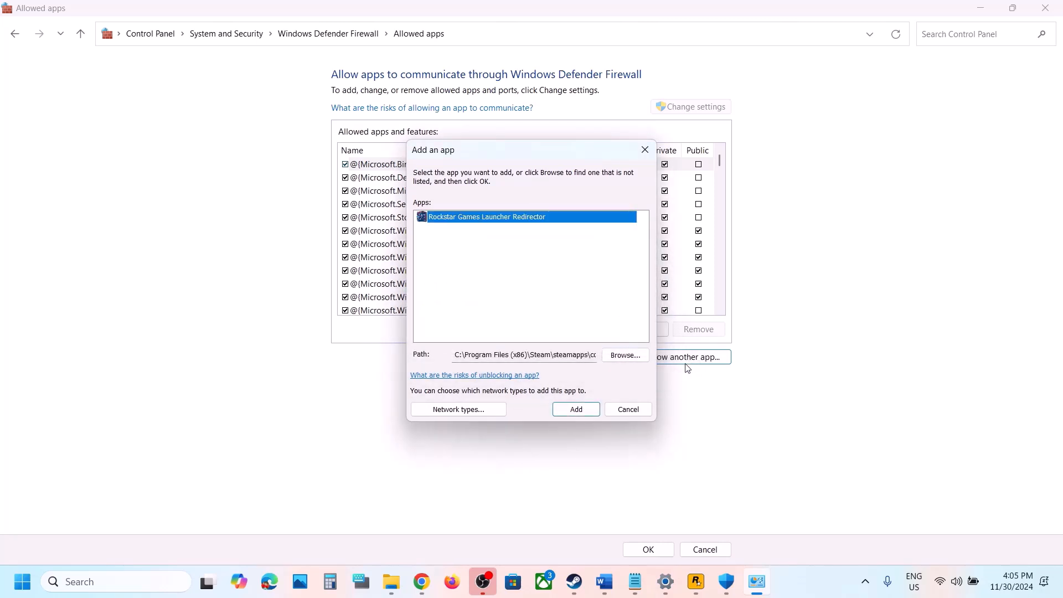
Try to add the RDR2 application from the Red Dead Redemption 2 folder to the firewall's allowed apps.
left_click(626, 355)
left_click(582, 353)
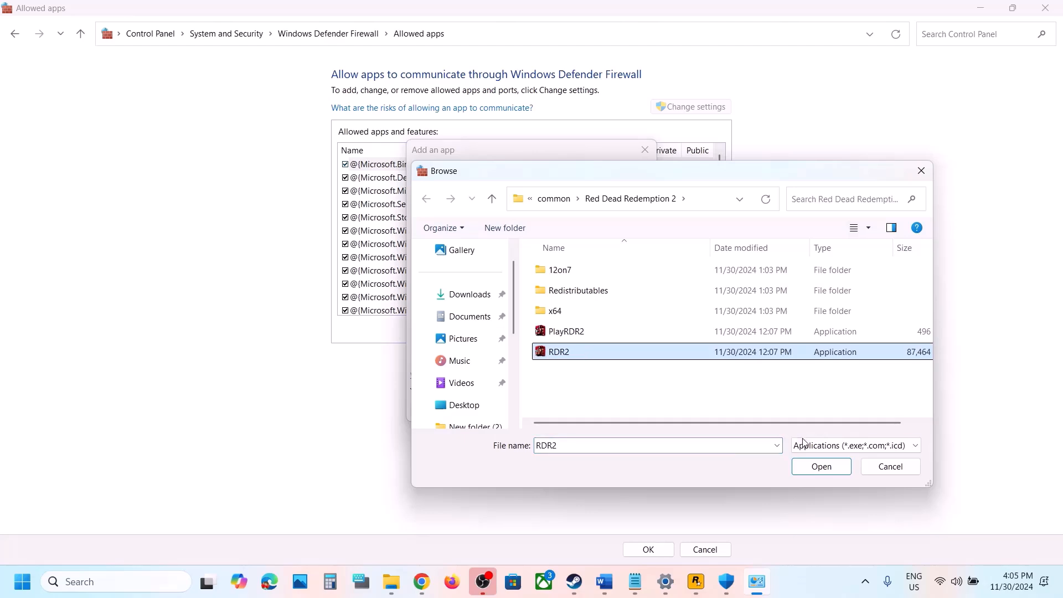
left_click(821, 475)
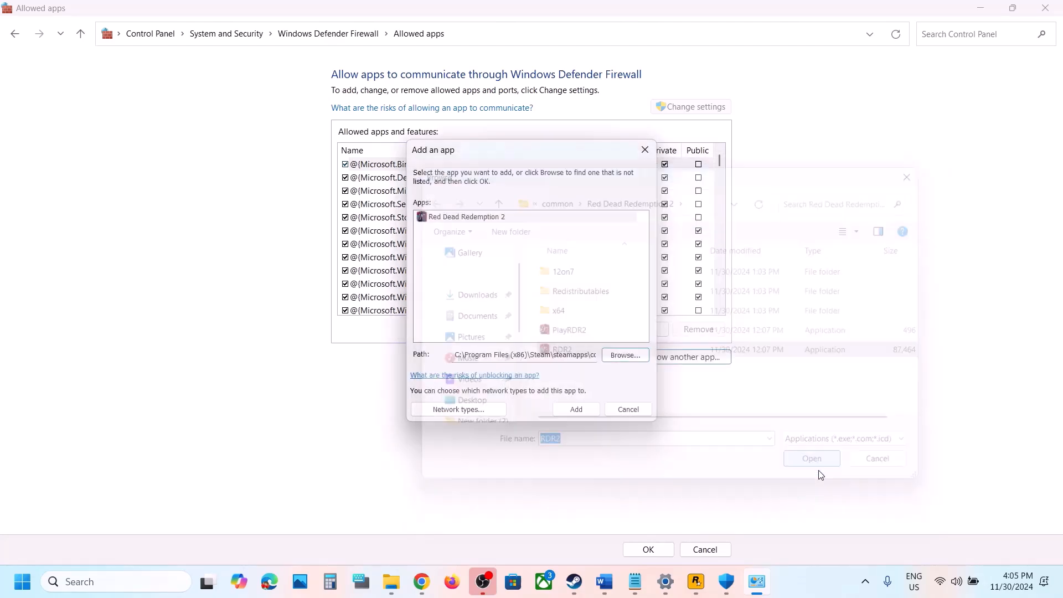
left_click(578, 411)
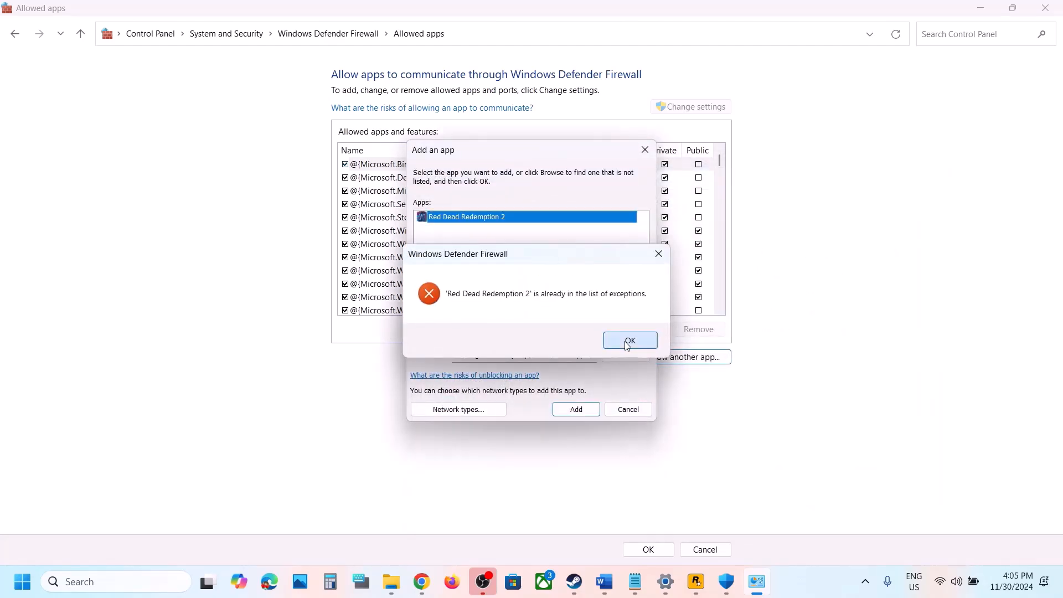
left_click(630, 340)
left_click(650, 151)
Close the firewall's Allowed apps window, Windows Security and the Settings window.
left_click(1046, 7)
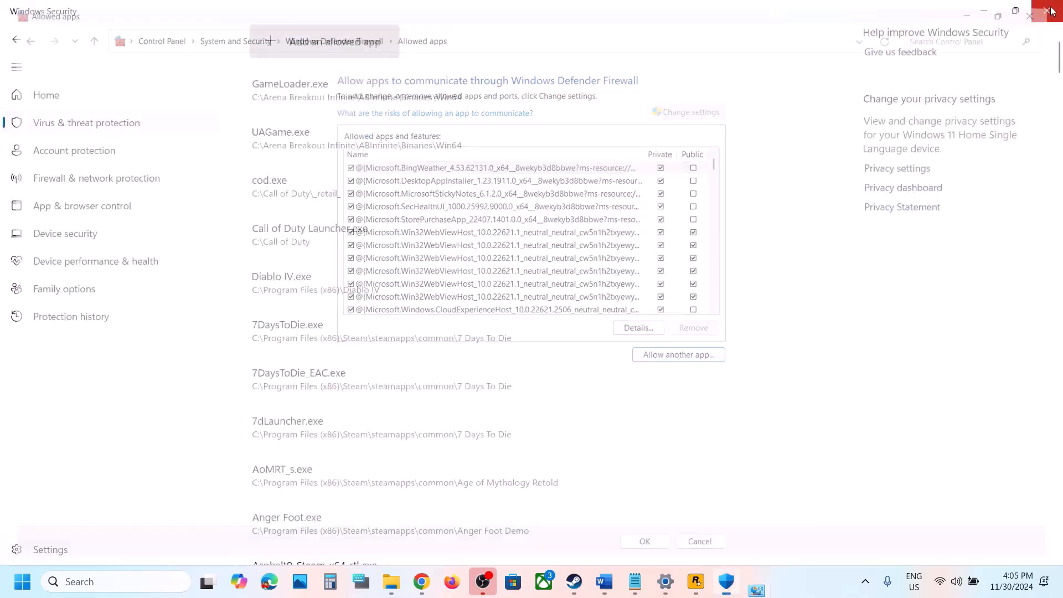
left_click(1047, 11)
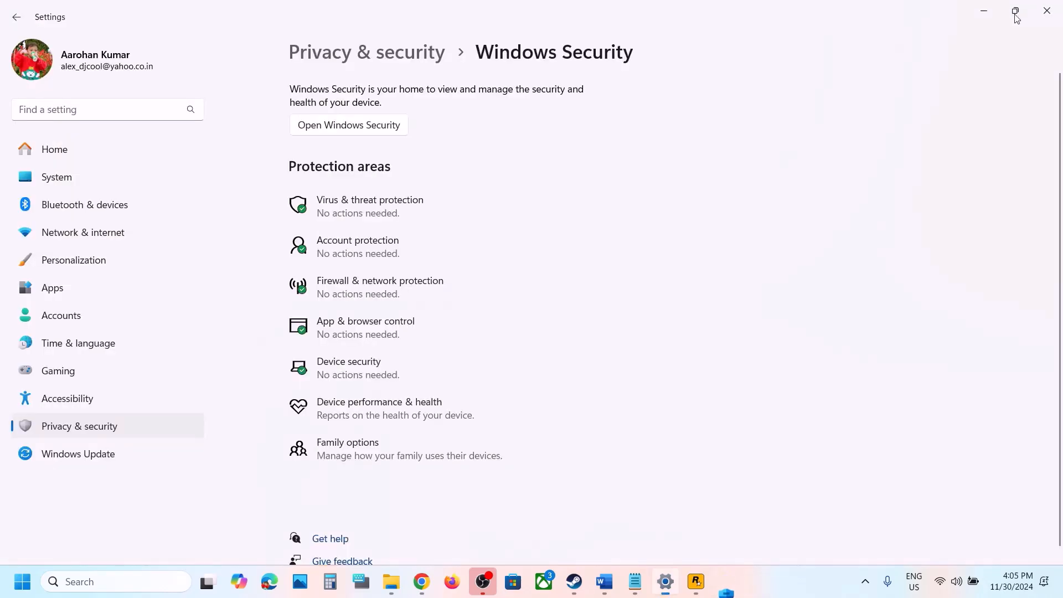
left_click(1046, 10)
Review the NVIDIA and AMD driver download links under Step 11 of the Word document.
scroll(467, 348, "down", 5)
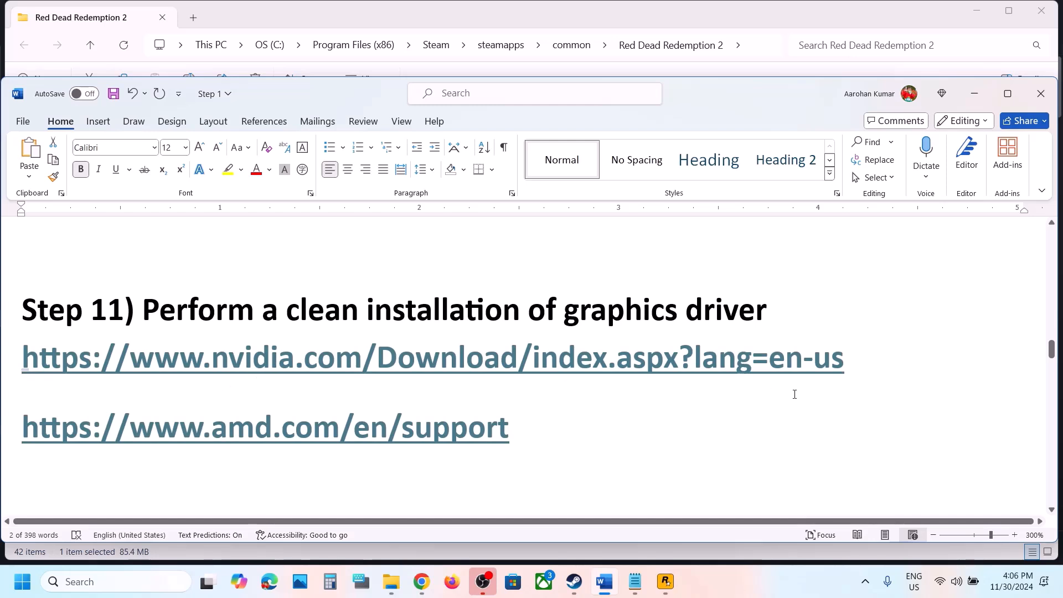
triple_click(863, 366)
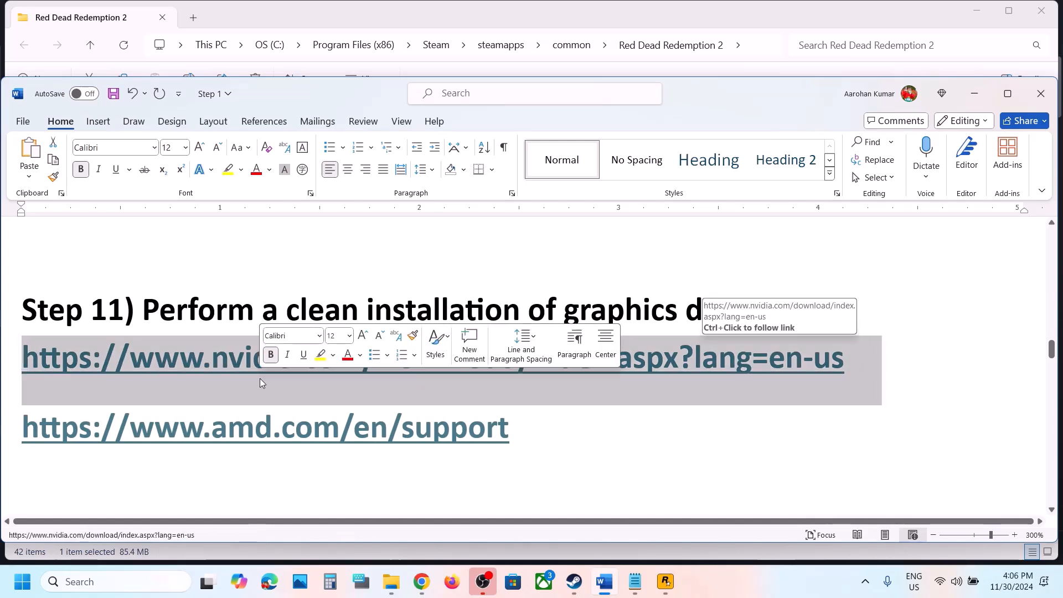
triple_click(524, 439)
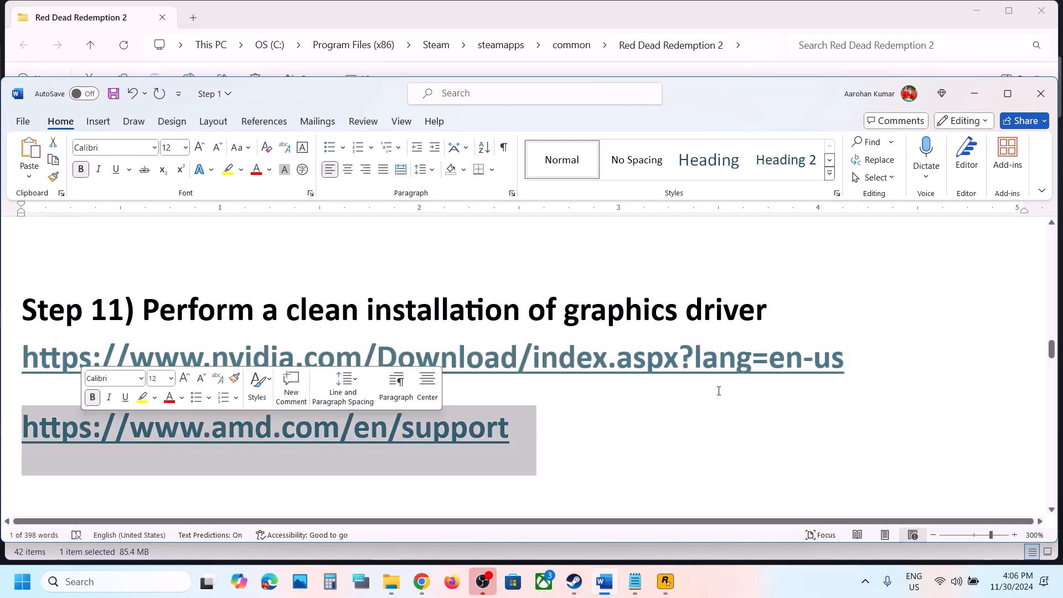
triple_click(859, 367)
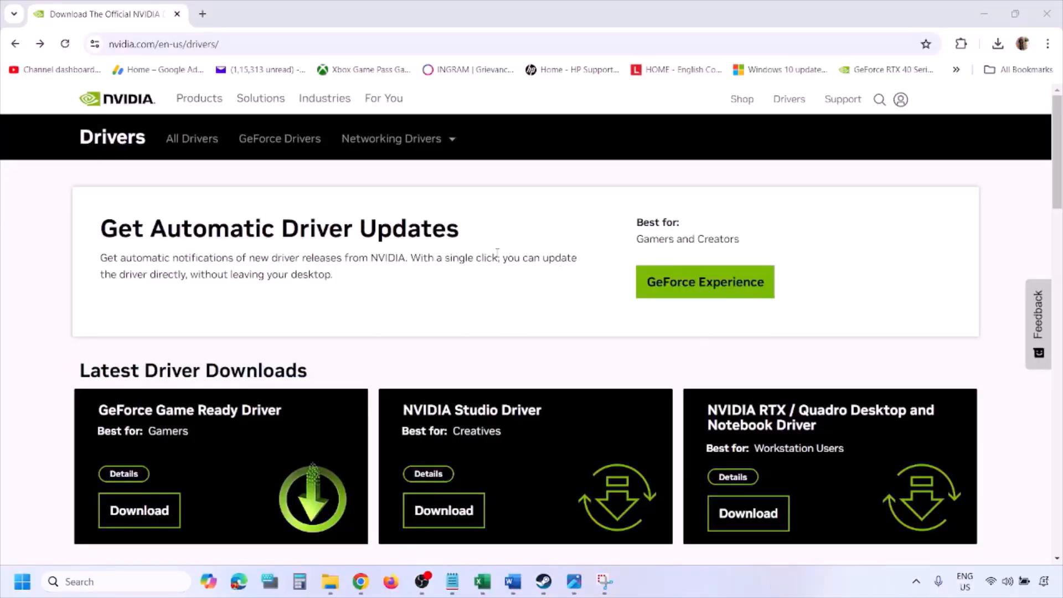
Search NVIDIA's drivers page for the GeForce RTX 3050 Laptop GPU driver with Windows 11 as the operating system.
scroll(248, 339, "down", 8)
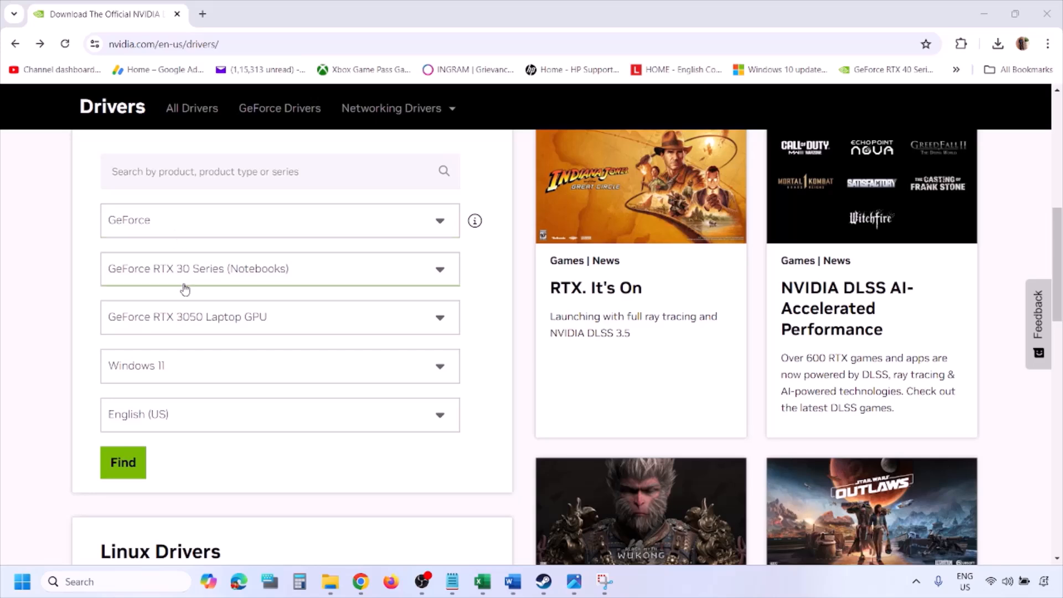
left_click(176, 371)
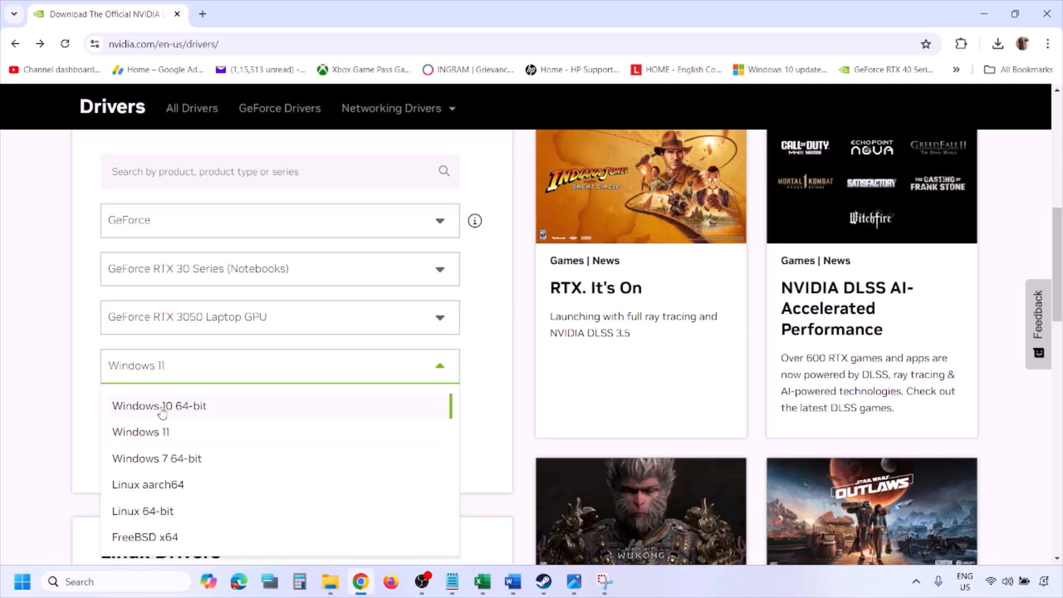
left_click(154, 435)
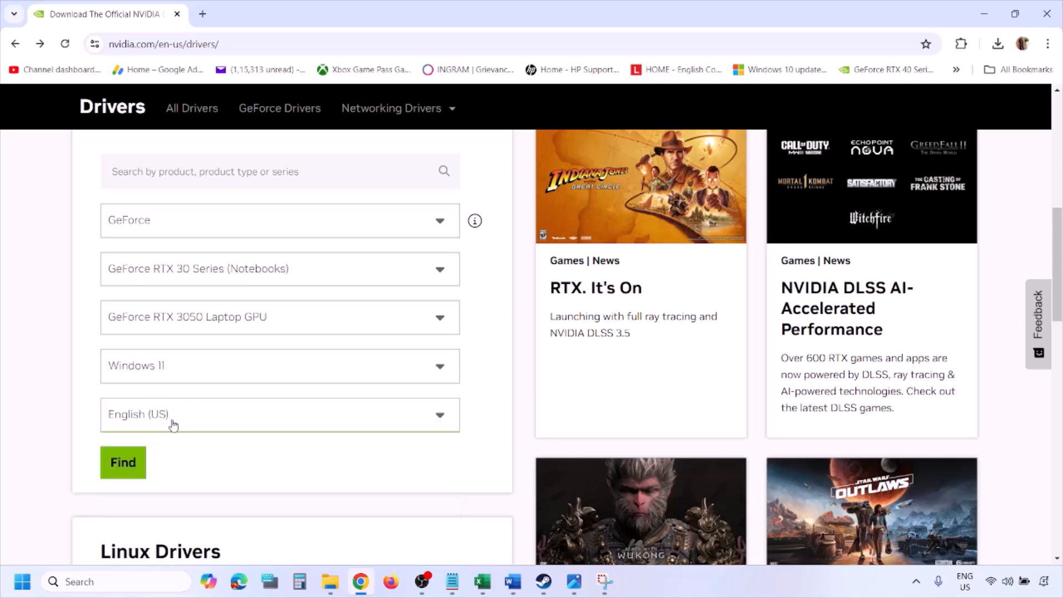
left_click(127, 467)
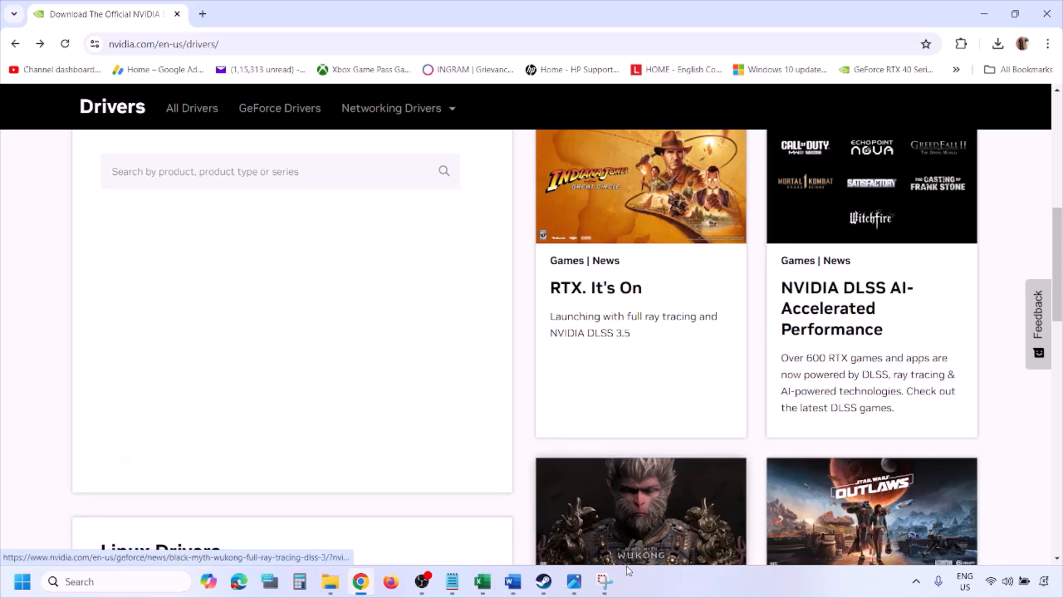
Switch to Photos and go through the images 1.png to 5.png covering the NVIDIA driver download and clean installation options.
left_click(575, 585)
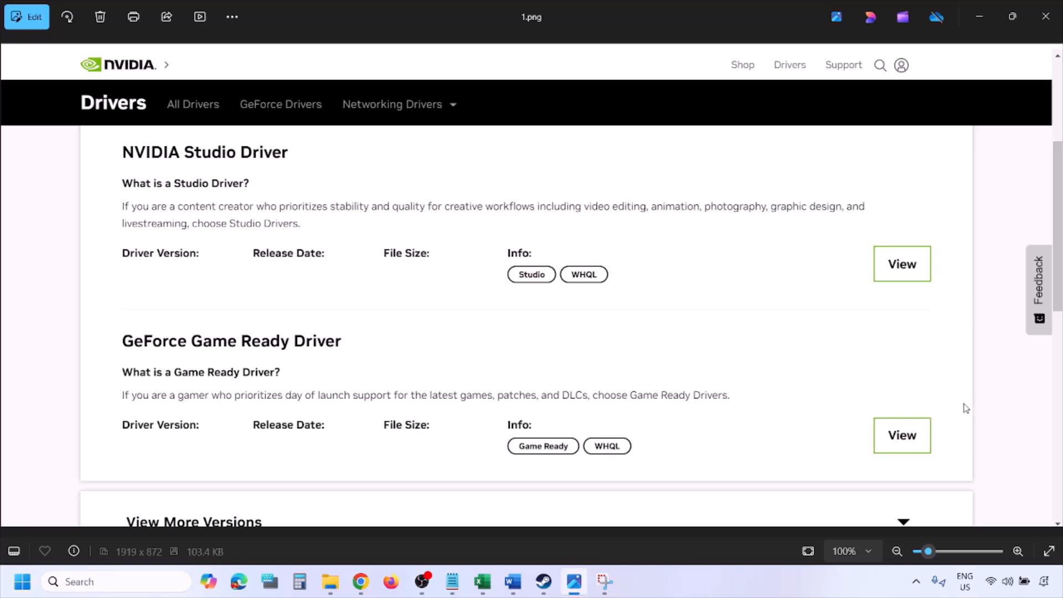
key("Right")
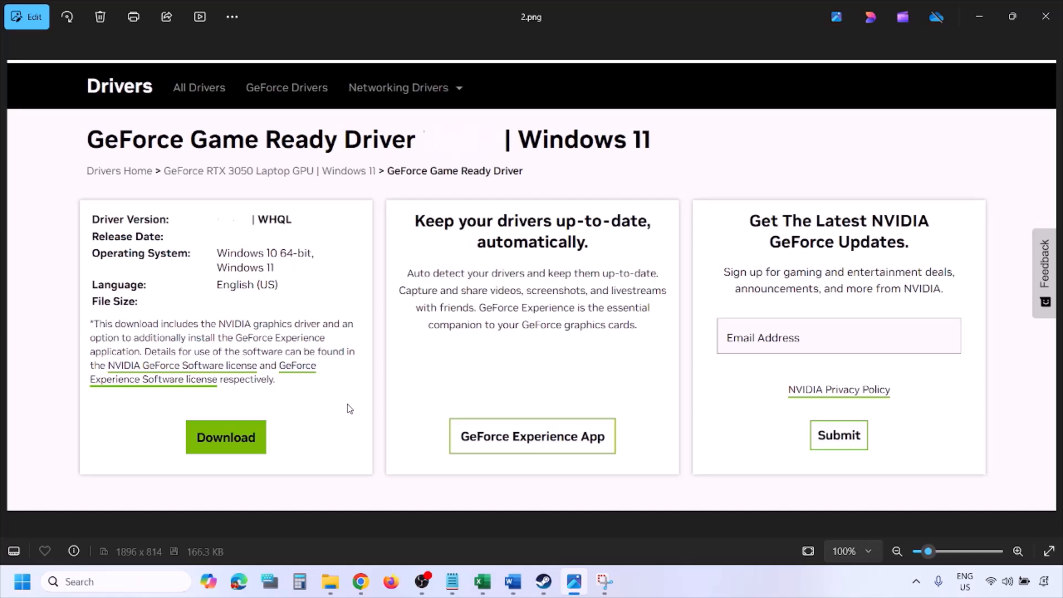
key("Right")
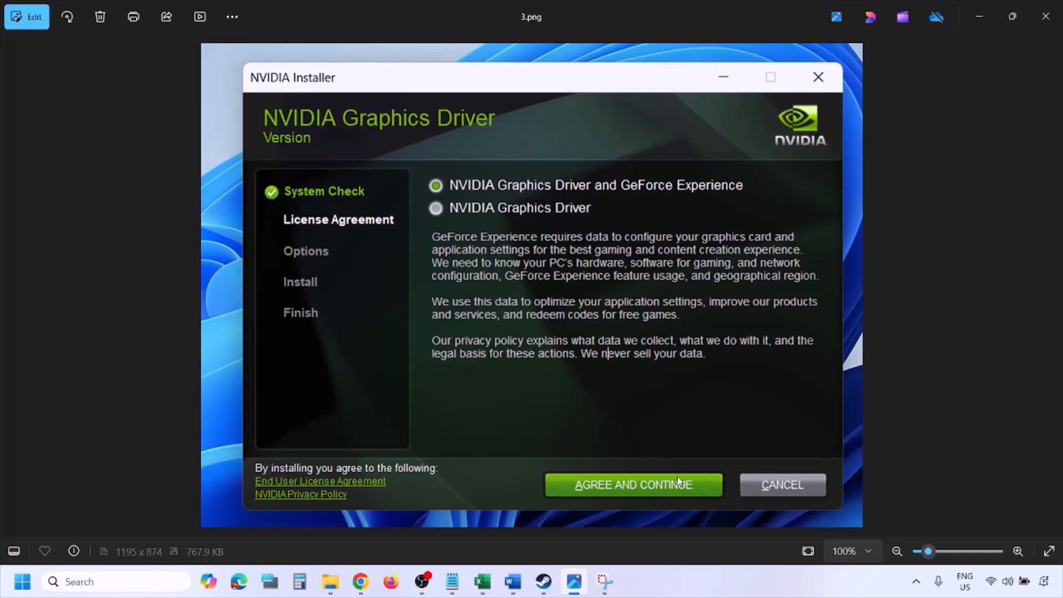
key("Right")
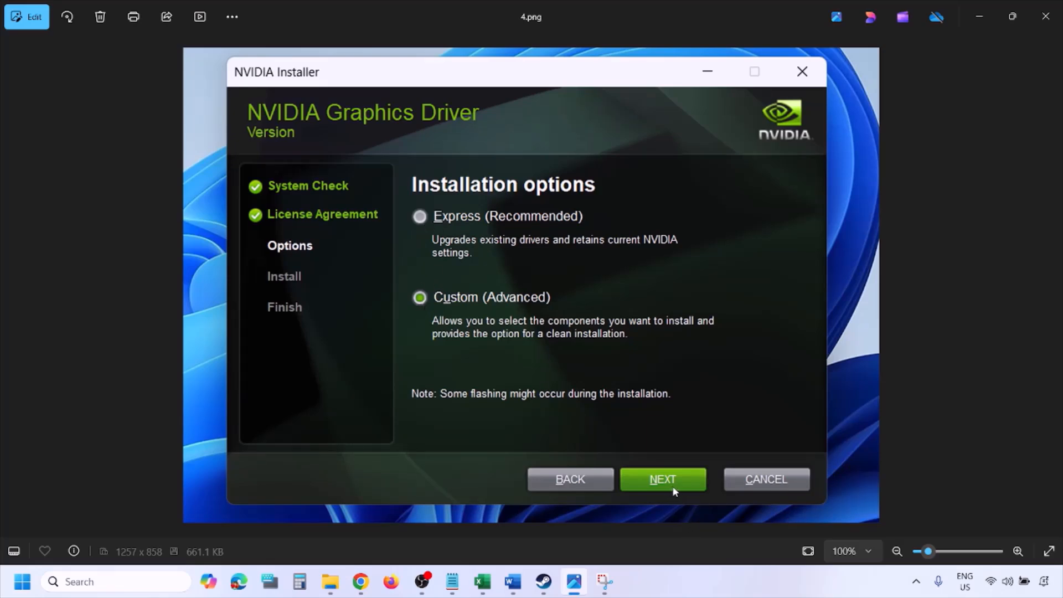
key("Right")
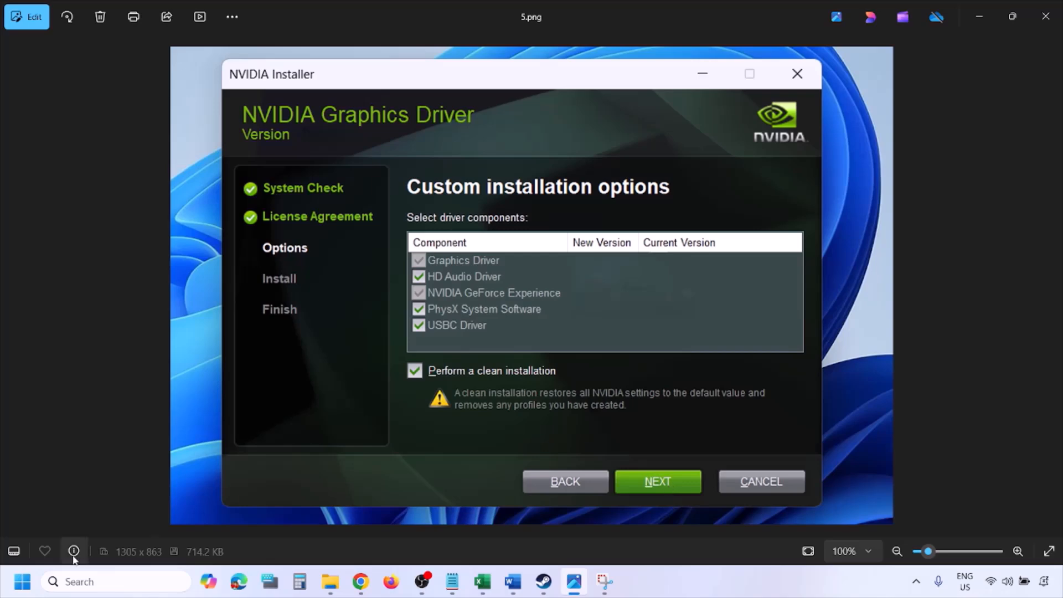
left_click(12, 581)
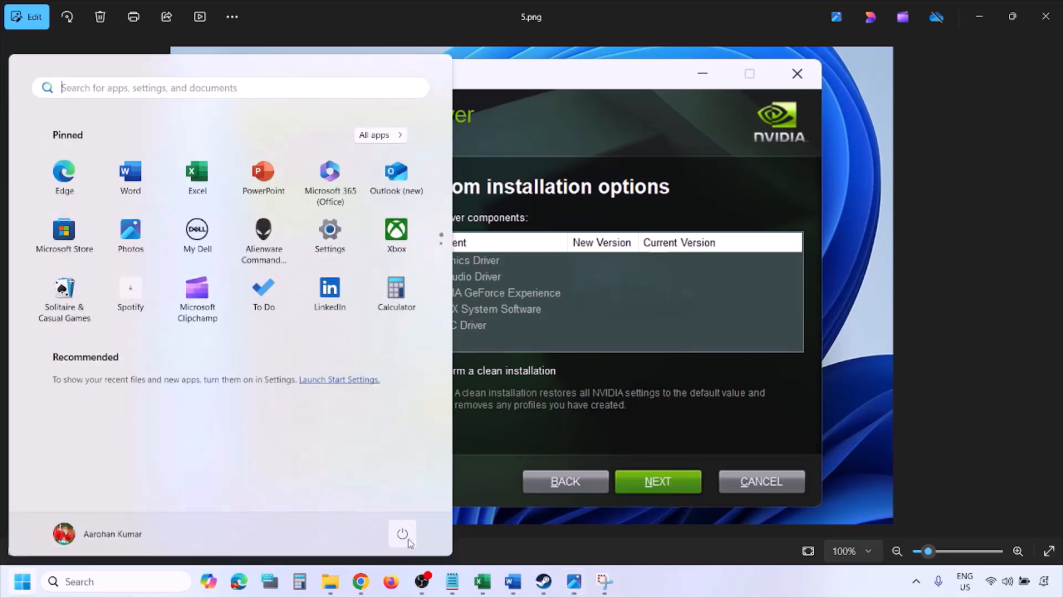
left_click(406, 536)
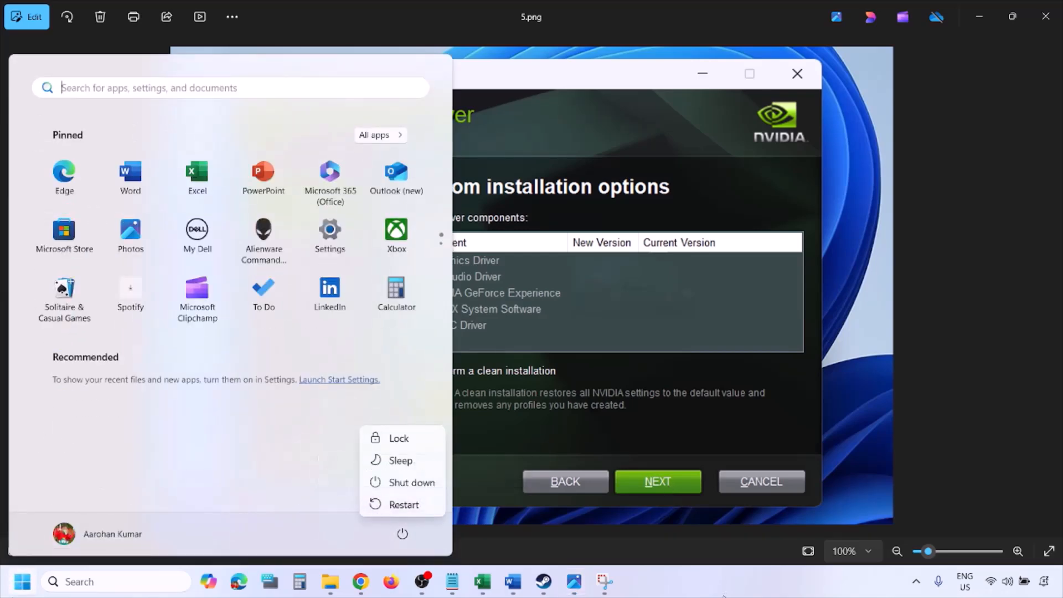
key("Escape")
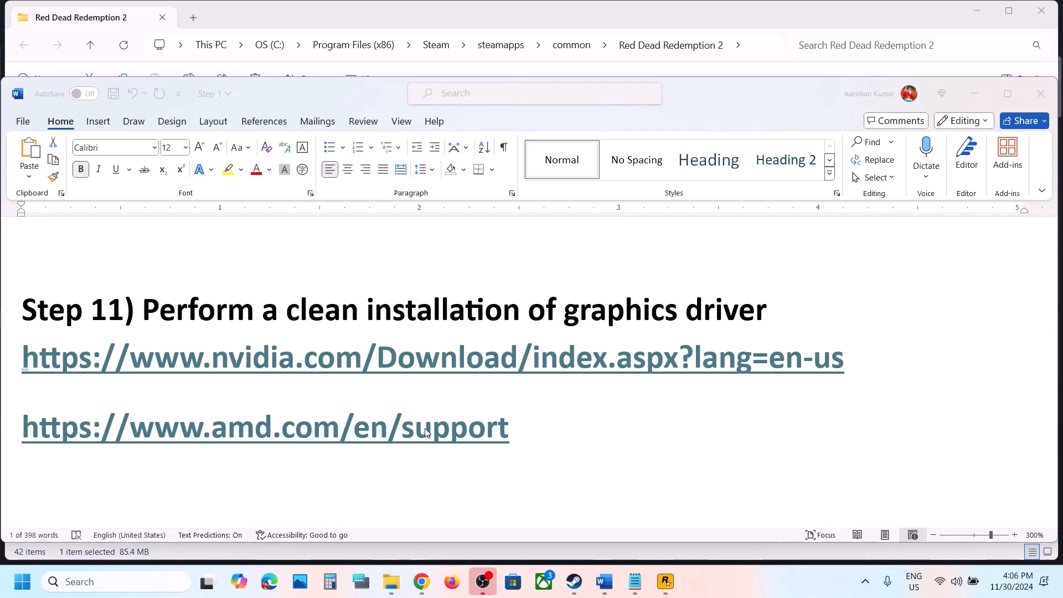
Copy the word "graphics" from the document's Step 12, search Windows for "graphics settings" and open that settings page.
scroll(426, 433, "down", 4)
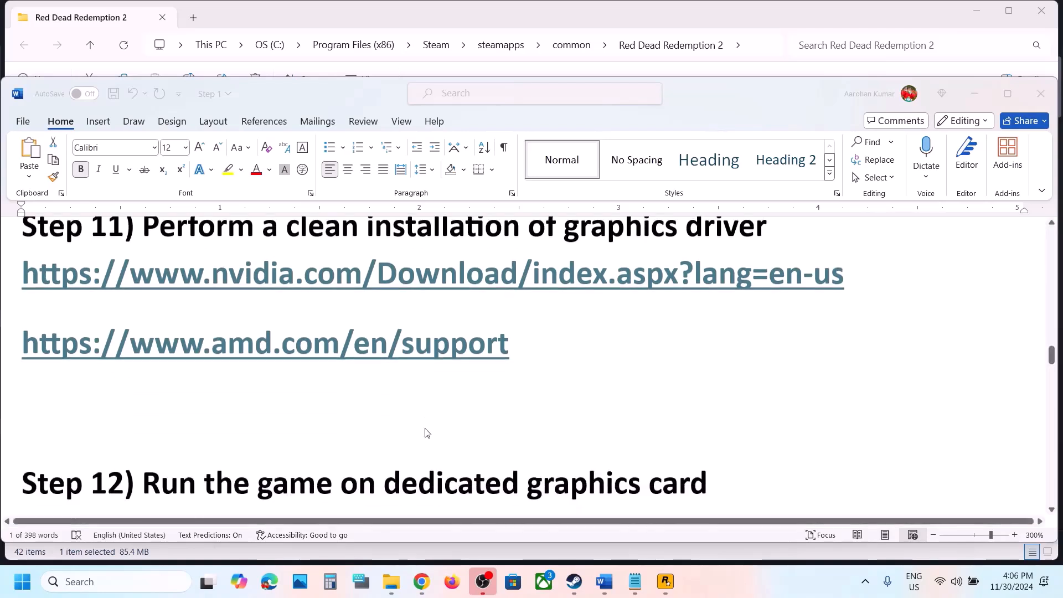
double_click(582, 371)
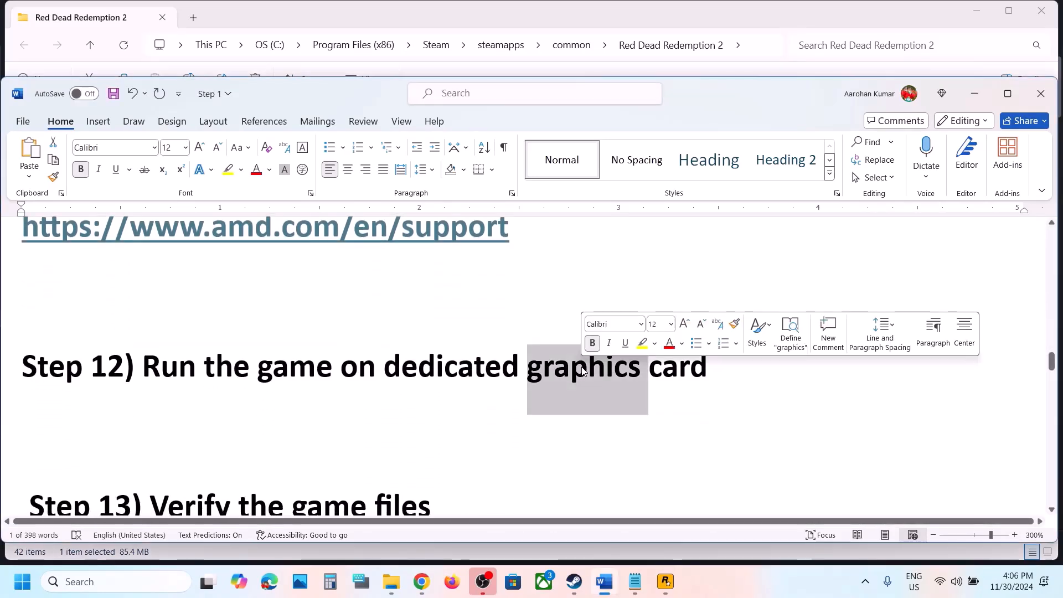
key("ctrl+c")
left_click(151, 583)
key("ctrl+v")
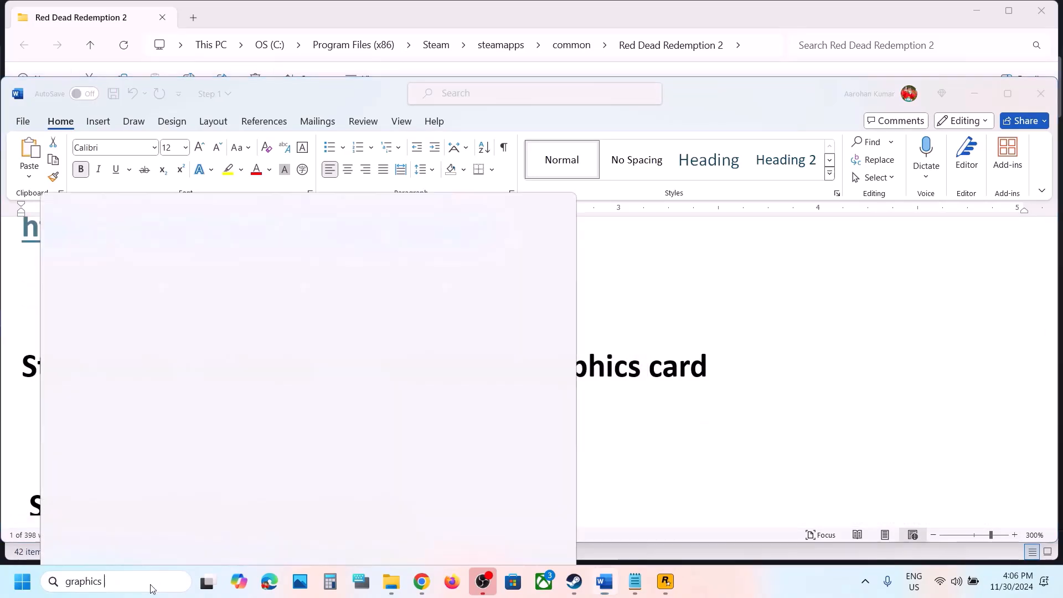
type("settings")
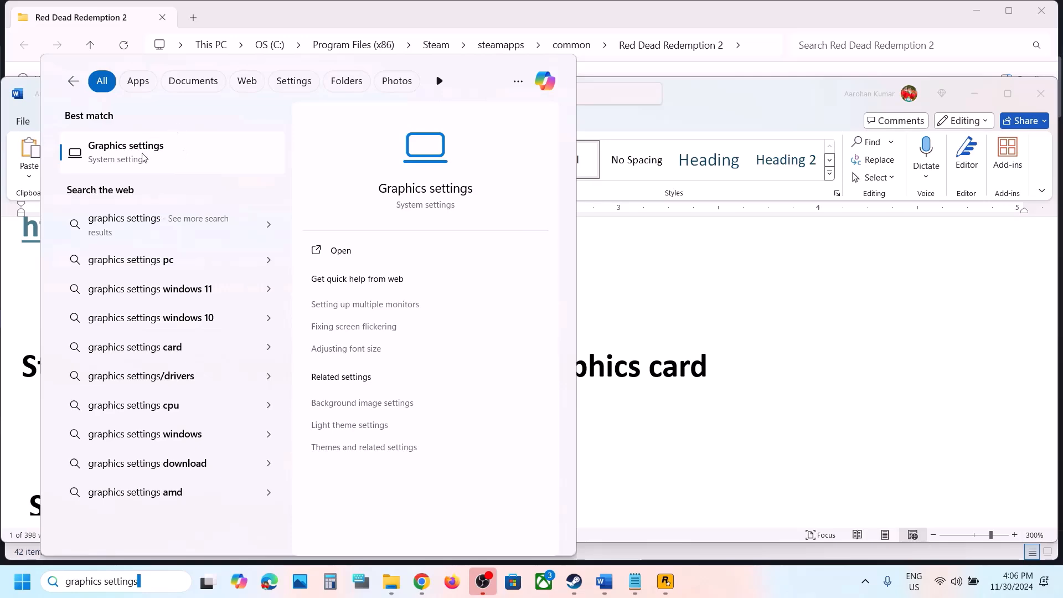
left_click(142, 157)
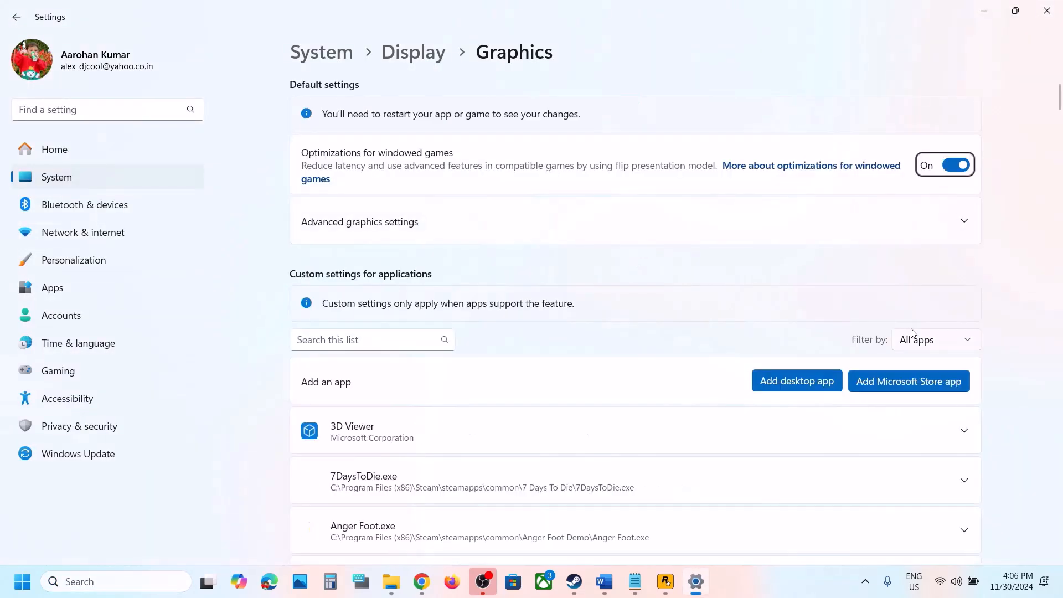
Add the RDR2 desktop application from Steam's Red Dead Redemption 2 folder to the custom graphics settings list.
left_click(806, 380)
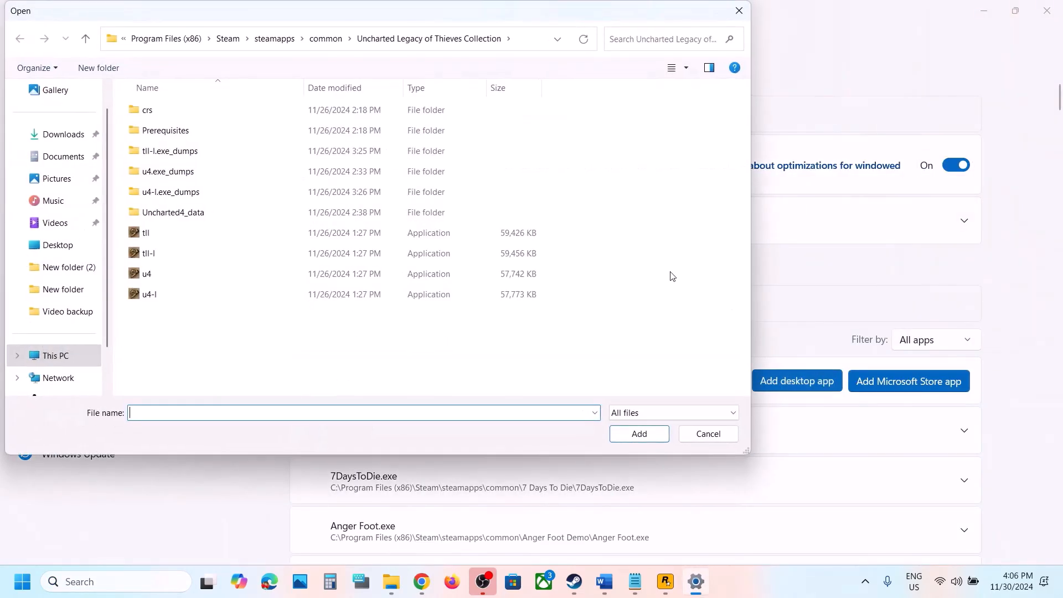
left_click(326, 38)
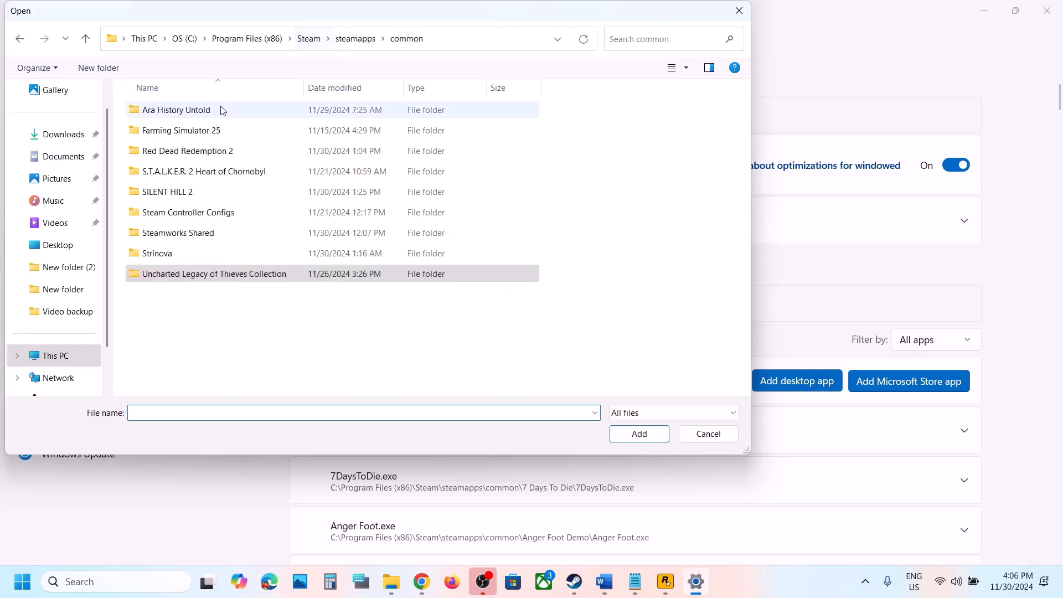
double_click(186, 152)
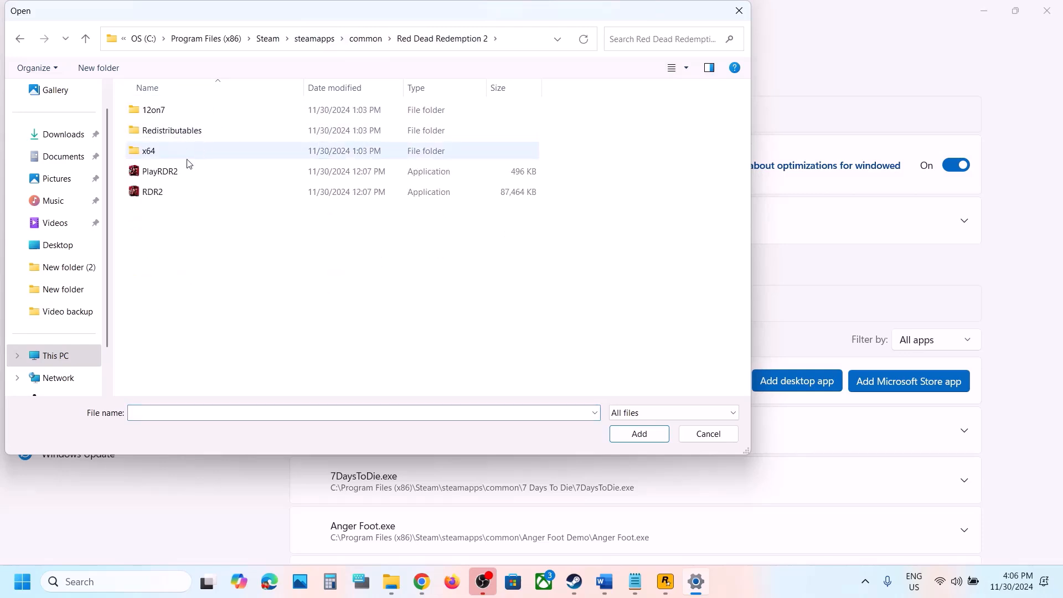
left_click(154, 192)
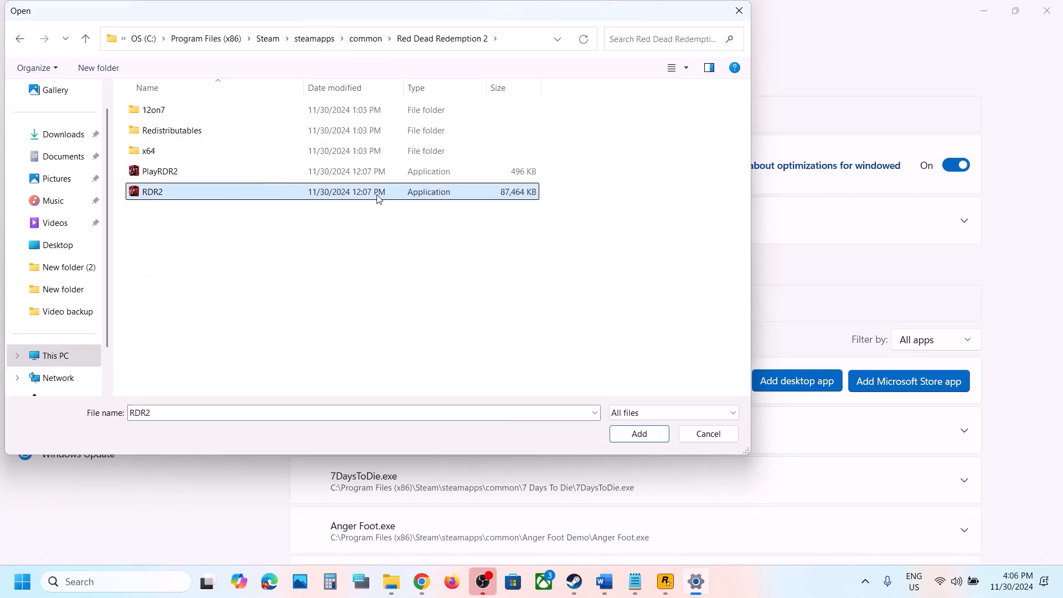
left_click(633, 435)
Set the GPU preference for Red Dead Redemption 2 to High Performance (NVIDIA GeForce RTX 3050 Laptop GPU).
scroll(630, 439, "down", 20)
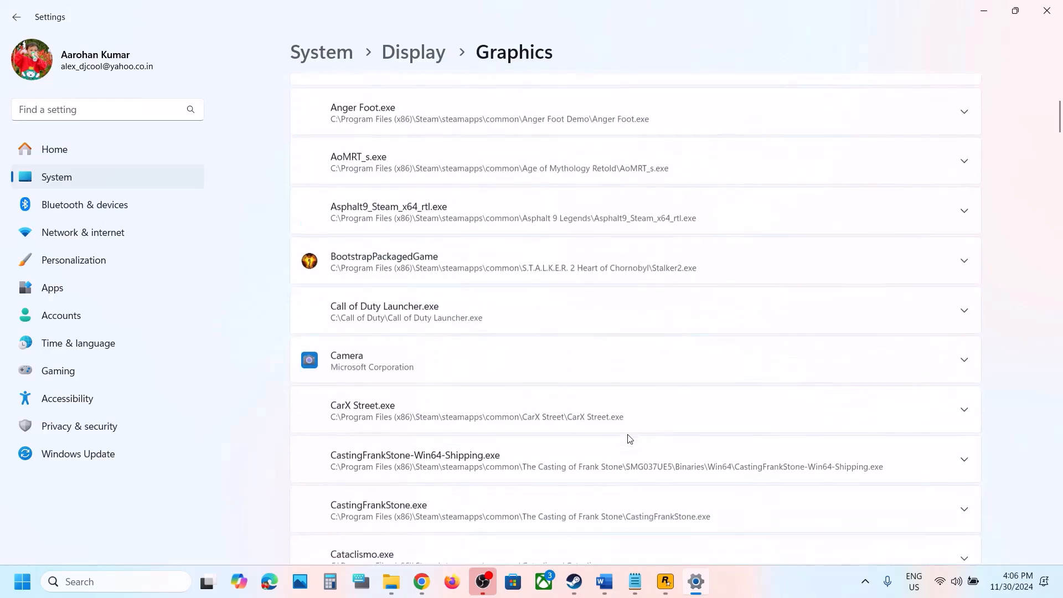
scroll(630, 440, "down", 20)
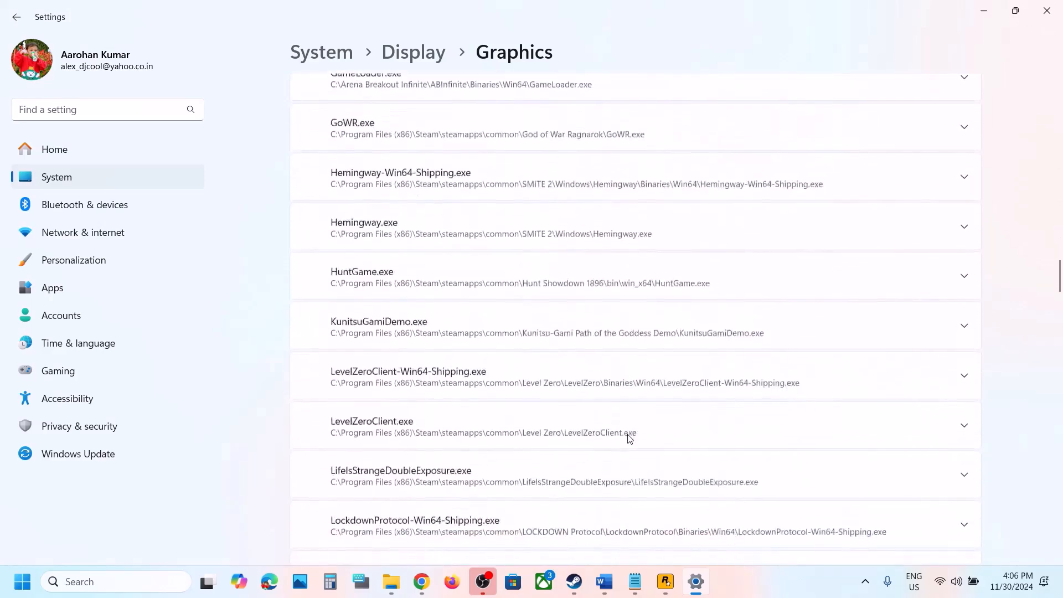
scroll(629, 439, "down", 15)
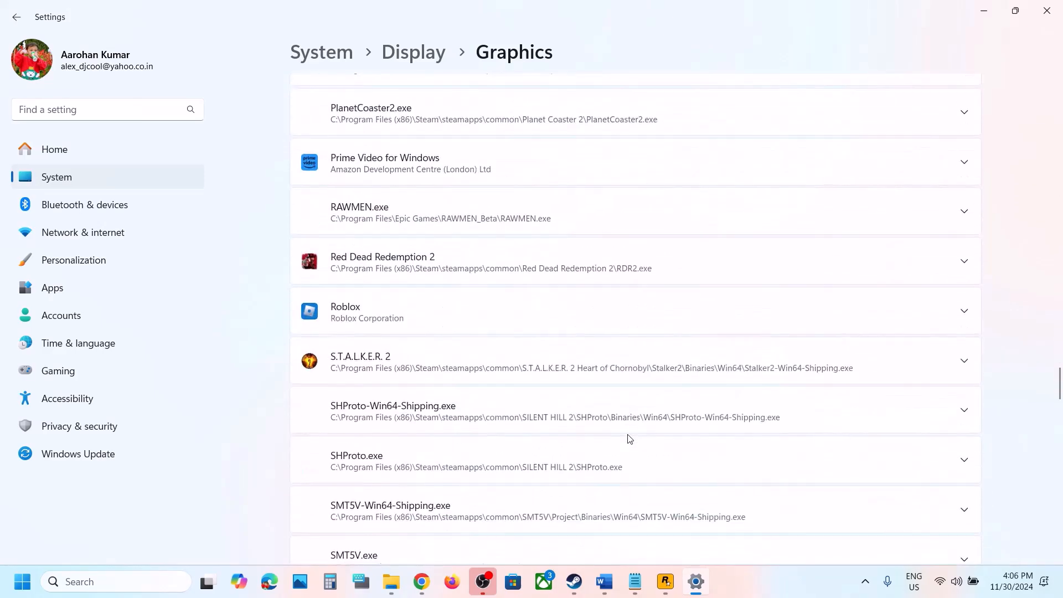
left_click(460, 225)
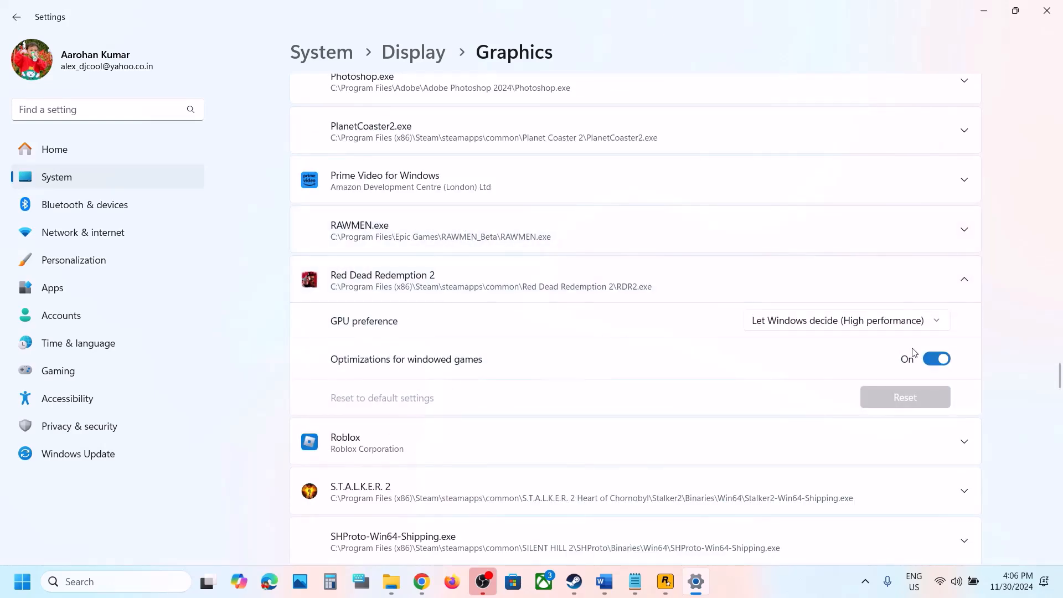
left_click(877, 328)
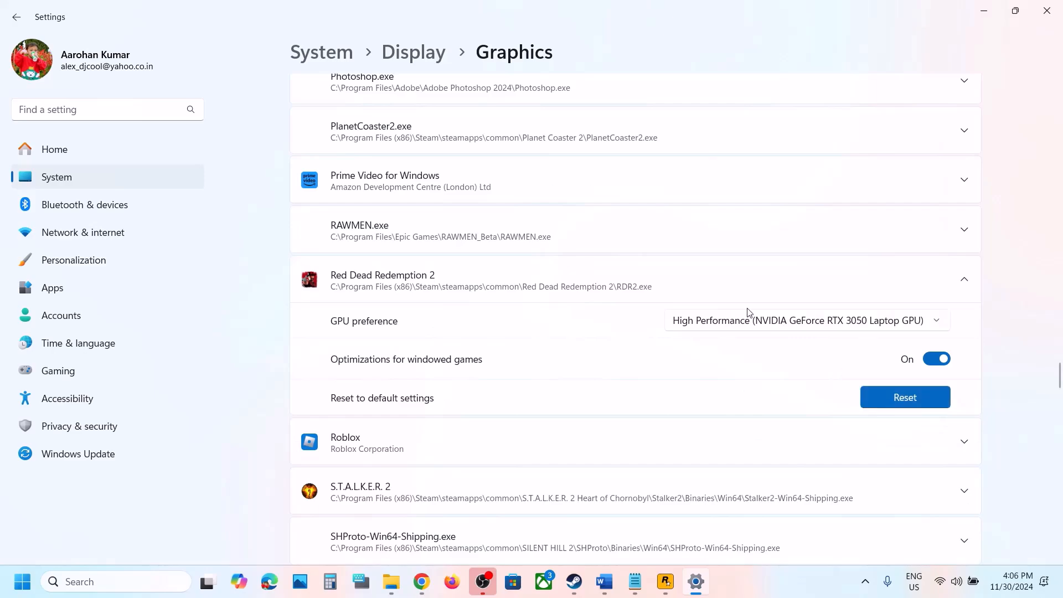
Add the PlayRDR2 application from the Red Dead Redemption 2 folder to the custom graphics settings list.
scroll(431, 287, "up", 20)
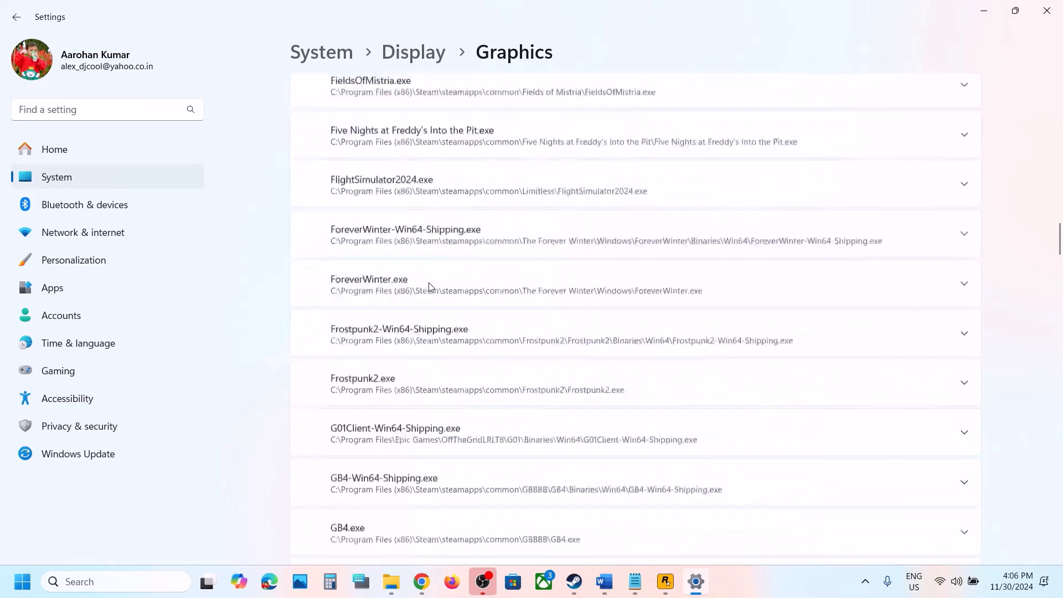
scroll(431, 287, "up", 10)
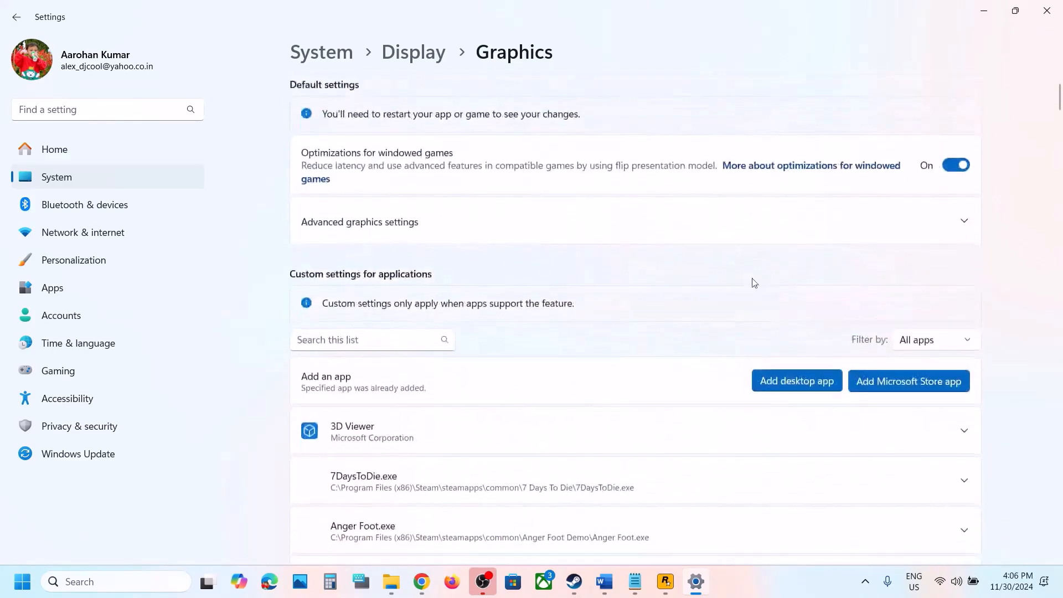
left_click(793, 380)
left_click(166, 173)
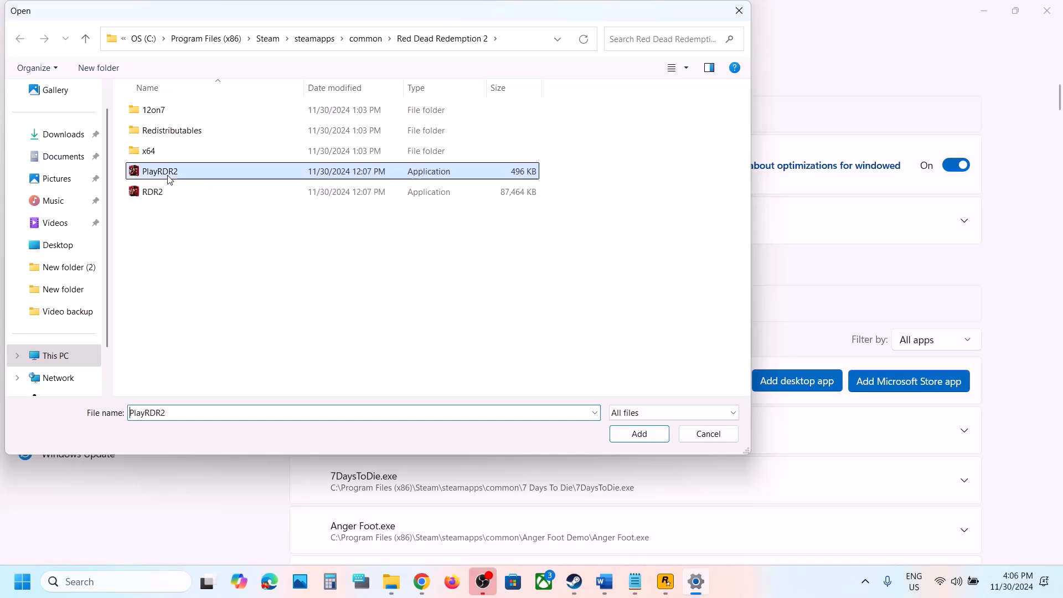
left_click(650, 441)
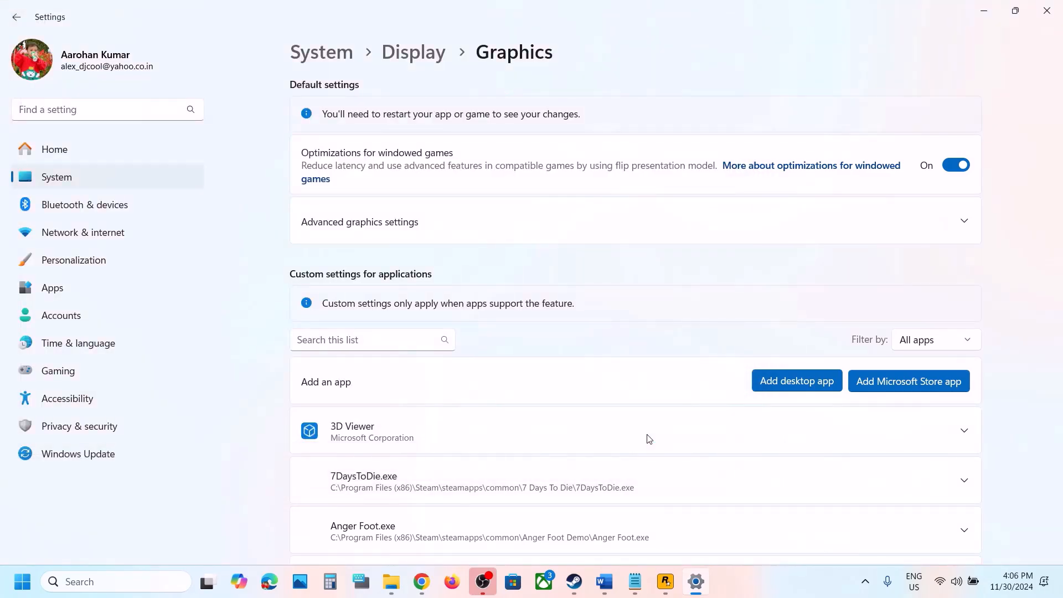
Switch to the Word document and highlight "Verify the game files" in Step 13.
left_click(605, 581)
scroll(344, 328, "down", 2)
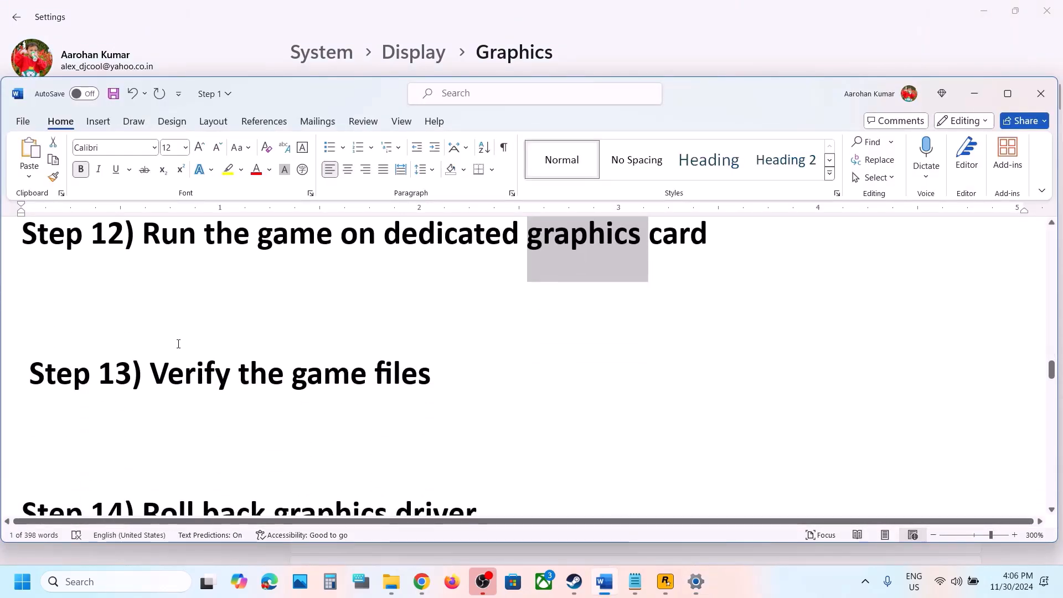
left_click_drag(177, 345, 446, 392)
Switch to Steam, view the game file verification option in Red Dead Redemption 2's Installed Files properties, and close the properties.
left_click(570, 588)
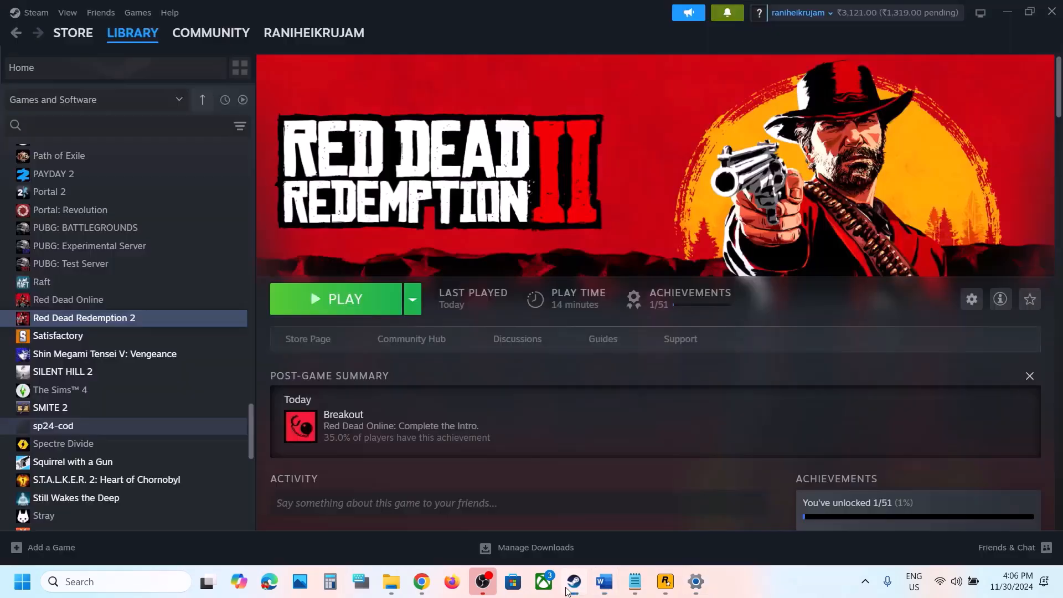
right_click(137, 324)
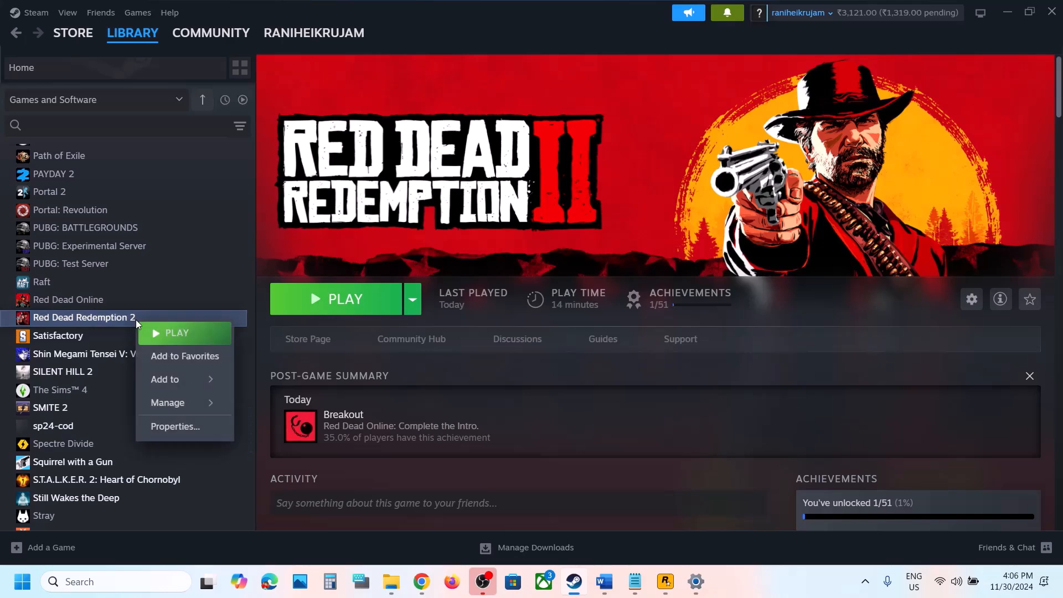
left_click(176, 433)
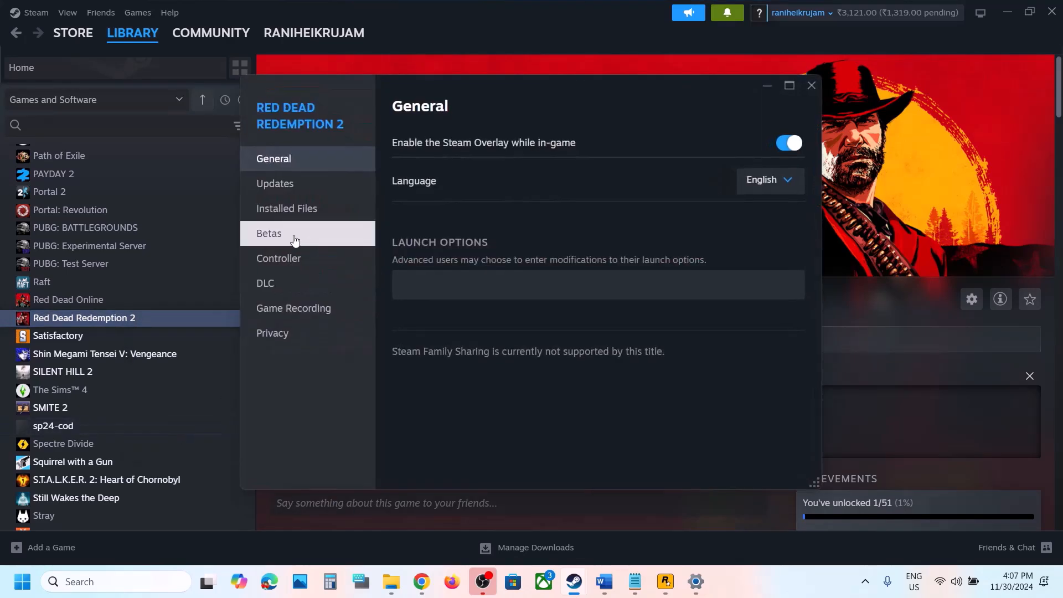
left_click(287, 208)
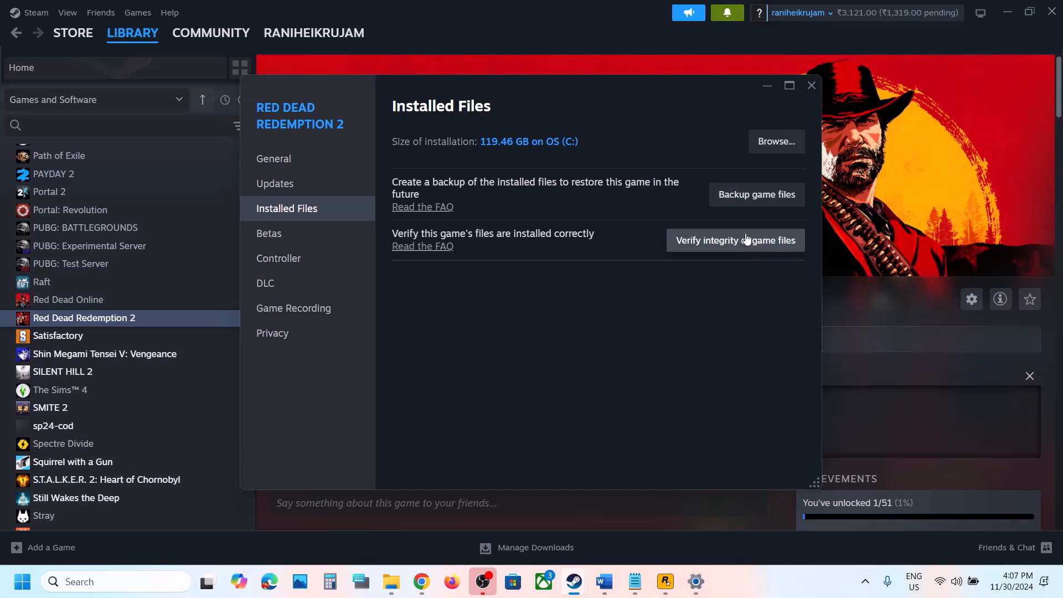
left_click(812, 86)
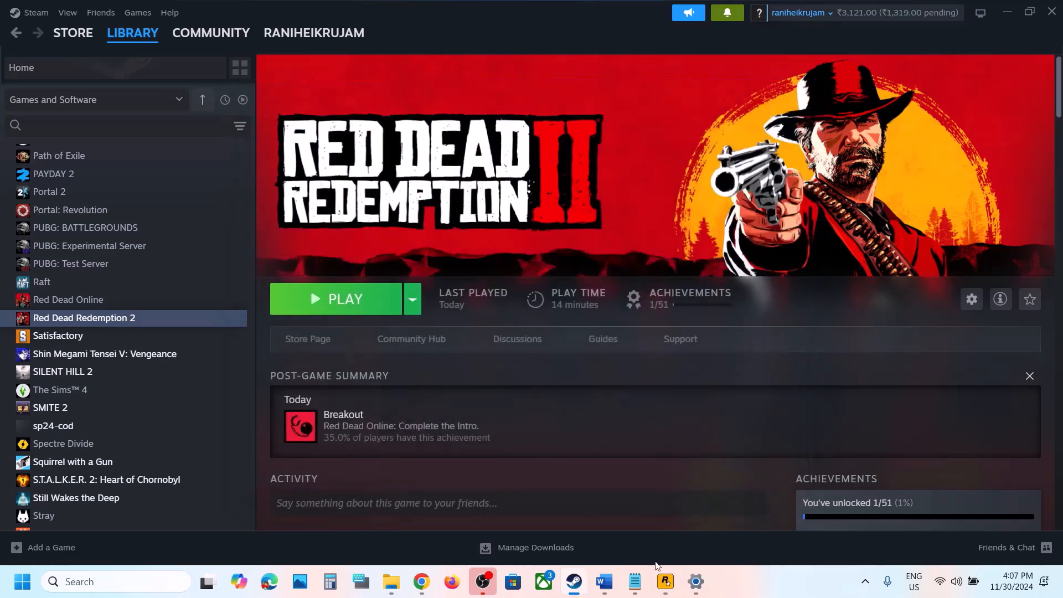
Return to the Word document and highlight "Roll back graphics driver" in Step 14.
left_click(606, 581)
scroll(332, 409, "down", 3)
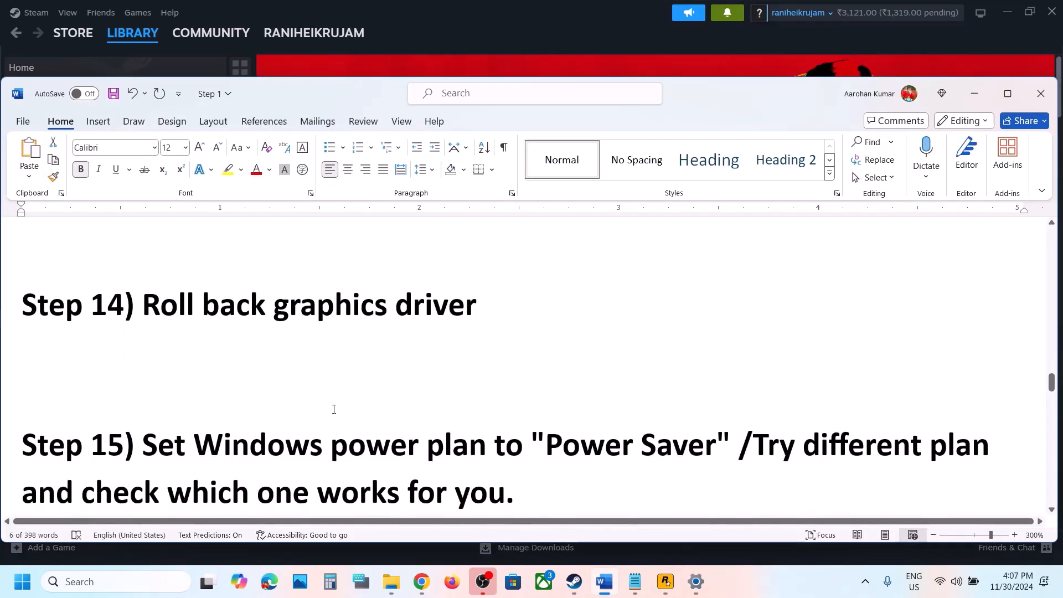
scroll(332, 408, "up", 2)
left_click(156, 460)
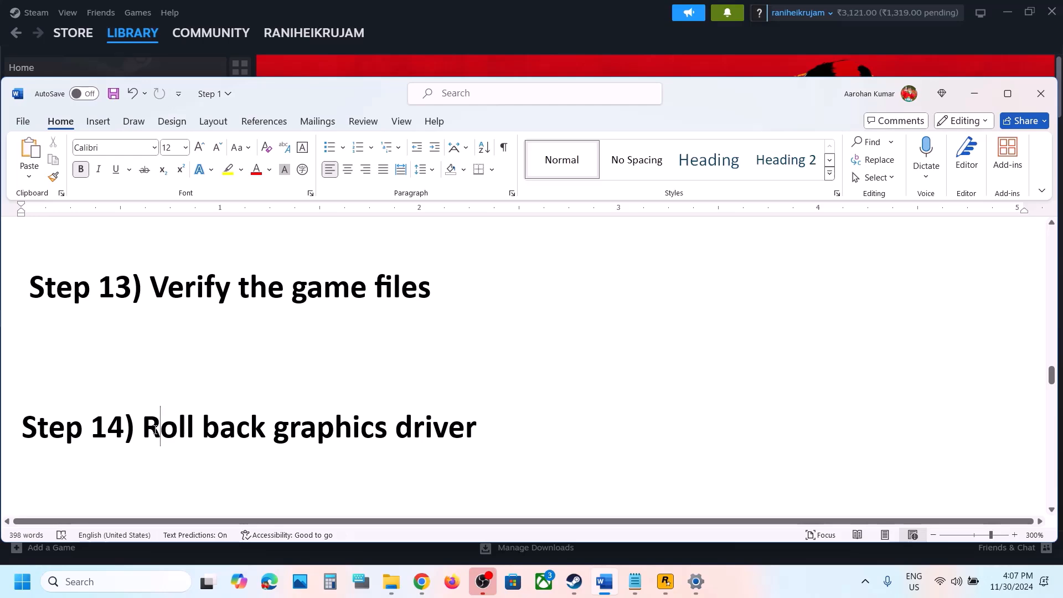
left_click_drag(144, 427, 475, 432)
Copy the NVIDIA download link from the document's Step 11 and open it in a new Chrome tab.
scroll(324, 381, "up", 5)
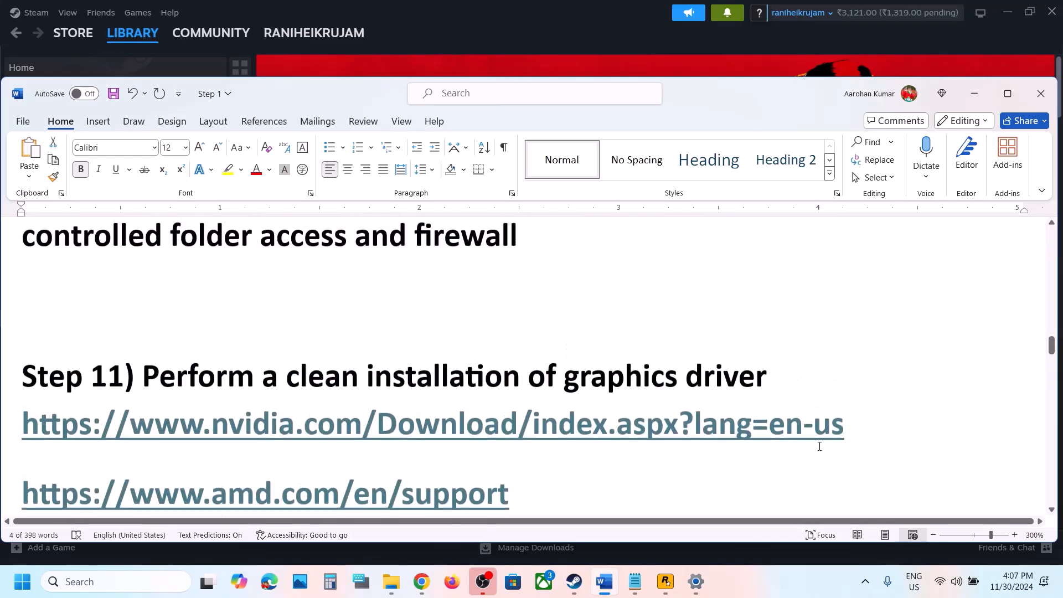
triple_click(488, 420)
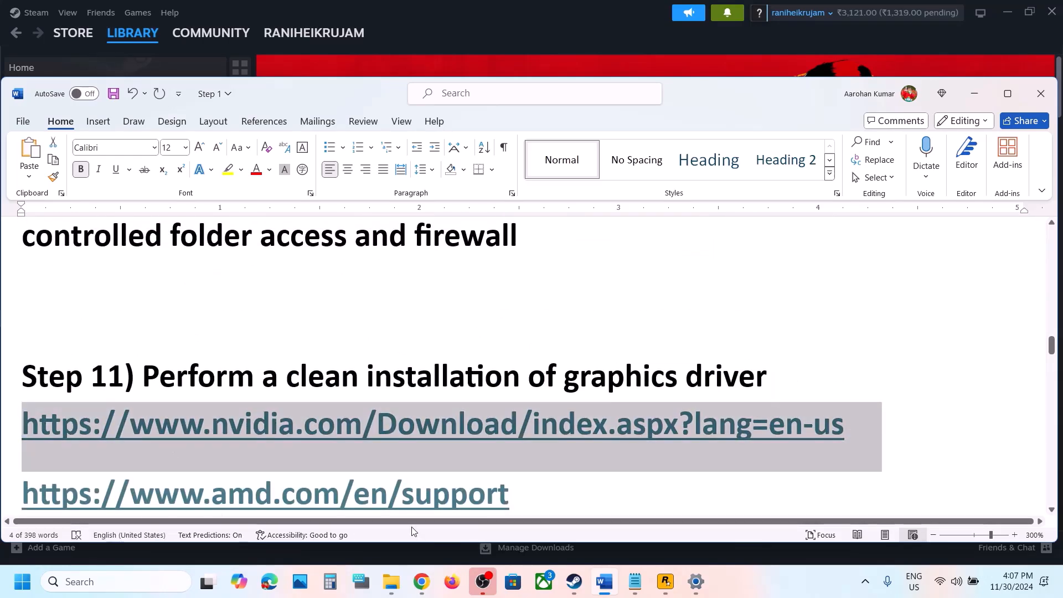
left_click(420, 580)
left_click(202, 14)
type("nvidia.com/Download/index.aspx?lang=en-us")
key("Return")
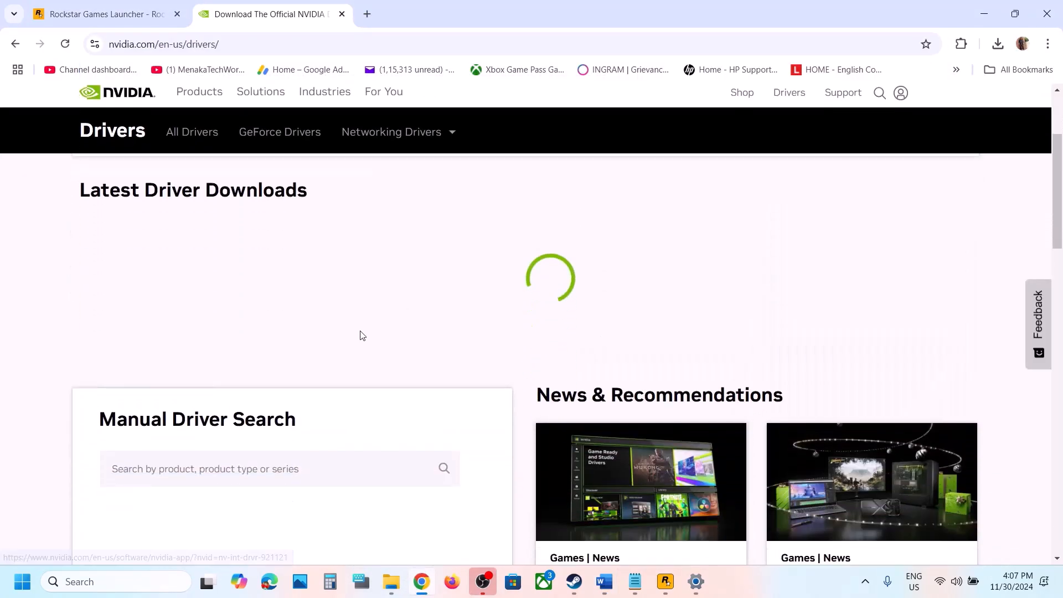
Find drivers for the GeForce RTX 3050 Laptop GPU on Windows 11 and expand the list of more versions.
scroll(361, 335, "down", 5)
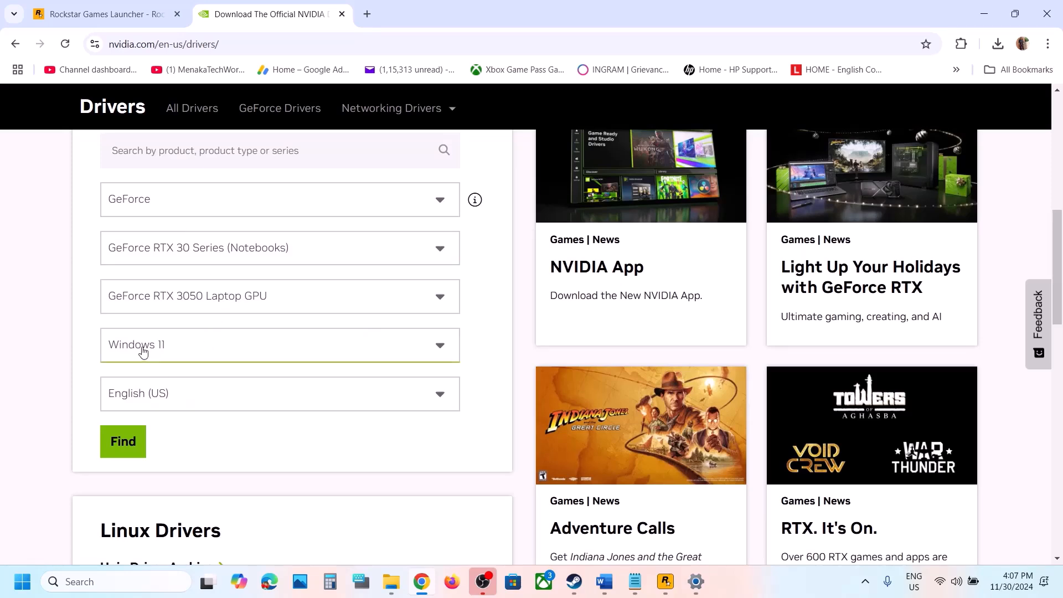
left_click(122, 440)
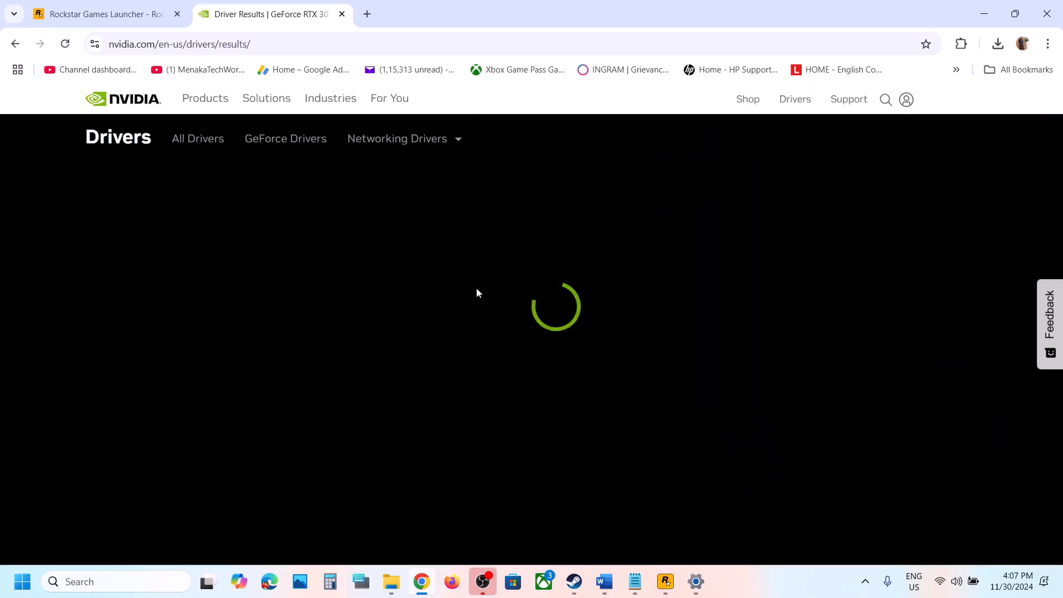
scroll(712, 344, "down", 1)
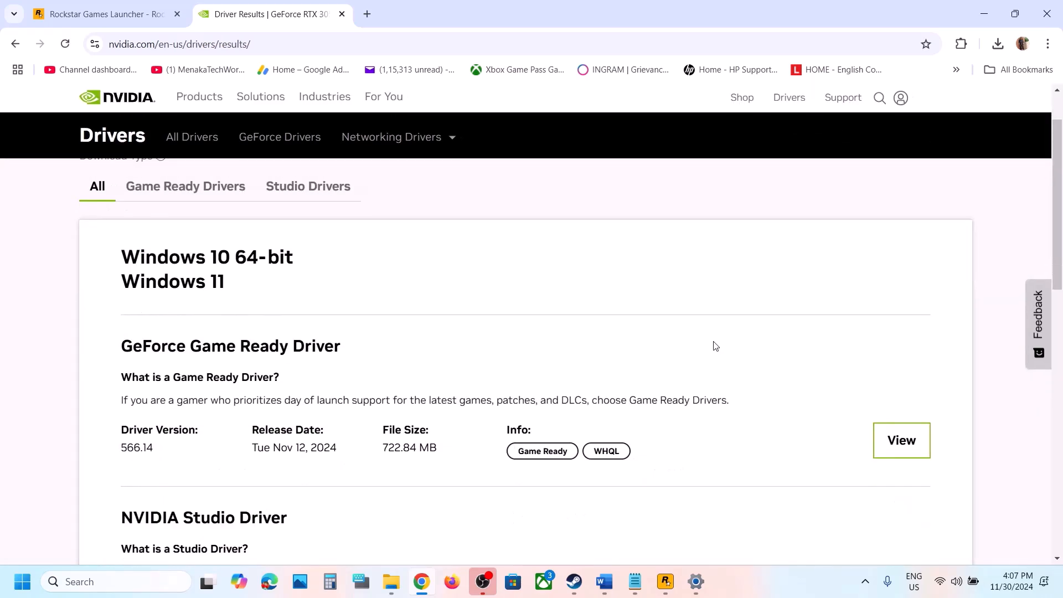
scroll(604, 399, "down", 2)
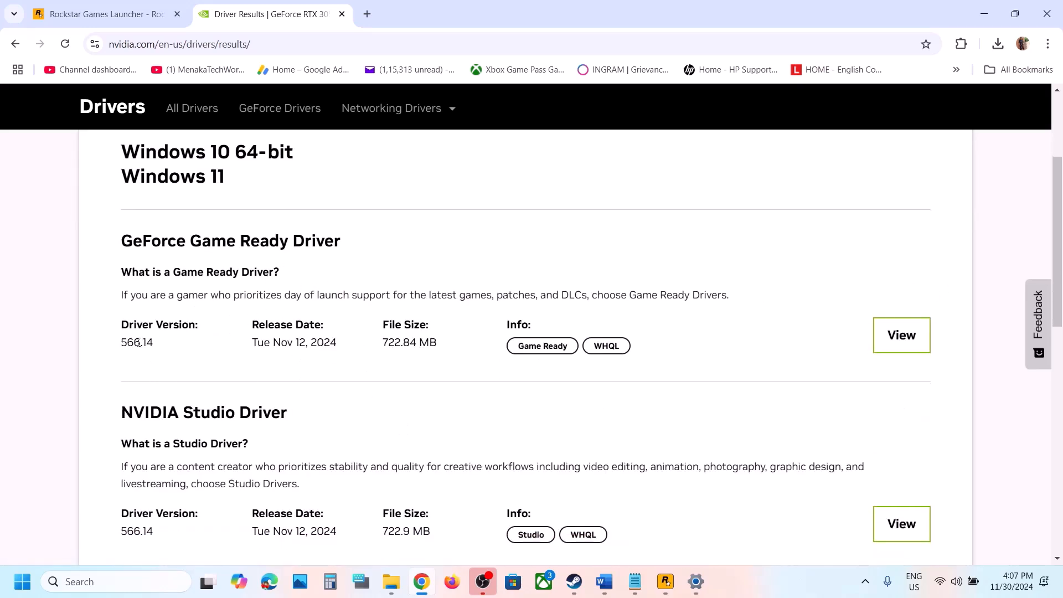
left_click_drag(138, 344, 169, 346)
scroll(169, 346, "down", 3)
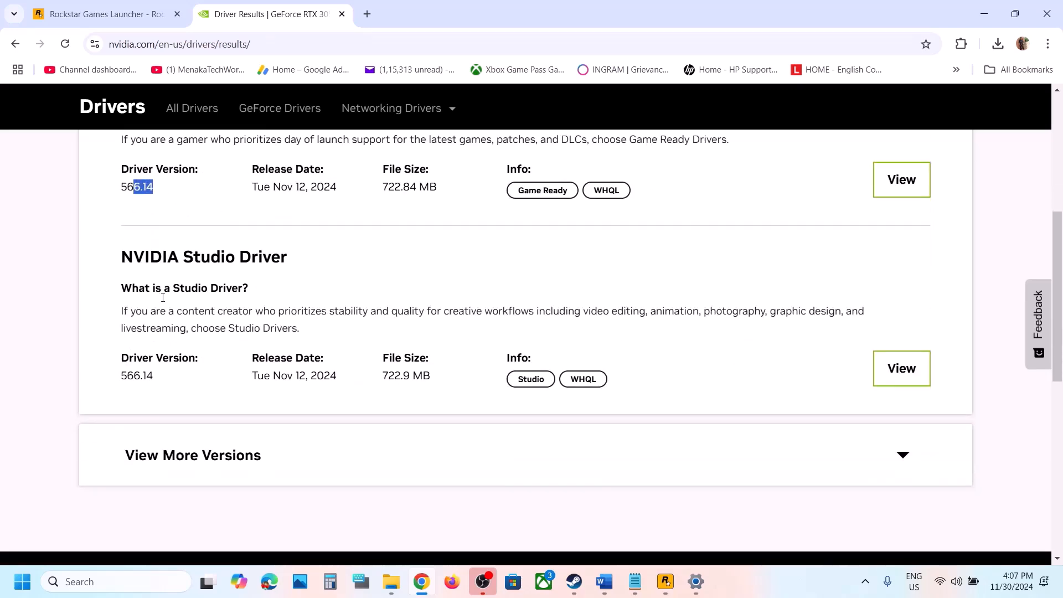
scroll(188, 370, "down", 2)
left_click(217, 349)
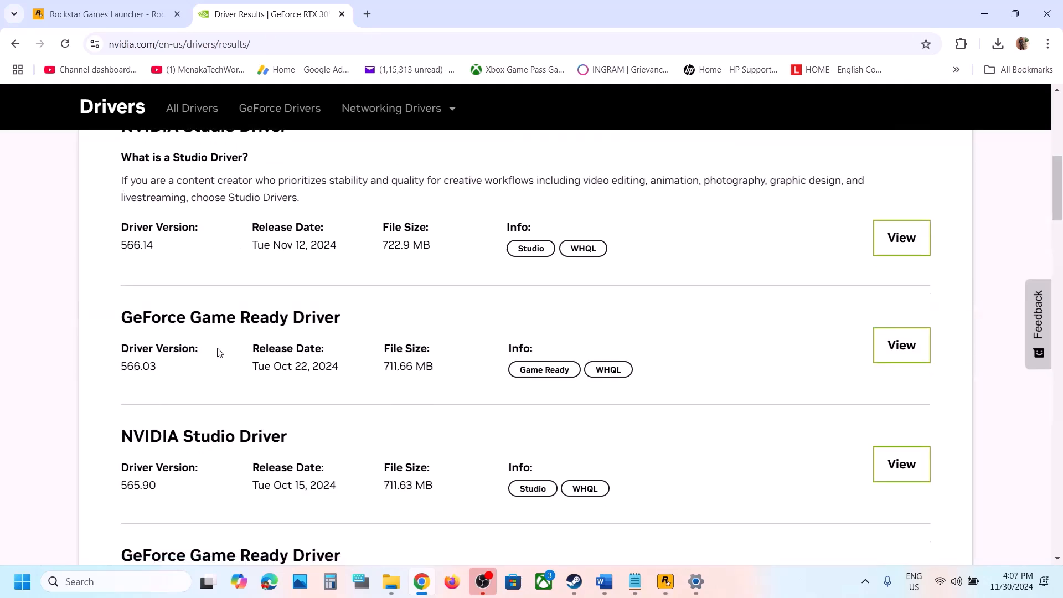
Open the older GeForce Game Ready Driver version 565.90 from the results and download it.
scroll(218, 353, "down", 3)
scroll(291, 304, "up", 1)
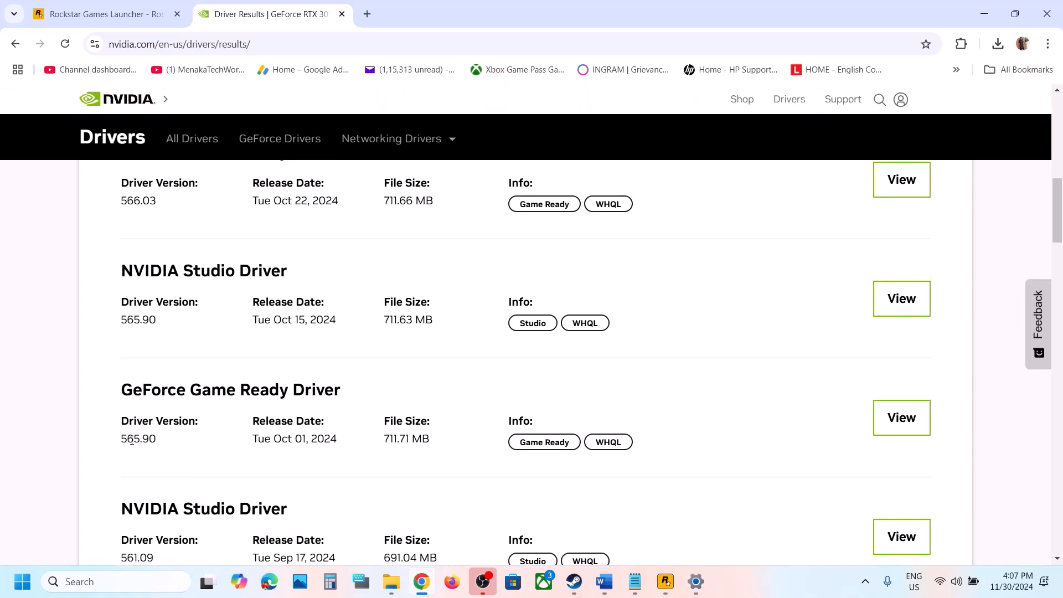
left_click_drag(133, 440, 168, 443)
scroll(168, 443, "down", 1)
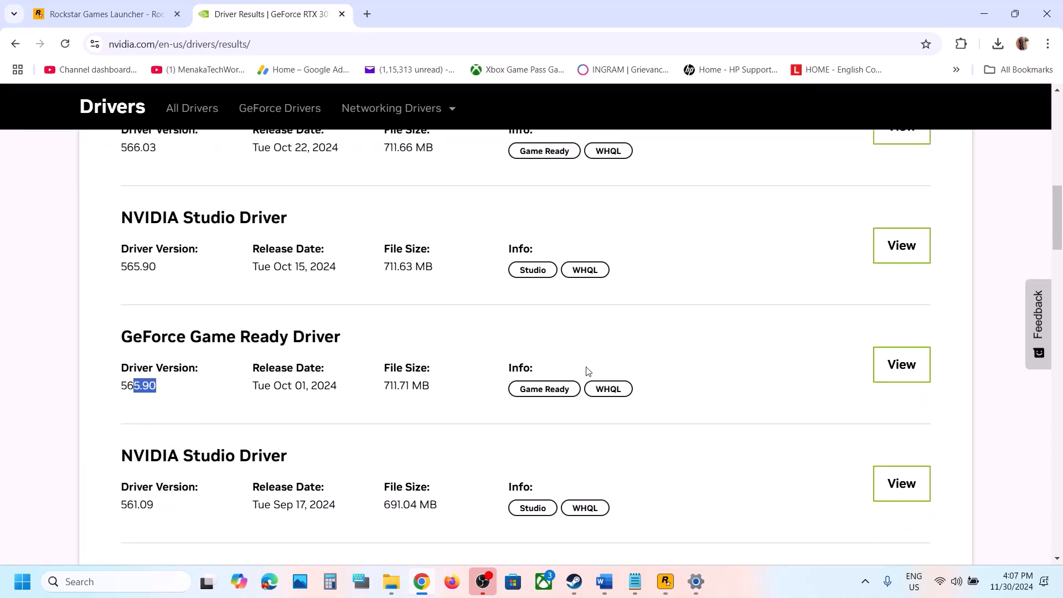
left_click(914, 372)
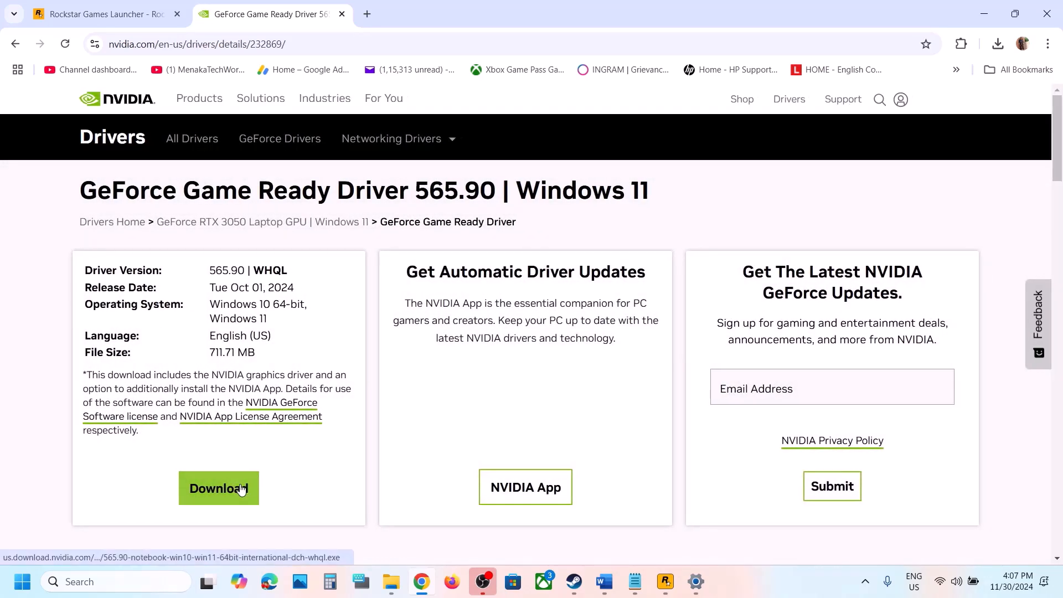
left_click(241, 489)
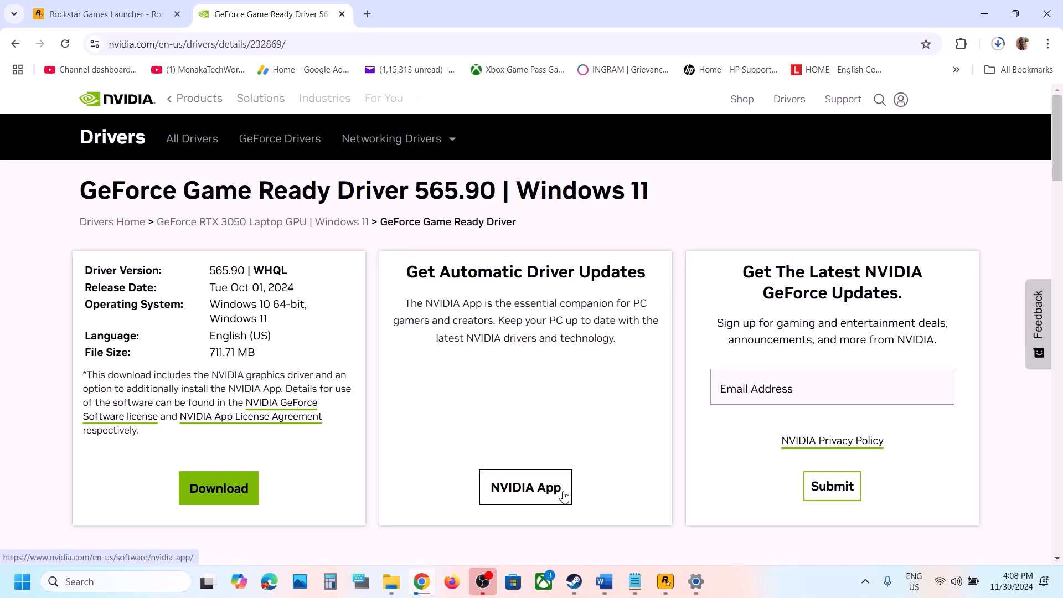
Switch to the Word document and highlight "Power Saver" and "Windows power" in Step 15.
left_click(606, 591)
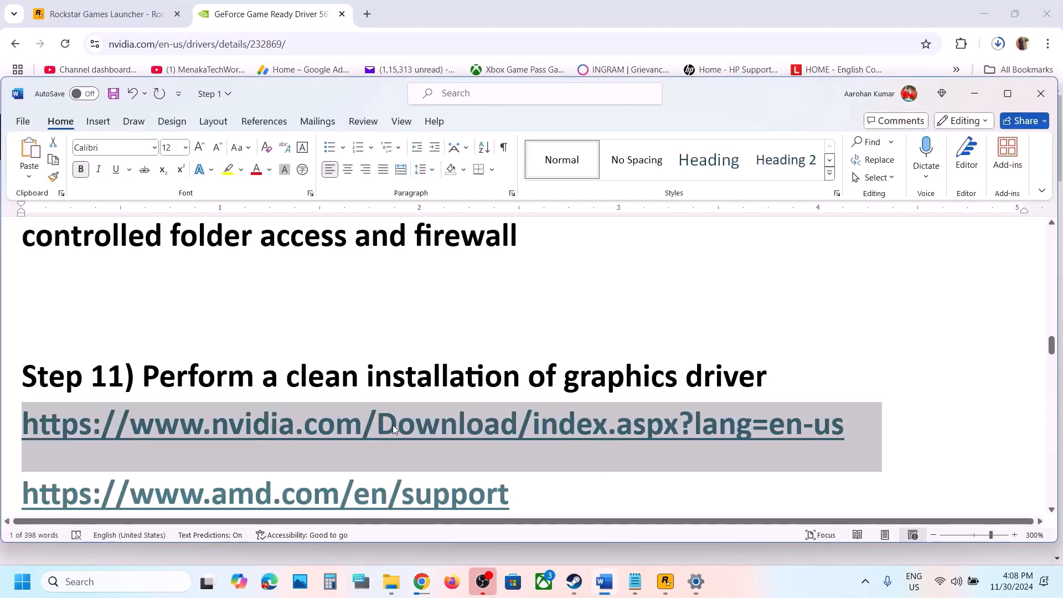
scroll(394, 427, "down", 5)
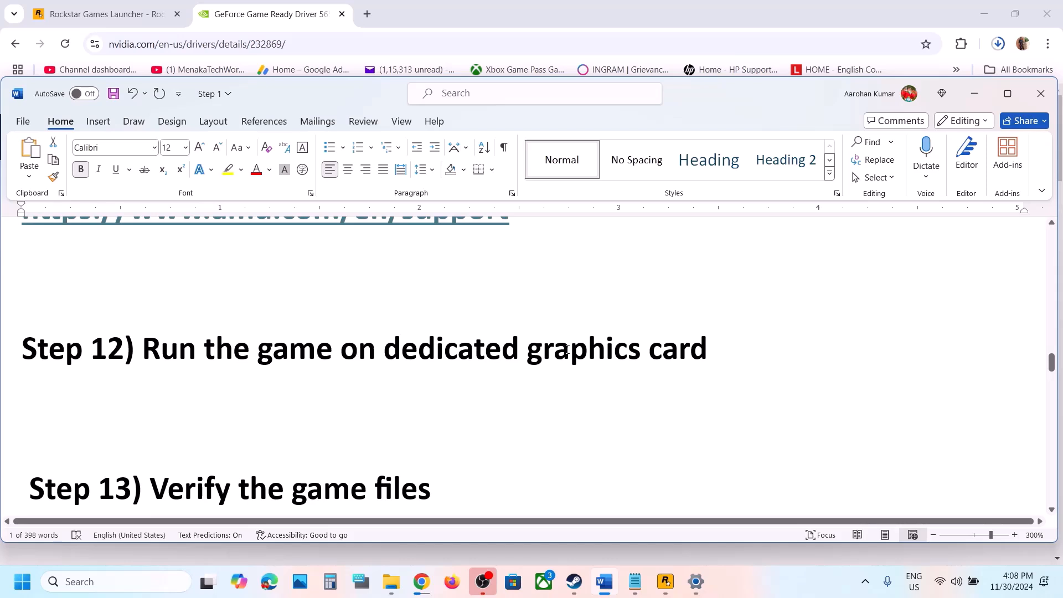
scroll(455, 382, "down", 3)
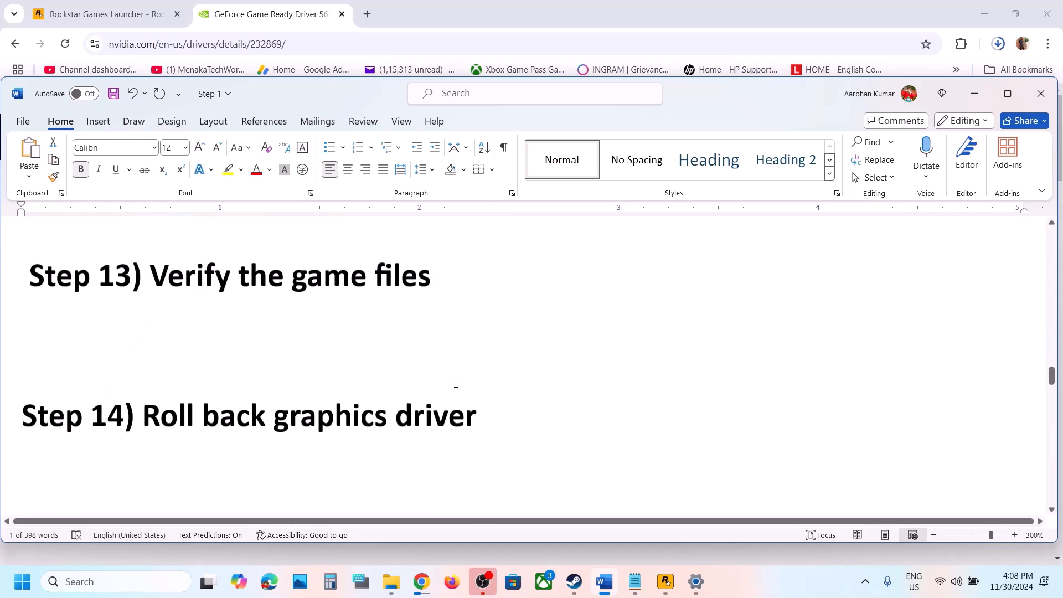
scroll(456, 383, "down", 3)
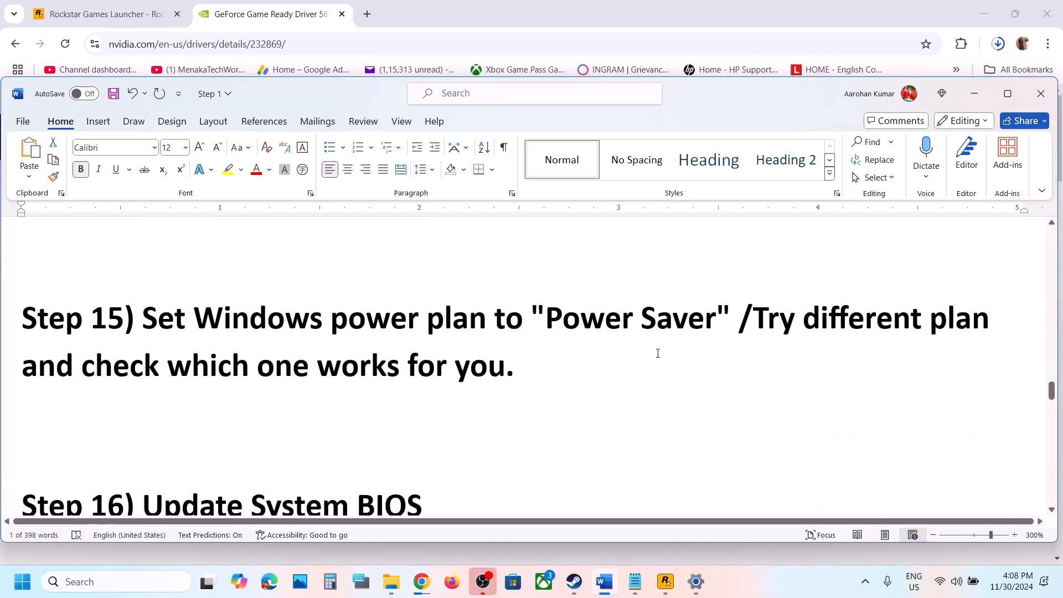
left_click_drag(562, 324, 717, 324)
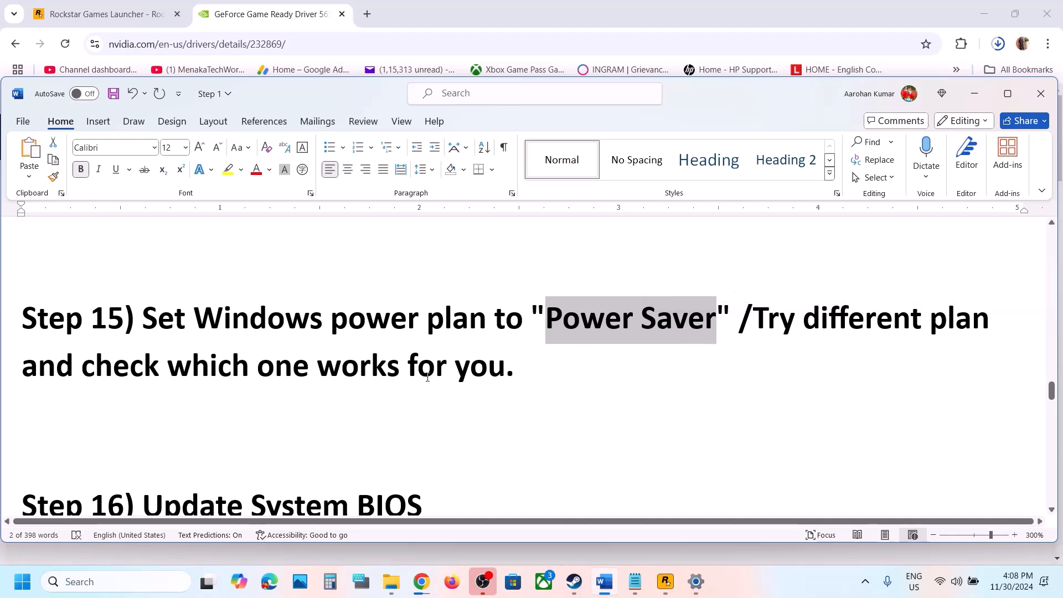
left_click_drag(244, 313, 424, 324)
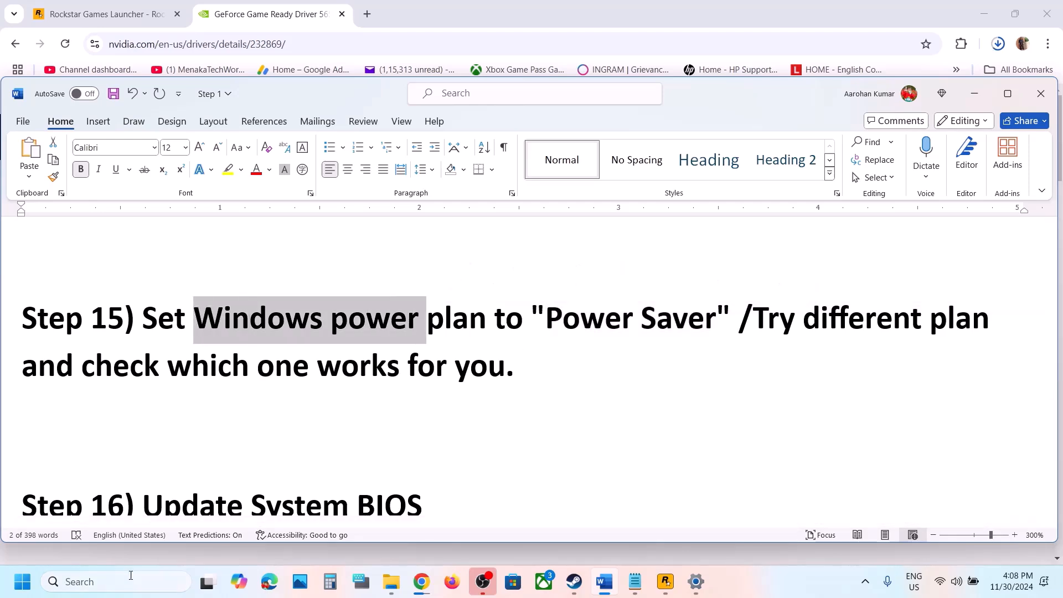
Open Power Options under Hardware and Sound in Control Panel, and view the image Power Saver.jpg in Photos.
left_click(128, 576)
type("control panel")
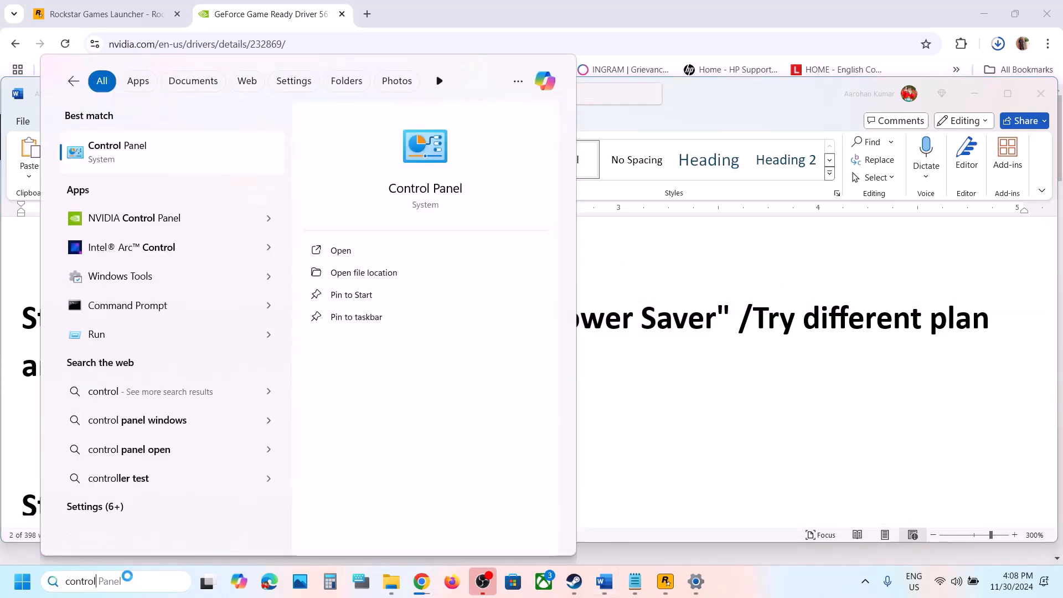
key("Return")
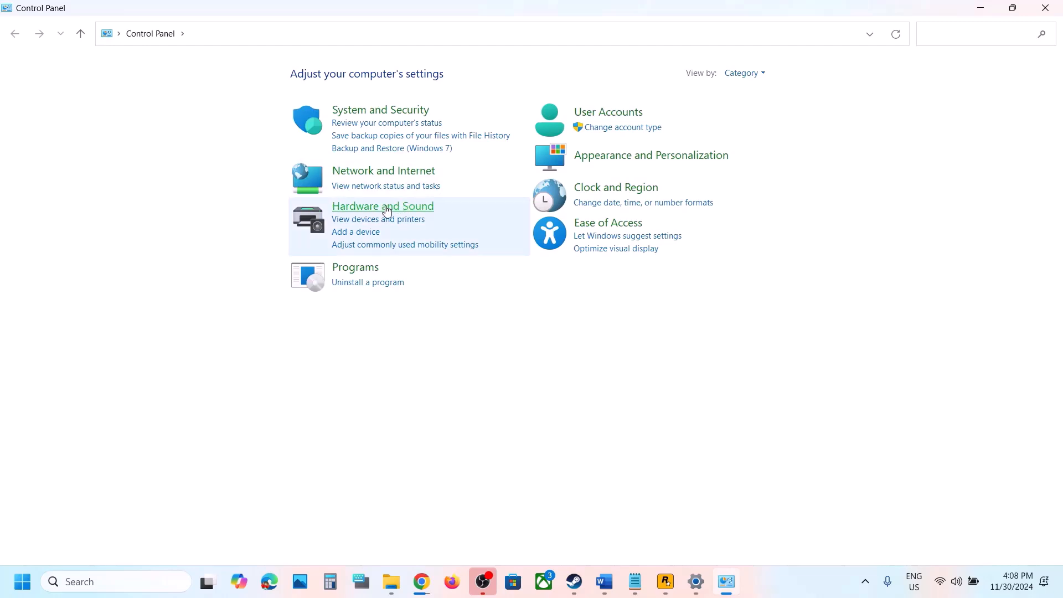
left_click(399, 210)
left_click(228, 188)
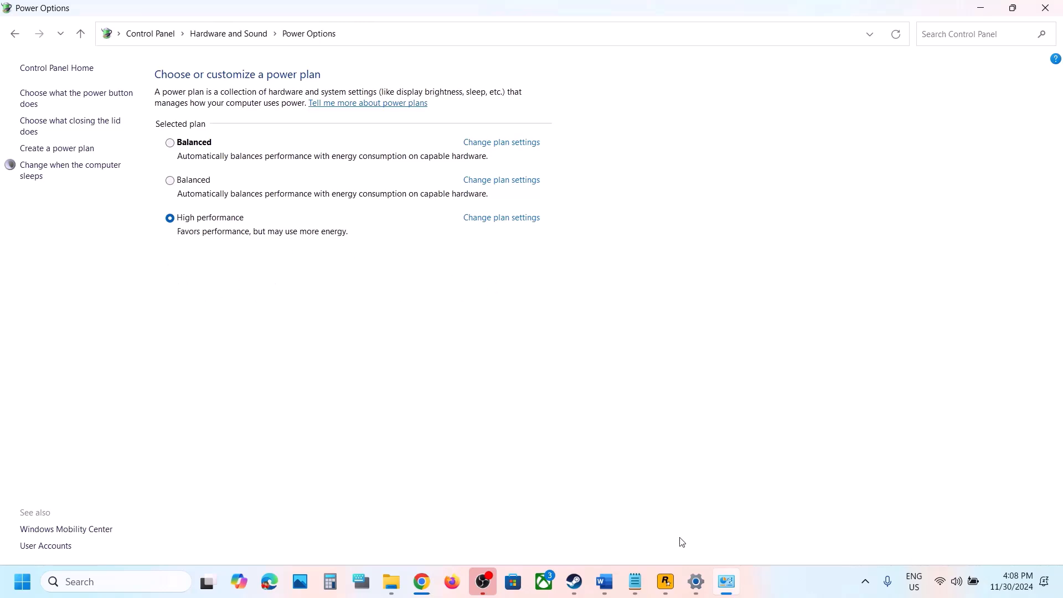
left_click(752, 567)
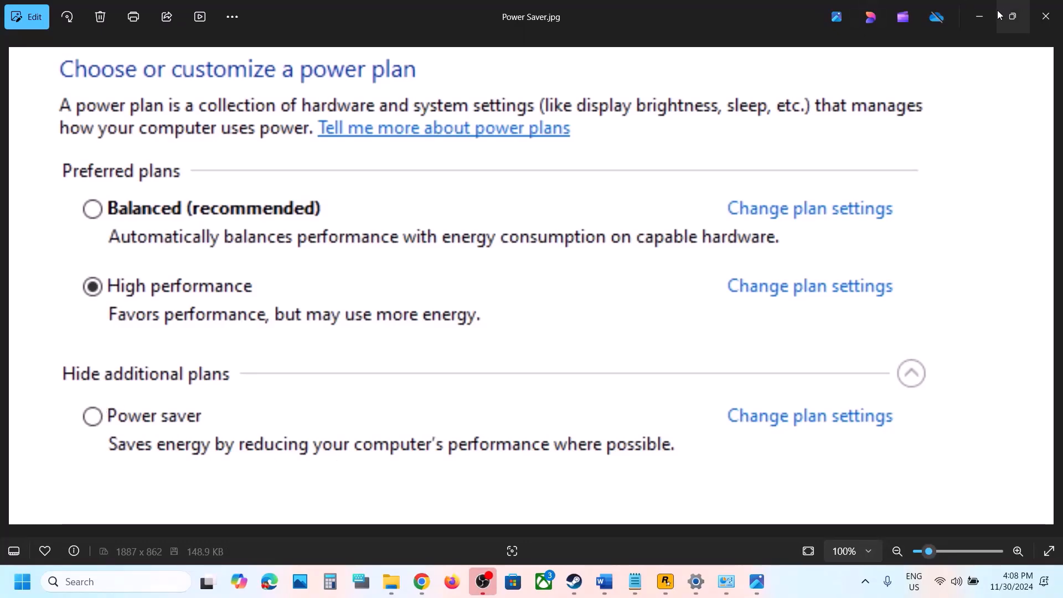
Minimize the power plan image and Power Options, bring up the Steam library, and return to the Word document.
left_click(979, 23)
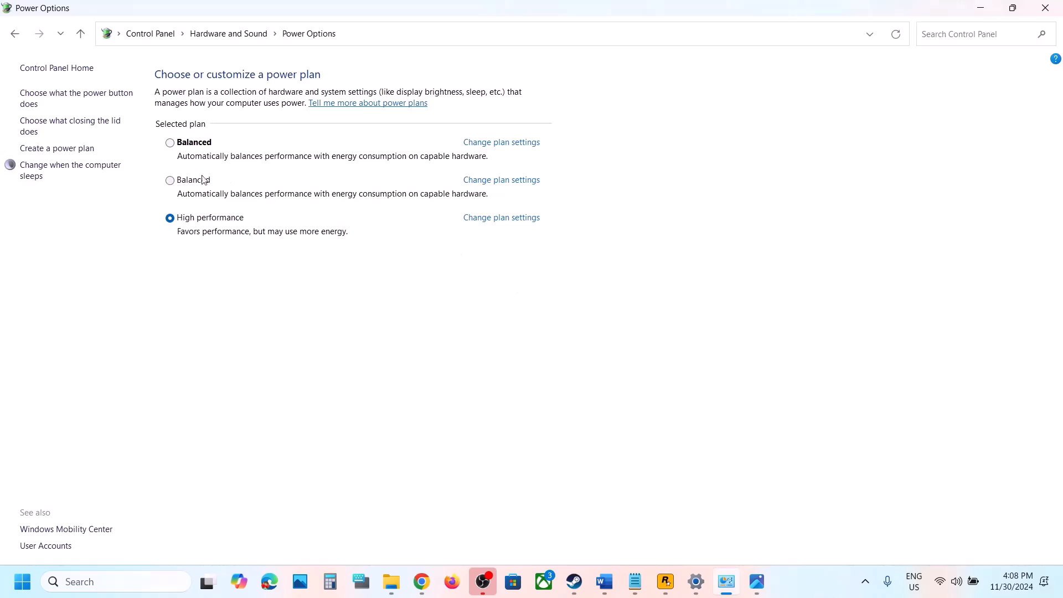
left_click(983, 8)
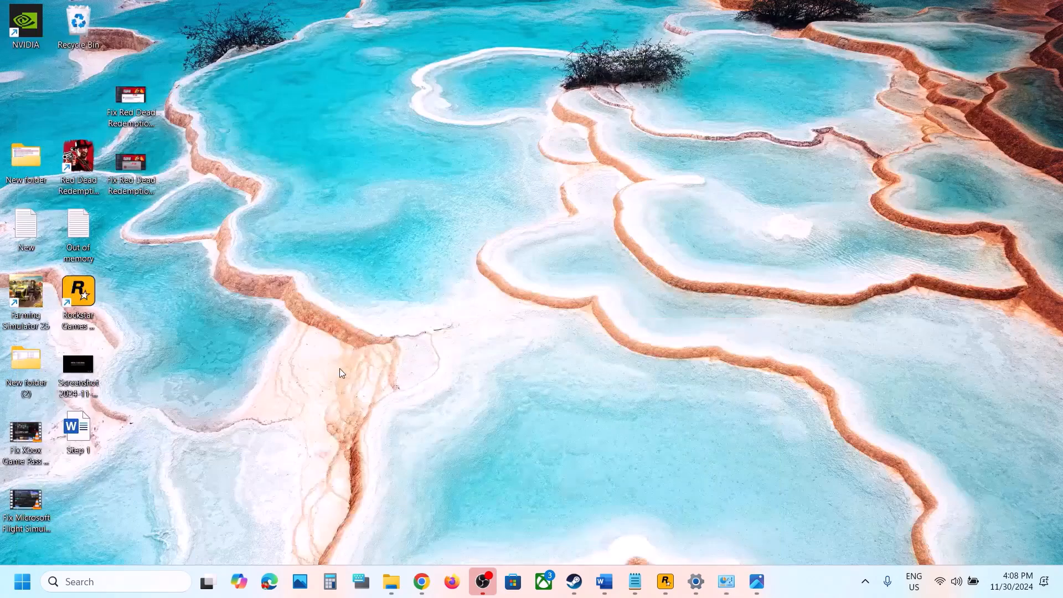
left_click(612, 586)
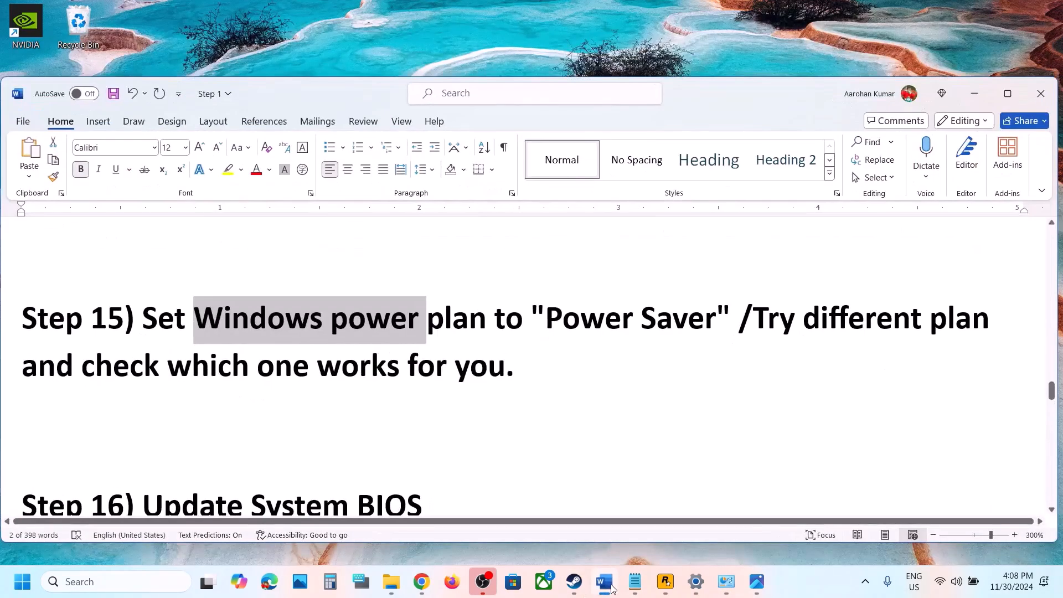
left_click(574, 582)
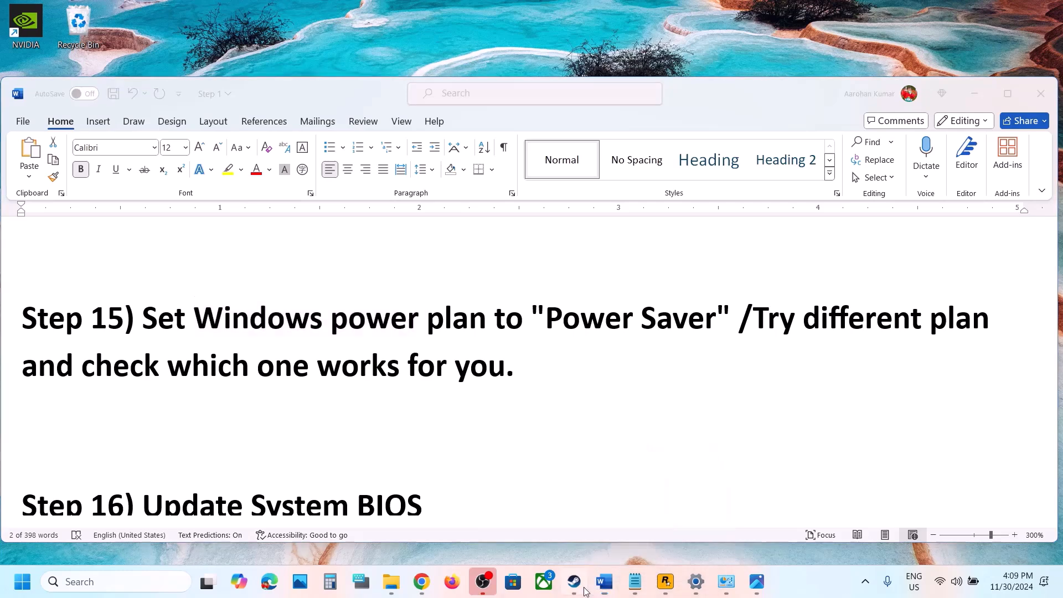
left_click(614, 588)
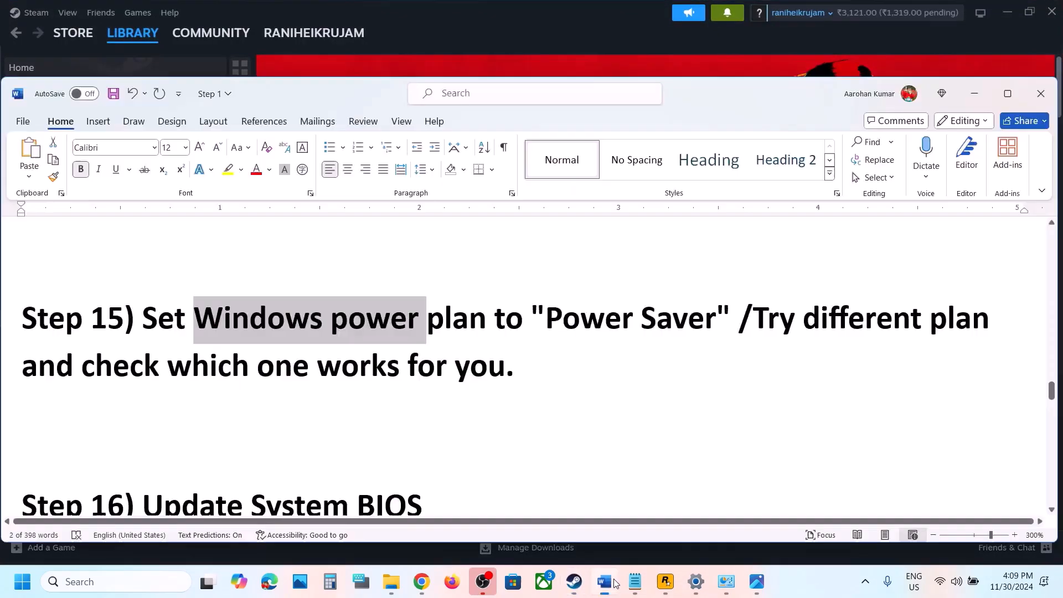
Highlight "Update System BIOS" in Step 16 and check the laptop's battery charge in quick settings.
scroll(440, 359, "down", 3)
left_click(452, 364, "shift")
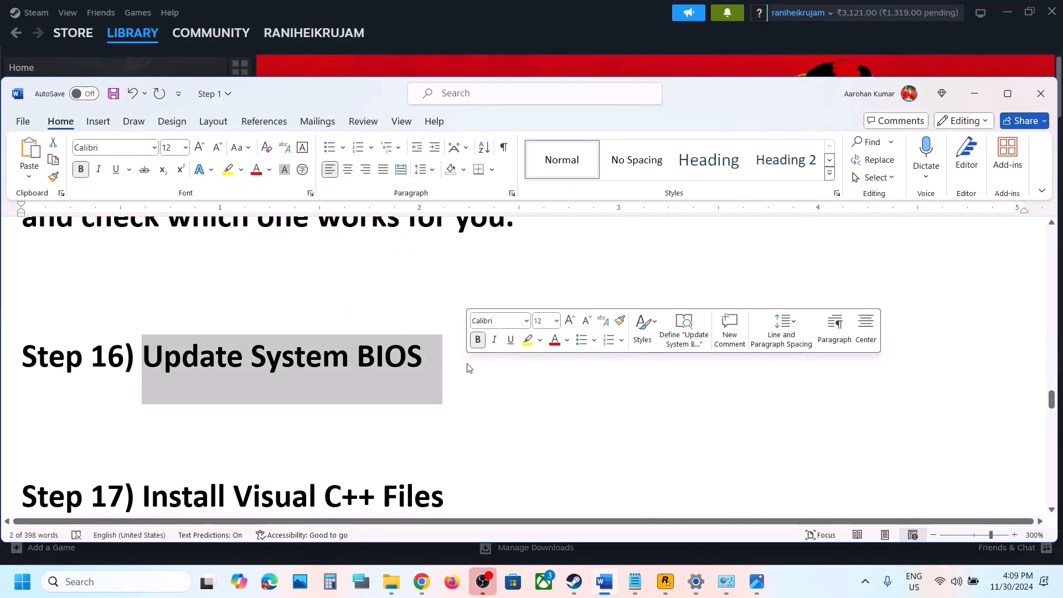
left_click(452, 365)
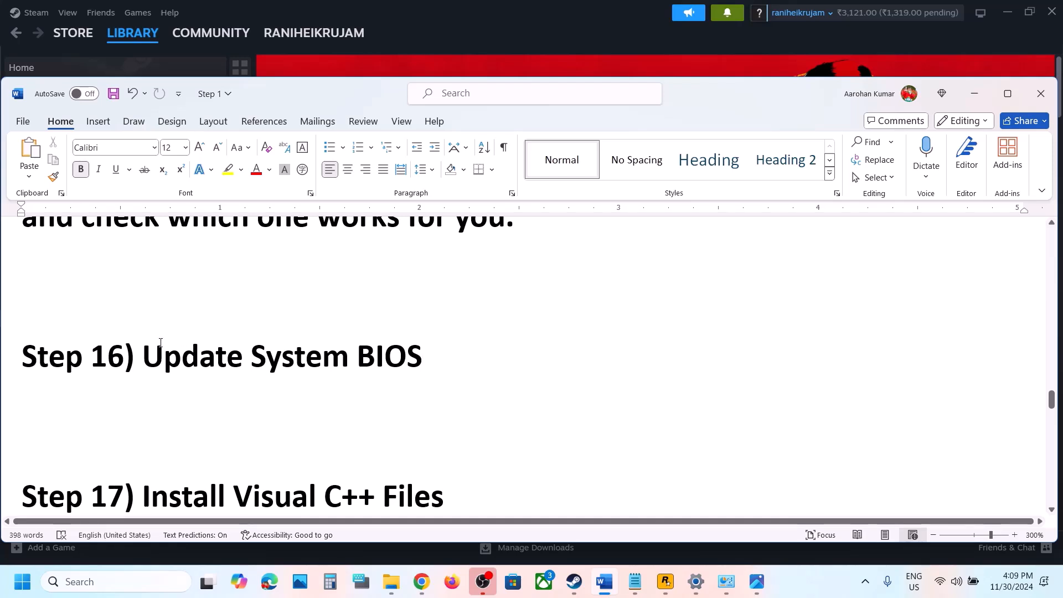
left_click_drag(144, 355, 422, 340)
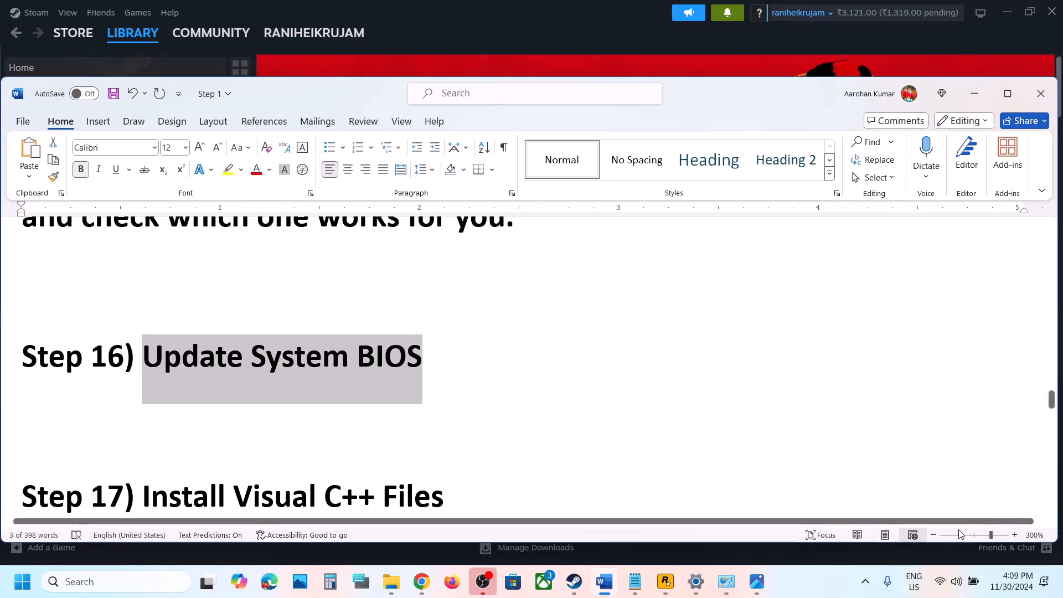
left_click(955, 586)
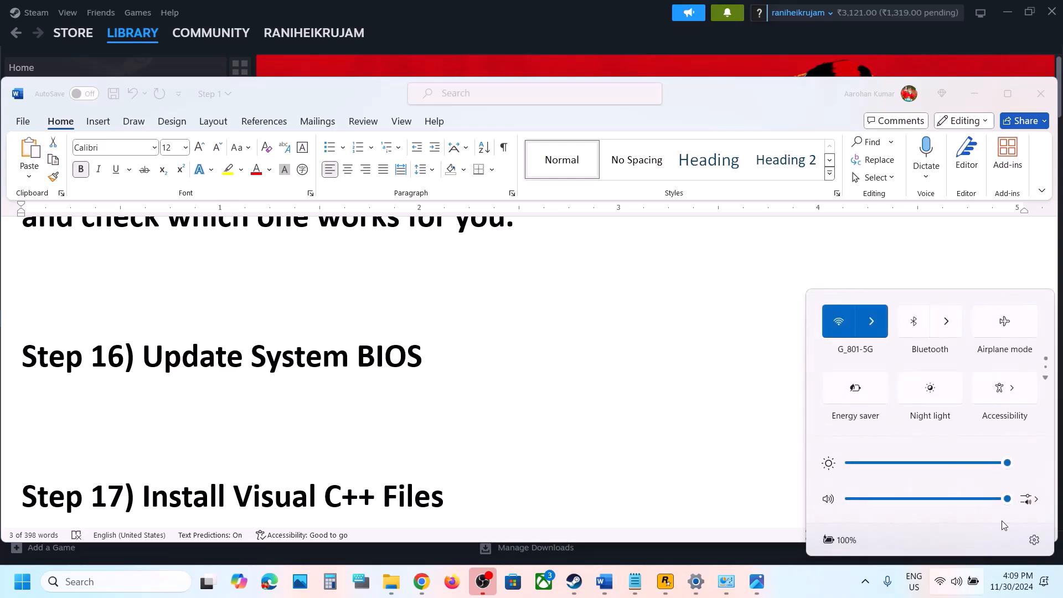
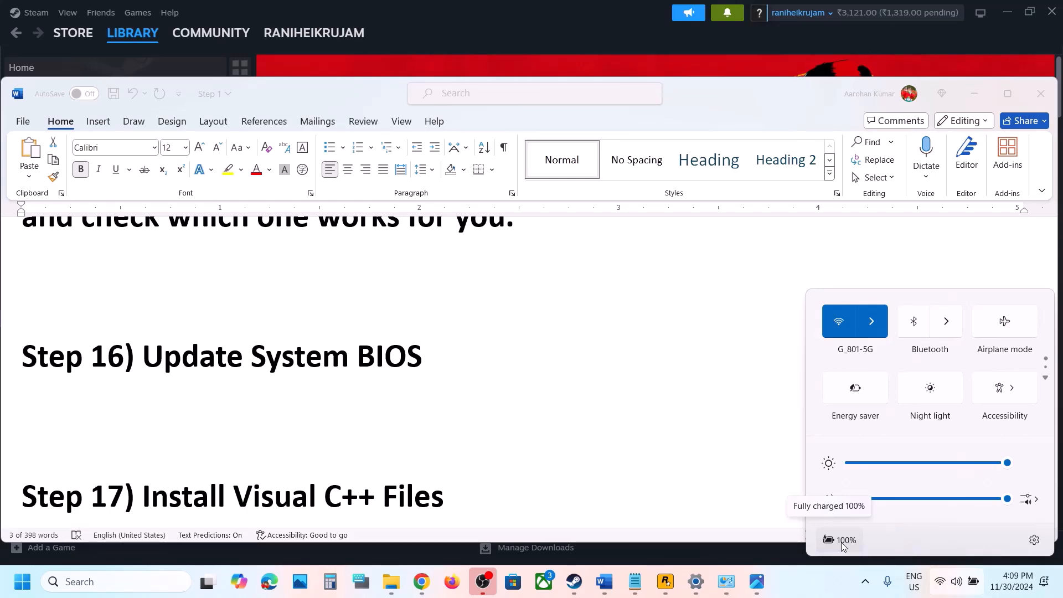
triple_click(381, 416)
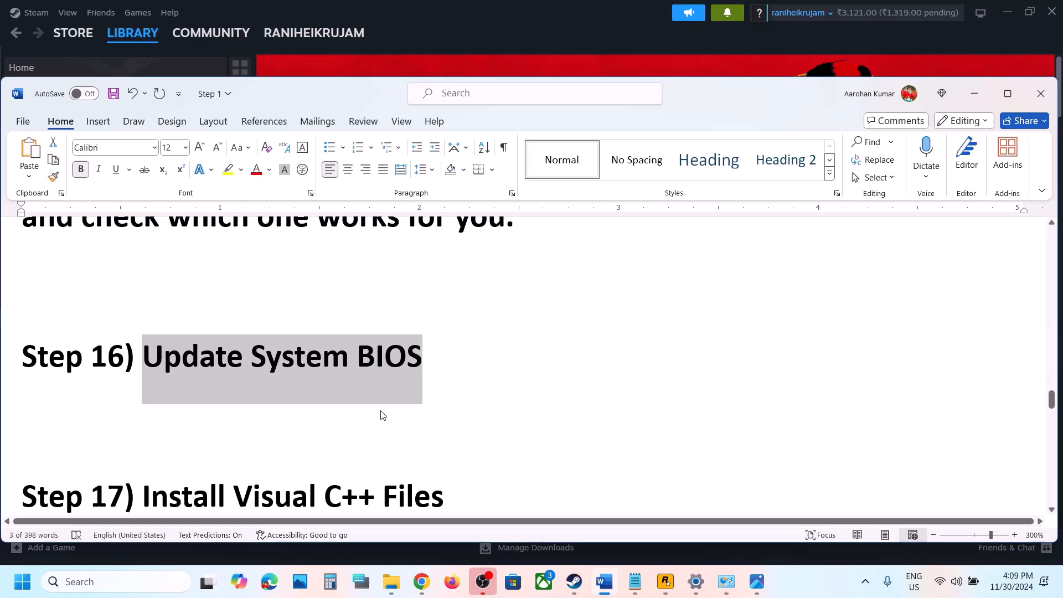
Maximize the Word document, select the Visual C++ link in Step 17, and open that page in a new Chrome tab.
left_click(1003, 90)
scroll(333, 440, "down", 2)
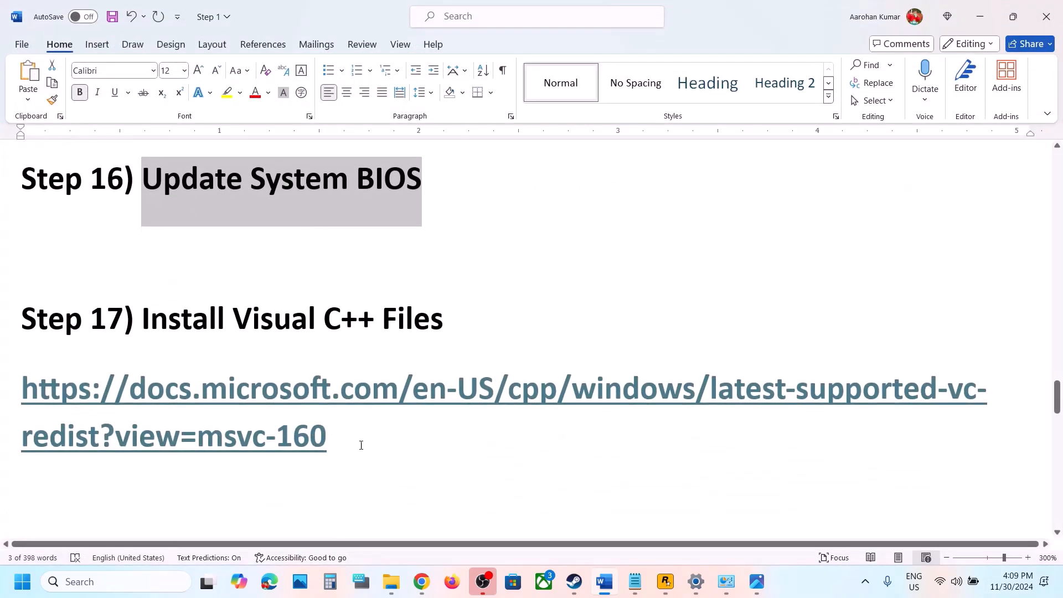
triple_click(34, 411)
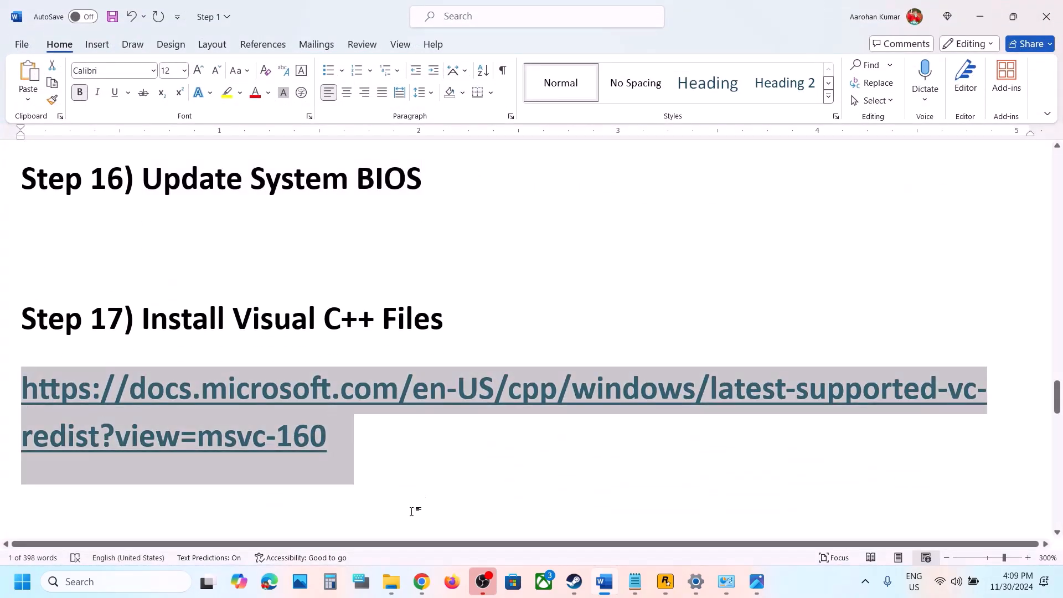
left_click(421, 582)
left_click(370, 15)
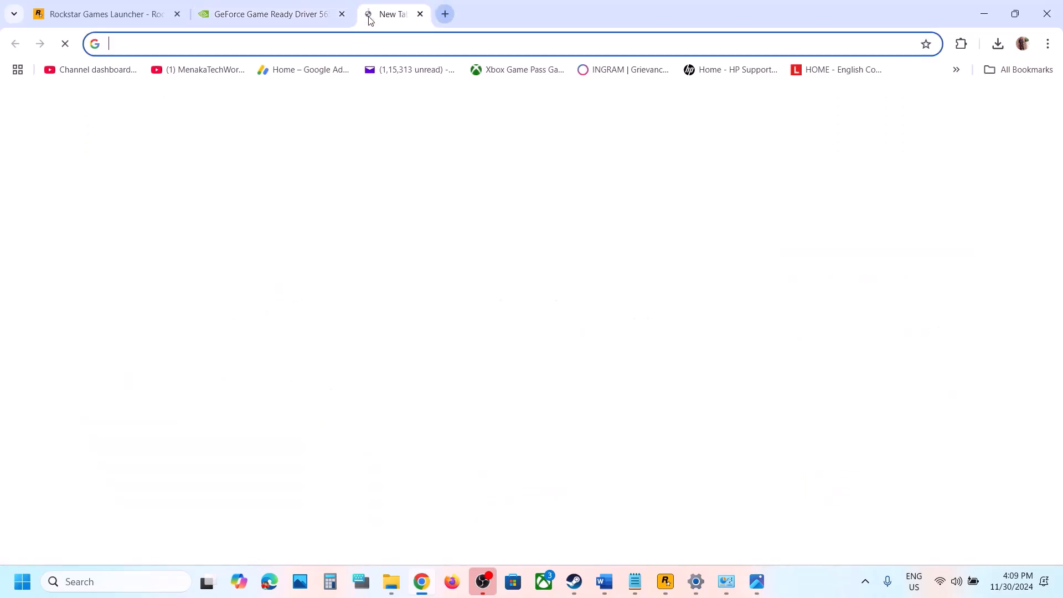
type("learn.microsoft.com/en-us/cpp/windows/latest-supported-vc-redist?view=msvc-160")
key("Return")
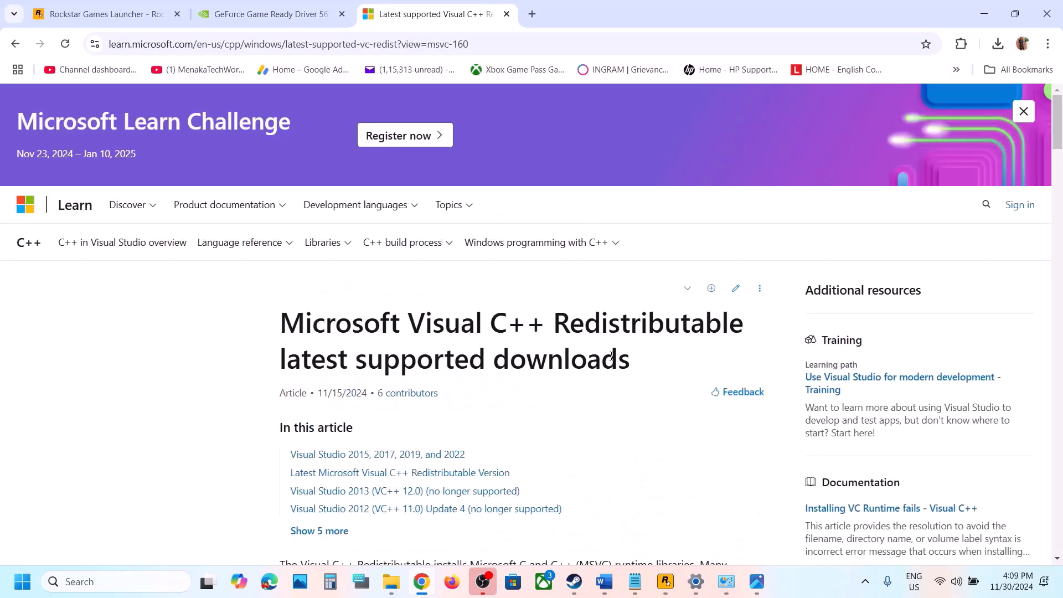
Download the X86 Visual C++ Redistributable, launch VC_redist.x86 (6).exe, and start its repair.
scroll(612, 356, "down", 15)
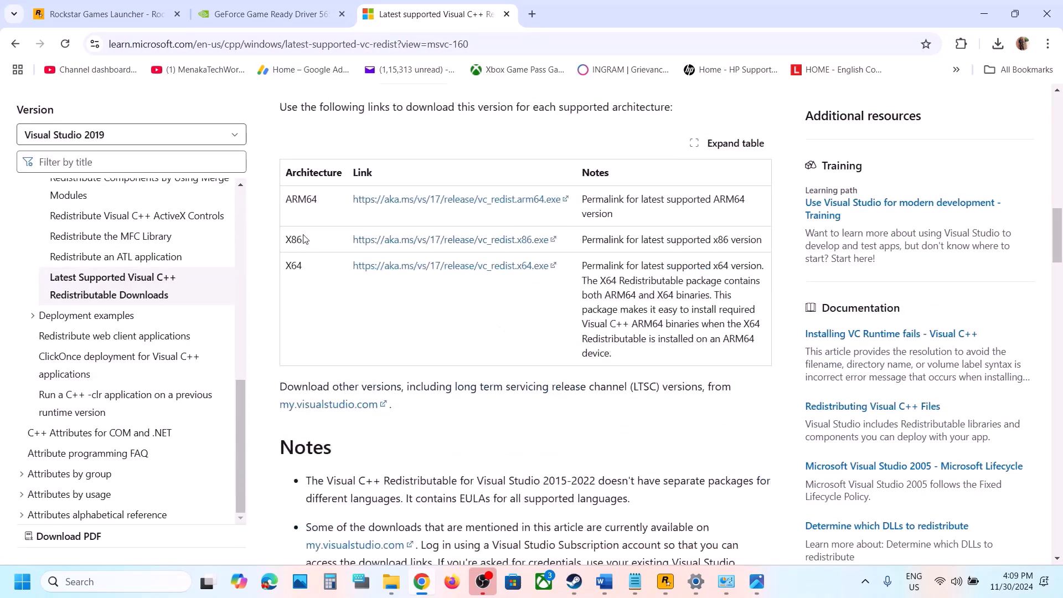
double_click(297, 235)
left_click(302, 267)
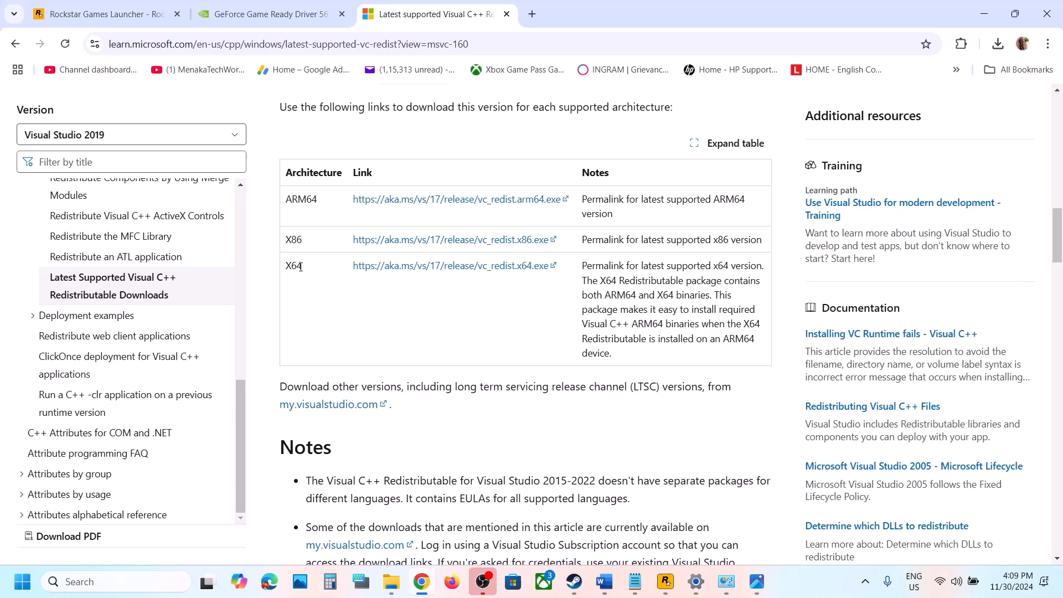
left_click(432, 242)
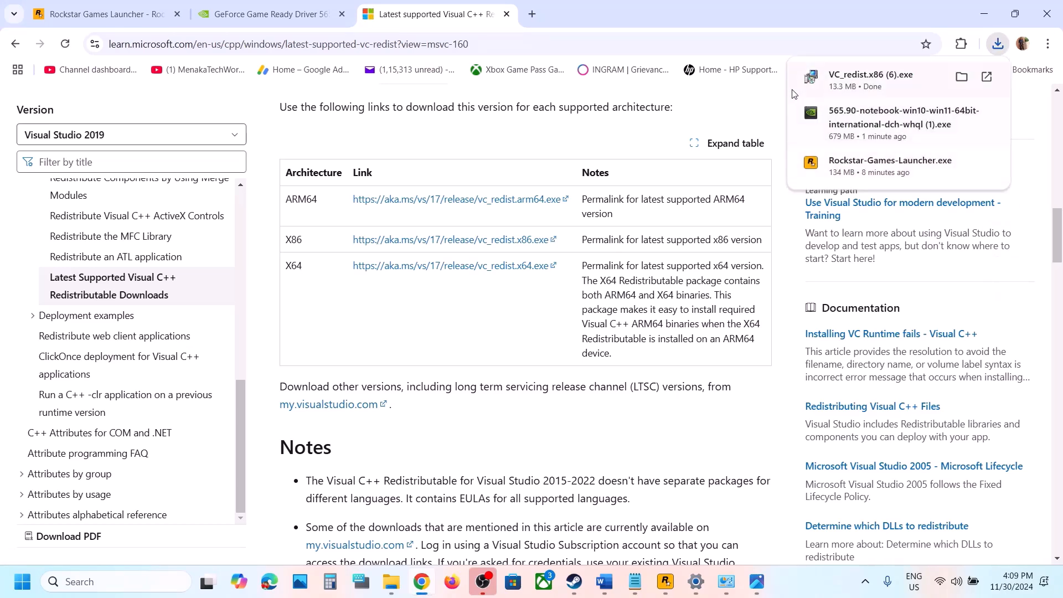
left_click(857, 87)
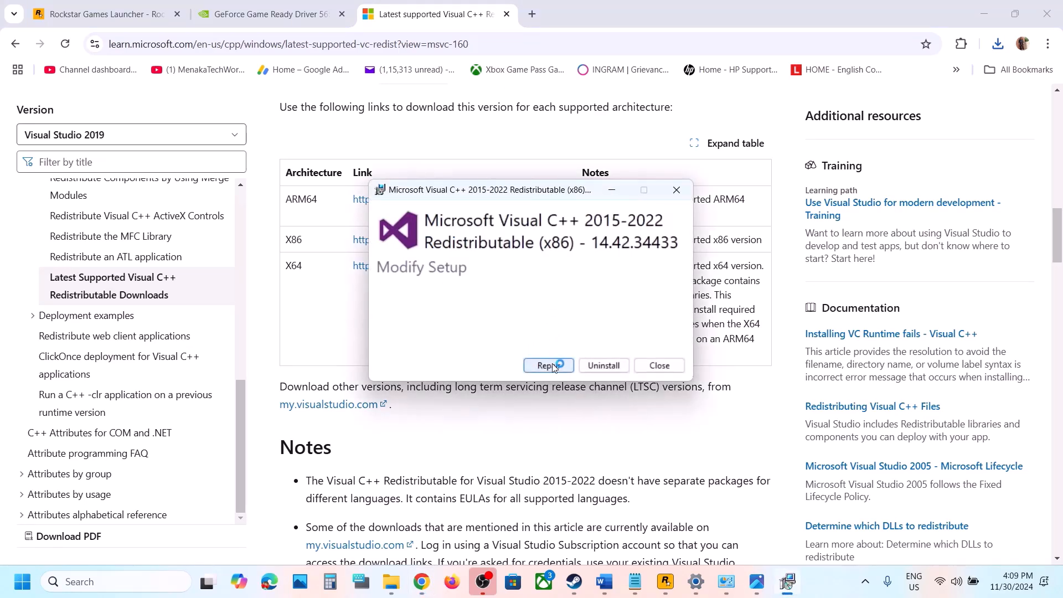
left_click(549, 367)
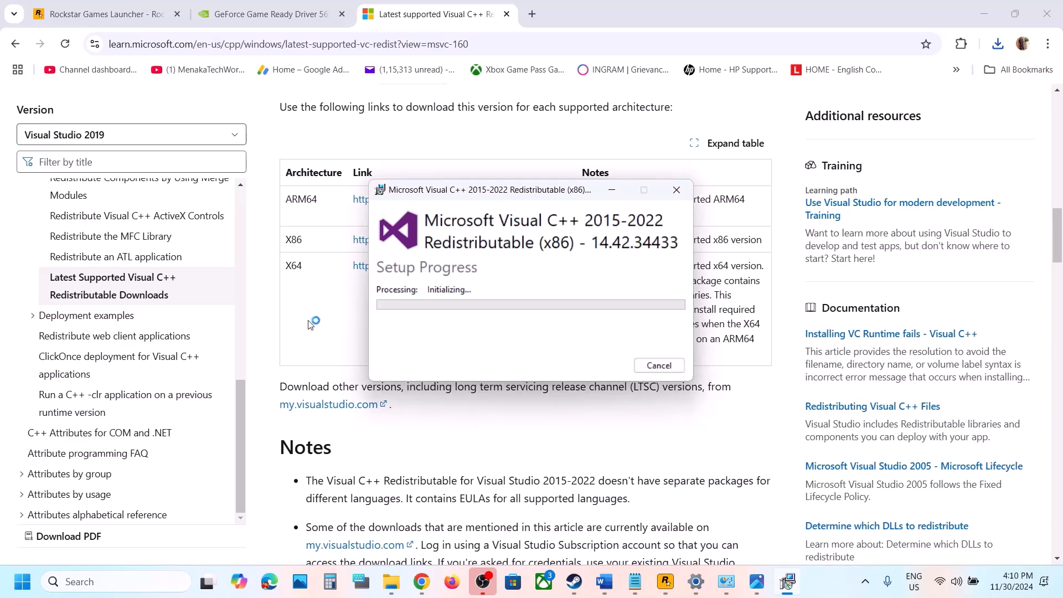
Download the X64 Visual C++ Redistributable from the architecture table.
double_click(294, 265)
left_click(473, 265)
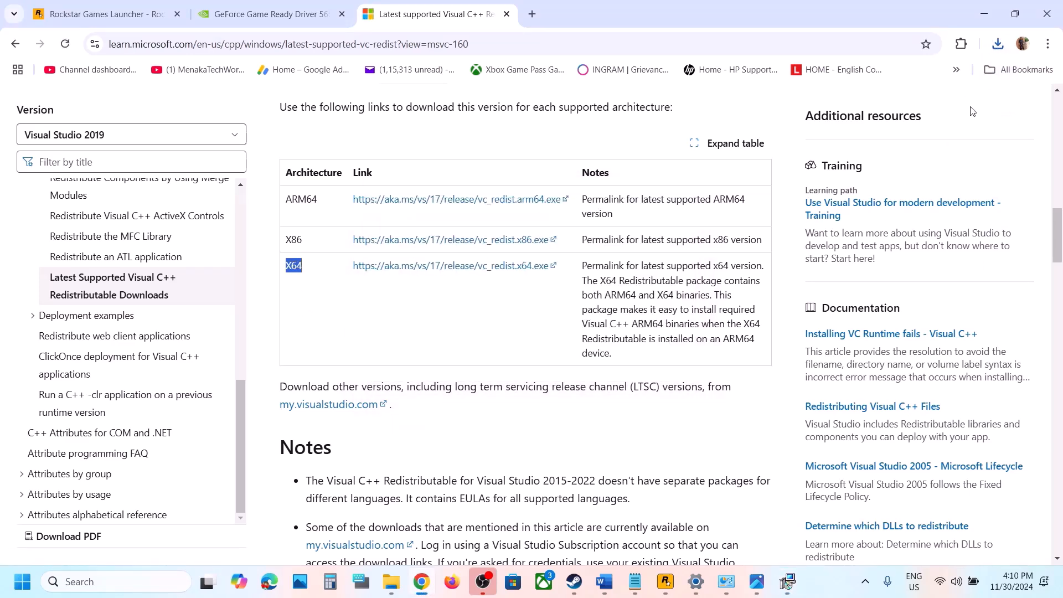
left_click(998, 43)
left_click(864, 140)
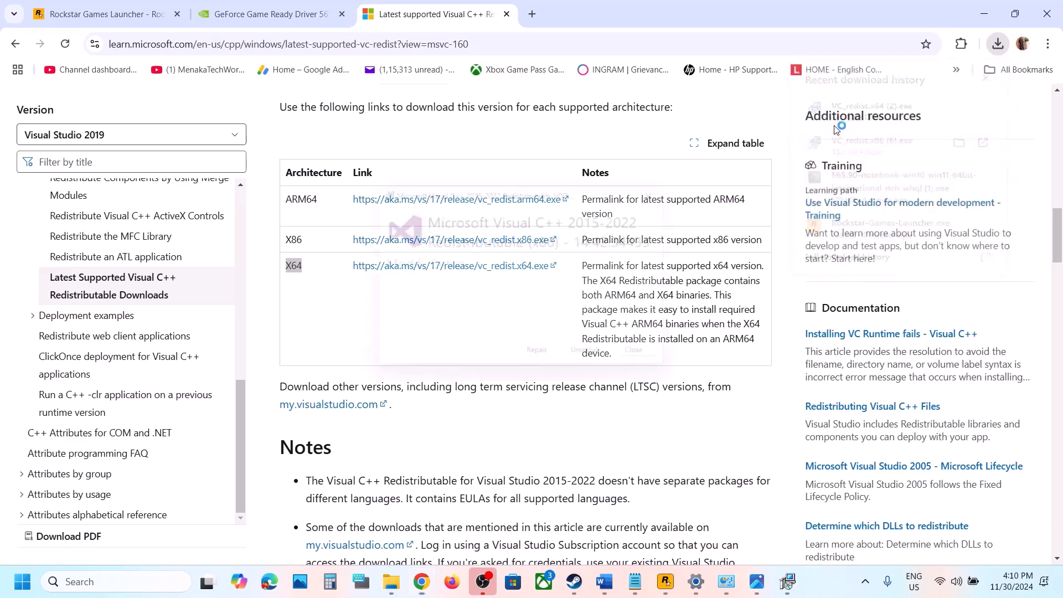
left_click(677, 189)
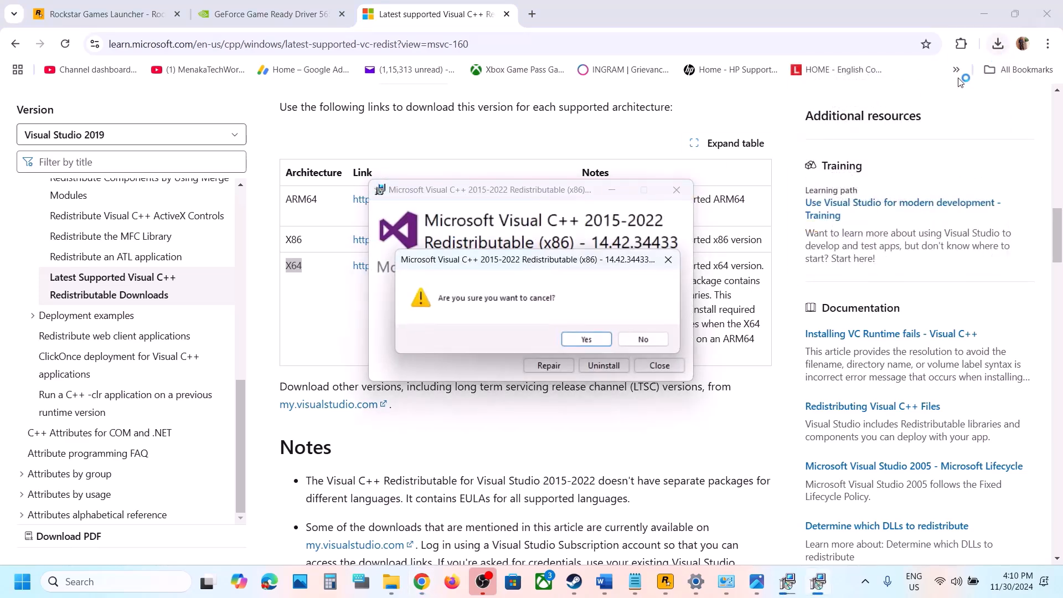
left_click(633, 340)
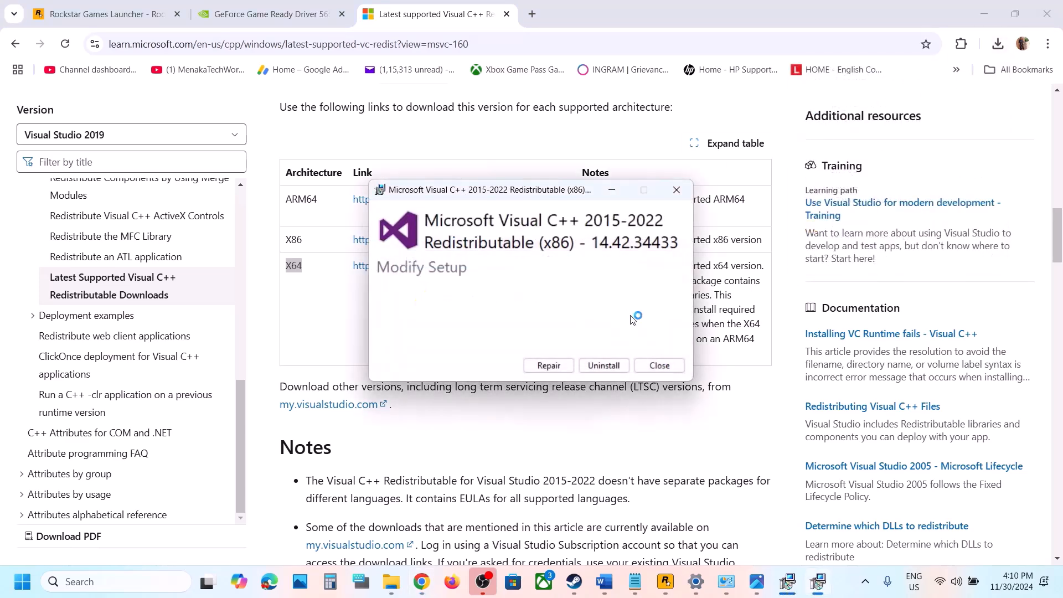
Launch the downloaded VC_redist.x64 (2).exe and start the repair of the x64 redistributable.
left_click(997, 43)
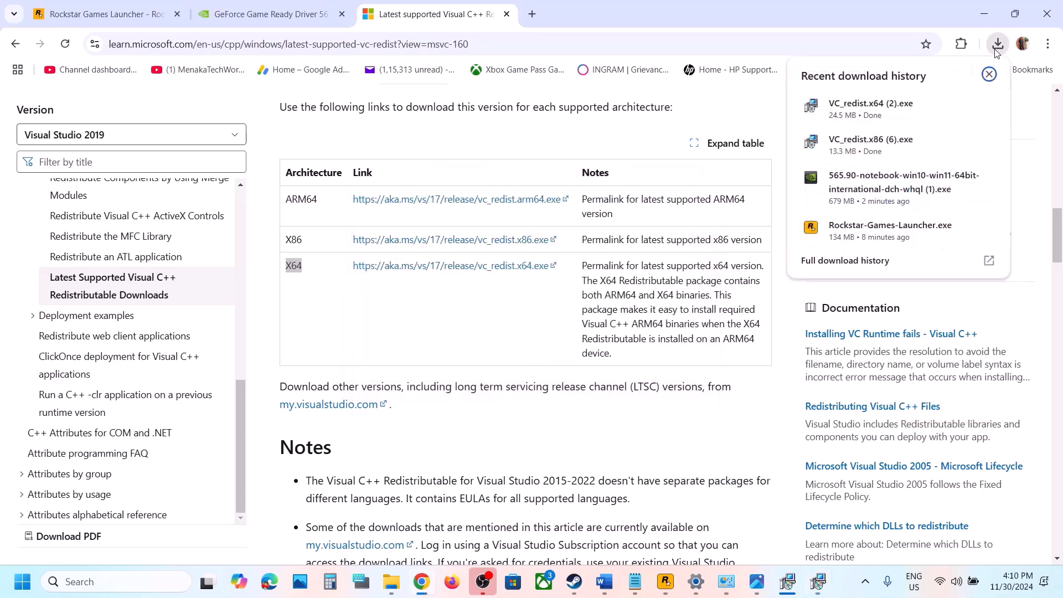
left_click(886, 105)
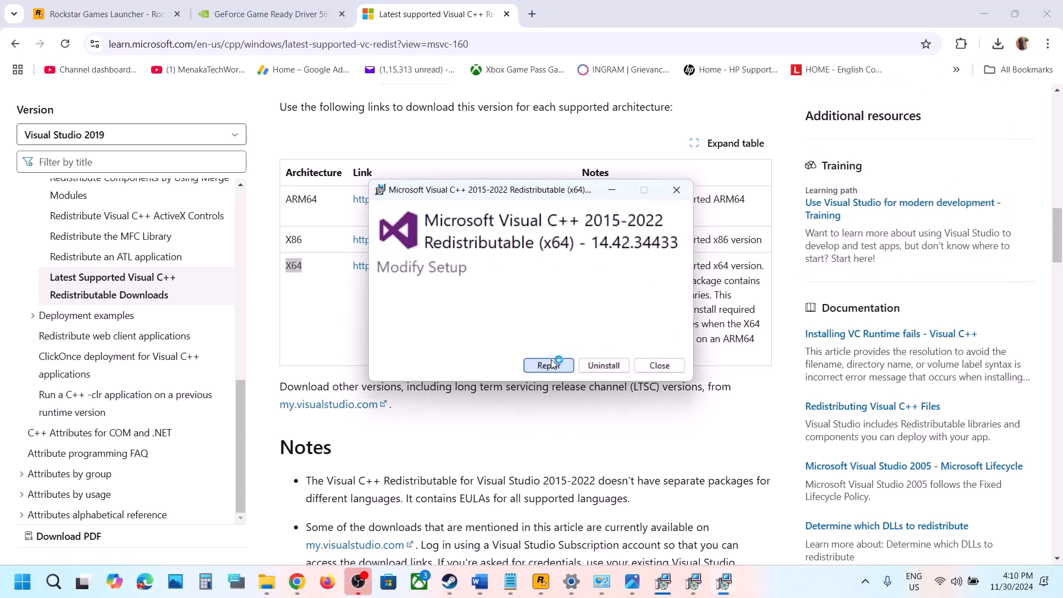
left_click(556, 366)
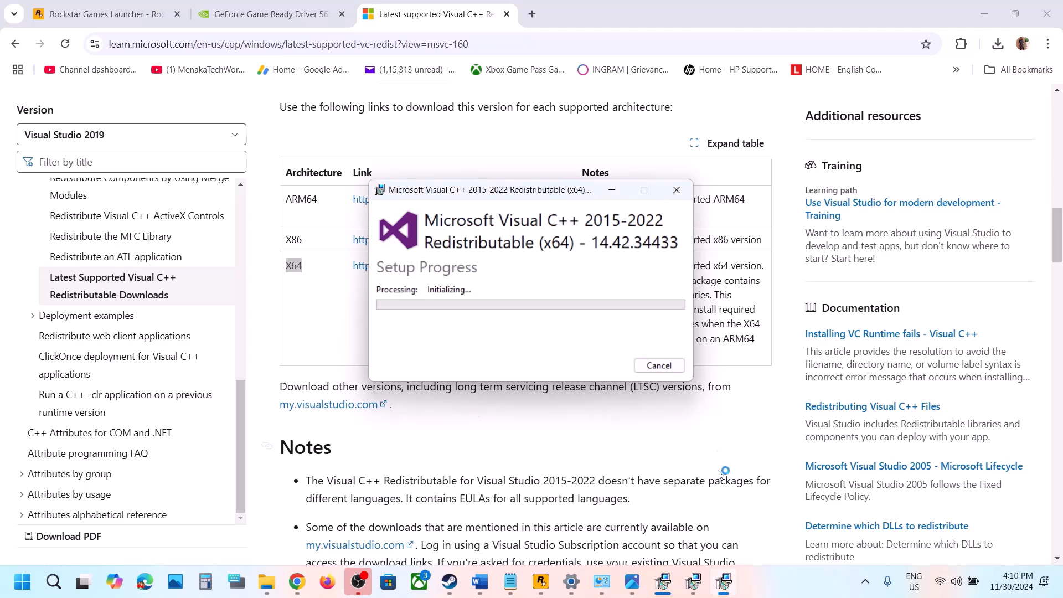
Bring up the x86 and x64 redistributable setup windows and arrange them side by side.
left_click(667, 583)
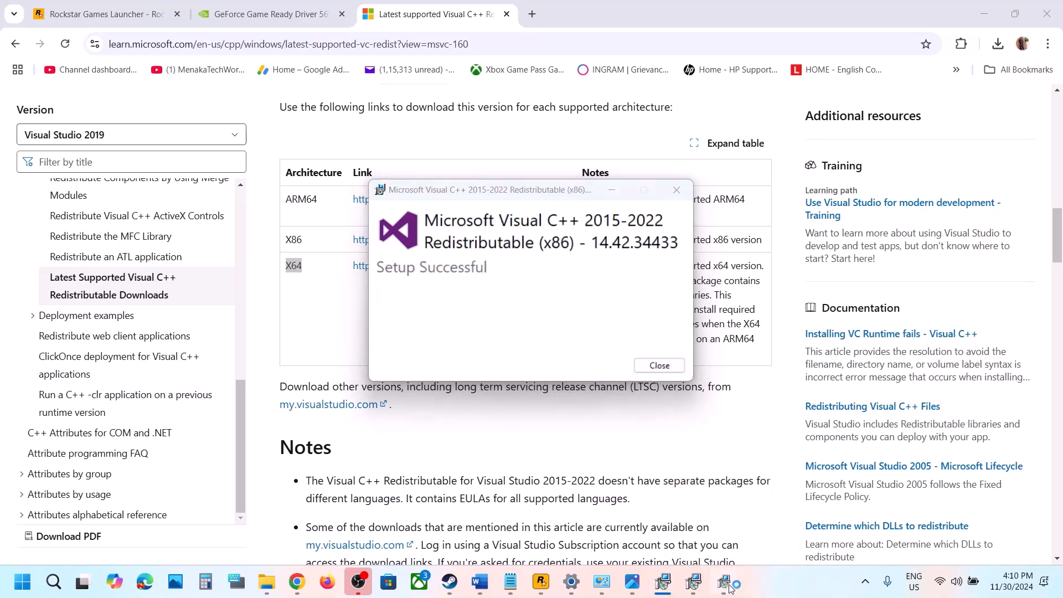
left_click(727, 582)
left_click_drag(565, 198, 280, 295)
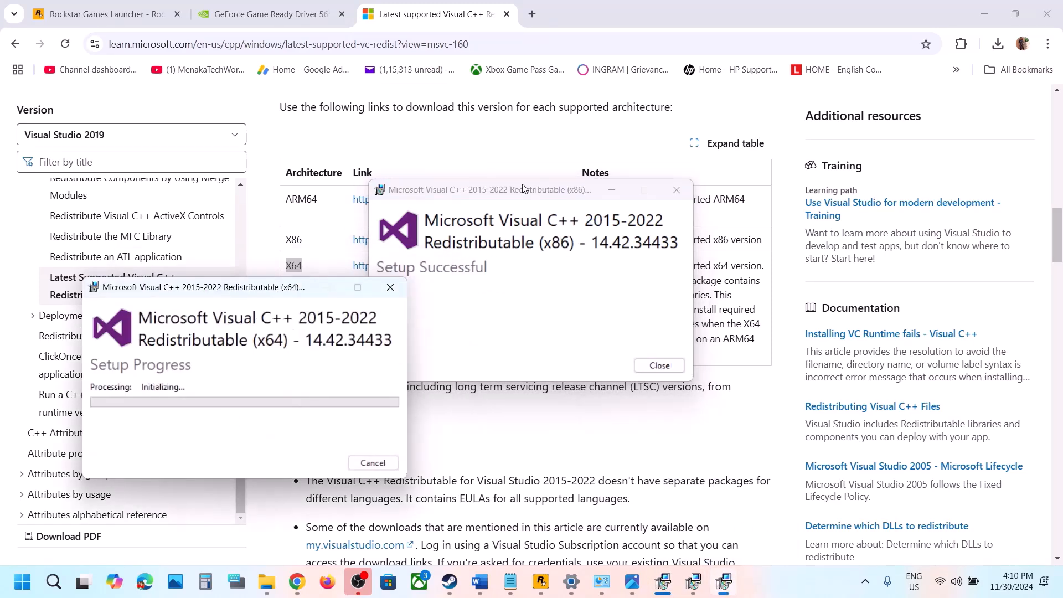
left_click_drag(524, 189, 662, 234)
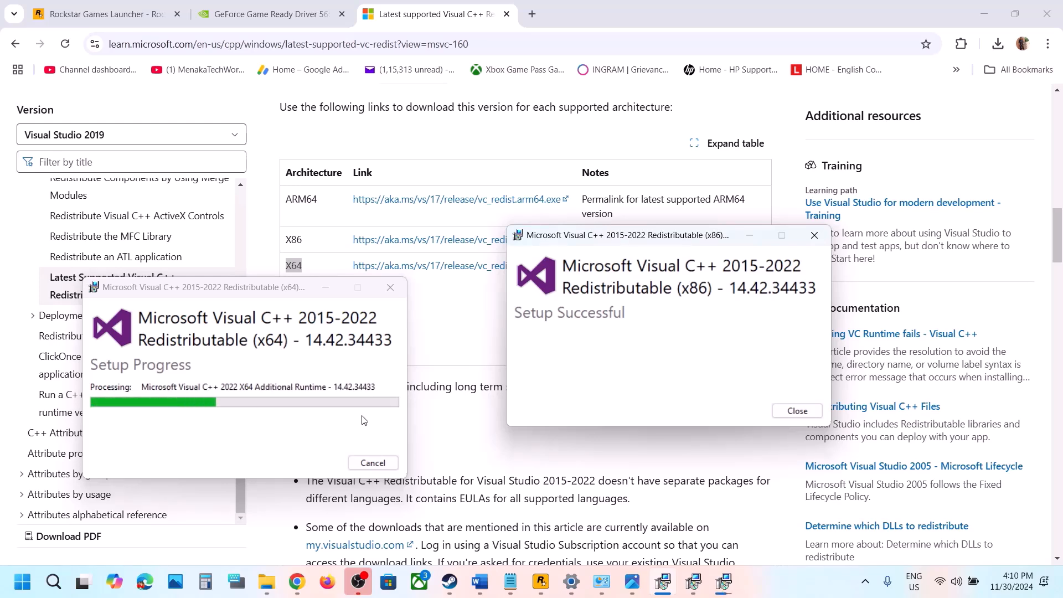
Show the Windows Restart option without using it, and switch to the Red Dead Redemption 2 page in Steam.
left_click(25, 582)
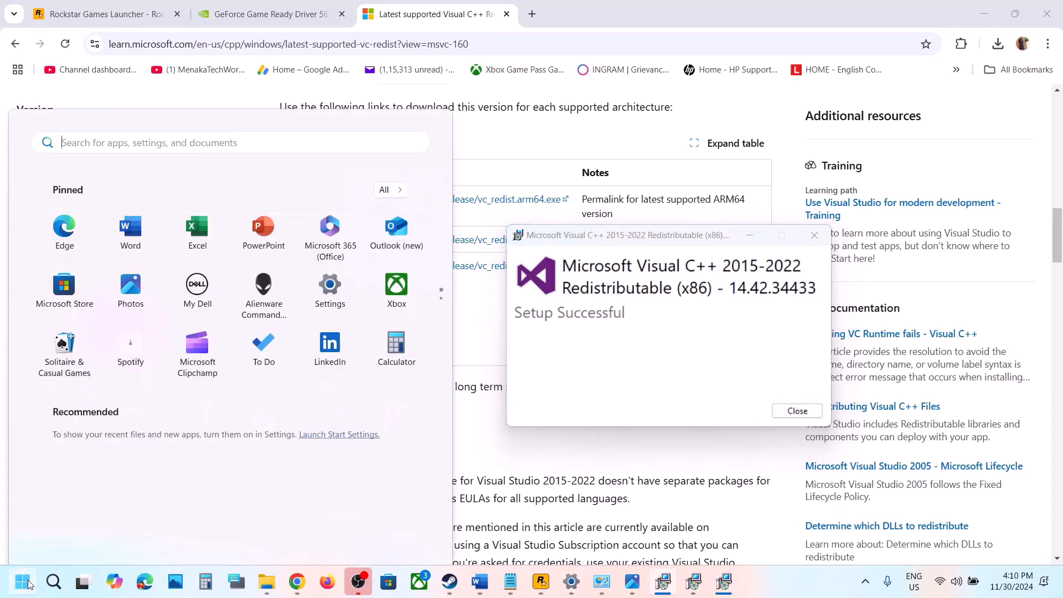
left_click(400, 538)
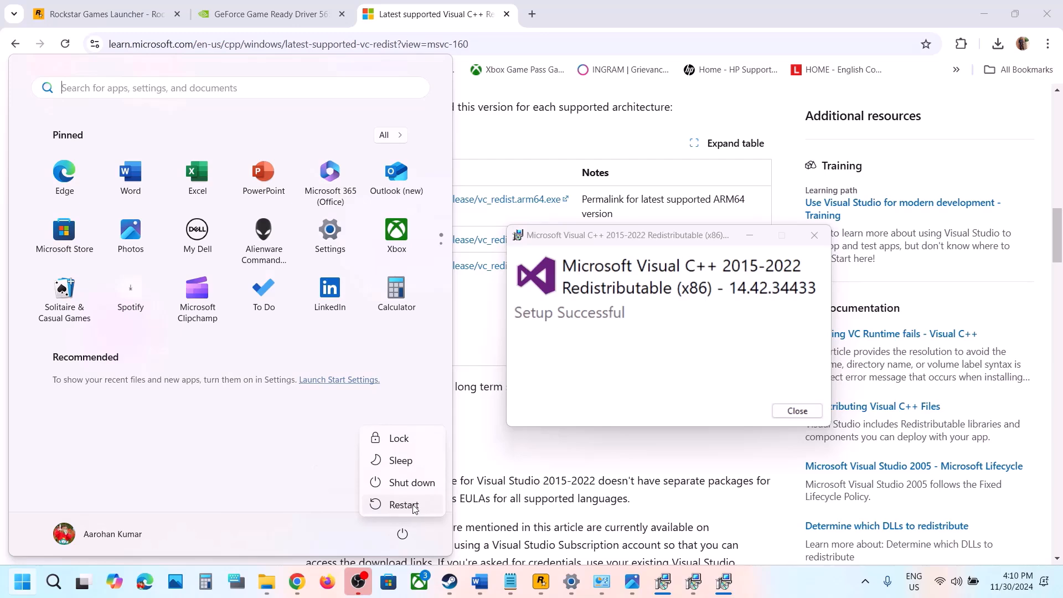
left_click(448, 582)
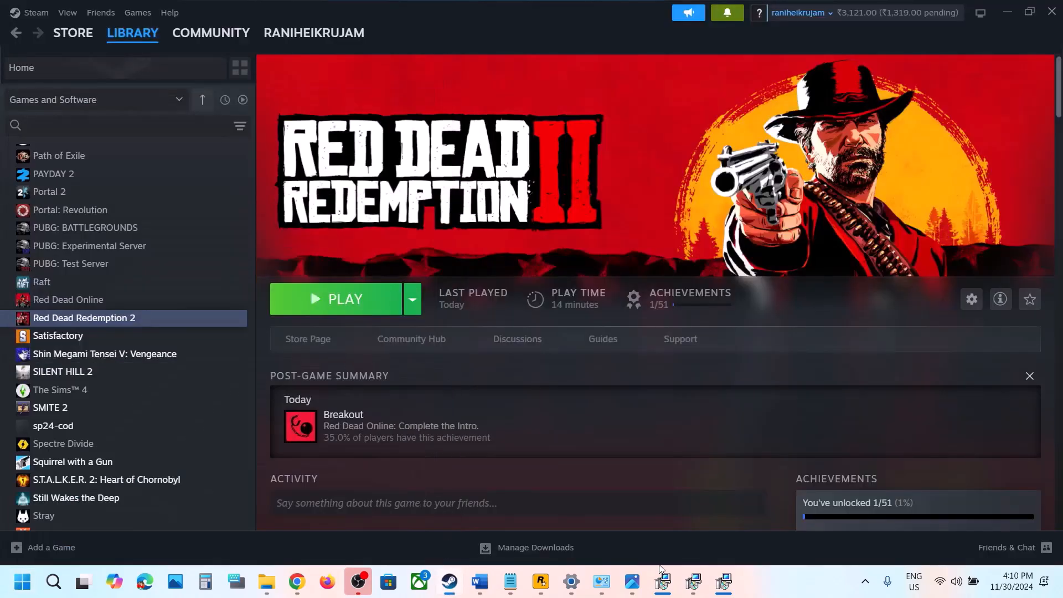
Switch back to the Word document and go to Step 18 about unplugging external devices and closing overlays.
left_click(479, 582)
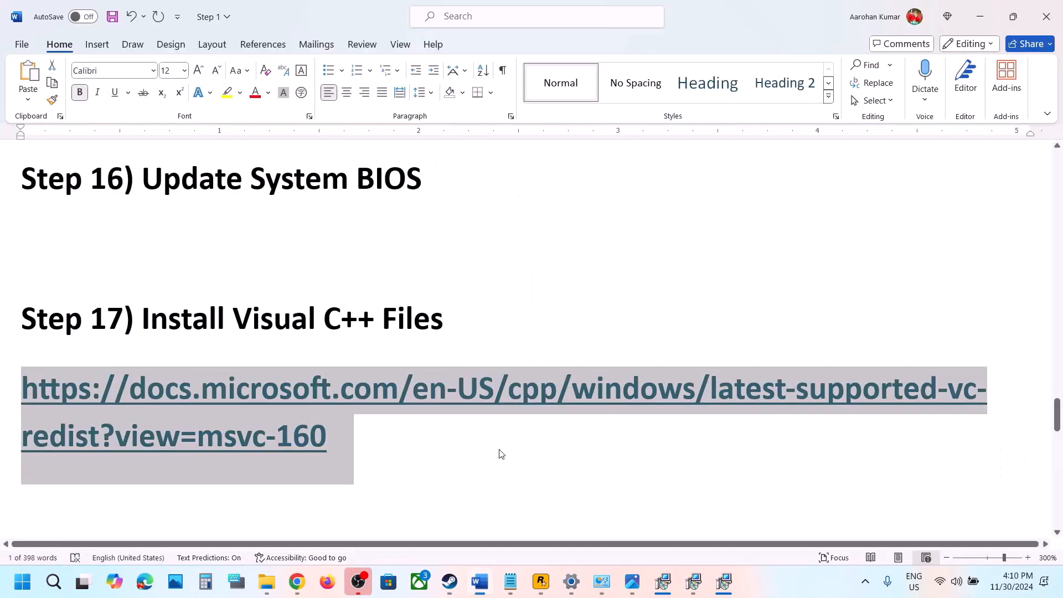
scroll(482, 438, "down", 2)
scroll(464, 430, "down", 4)
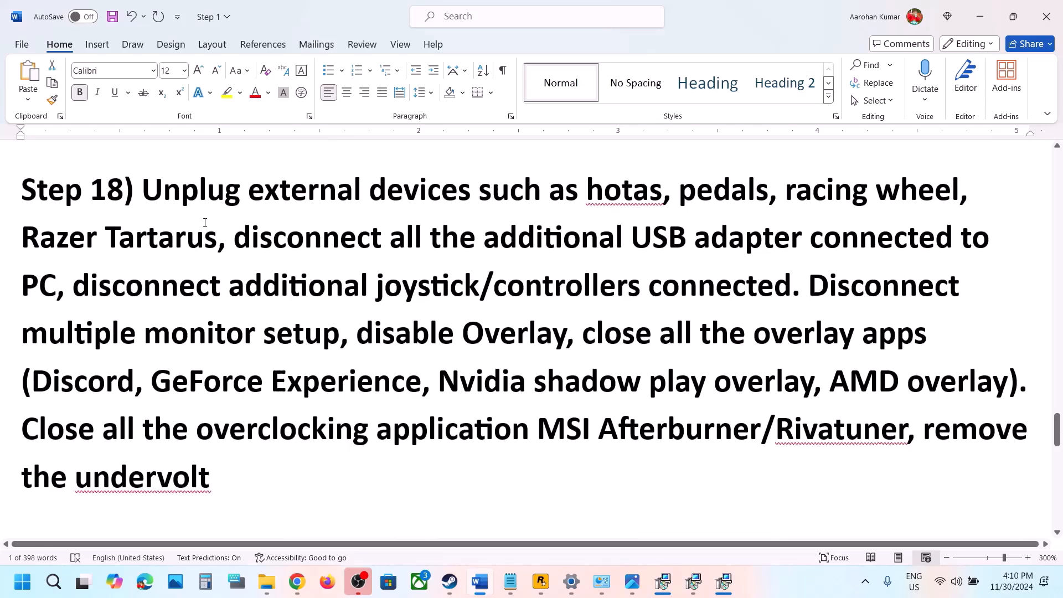
Highlight Step 18's instructions on unplugging external devices, then the phrase "disable Overlay".
left_click_drag(146, 198, 566, 339)
left_click(72, 286)
left_click(823, 303)
left_click(358, 339)
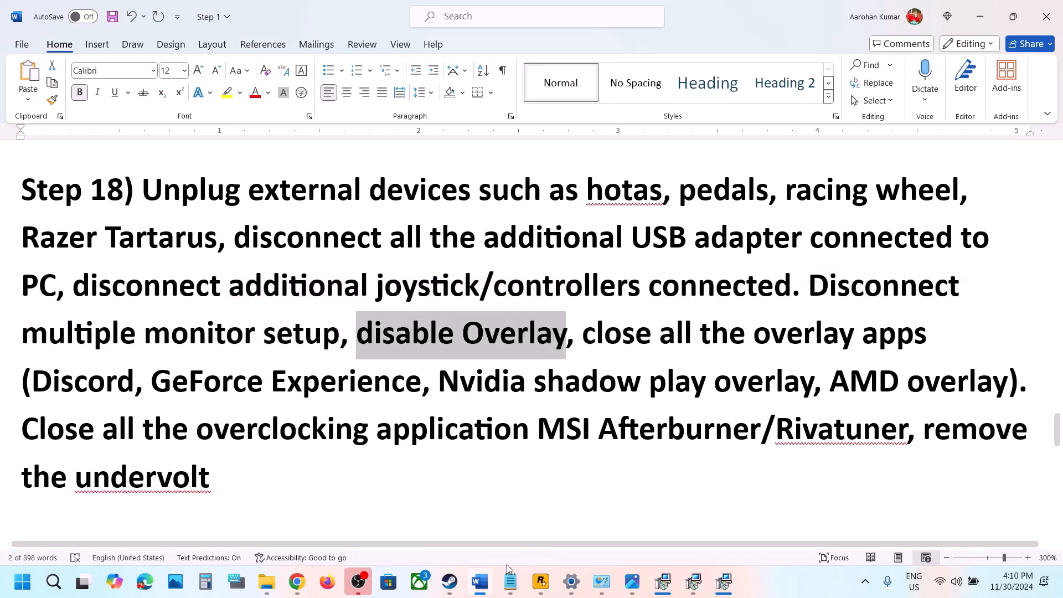
Switch to Steam and disable the Steam Overlay while in-game in the properties of Red Dead Redemption 2.
left_click(450, 583)
right_click(117, 324)
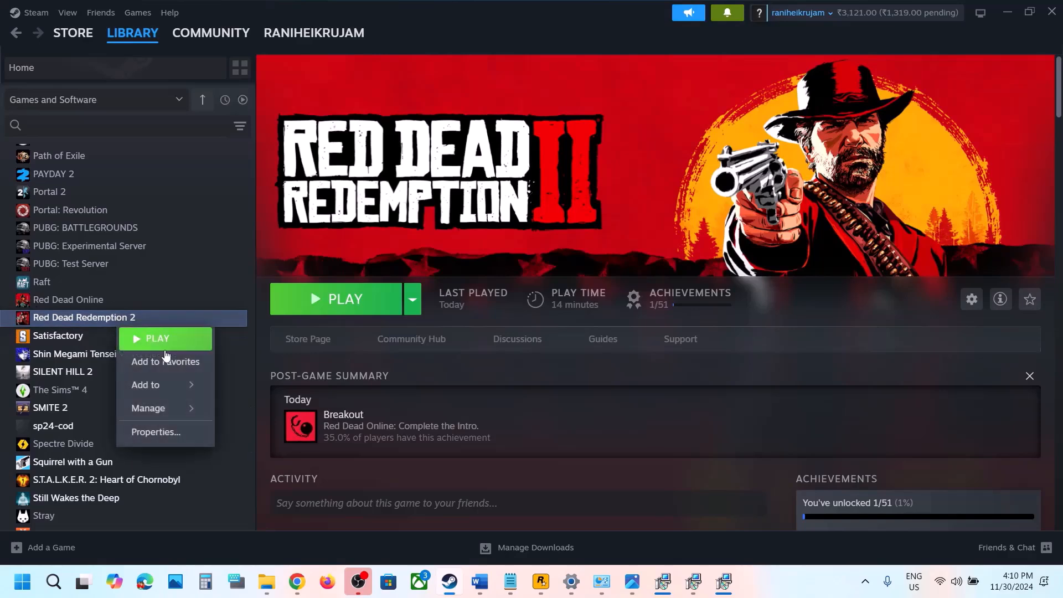
left_click(169, 431)
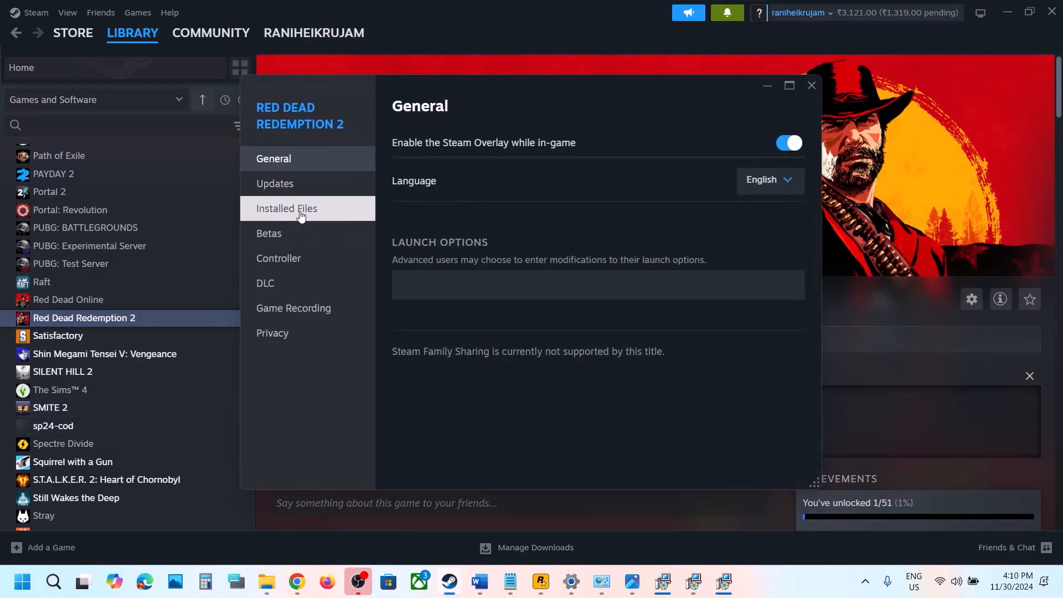
left_click(301, 214)
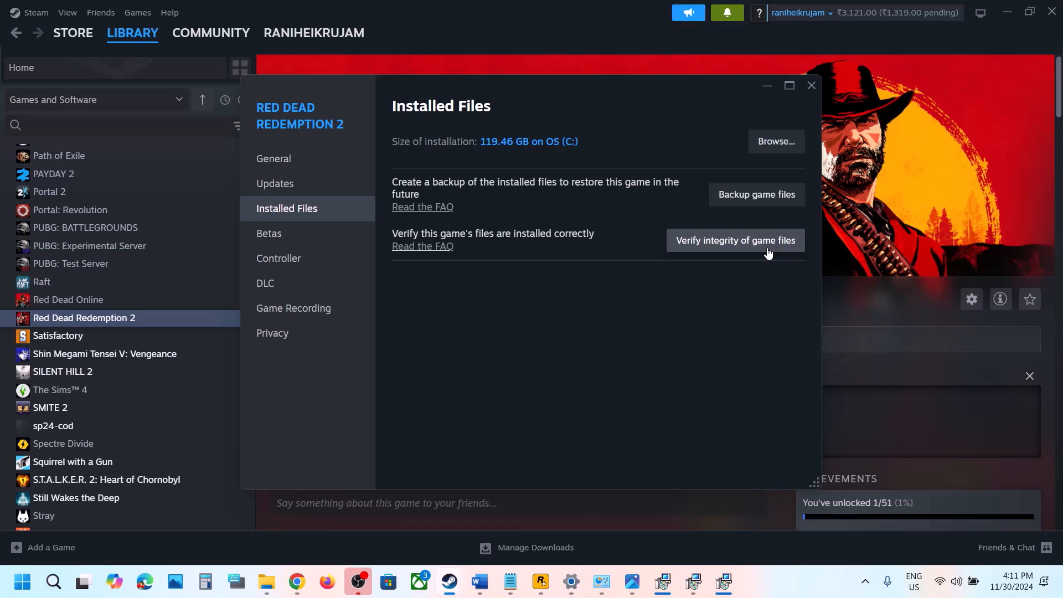
left_click(267, 160)
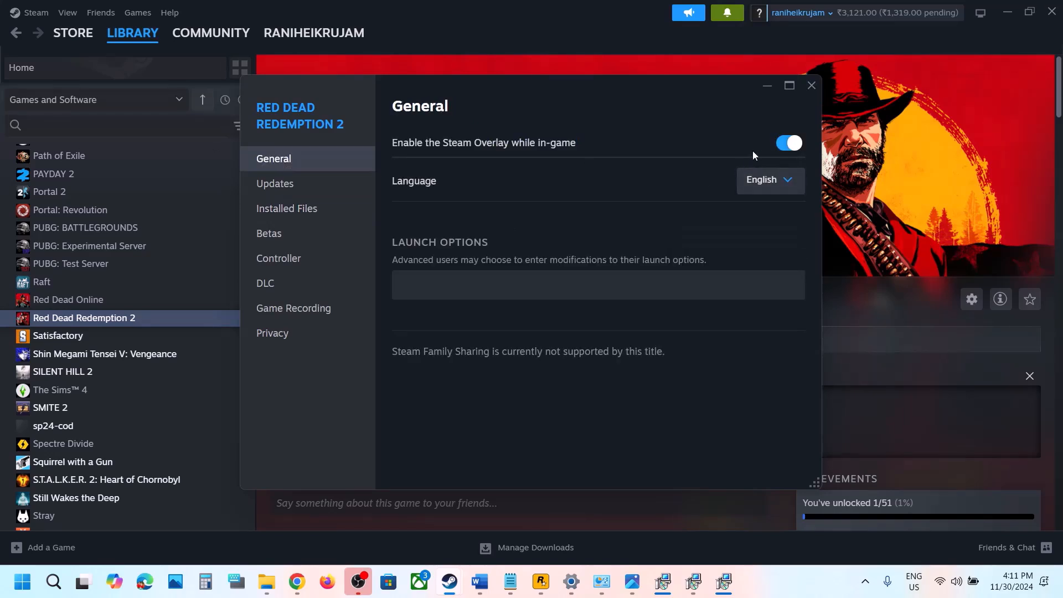
left_click(779, 147)
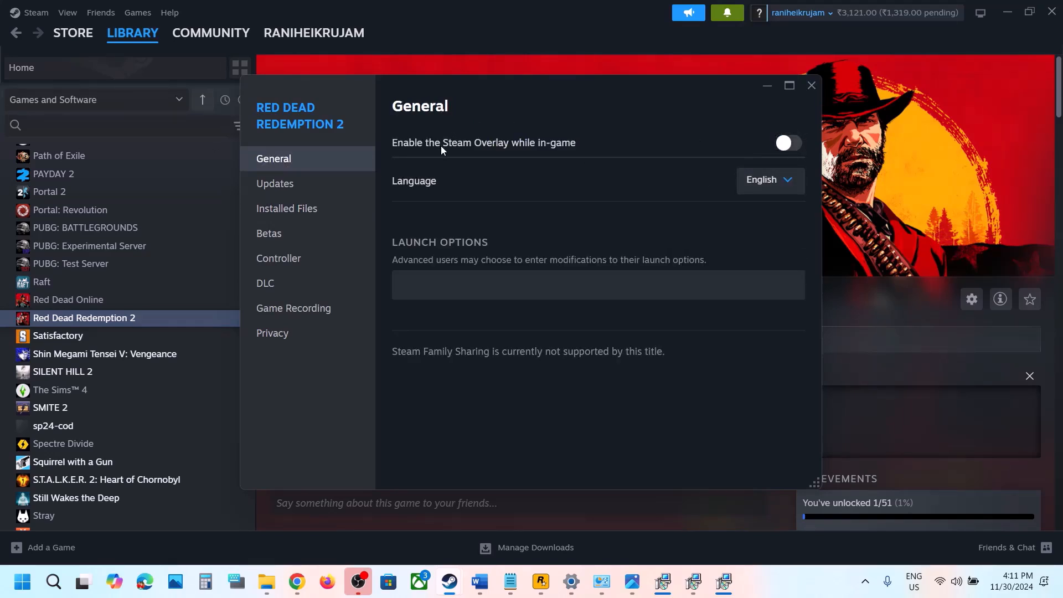
left_click(810, 86)
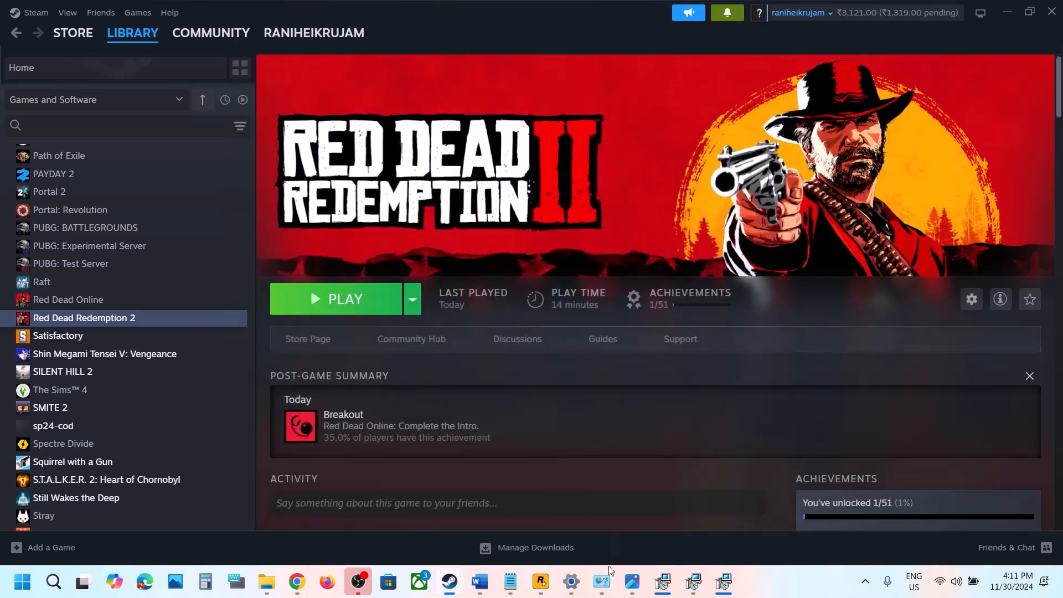
Switch back to the Word document and highlight Step 18's text about closing overlay apps such as Discord and GeForce Experience.
left_click(480, 582)
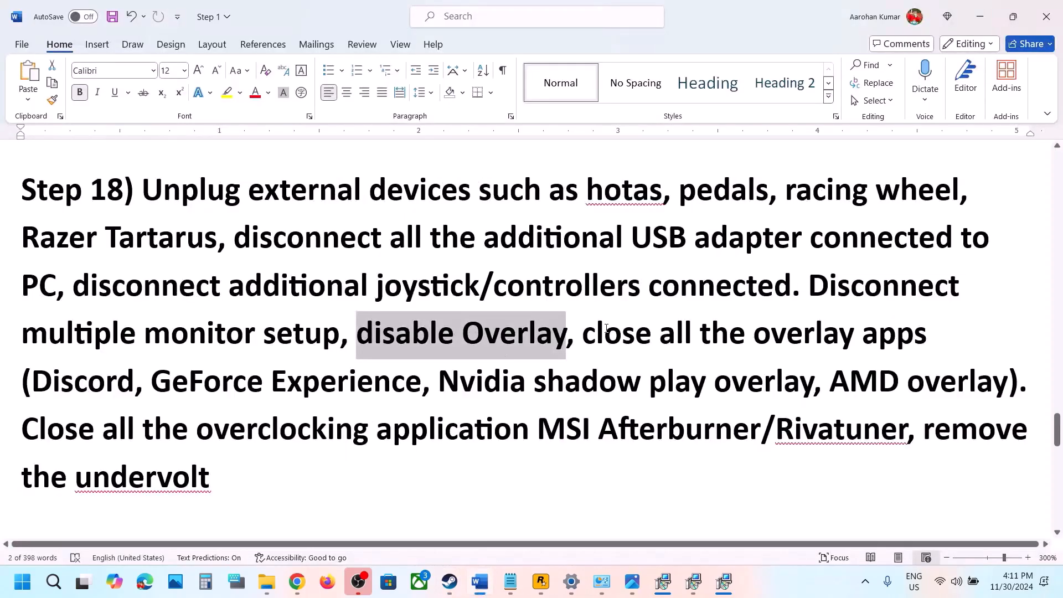
left_click_drag(57, 374, 118, 381)
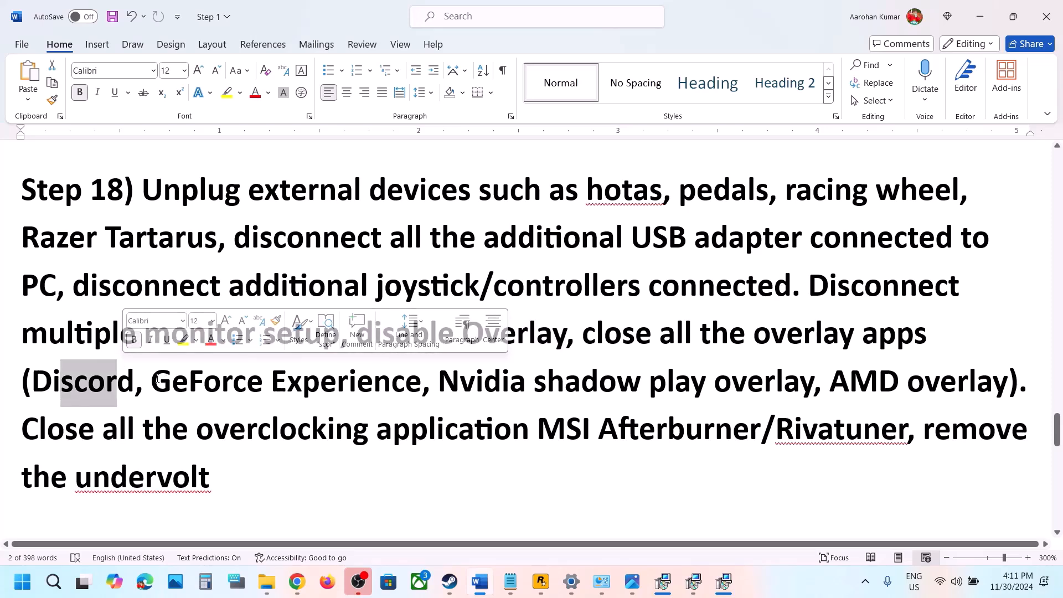
left_click_drag(158, 379, 376, 371)
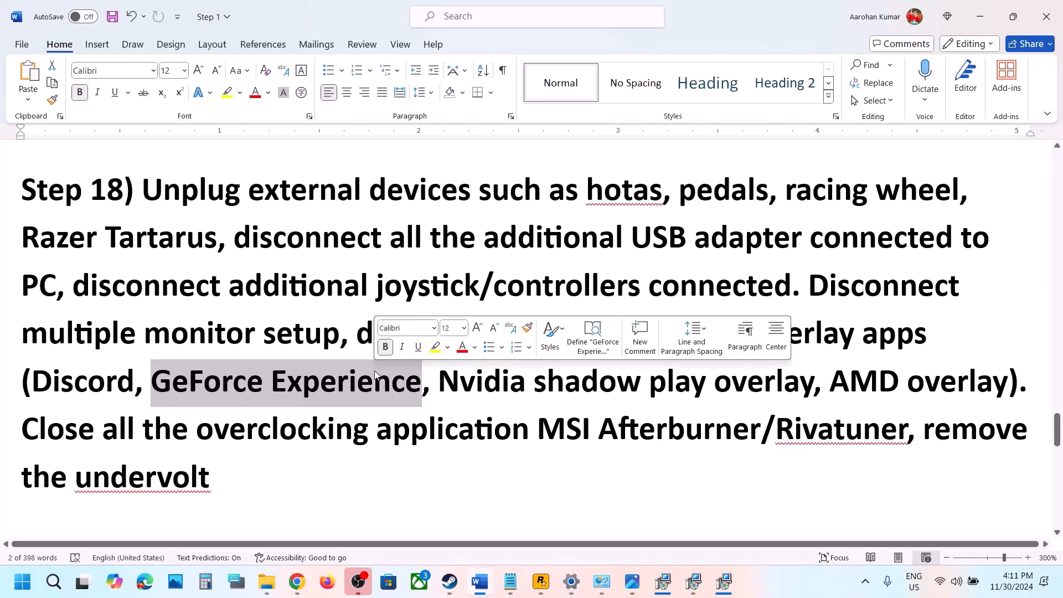
left_click(713, 378)
left_click_drag(583, 337, 930, 331)
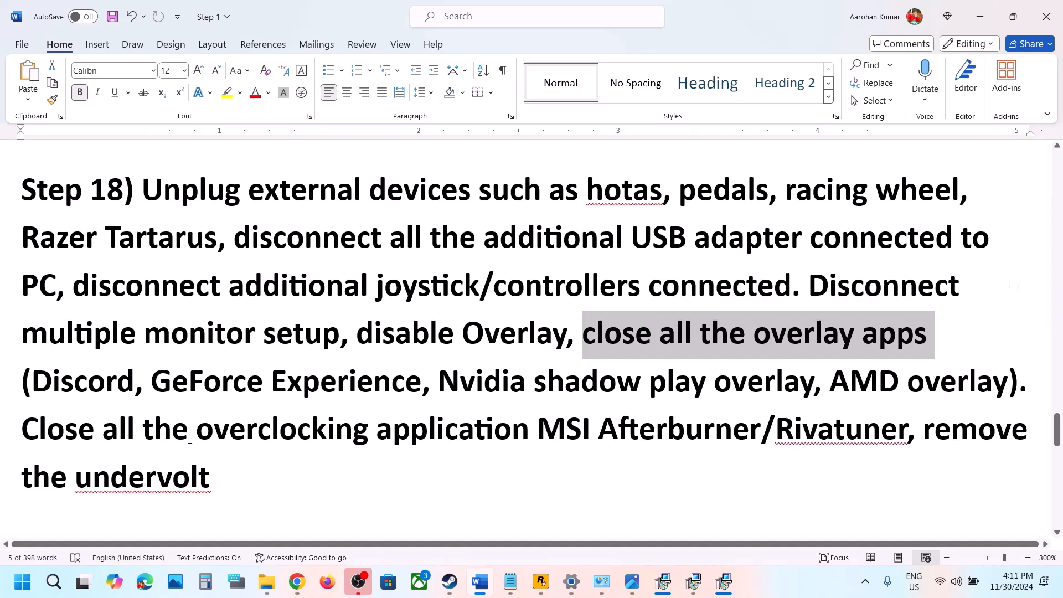
Highlight Step 18's text about closing overclocking applications MSI Afterburner and Rivatuner and removing the undervolt.
left_click_drag(25, 426, 409, 439)
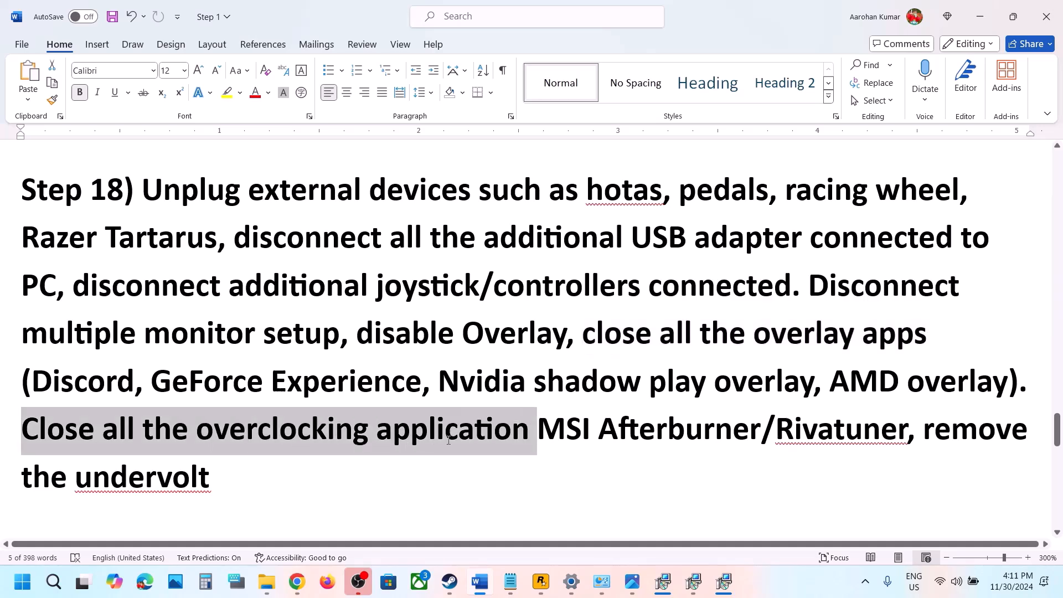
left_click_drag(528, 434, 763, 437)
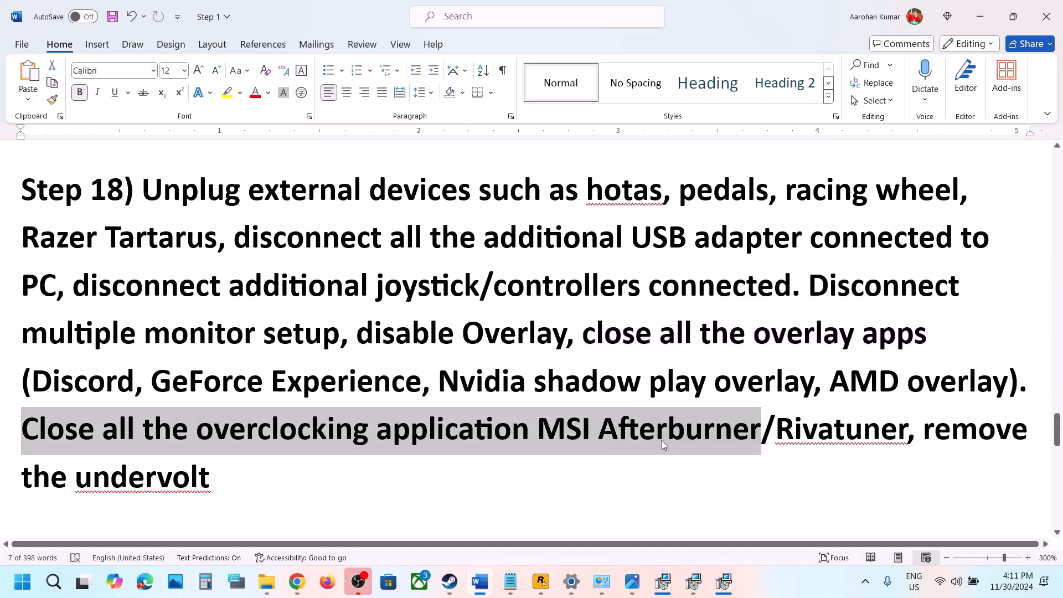
left_click(663, 440)
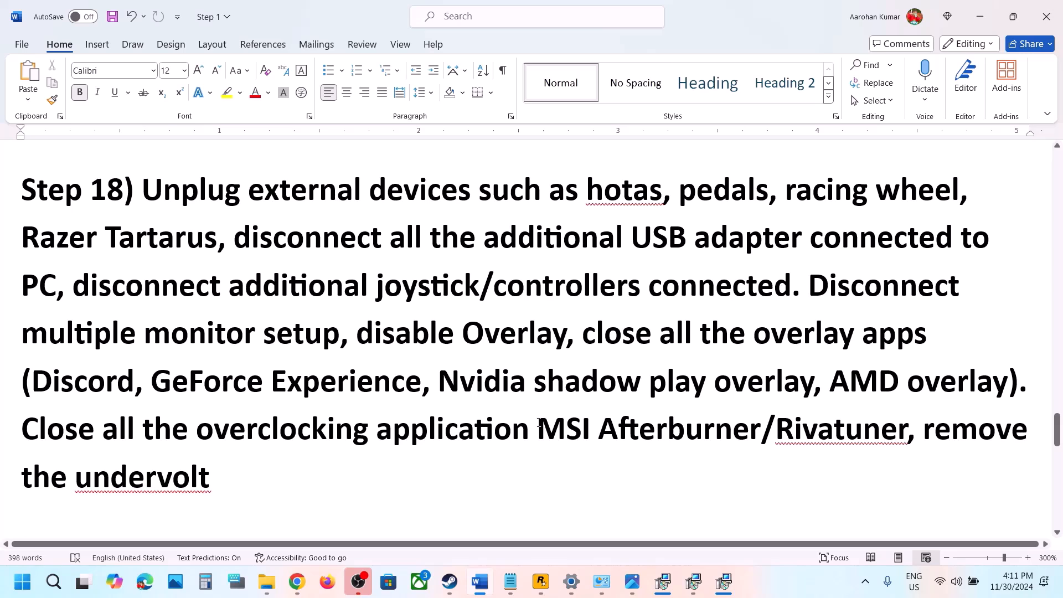
left_click_drag(539, 421, 690, 433)
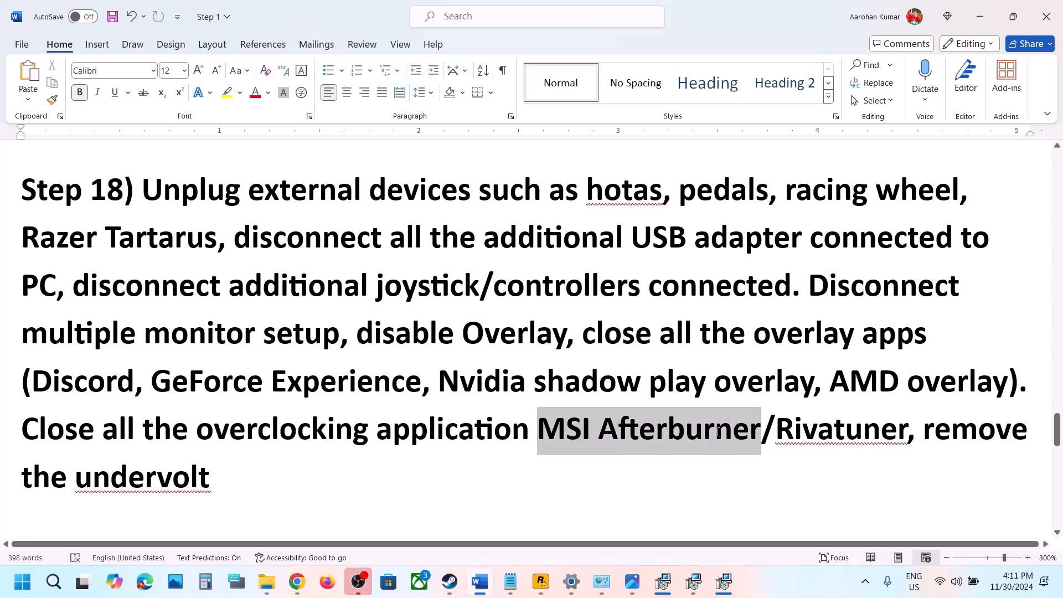
left_click_drag(776, 435, 908, 438)
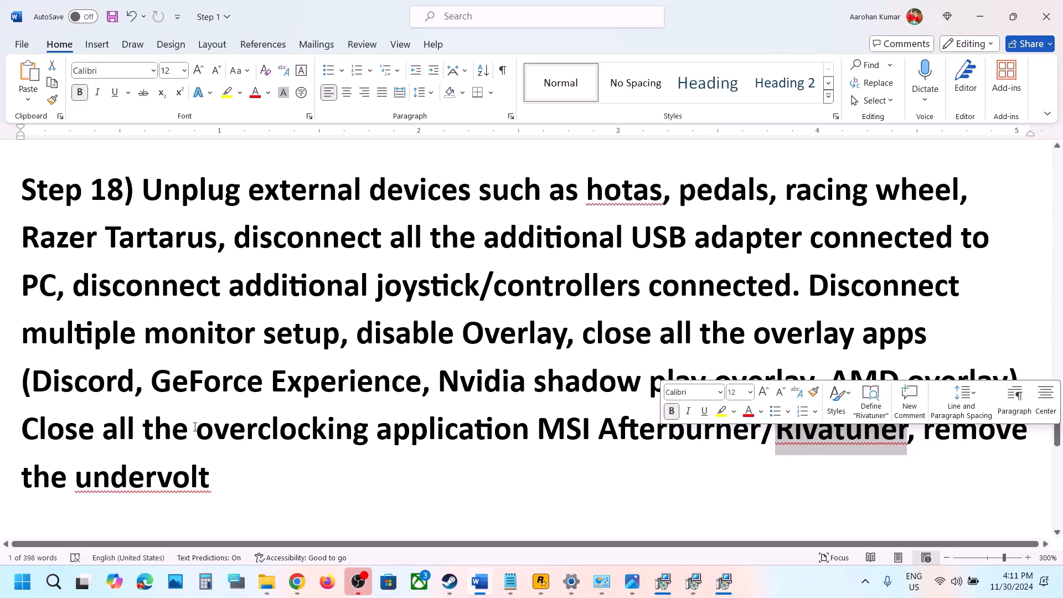
left_click_drag(86, 444, 466, 428)
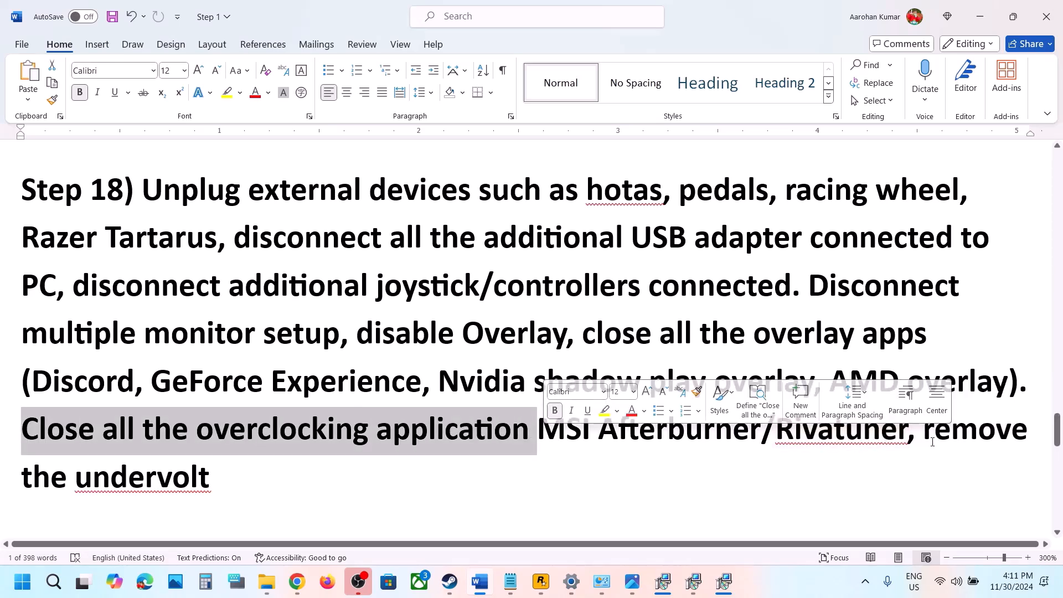
left_click_drag(919, 429, 224, 468)
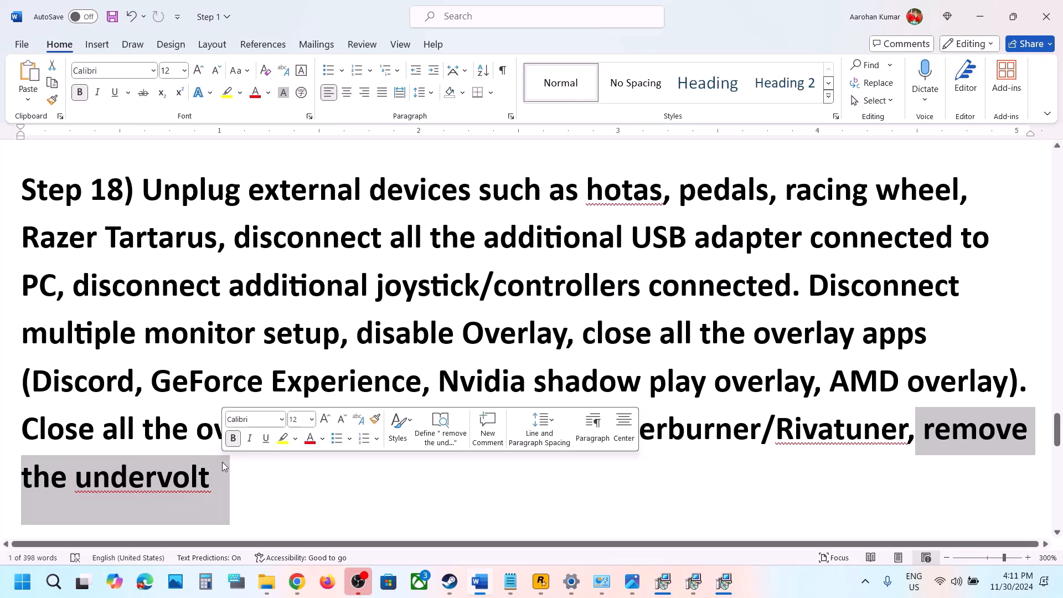
left_click(224, 466)
Go to Step 19 about updating Windows, switch to Settings and check for updates in Windows Update.
scroll(223, 463, "down", 5)
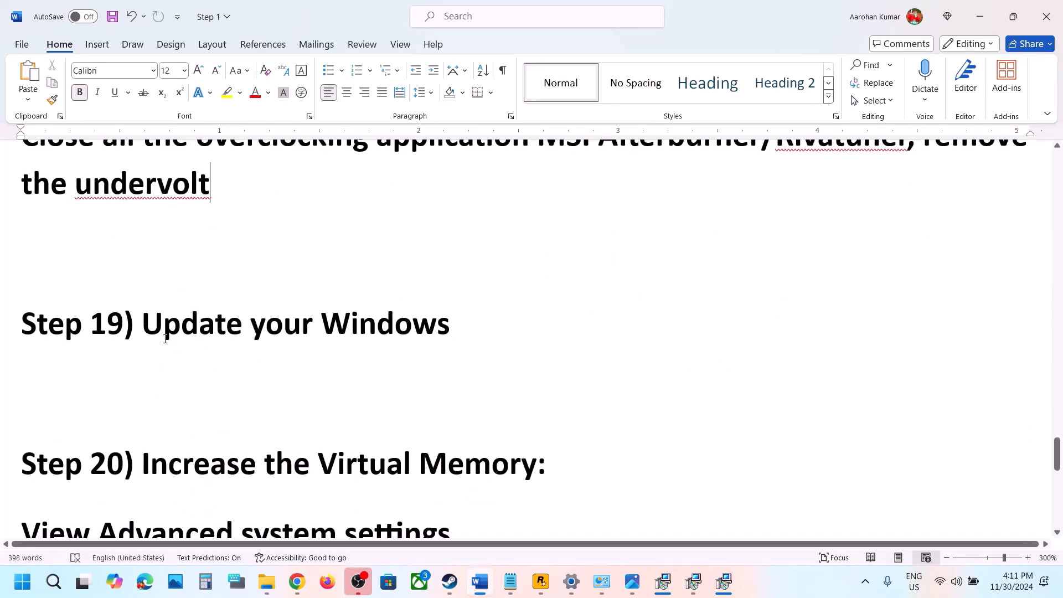
left_click_drag(156, 322, 468, 308)
key("alt+Tab")
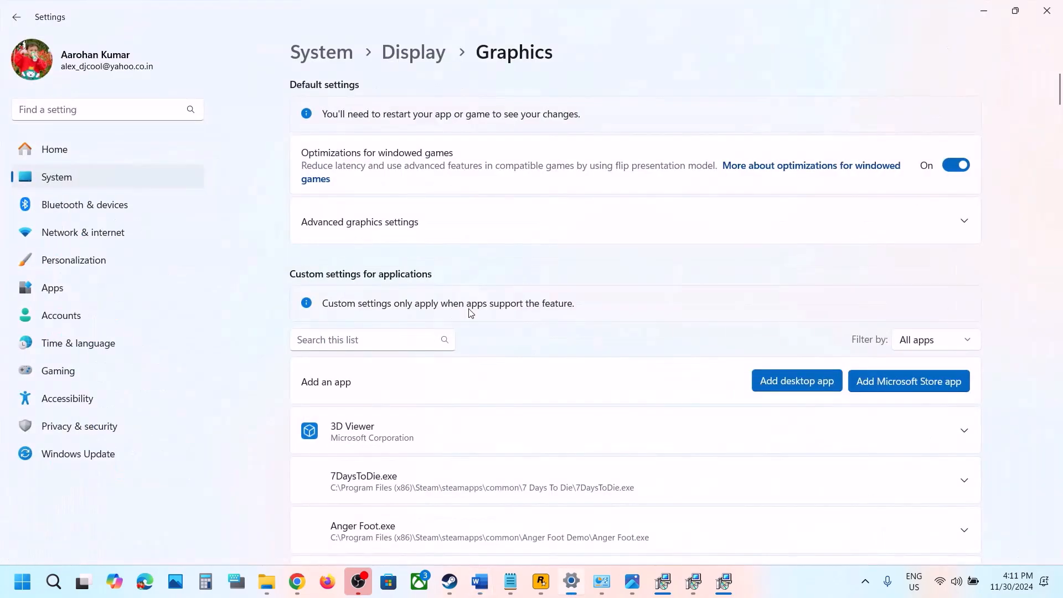
left_click(97, 458)
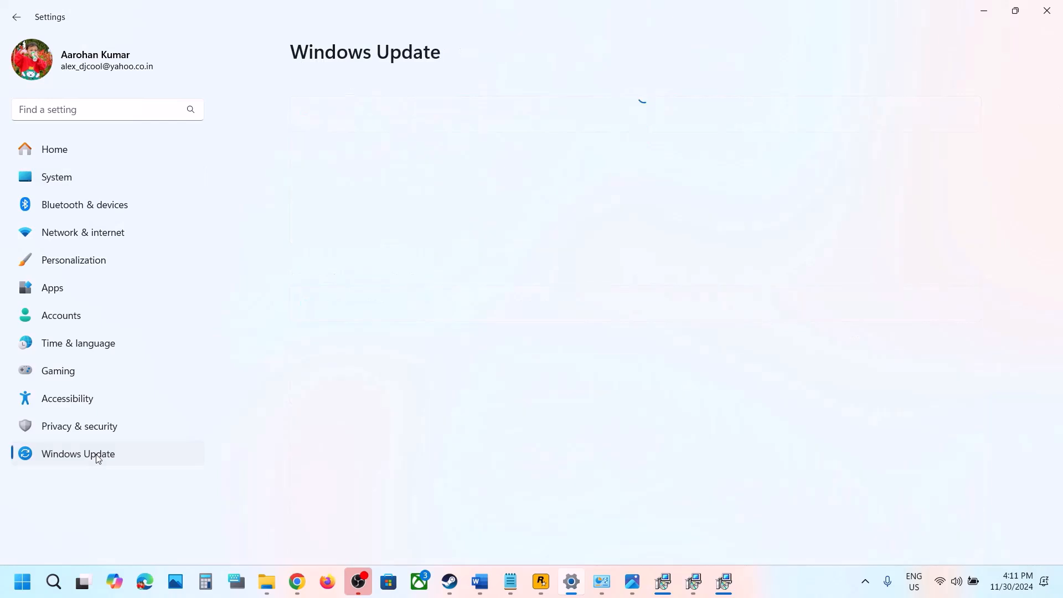
left_click(957, 122)
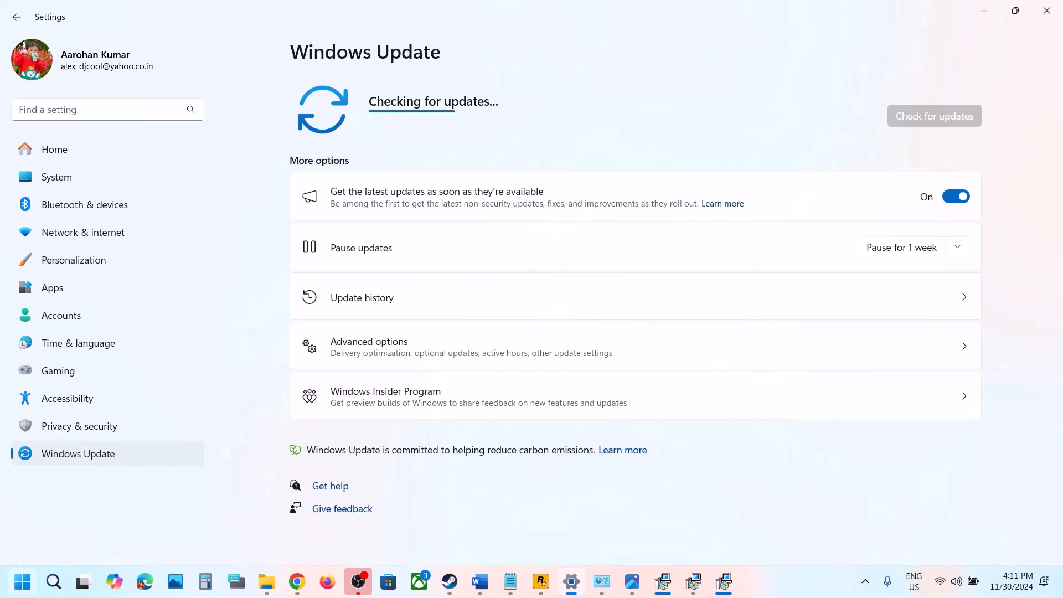
Show the Windows Restart option without using it.
left_click(21, 578)
left_click(402, 534)
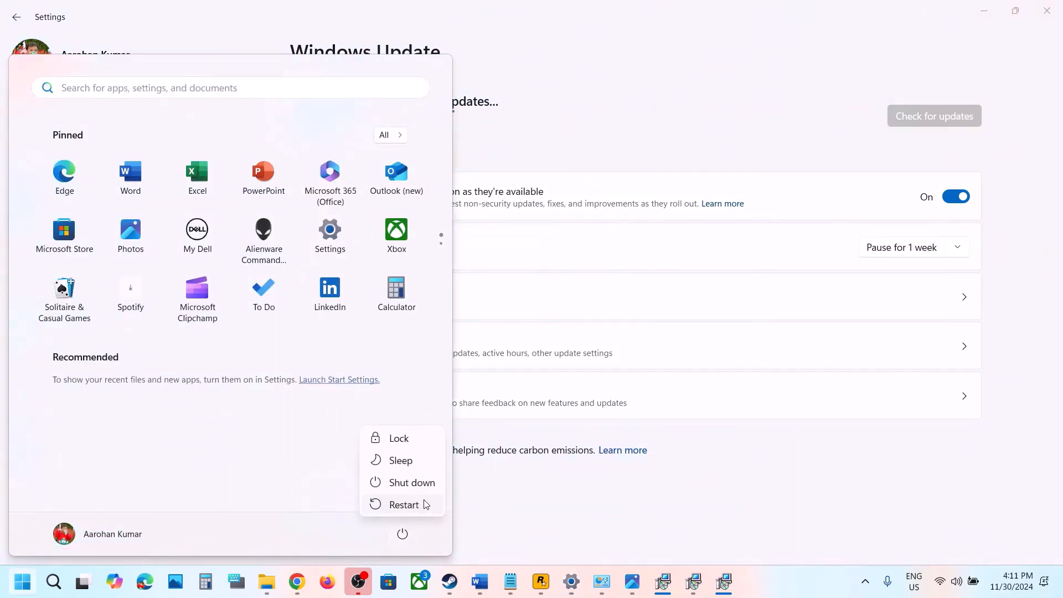
left_click(736, 487)
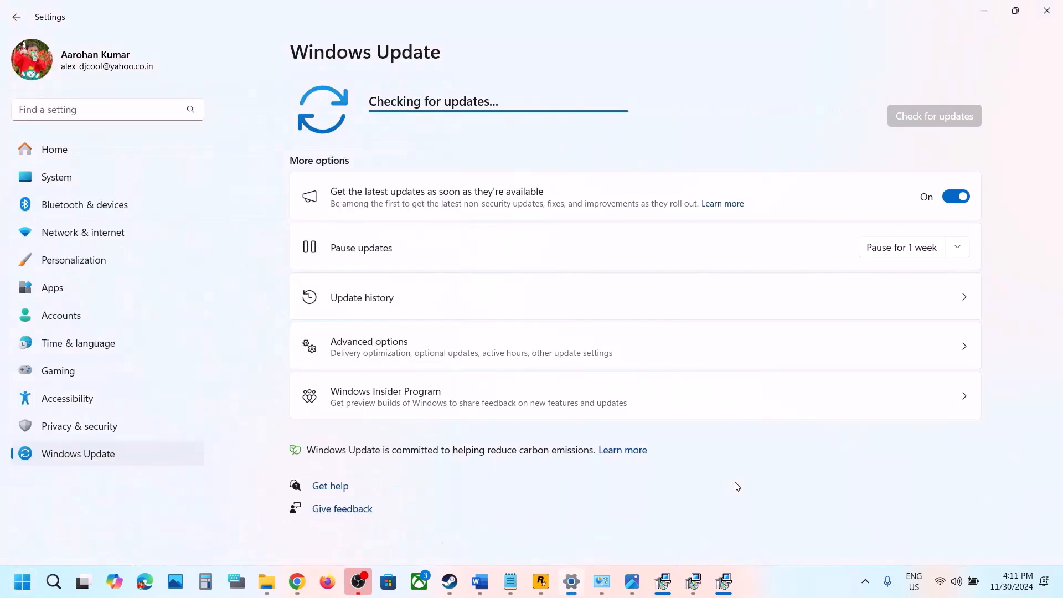
Return to the Word document and copy the line "View Advanced system settings" from Step 20 on virtual memory.
left_click(480, 582)
scroll(356, 421, "down", 3)
scroll(356, 421, "down", 1)
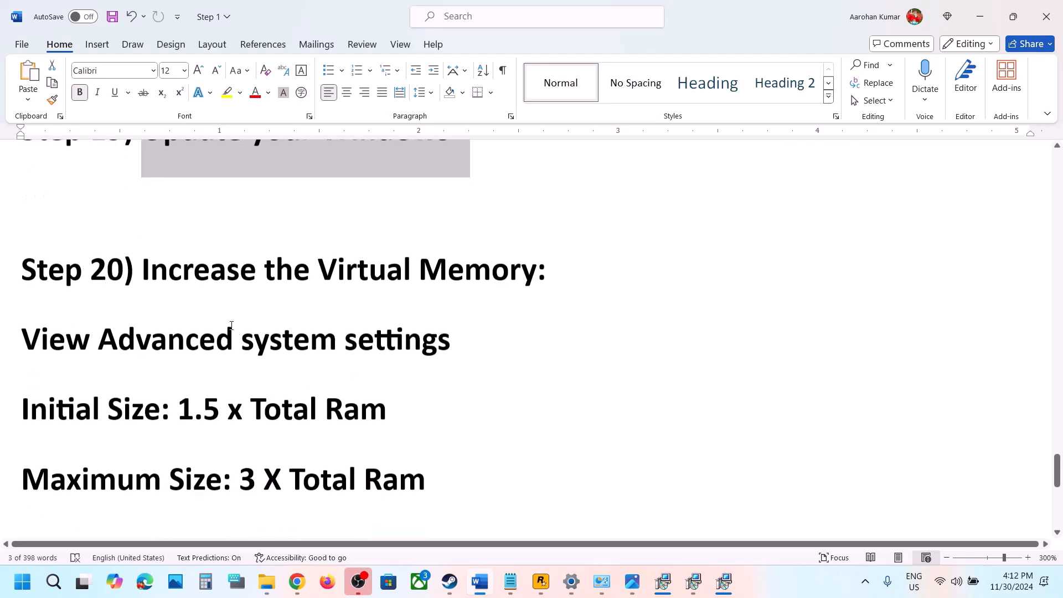
left_click_drag(168, 270, 447, 273)
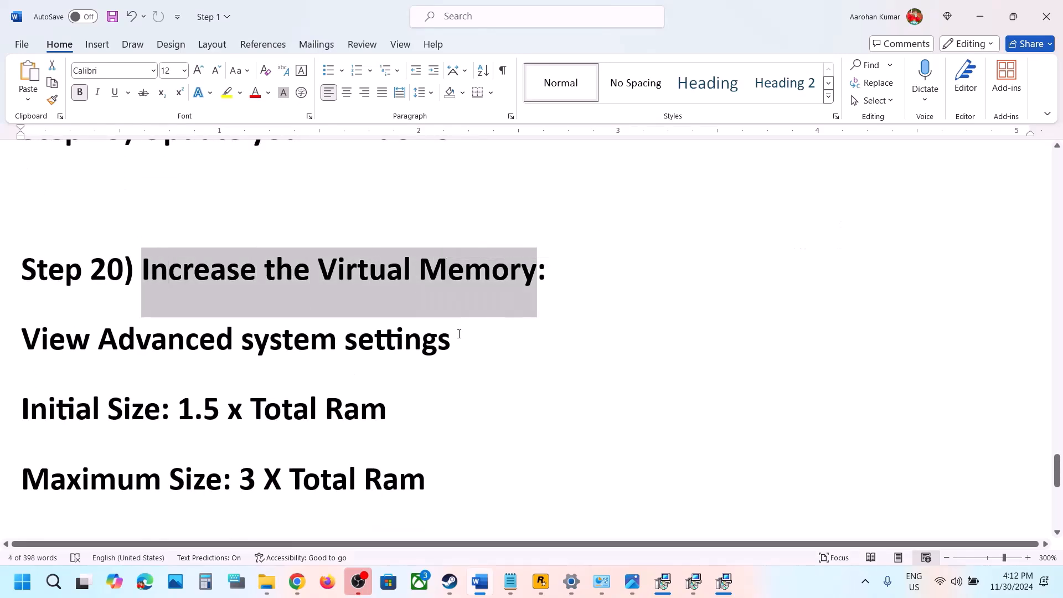
left_click_drag(459, 333, 66, 364)
key("ctrl+c")
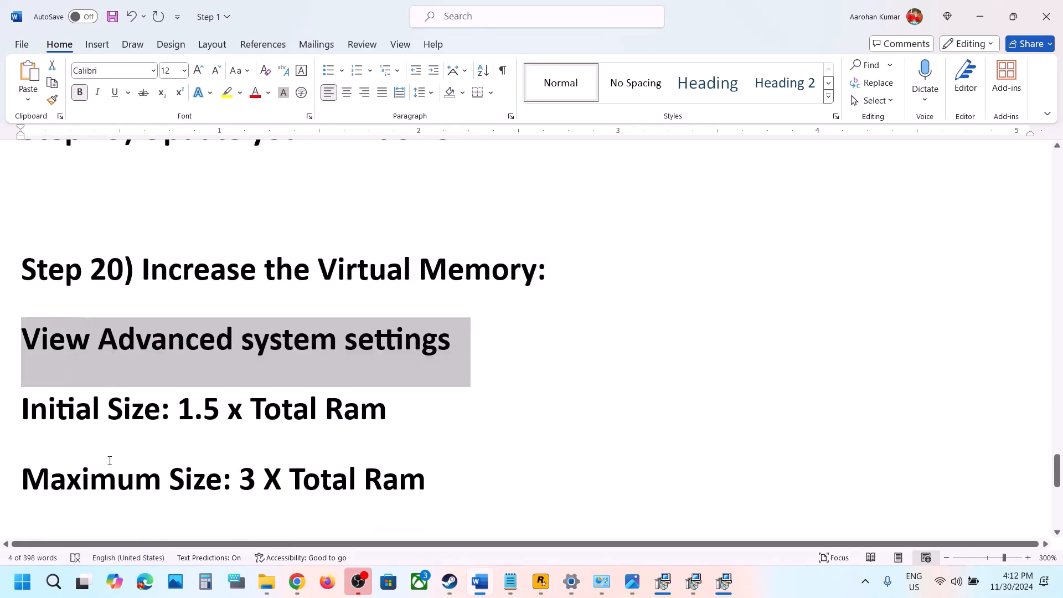
Search Windows for the copied "View Advanced system settings", open System Properties and bring up the Virtual Memory settings.
left_click(26, 591)
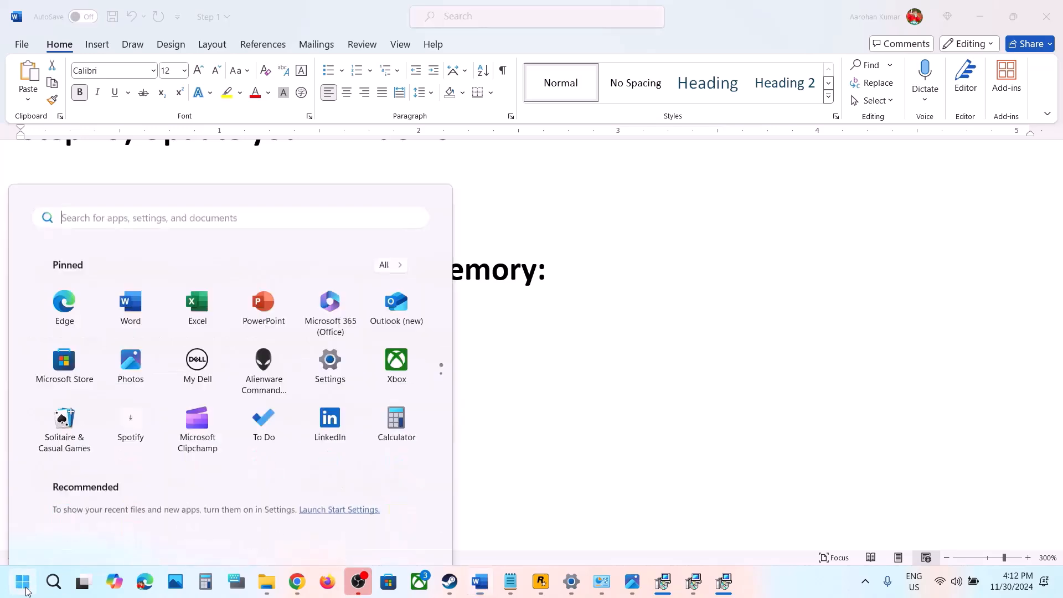
key("ctrl+v")
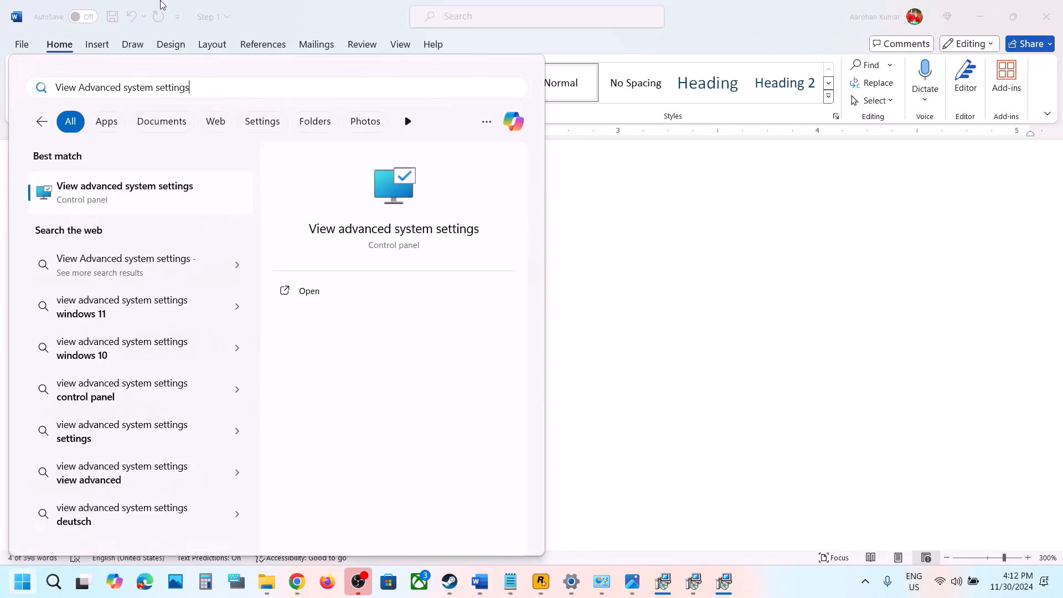
left_click(119, 199)
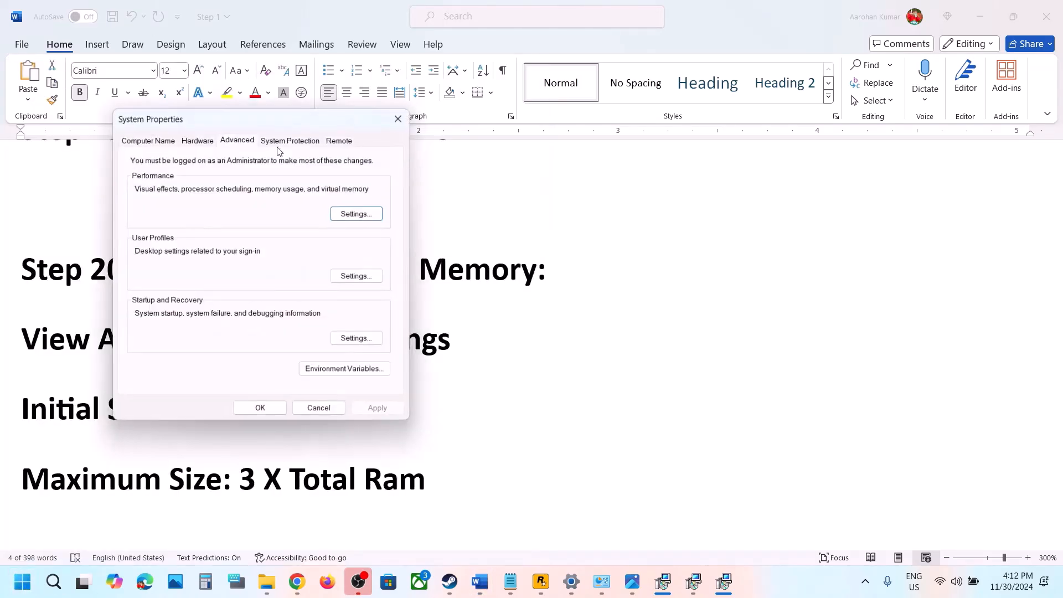
left_click(359, 215)
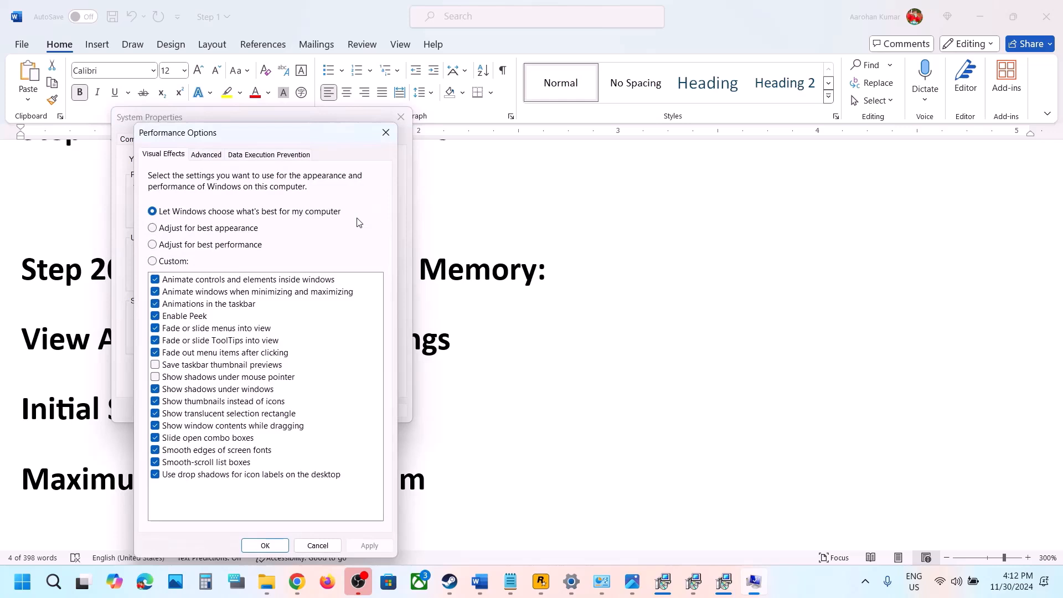
left_click(211, 158)
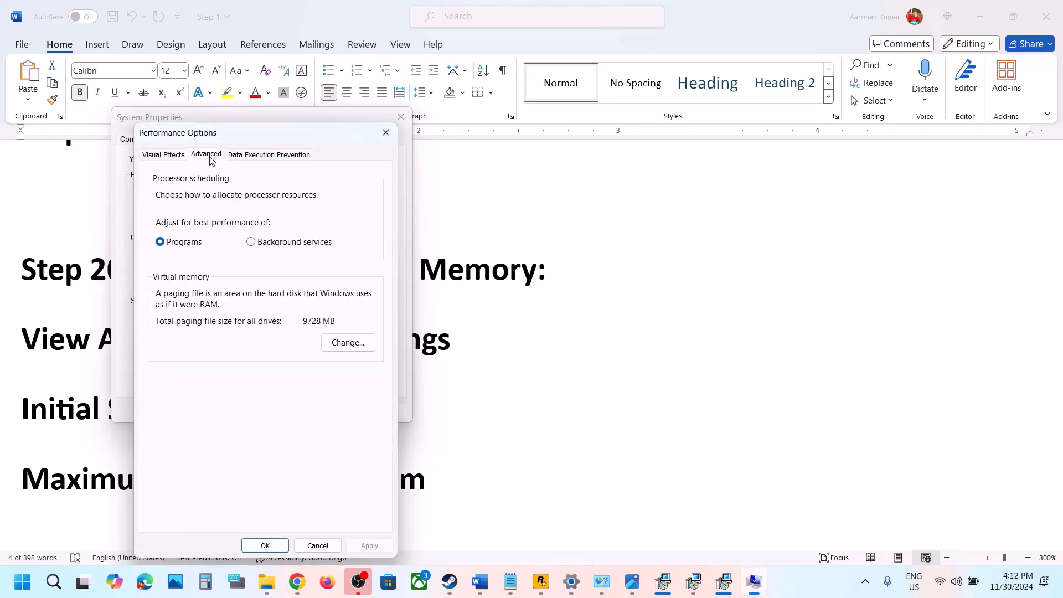
left_click(348, 343)
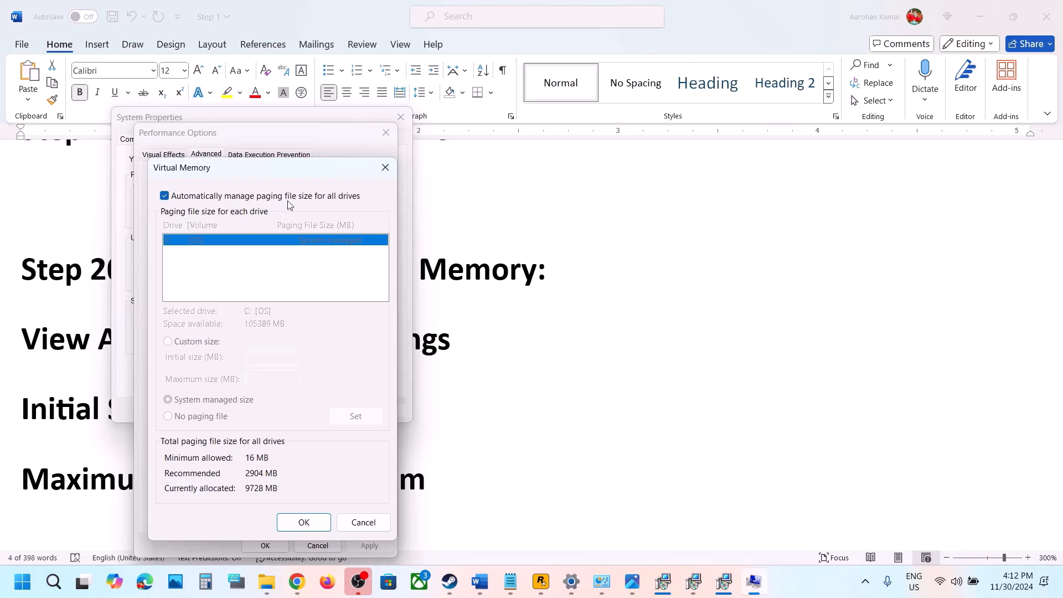
Turn automatic paging file management for all drives off and back on, and accept the Virtual Memory settings.
left_click(165, 196)
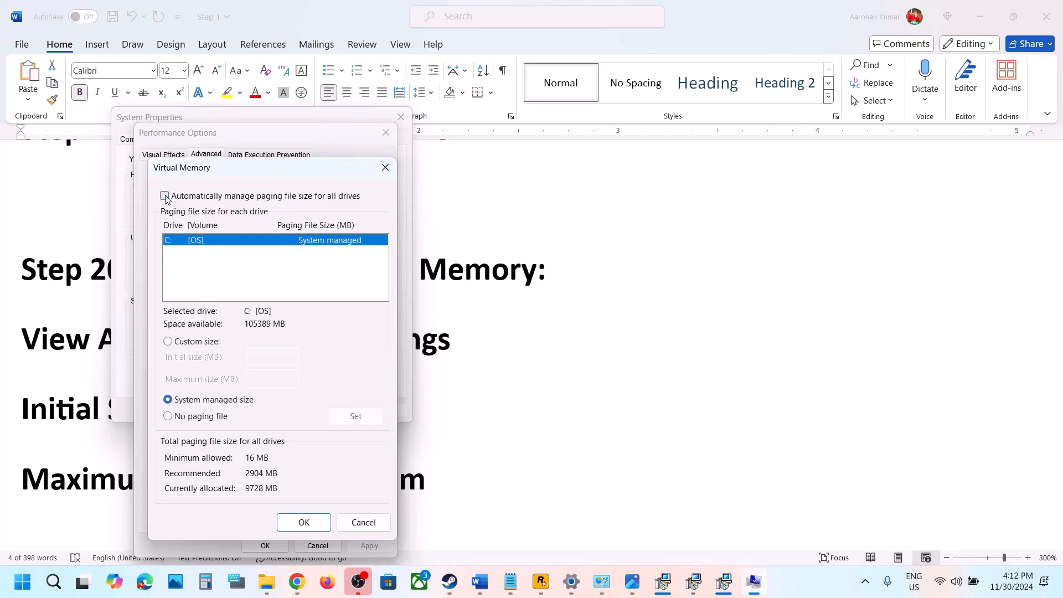
left_click(165, 197)
left_click(310, 521)
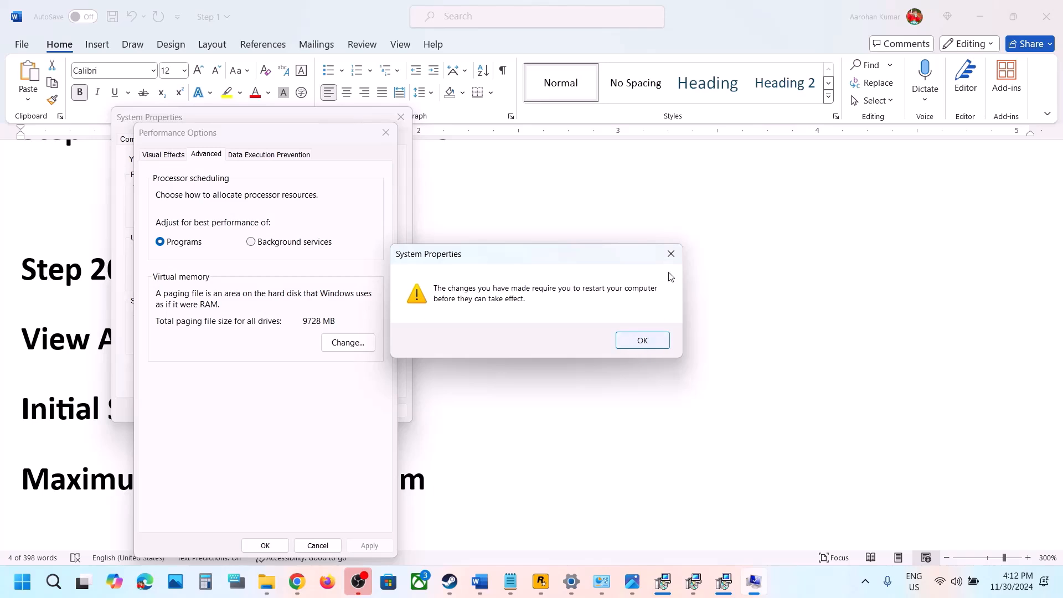
Reopen the Virtual Memory settings, turn off automatic paging file management, apply System managed size to drive C:, and dismiss the restart notices.
left_click(672, 256)
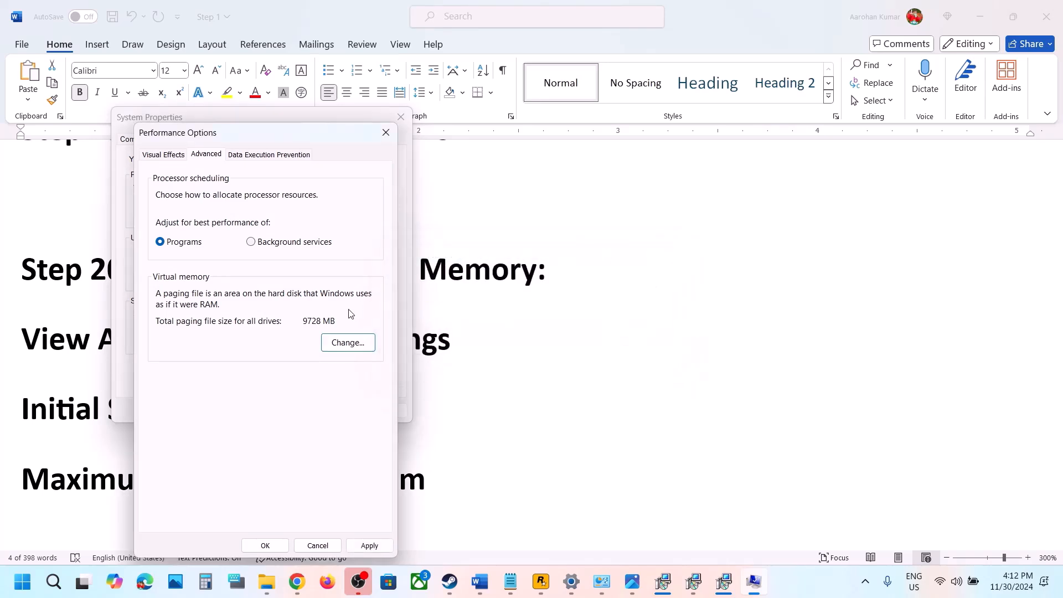
left_click(341, 351)
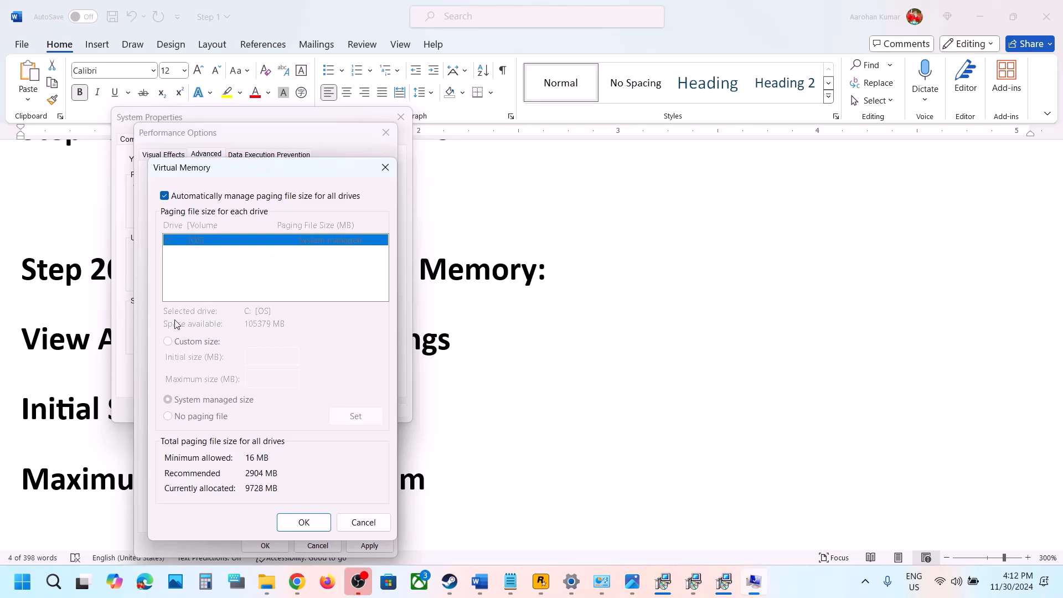
left_click(165, 196)
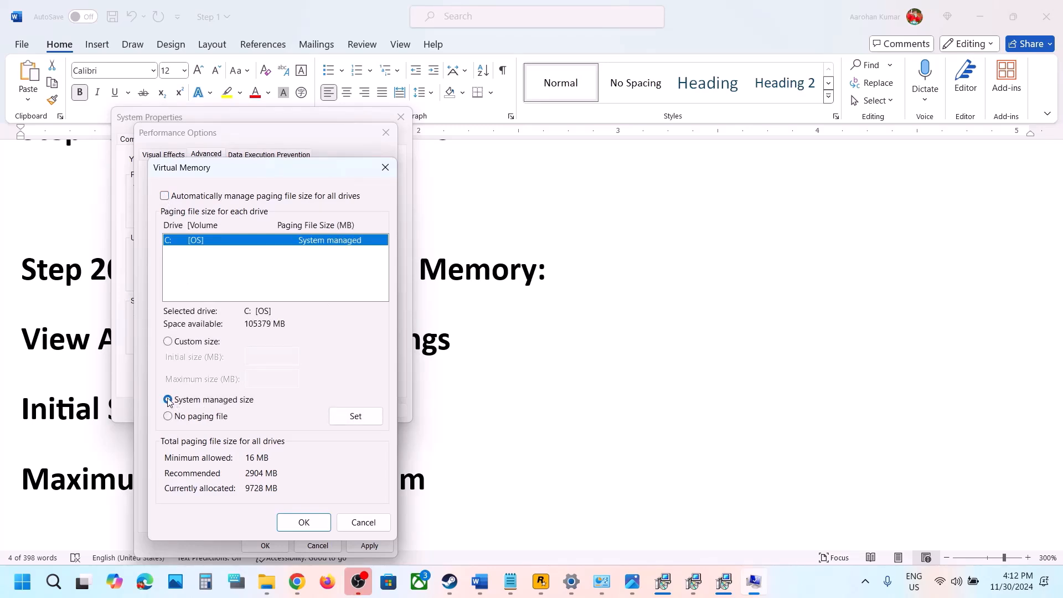
left_click(351, 419)
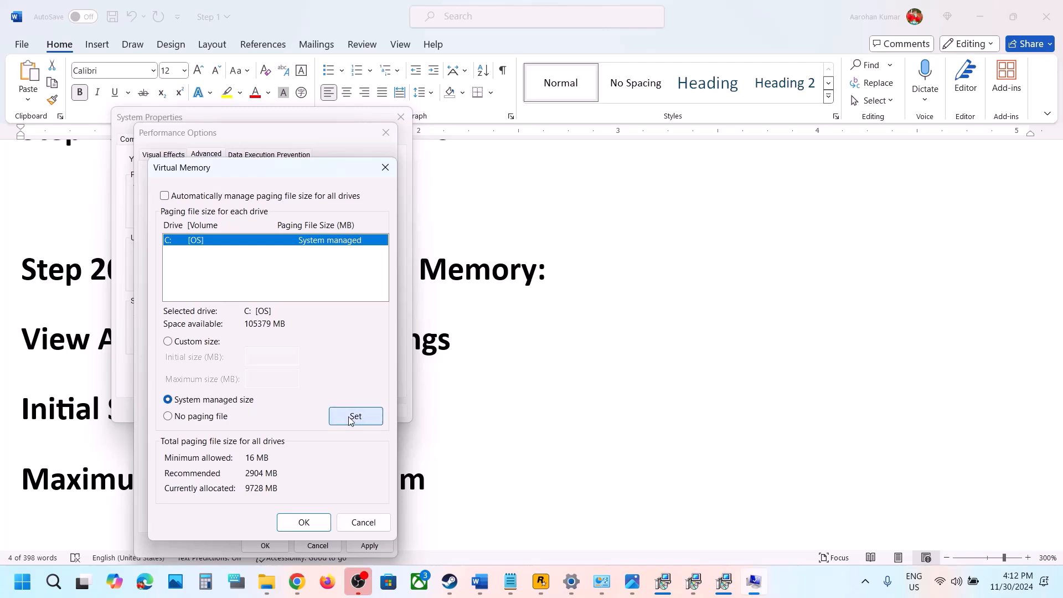
left_click(303, 521)
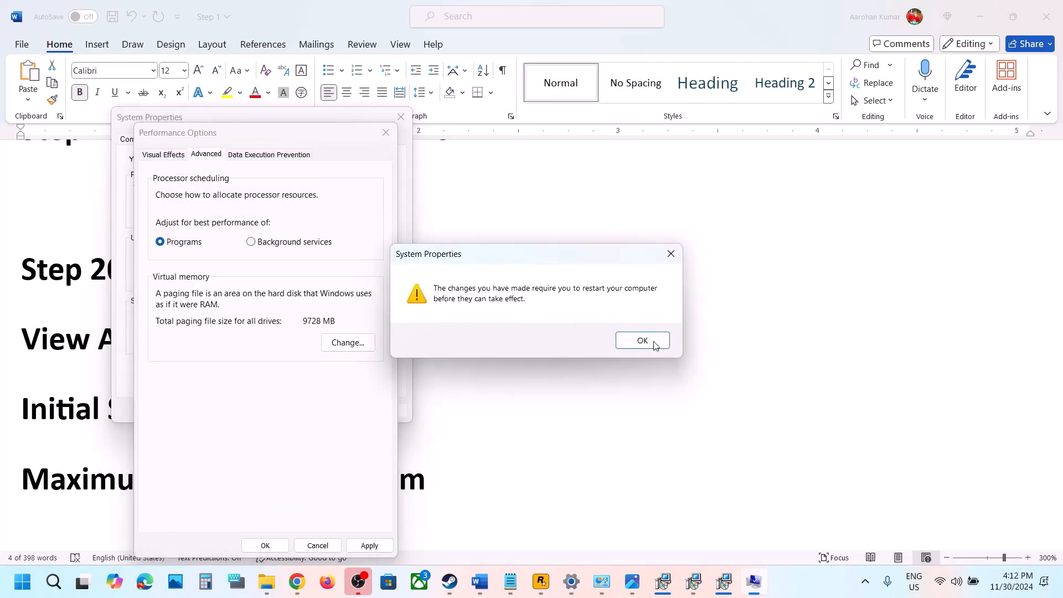
left_click(671, 254)
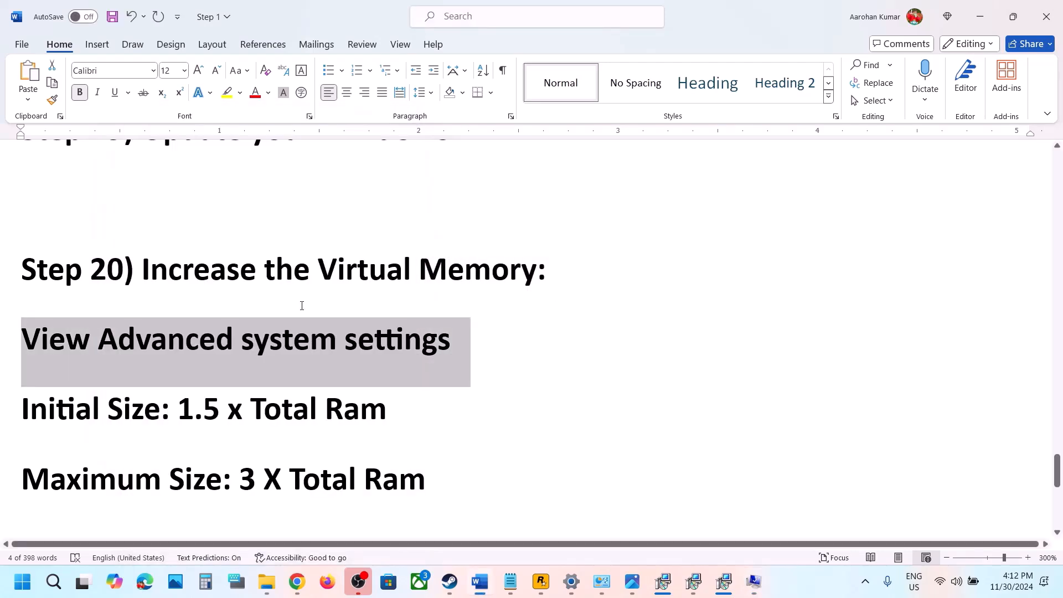
Copy the line "View Advanced system settings" from the Word document, search Windows for it and open System Properties.
left_click_drag(152, 271, 548, 271)
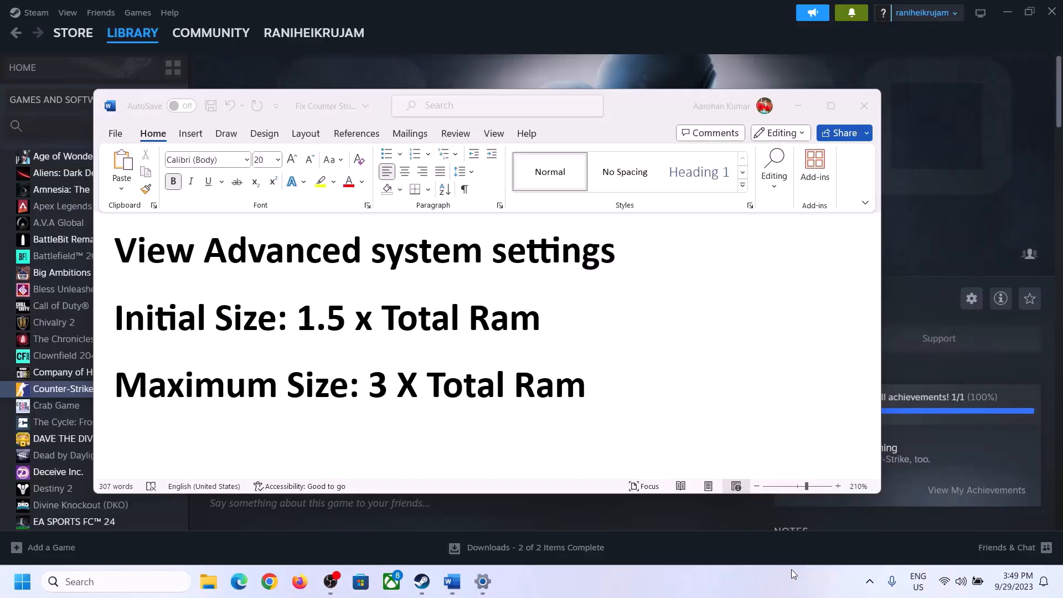
left_click(153, 257)
left_click_drag(127, 256, 573, 279)
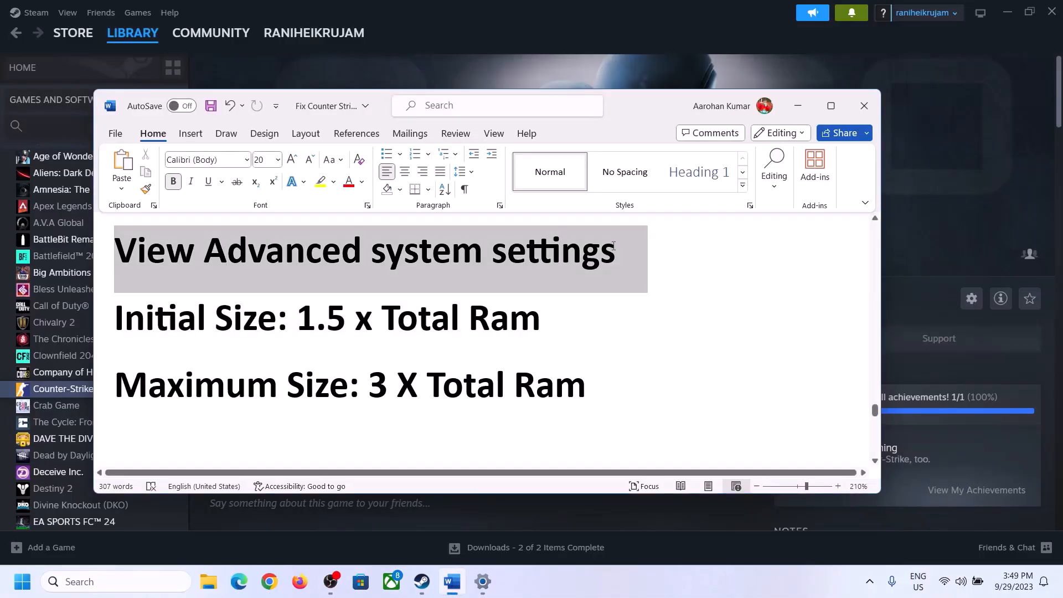
left_click(126, 582)
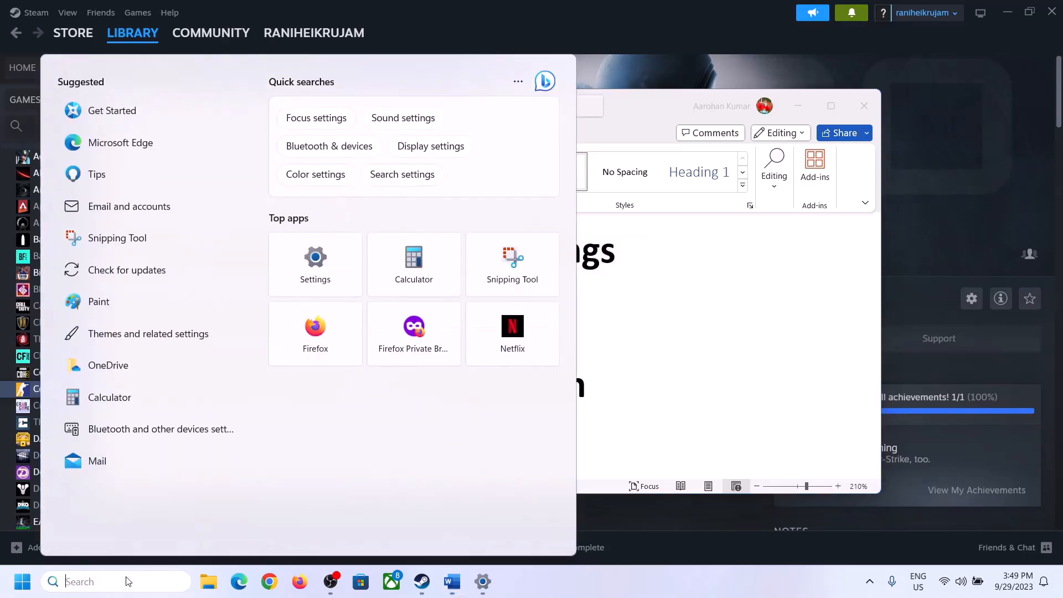
type("View Advanced system settings")
left_click(149, 161)
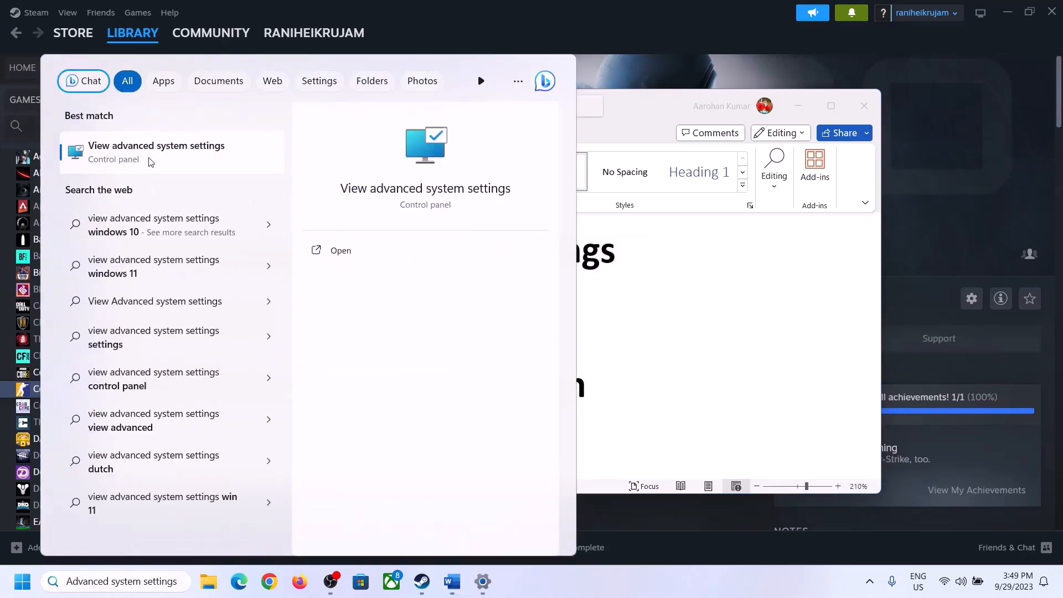
left_click_drag(222, 105, 476, 189)
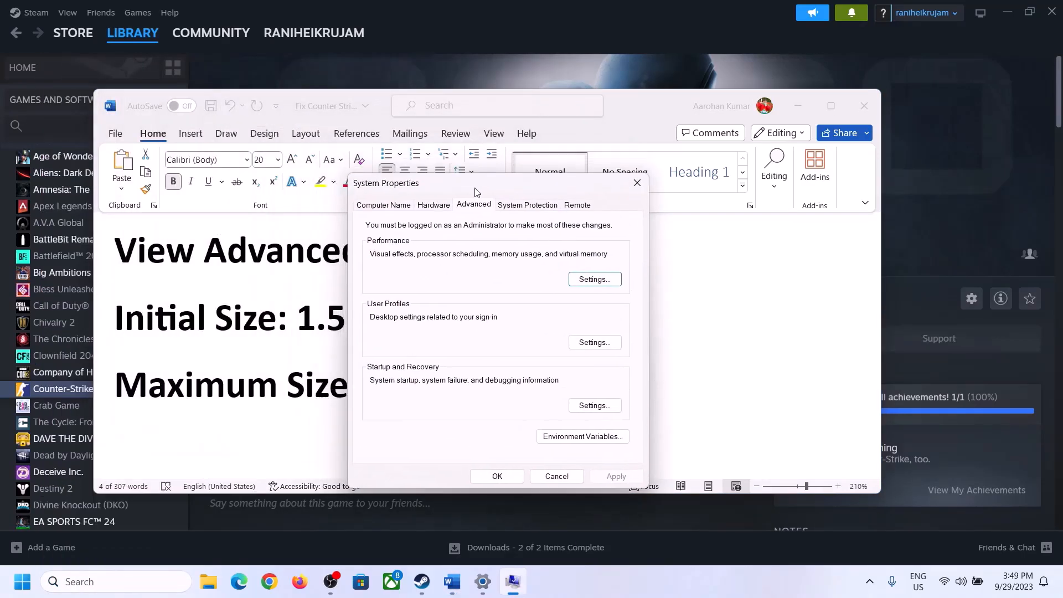
Open the Virtual Memory settings through the advanced performance options, turn off automatic paging file management and choose Custom size for drive C:.
left_click(596, 280)
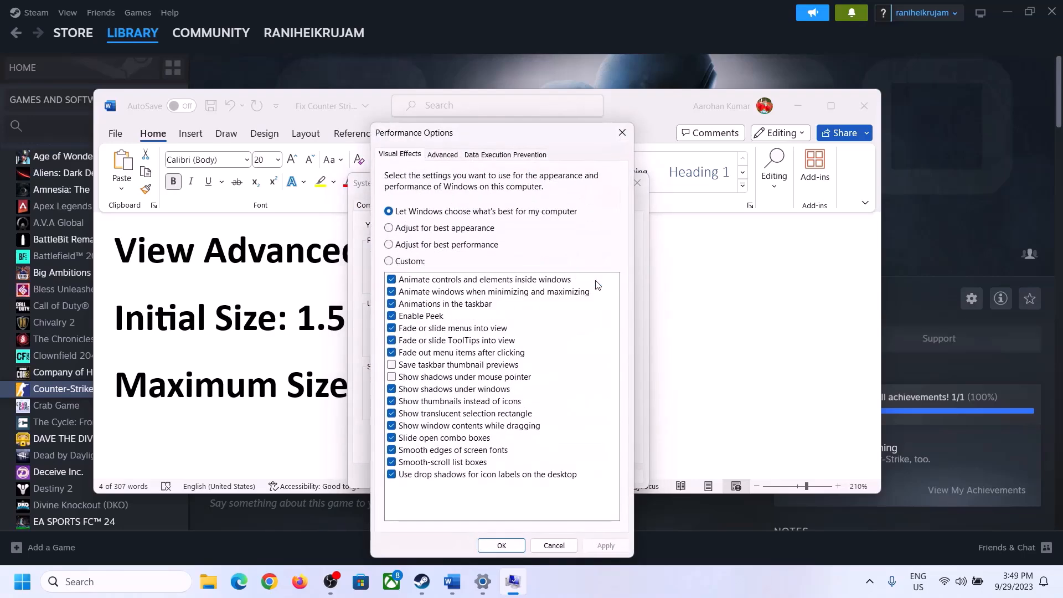
left_click(443, 156)
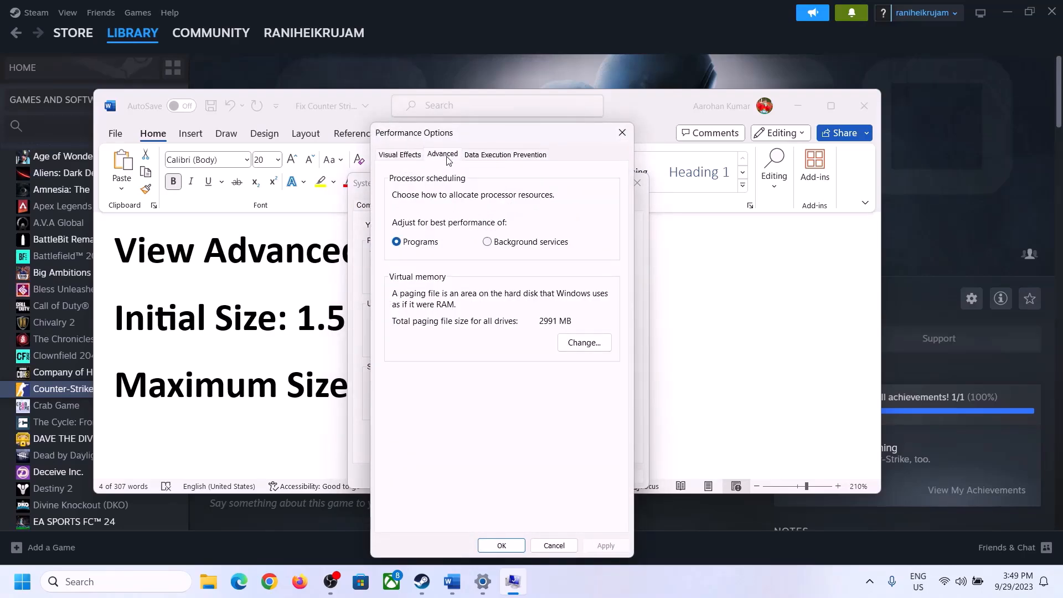
left_click(588, 342)
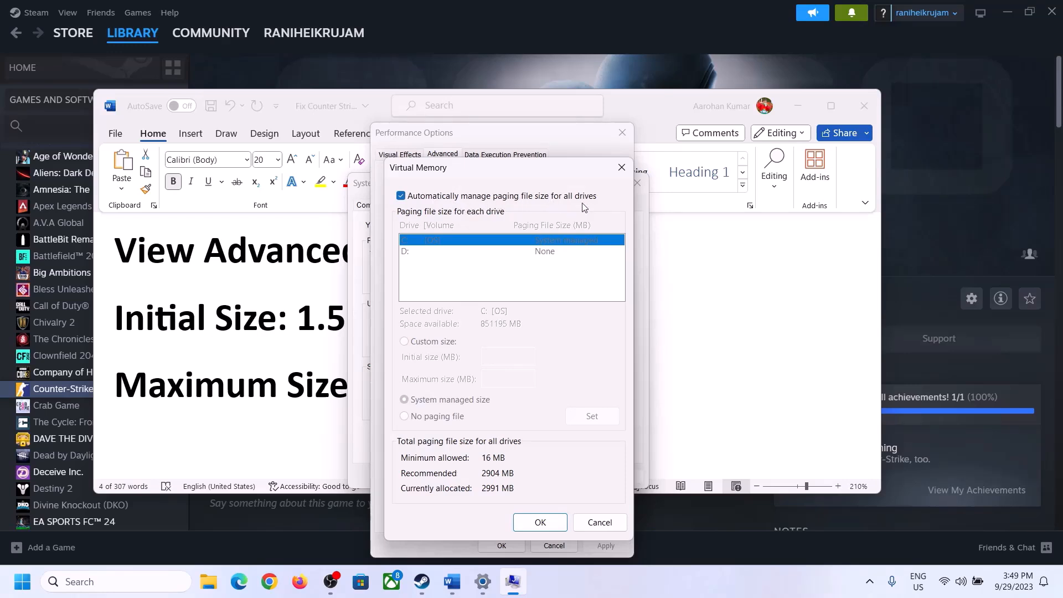
left_click(402, 197)
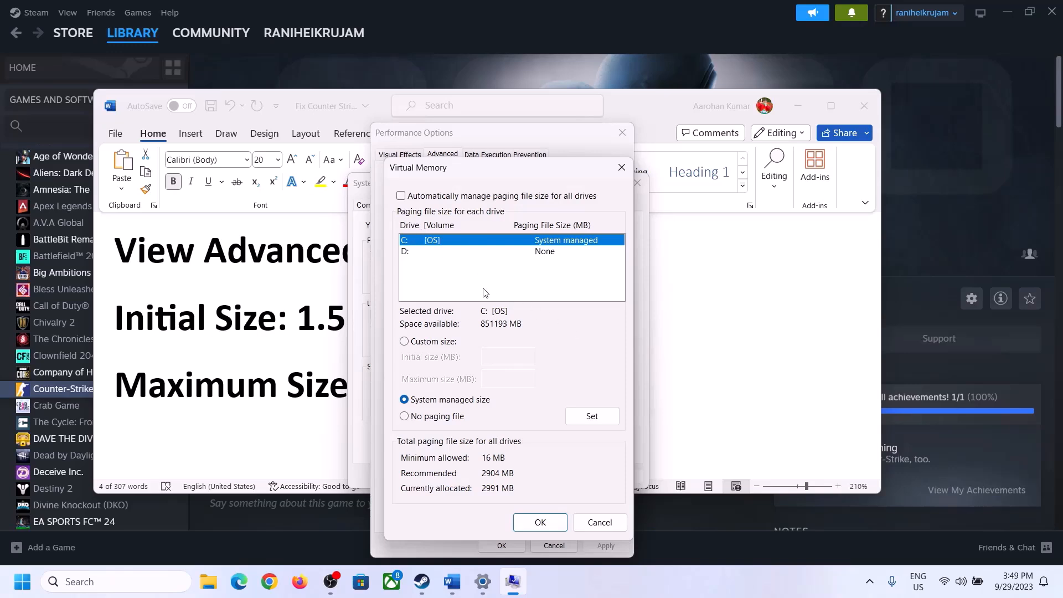
left_click(405, 344)
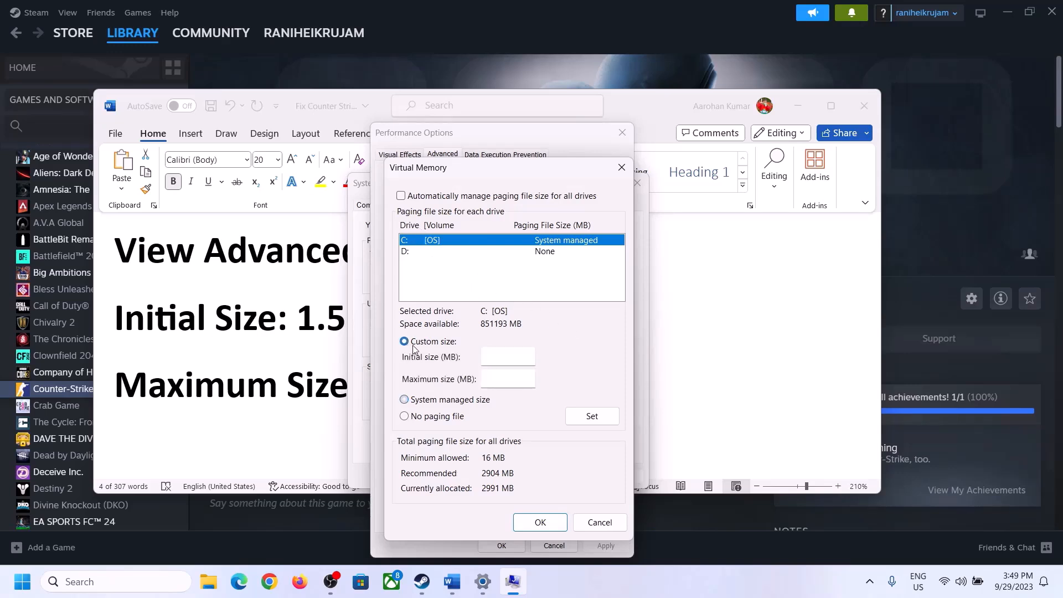
left_click(509, 356)
Highlight "1.5 x Total Ram" in the Word document, and look up the installed RAM in the device specifications in Windows Settings.
left_click(303, 326)
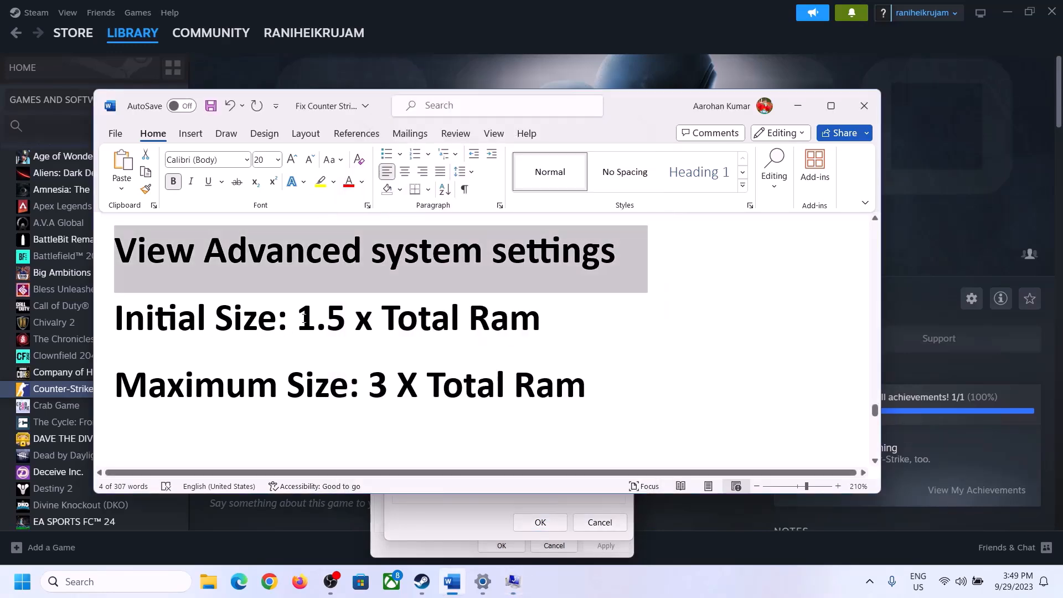
left_click_drag(304, 318, 493, 332)
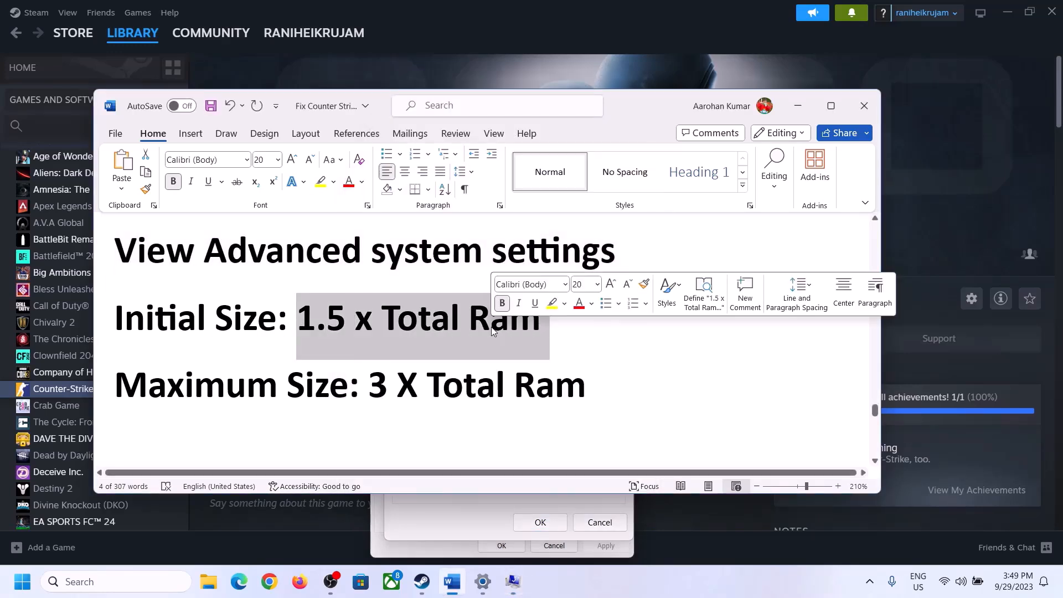
left_click(484, 584)
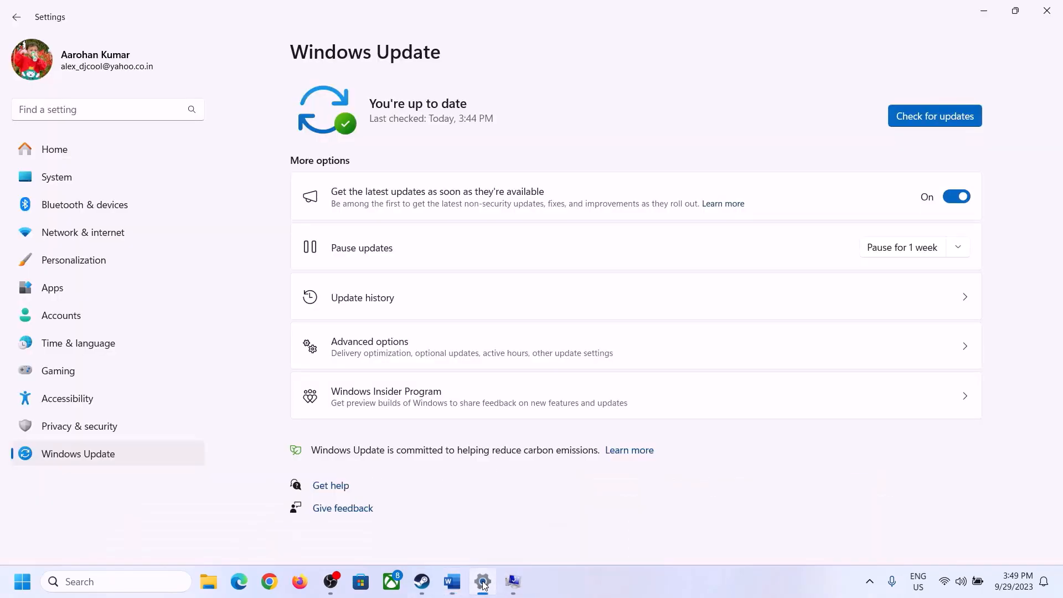
left_click(51, 179)
scroll(391, 429, "down", 8)
left_click(350, 525)
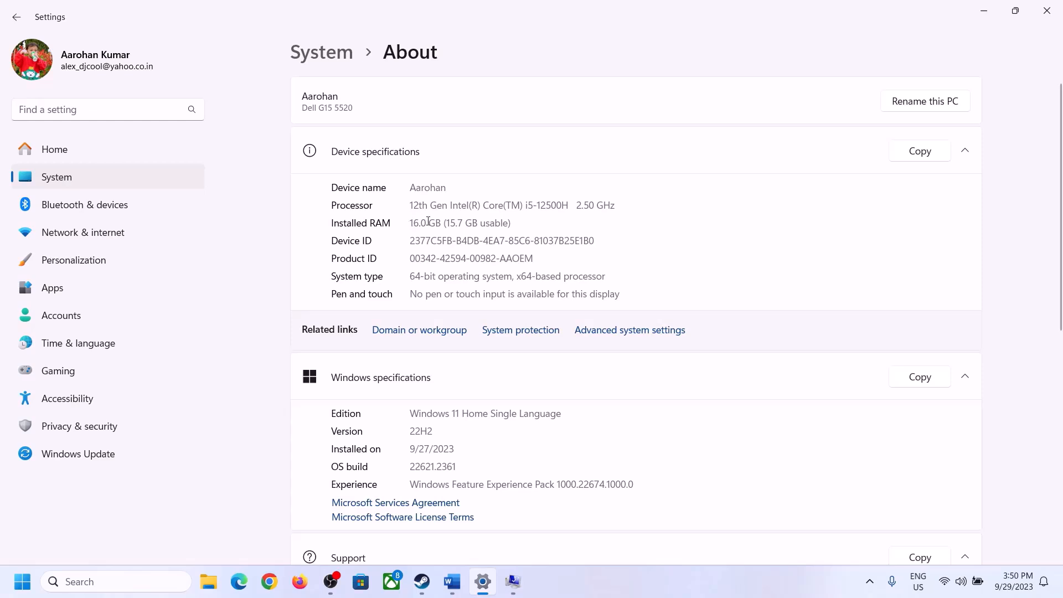
left_click_drag(421, 222, 404, 222)
left_click(428, 224)
left_click_drag(423, 221, 406, 218)
Launch Calculator with the Run command "calc", place it beside the Virtual Memory dialog and check the Initial Size formula in Word.
left_click(512, 582)
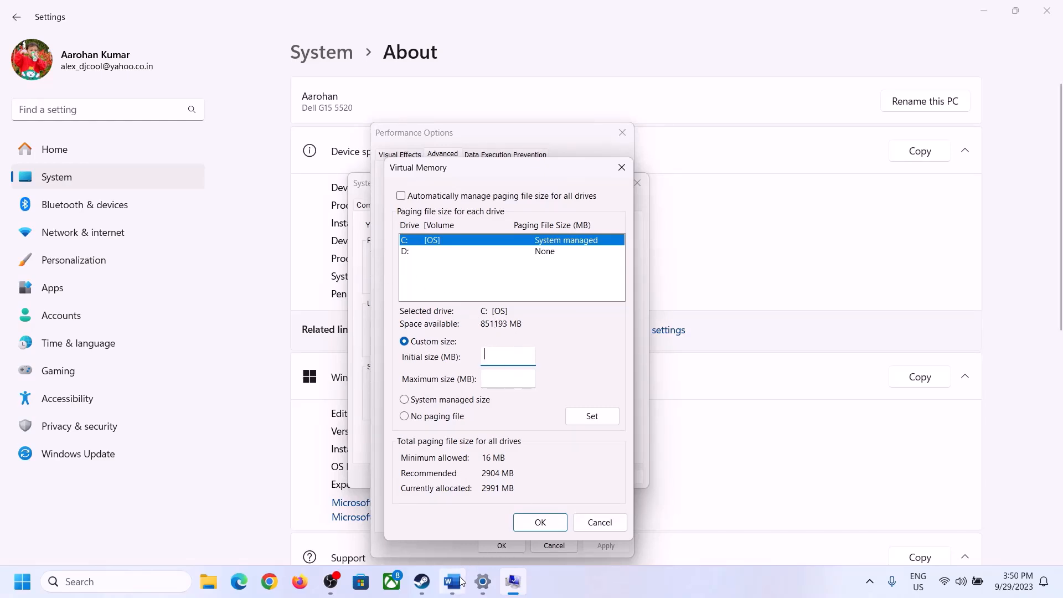
key("super+r")
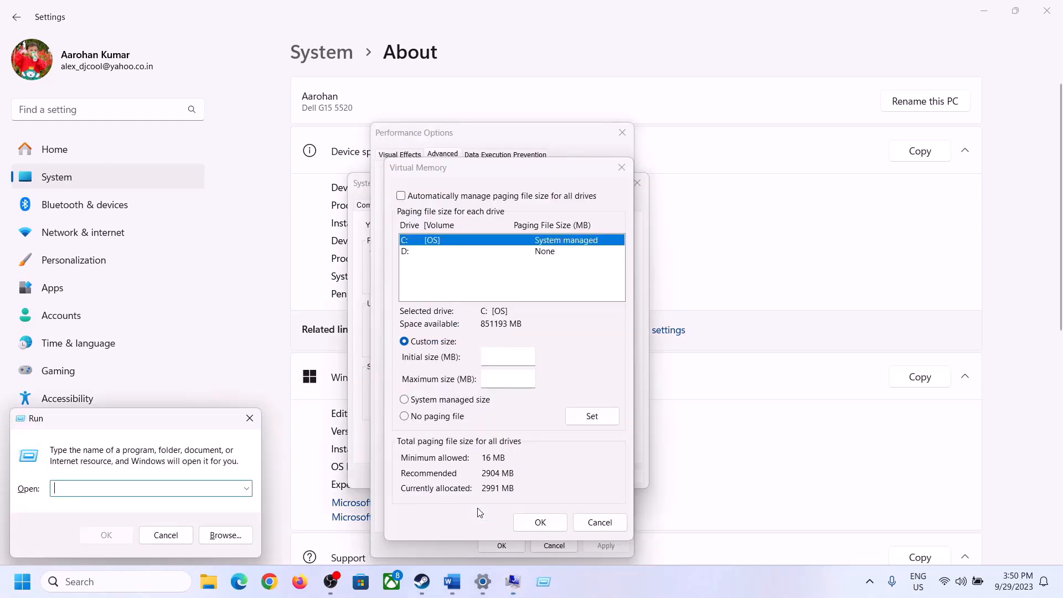
type("ca")
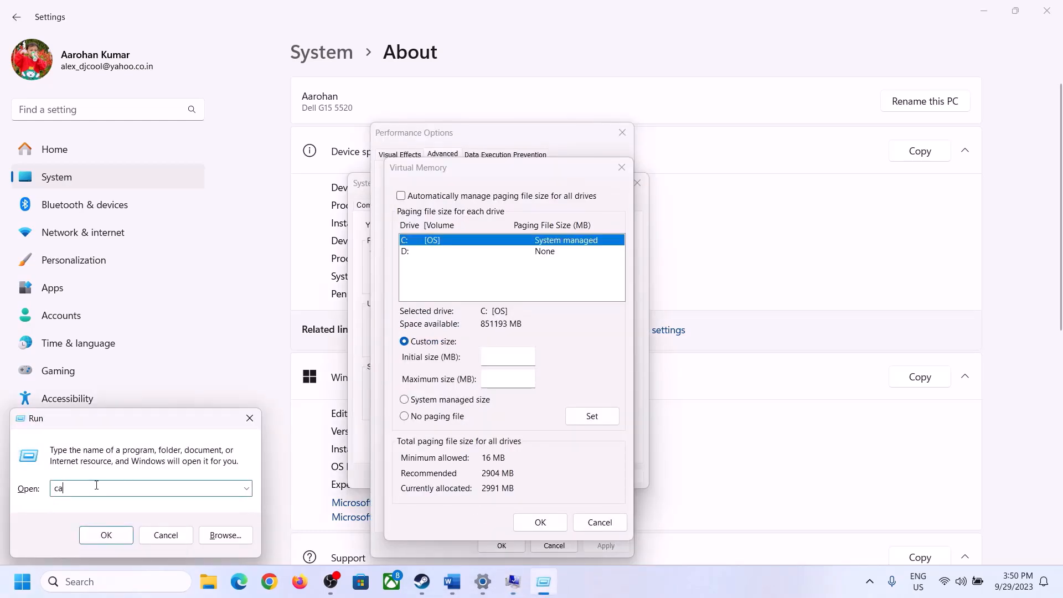
type("lc")
left_click(106, 535)
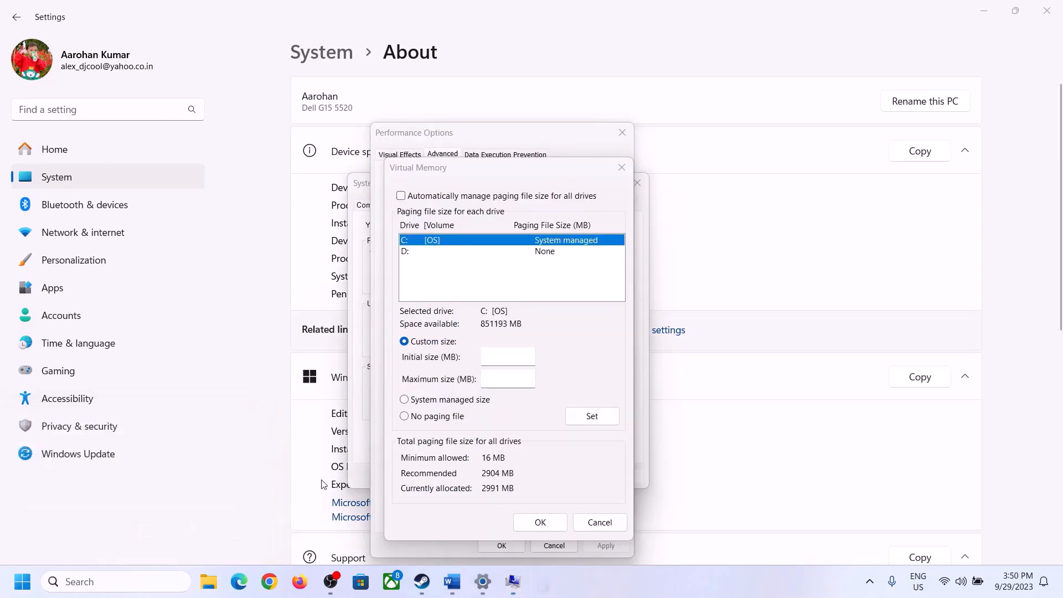
left_click_drag(130, 24, 774, 187)
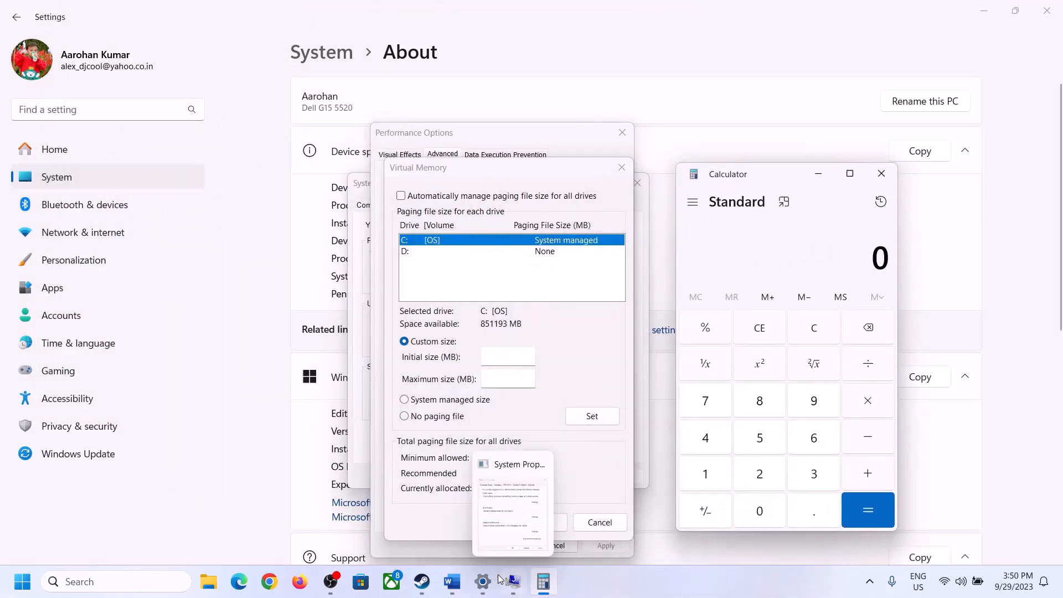
left_click(451, 592)
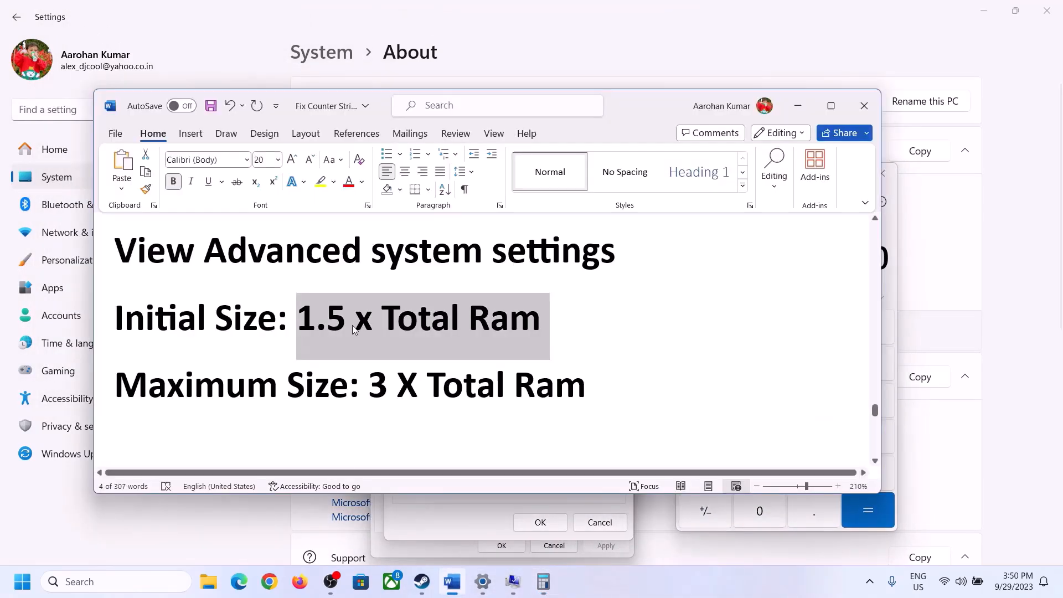
left_click(545, 579)
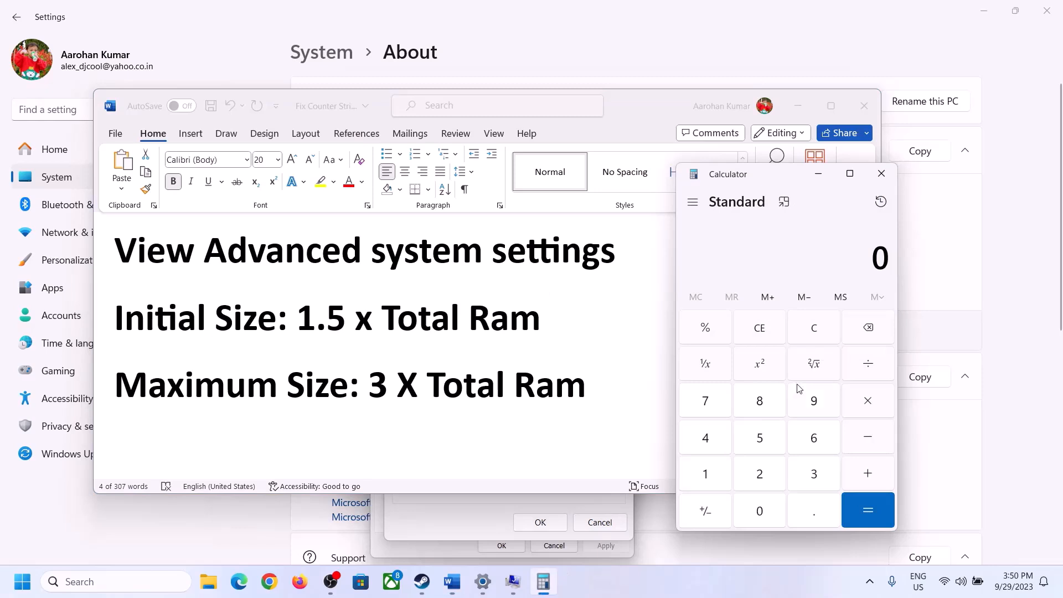
left_click(712, 474)
left_click(810, 447)
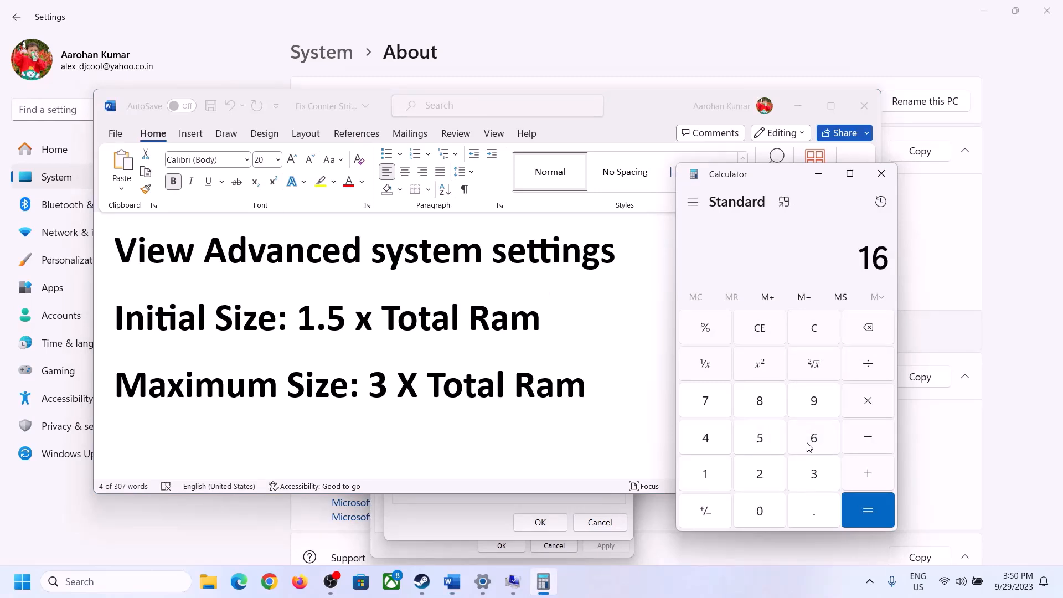
left_click(816, 338)
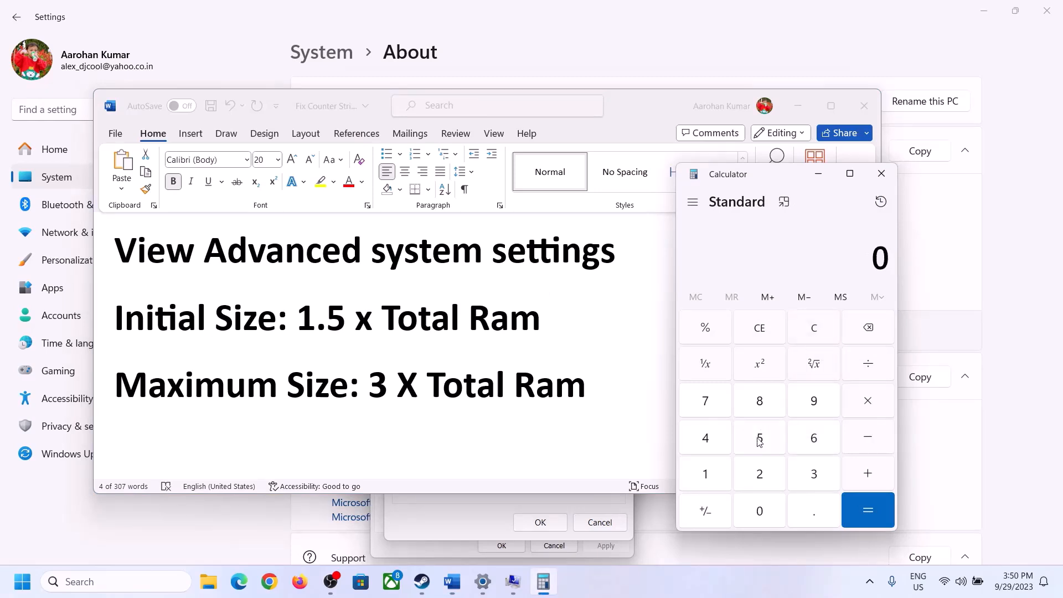
Convert the installed RAM to megabytes in Calculator by multiplying 16 by 1024.
left_click(714, 475)
left_click(799, 444)
left_click(867, 404)
left_click(706, 480)
left_click(761, 518)
left_click(762, 480)
left_click(713, 445)
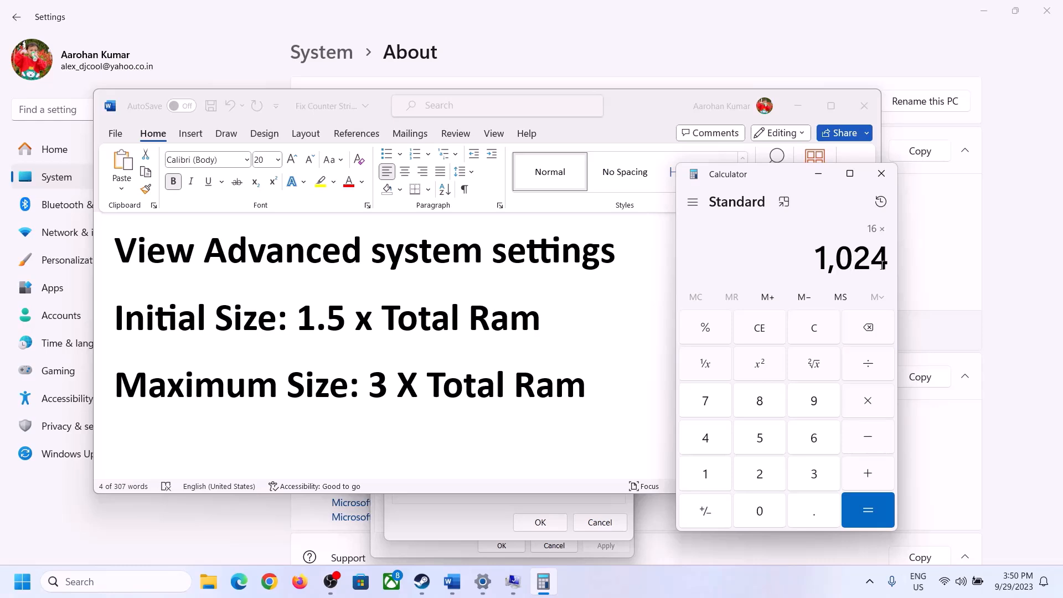
left_click(867, 513)
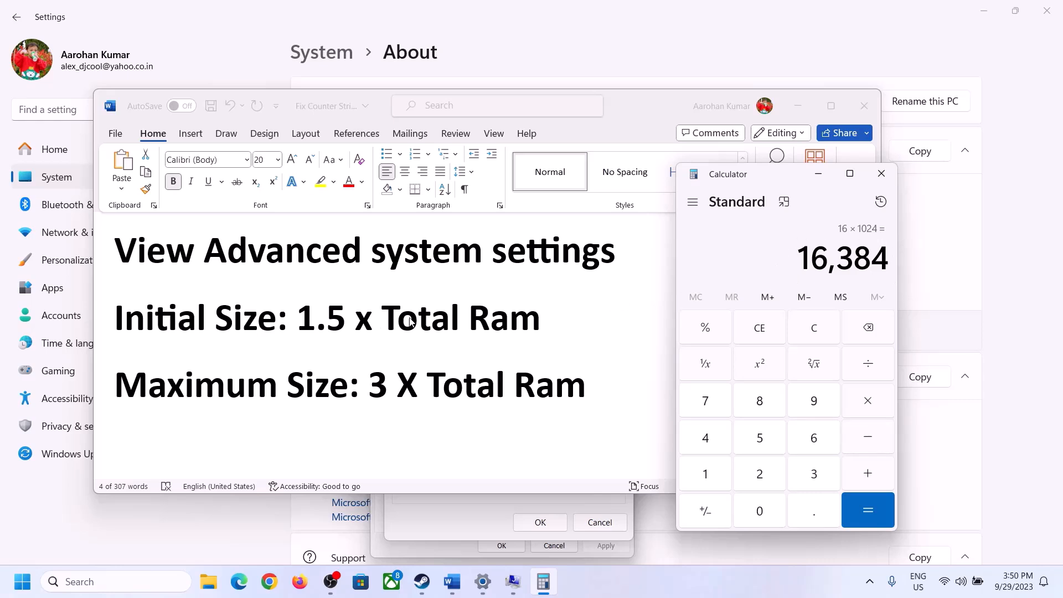
Multiply the RAM size in megabytes by 1.5 in Calculator to get the initial paging file size.
left_click(870, 405)
left_click(723, 480)
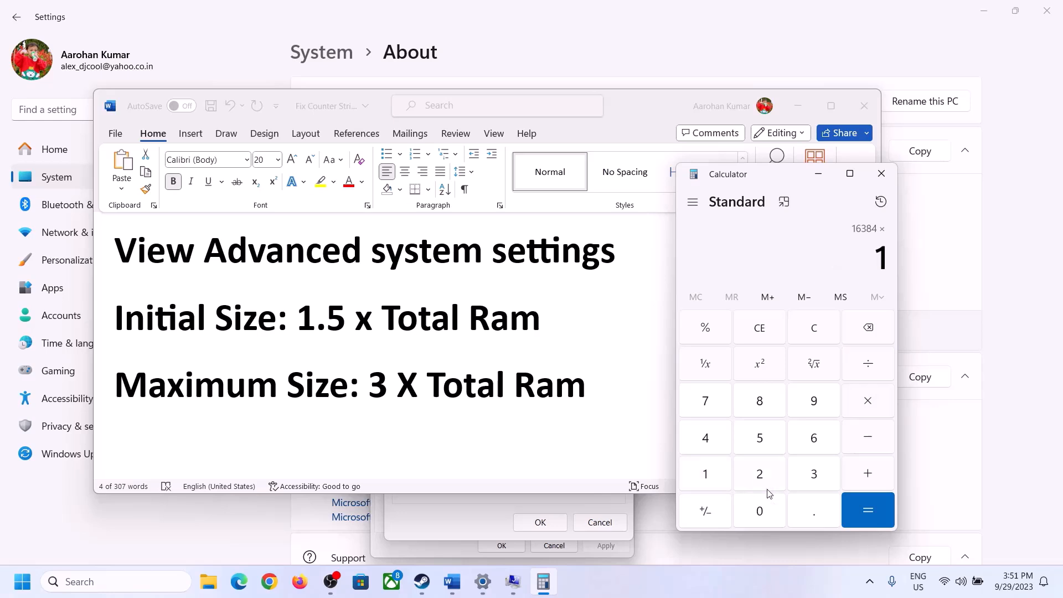
left_click(810, 523)
left_click(760, 438)
left_click(868, 509)
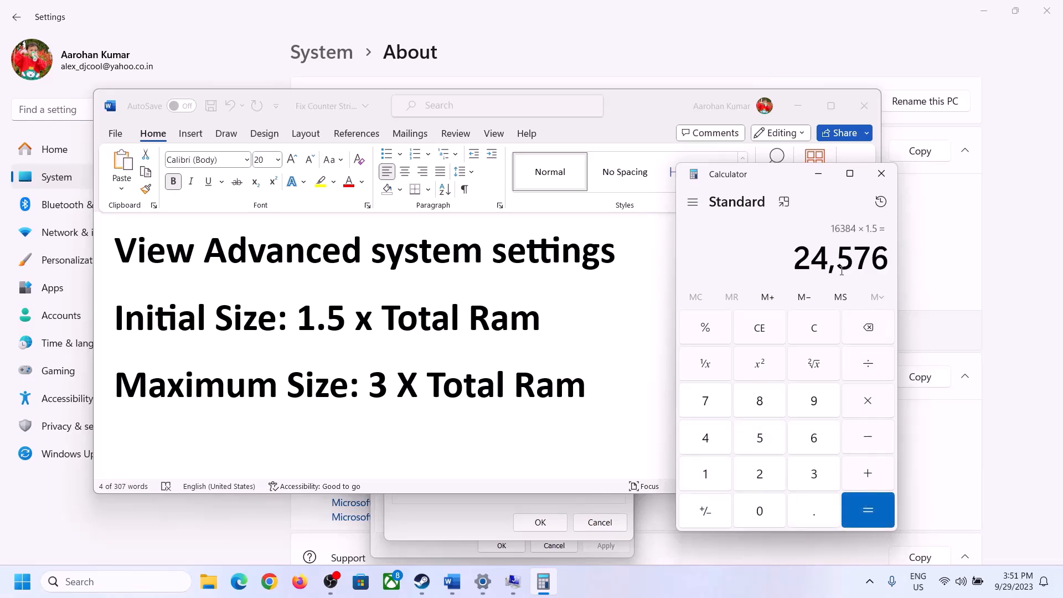
Set the custom initial paging file size for drive C: to 24576 MB and return to the Maximum Size formula in Word.
left_click(469, 516)
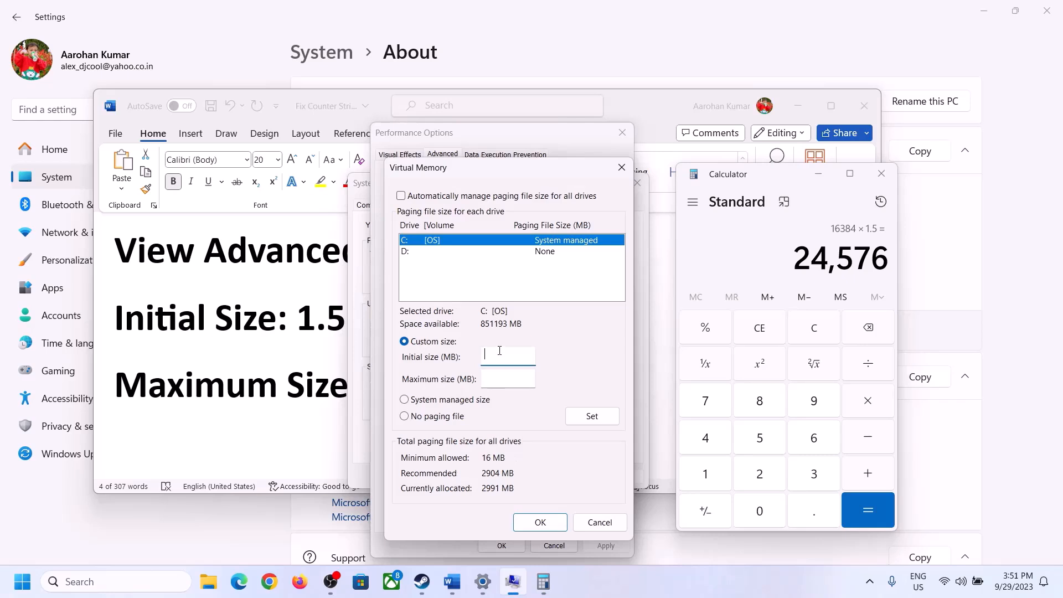
type("24576")
left_click(531, 380)
left_click(316, 389)
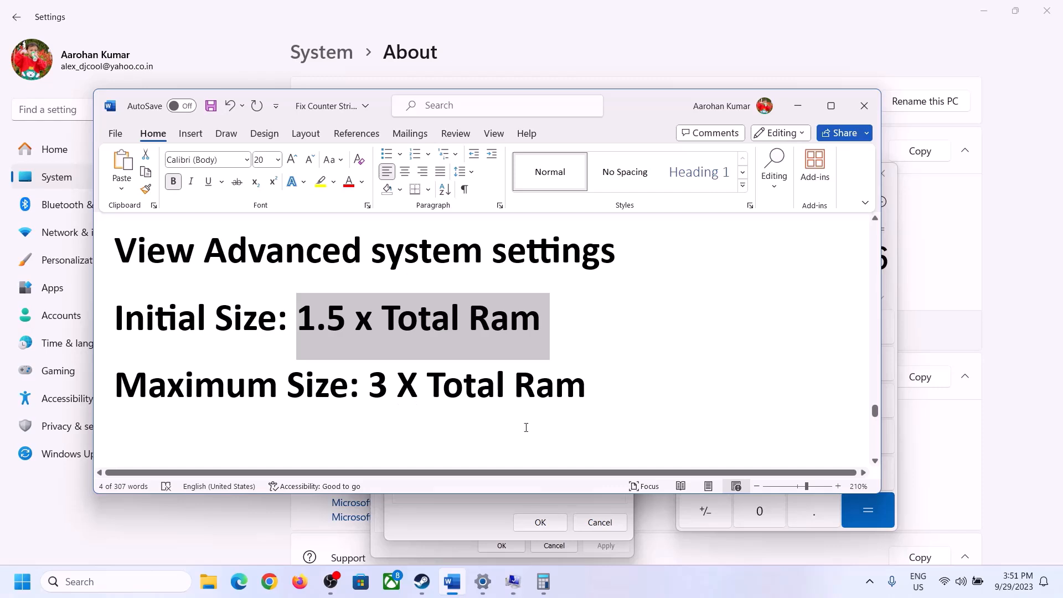
Clear the previous result in Calculator and check the installed RAM on the Settings About page.
left_click(893, 288)
left_click(815, 328)
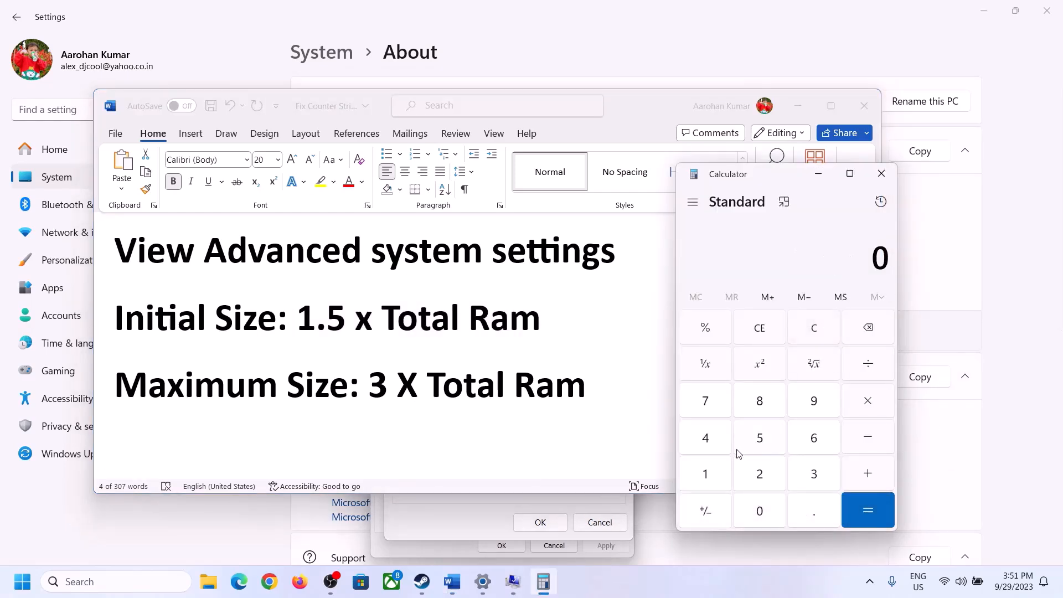
left_click(483, 581)
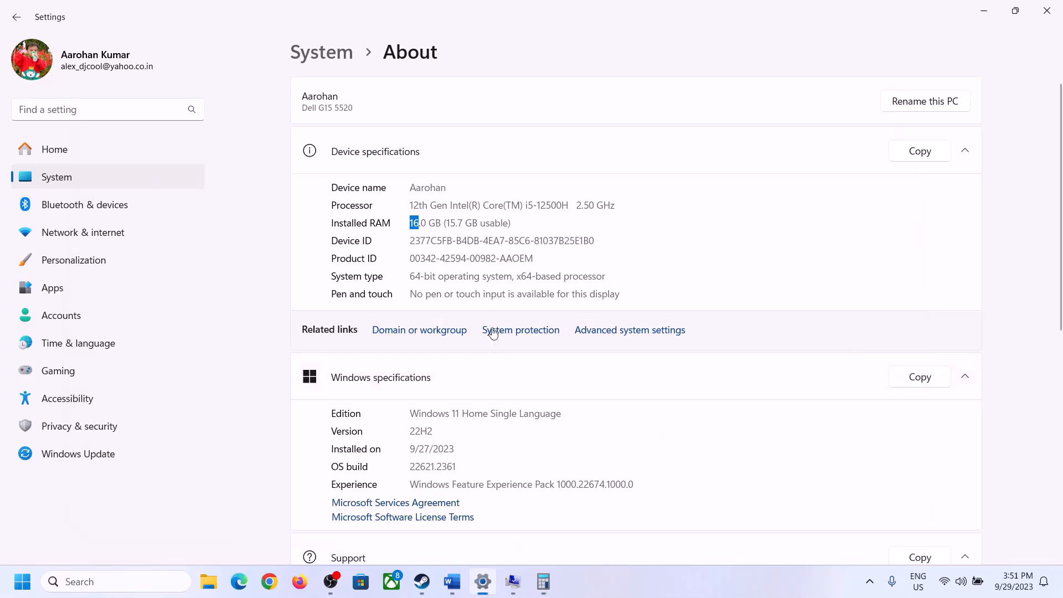
left_click(544, 580)
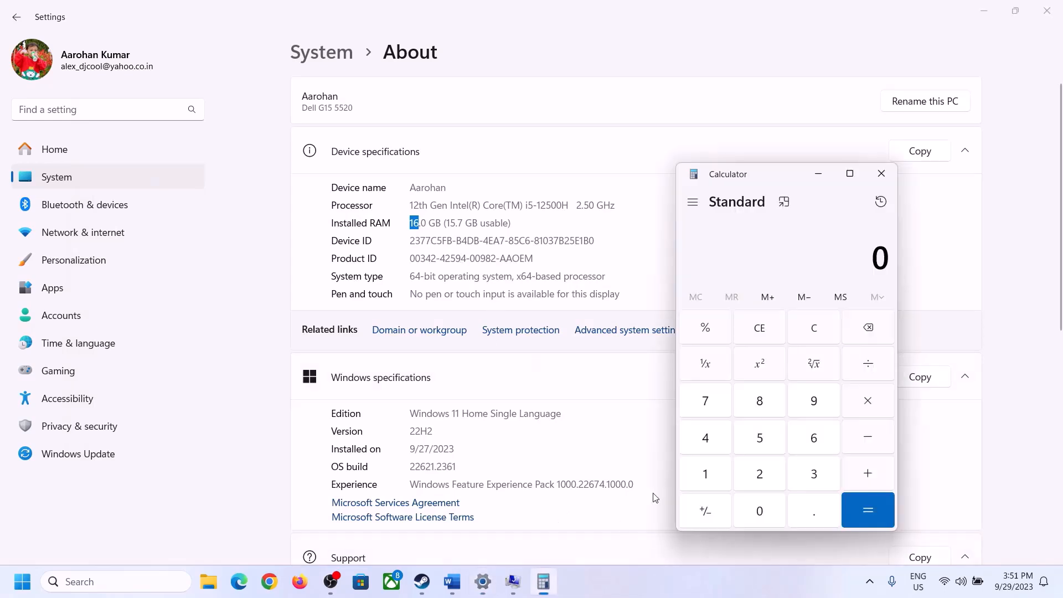
Multiply 16 by 1024 in Calculator to convert the installed RAM to megabytes.
left_click(714, 469)
left_click(812, 439)
left_click(862, 404)
left_click(712, 470)
left_click(752, 505)
left_click(760, 474)
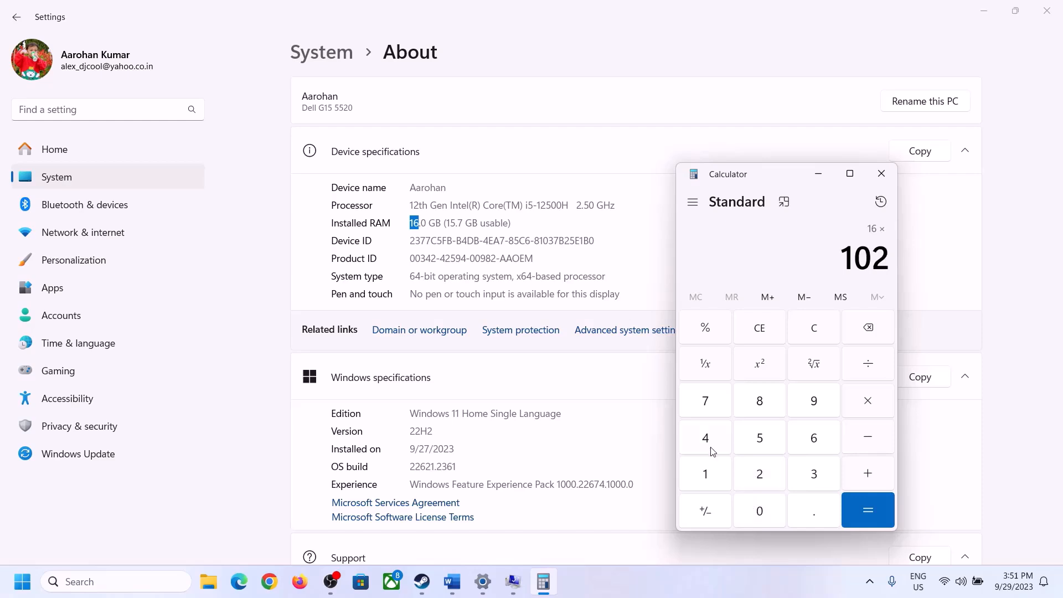
left_click(711, 443)
left_click(856, 518)
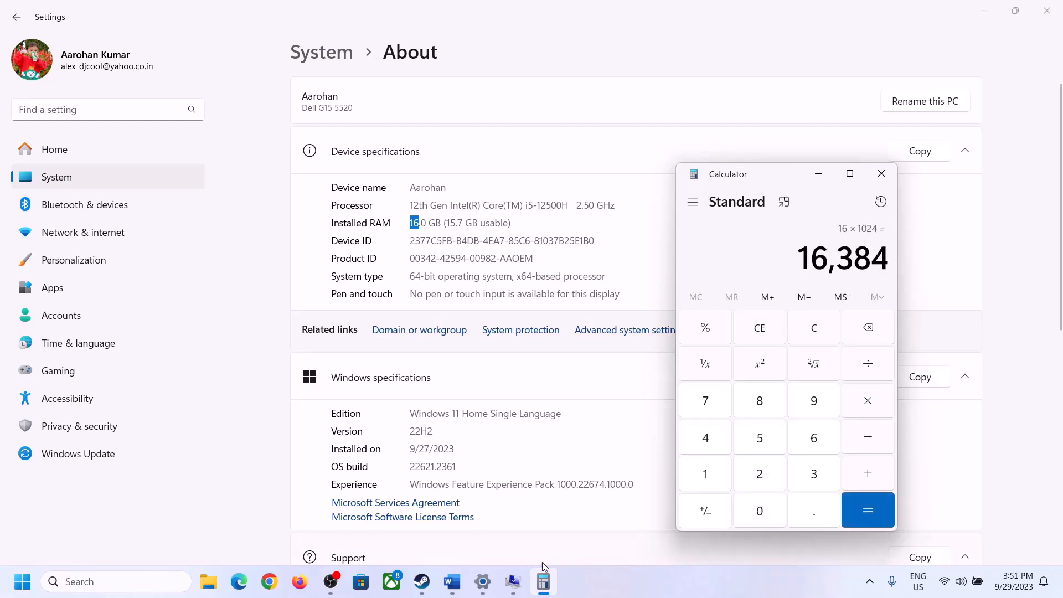
Check the Maximum Size formula in Word and multiply the RAM size in megabytes by 3 in Calculator.
left_click(452, 582)
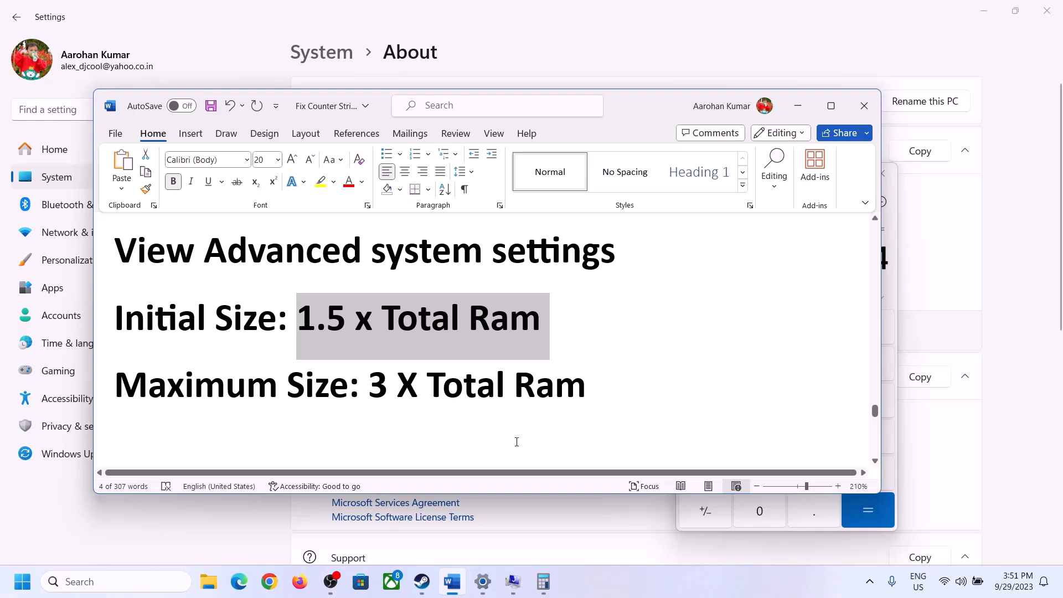
left_click(544, 582)
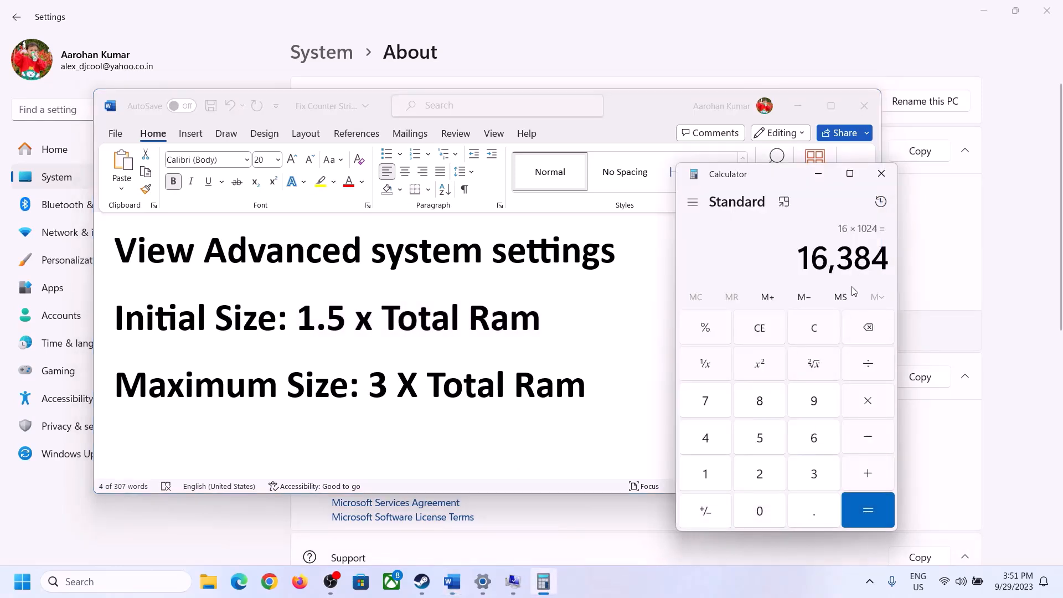
left_click(868, 401)
left_click(805, 476)
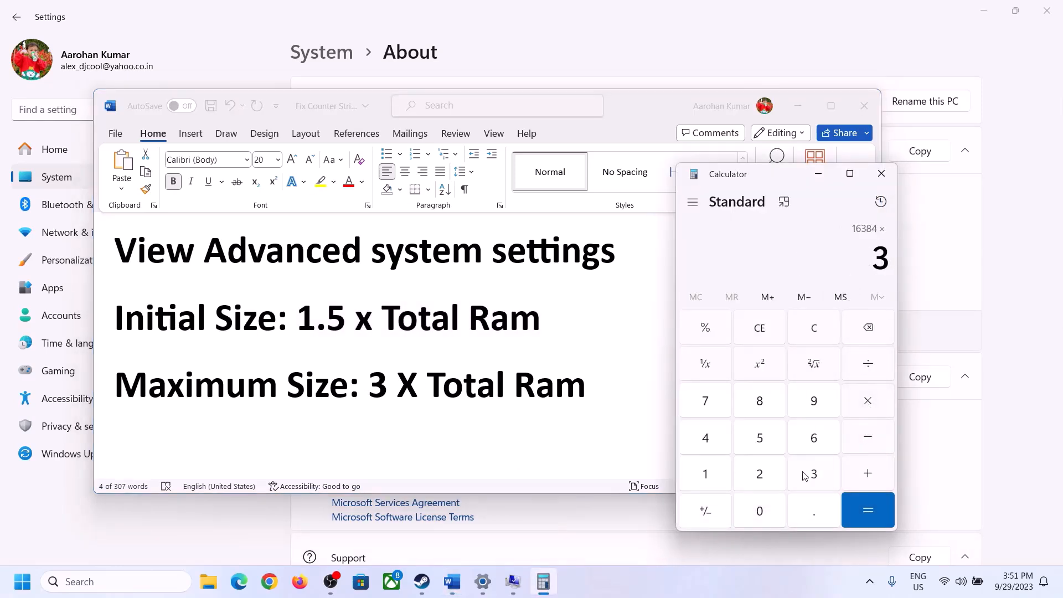
left_click(877, 507)
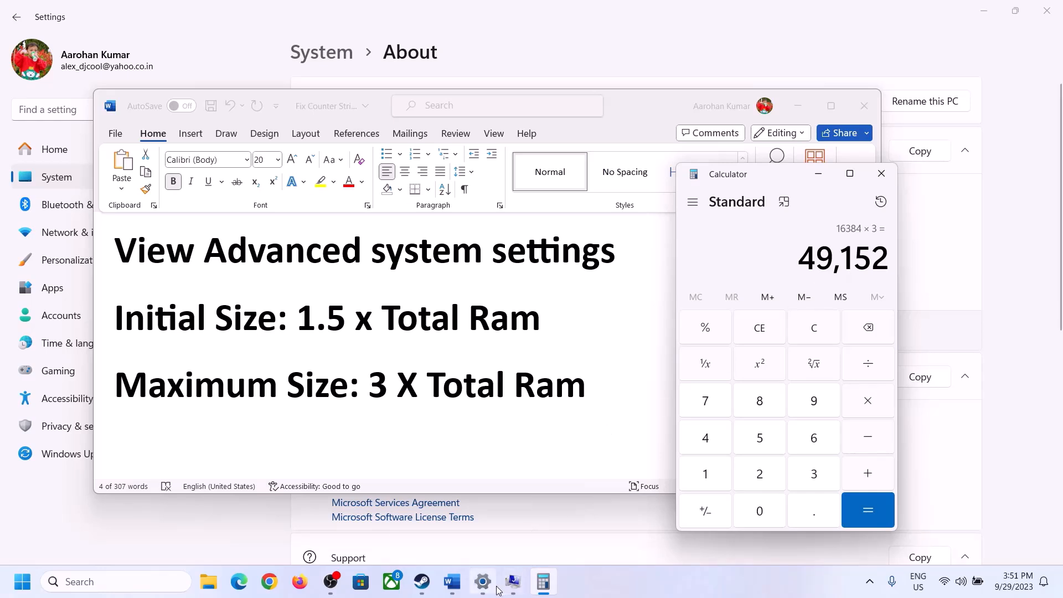
Set the maximum paging file size for drive C: to 49152 MB and apply the custom size in the Virtual Memory dialog.
left_click(513, 582)
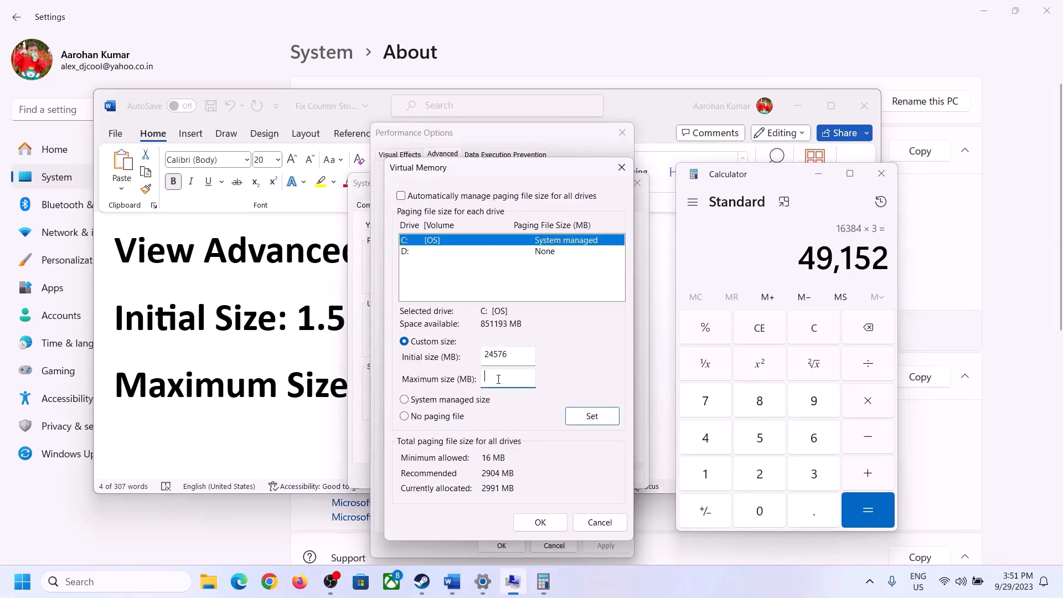
type("49152")
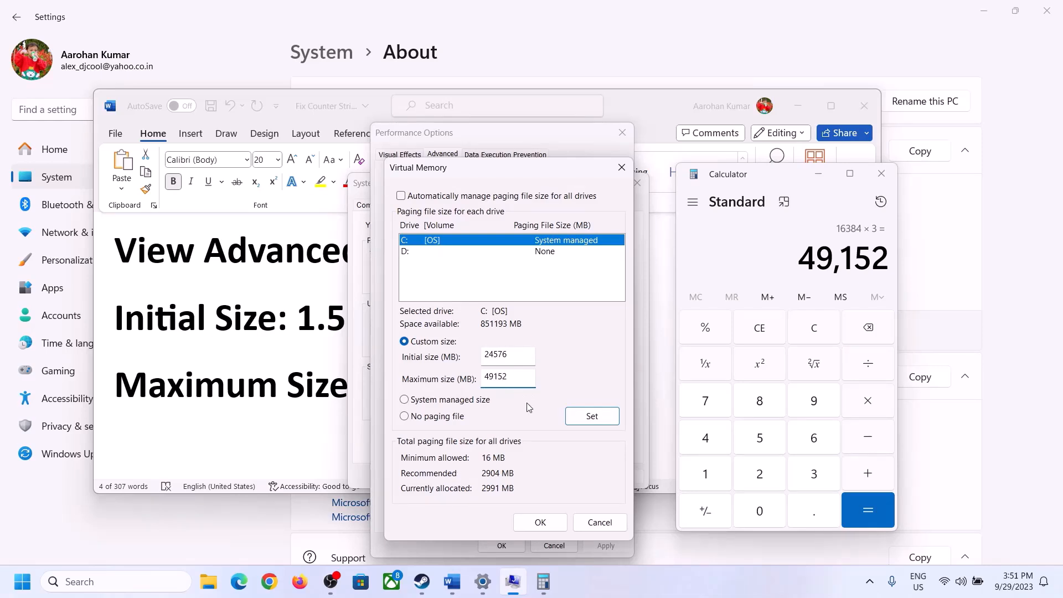
left_click(591, 419)
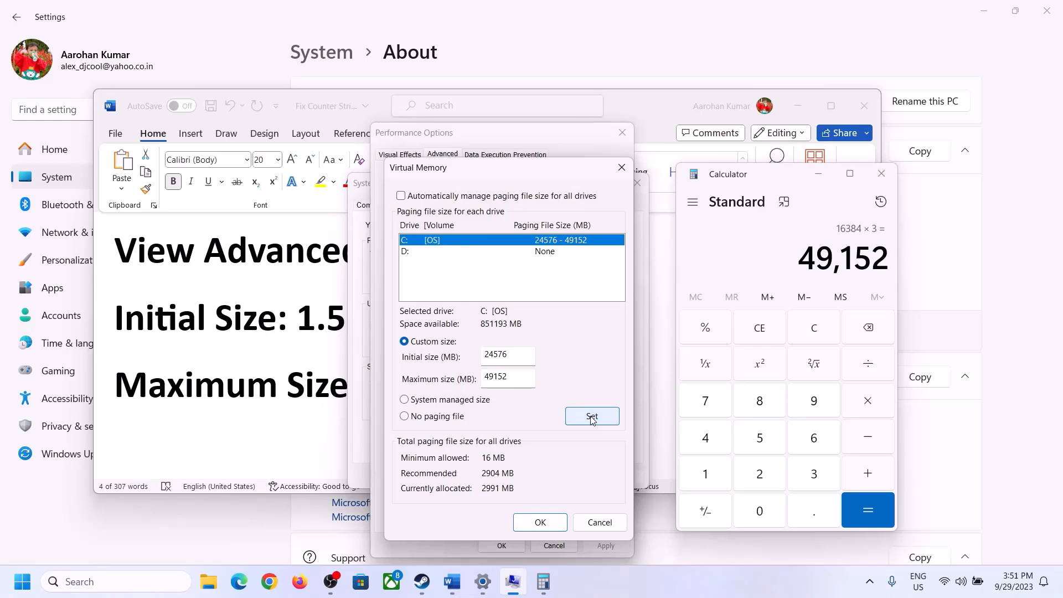
left_click(547, 521)
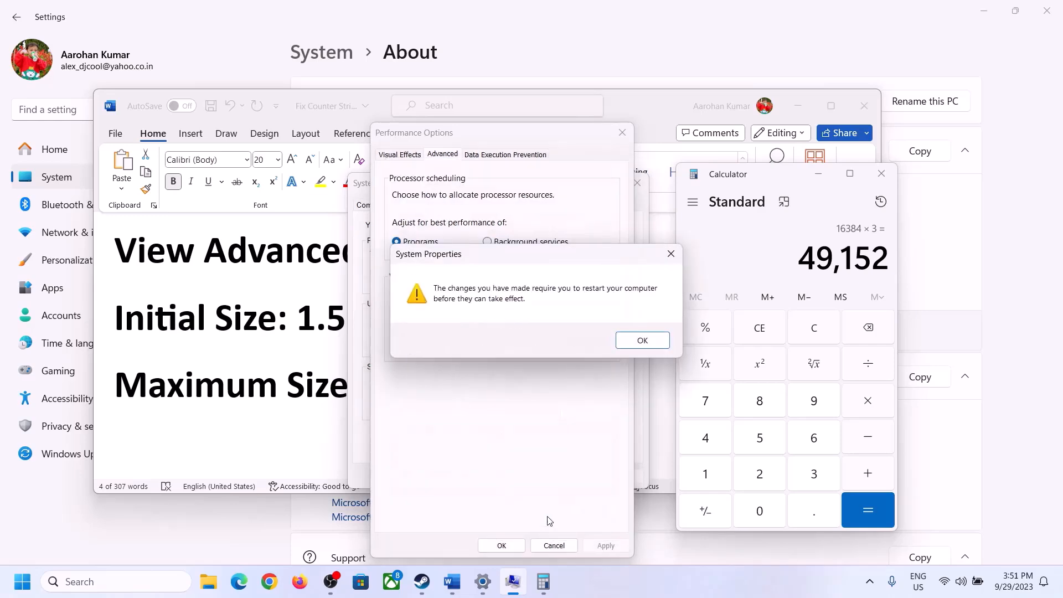
Accept the virtual memory change through Performance Options and System Properties, and close the restart request without restarting.
left_click(658, 340)
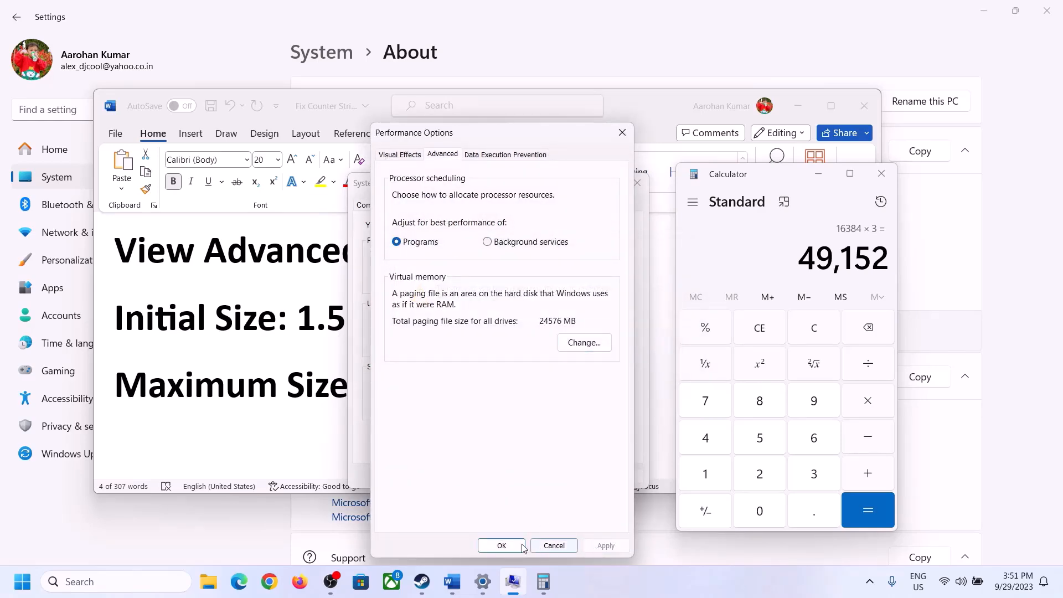
left_click(505, 547)
left_click(504, 476)
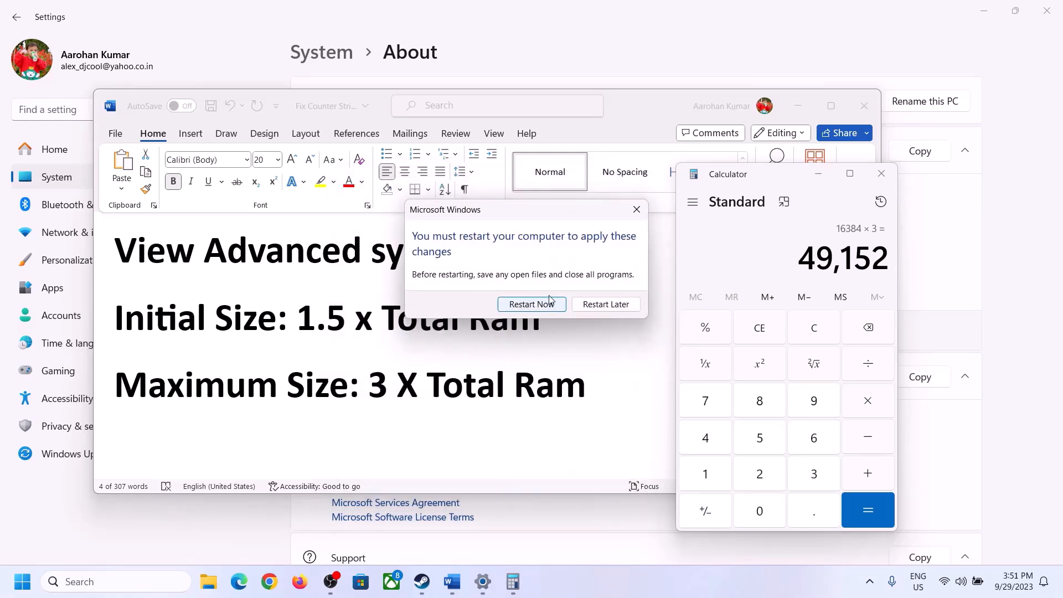
left_click(636, 209)
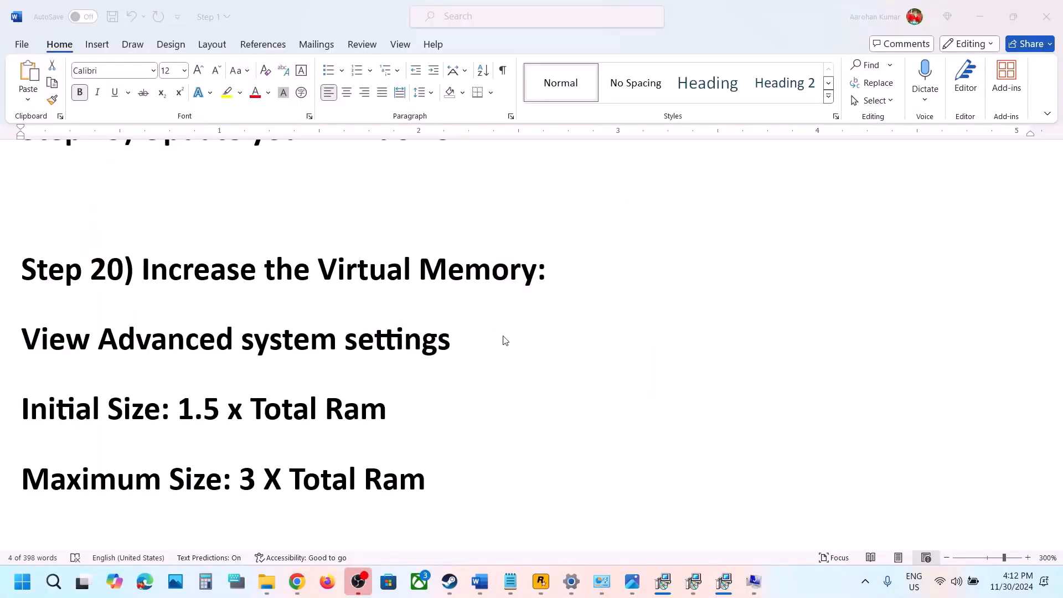
Read in the Word document for whom Step 21 applies and when to skip it.
scroll(504, 340, "down", 5)
scroll(504, 341, "down", 3)
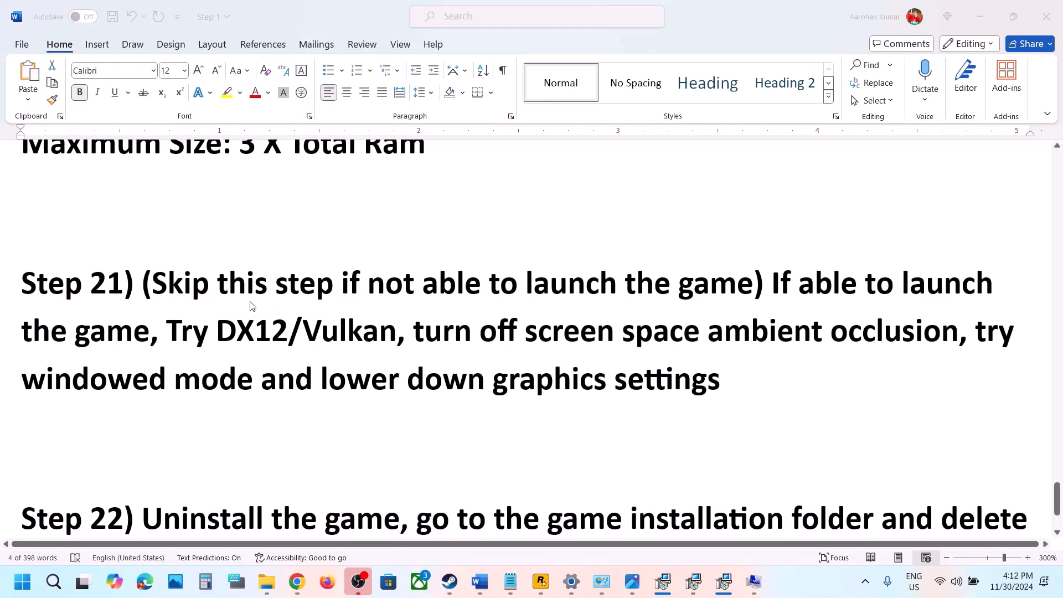
left_click(212, 304)
left_click_drag(252, 278, 679, 283)
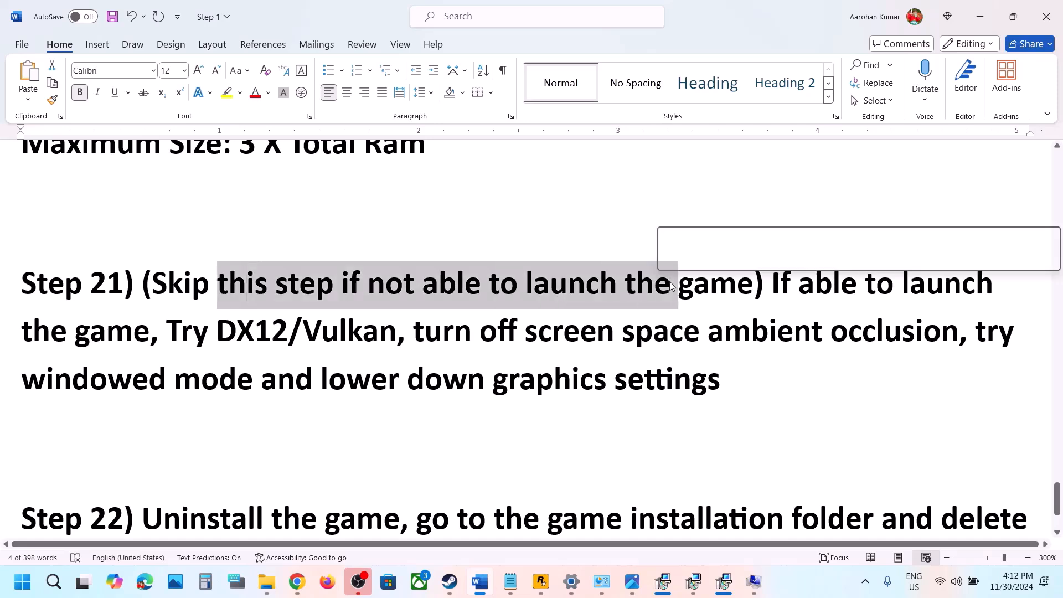
left_click_drag(802, 284, 500, 324)
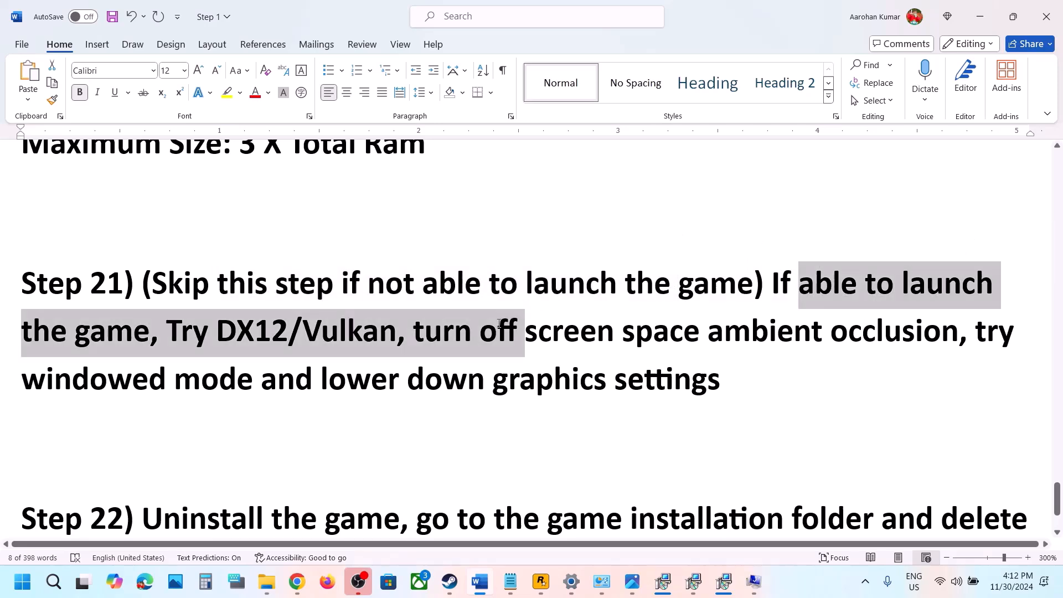
Examine the DX12/Vulkan suggestion in Step 21 of the Word document.
left_click(193, 353)
left_click_drag(227, 332, 358, 332)
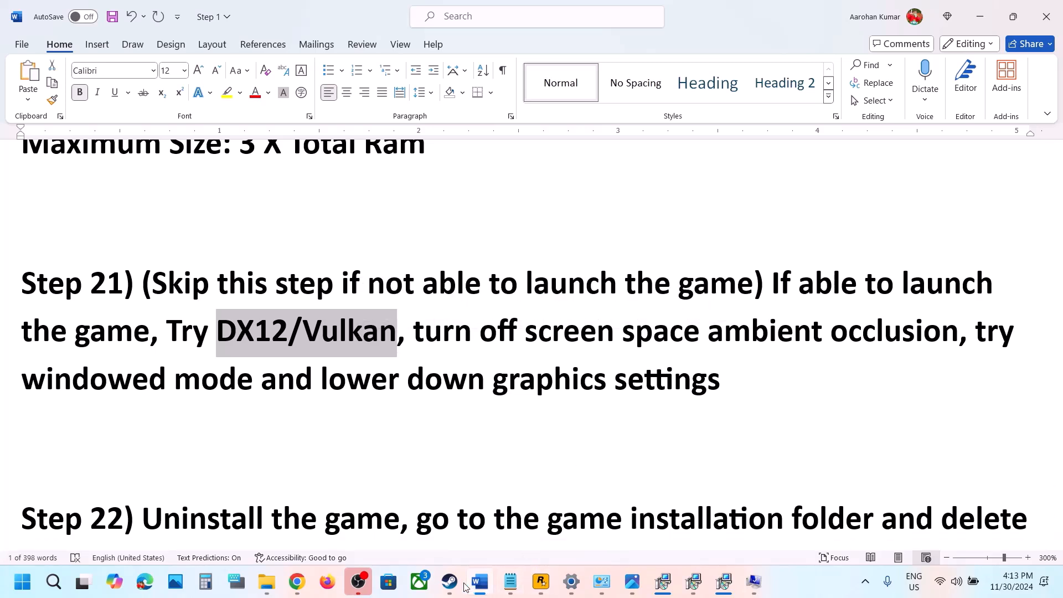
left_click(247, 345)
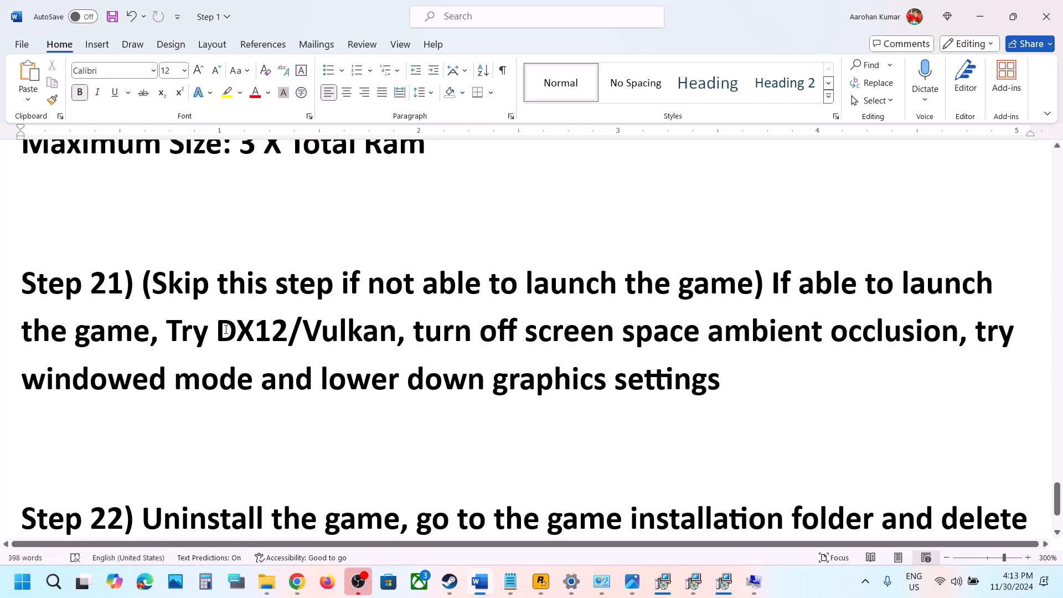
left_click_drag(221, 329, 356, 327)
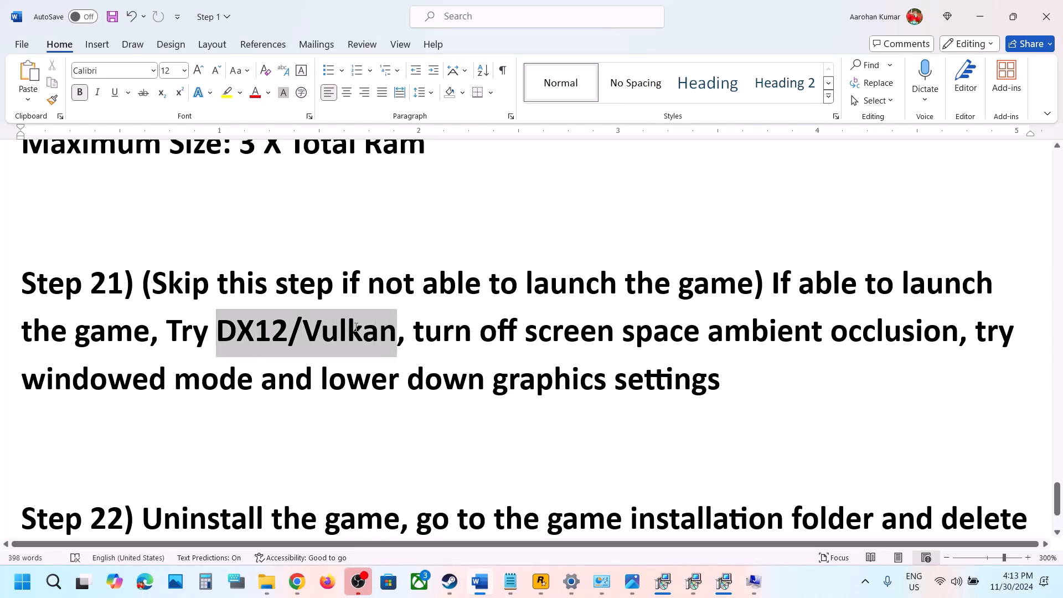
left_click(357, 326)
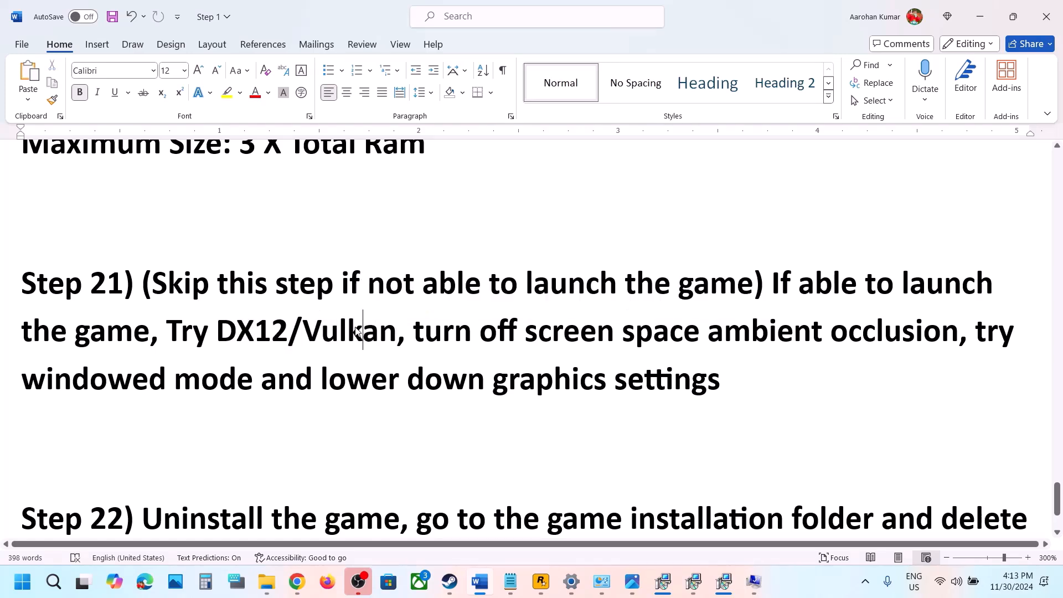
double_click(217, 328)
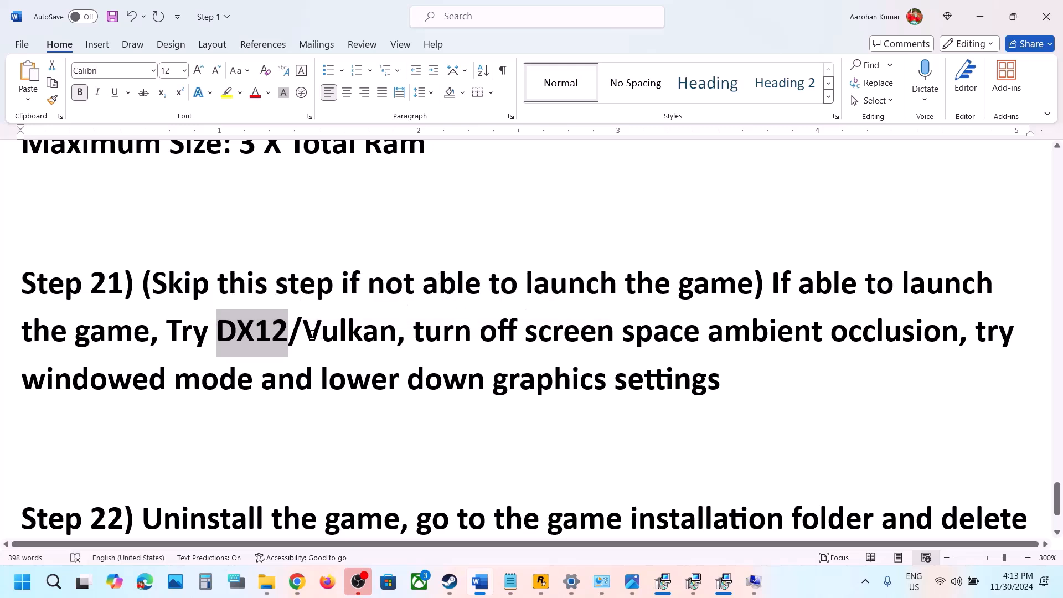
left_click_drag(304, 331, 378, 332)
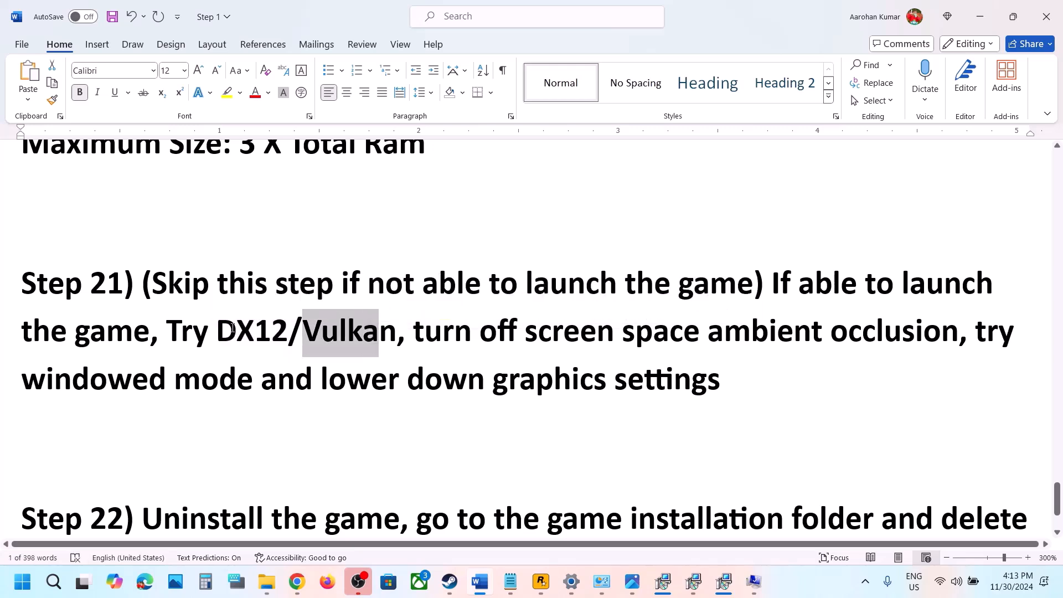
left_click_drag(235, 329, 254, 330)
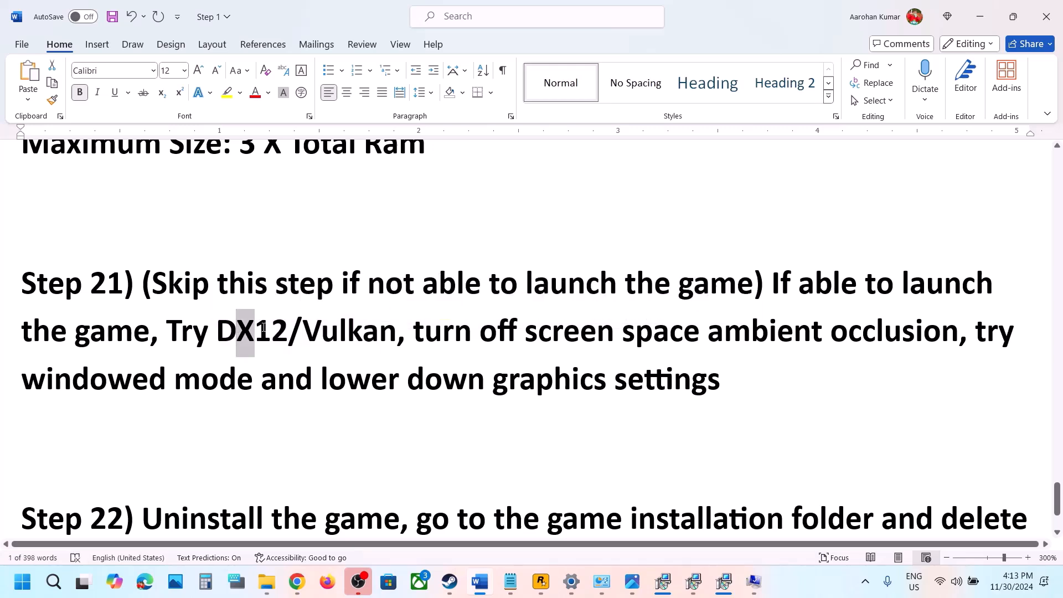
double_click(224, 330)
left_click_drag(322, 332, 380, 335)
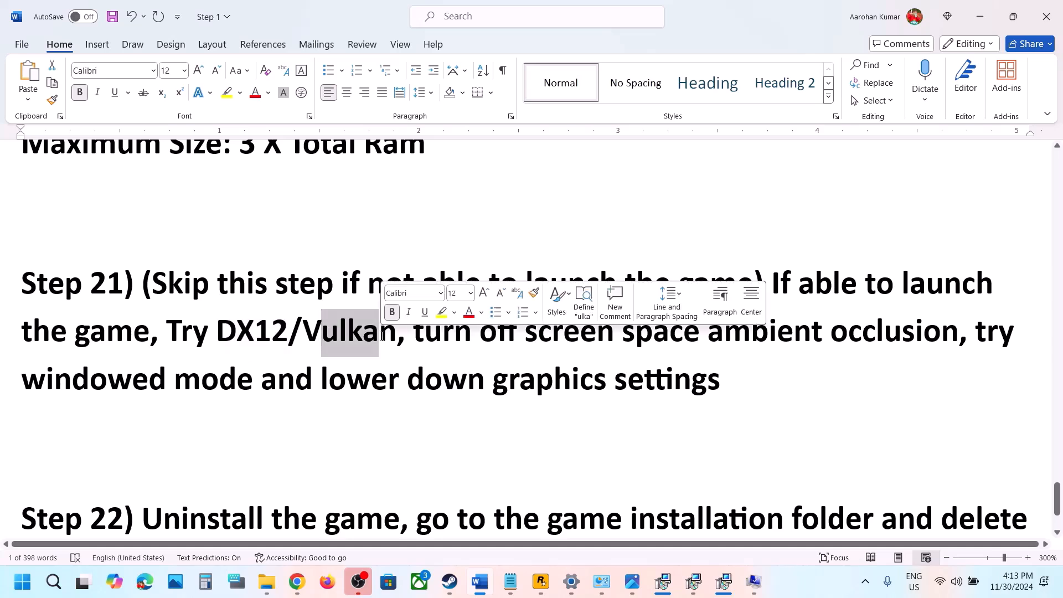
left_click(443, 378)
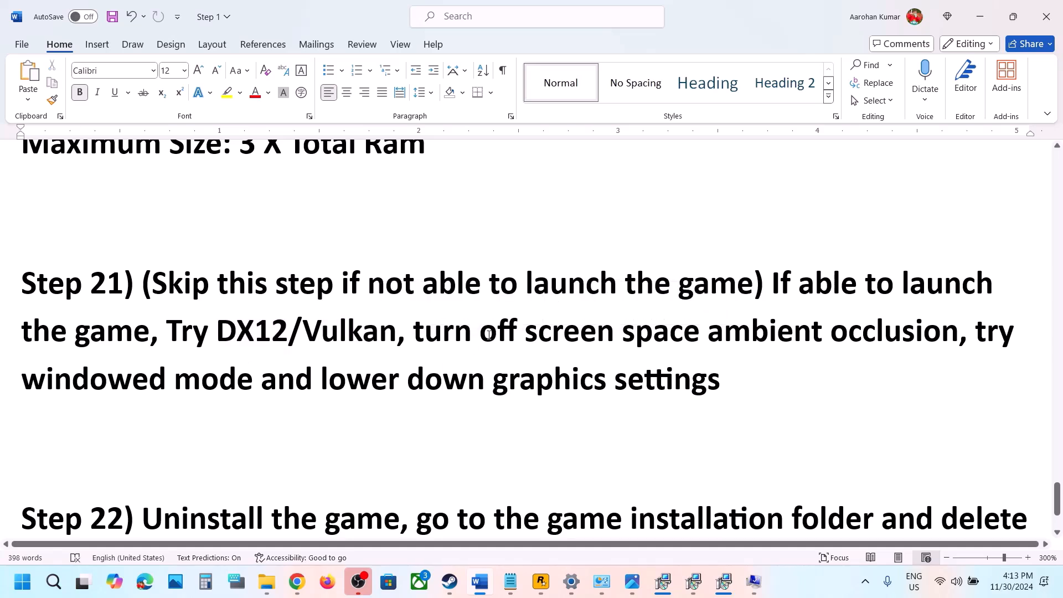
Review the ambient occlusion, windowed mode and graphics settings advice in Step 21.
left_click_drag(724, 334, 979, 332)
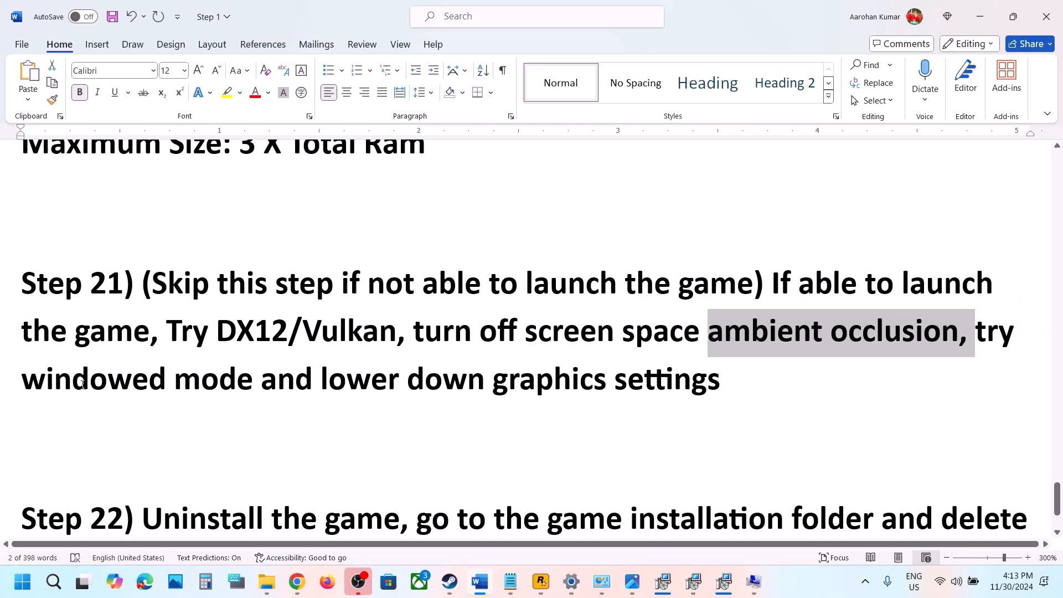
left_click_drag(41, 384, 211, 386)
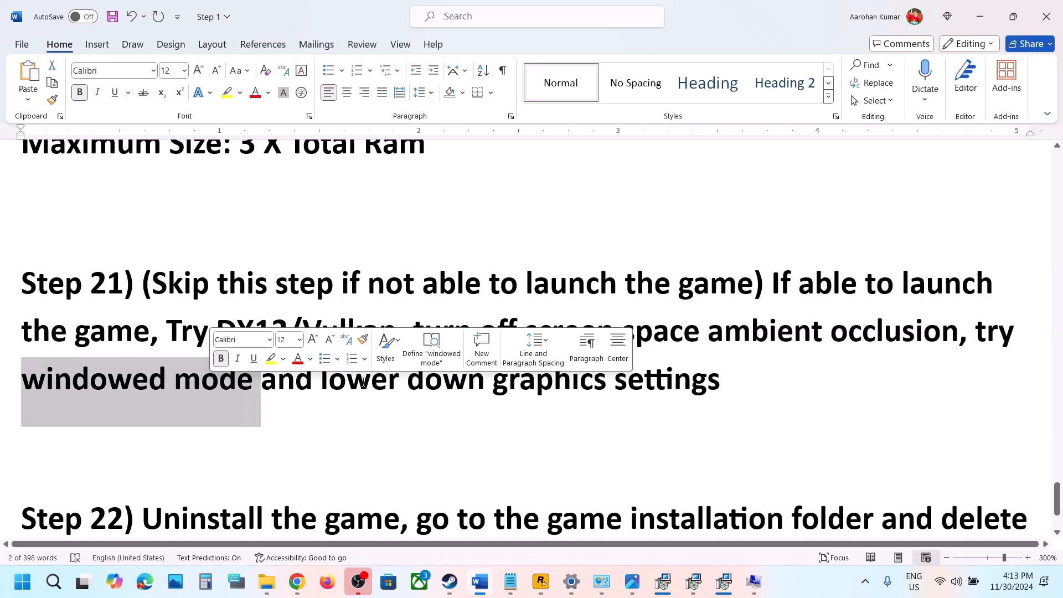
left_click_drag(323, 382, 649, 384)
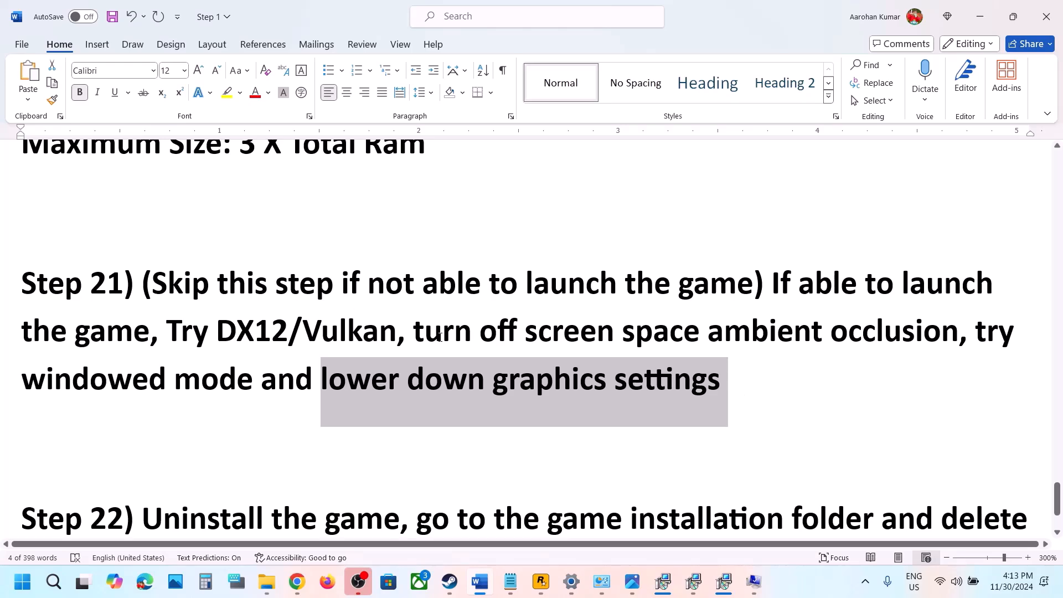
Read the uninstall instruction in Step 22 and show the Manage options for Red Dead Redemption 2 in the Steam library.
scroll(439, 338, "down", 3)
left_click_drag(144, 389, 400, 390)
left_click(475, 409)
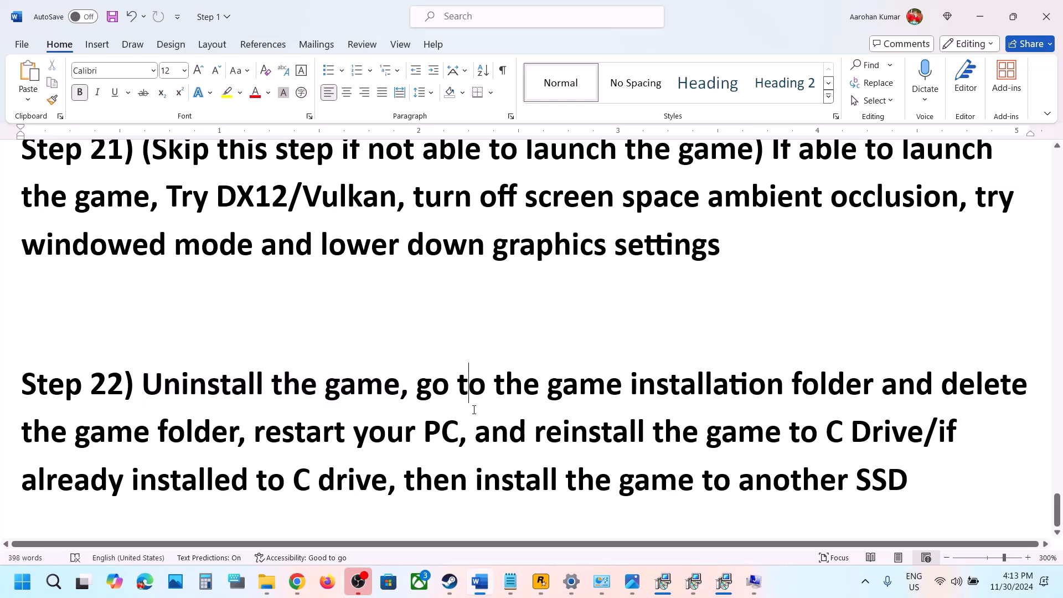
left_click(449, 581)
right_click(165, 324)
mouse_move(220, 407)
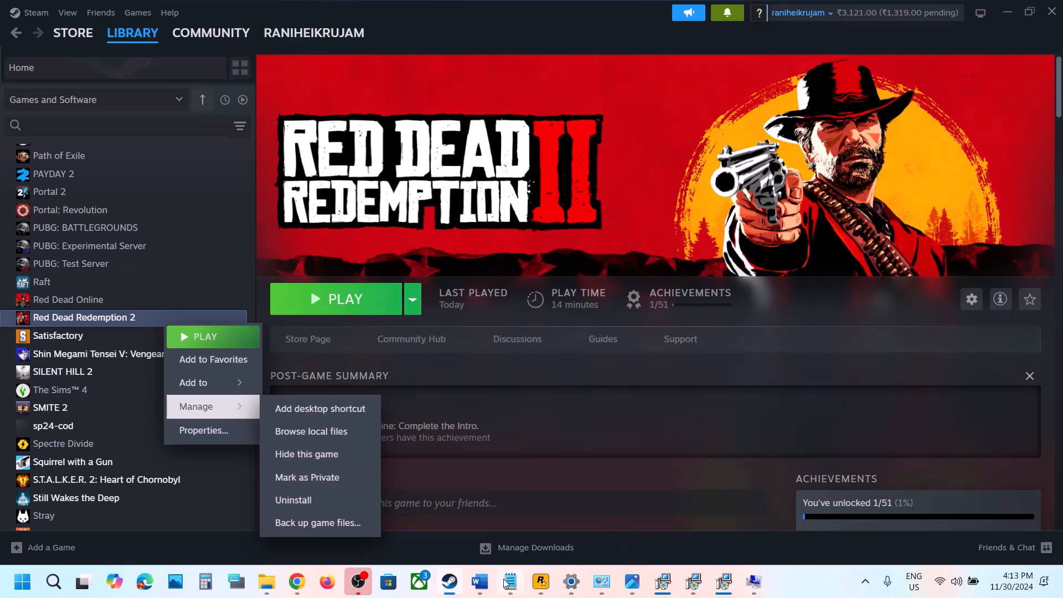
Return to Word and read Step 22's instructions on deleting the game folder, restarting the PC and reinstalling on another drive.
left_click(480, 582)
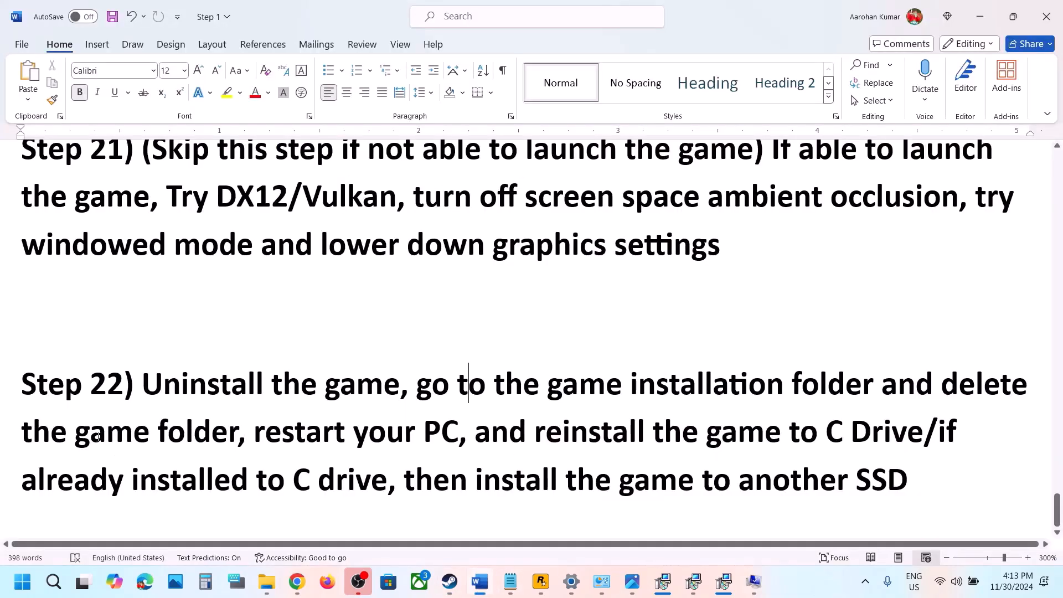
left_click(883, 387)
left_click_drag(882, 387, 228, 435)
left_click_drag(311, 436, 457, 435)
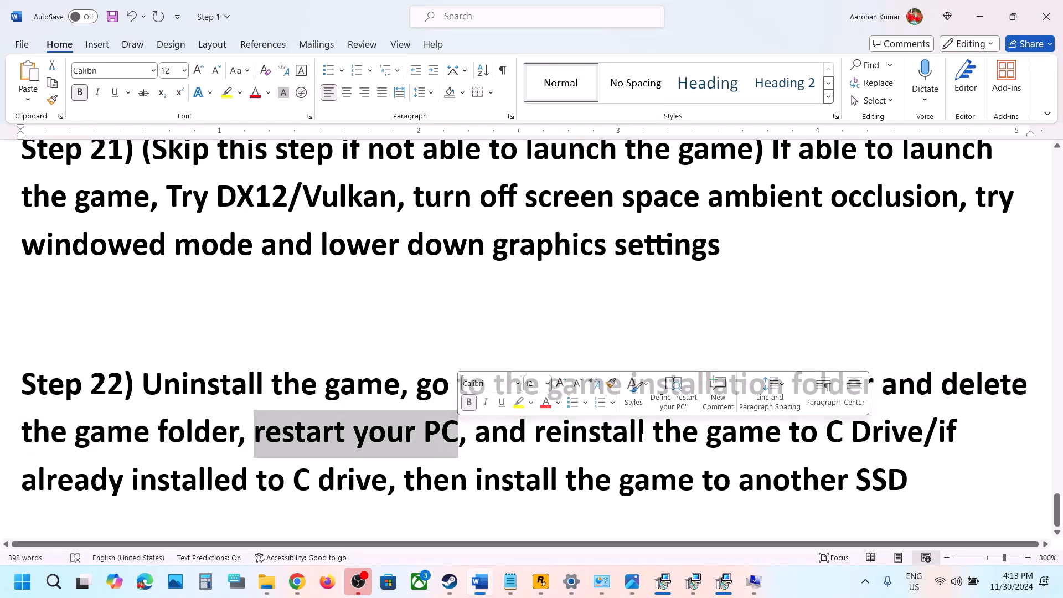
left_click_drag(536, 435, 923, 427)
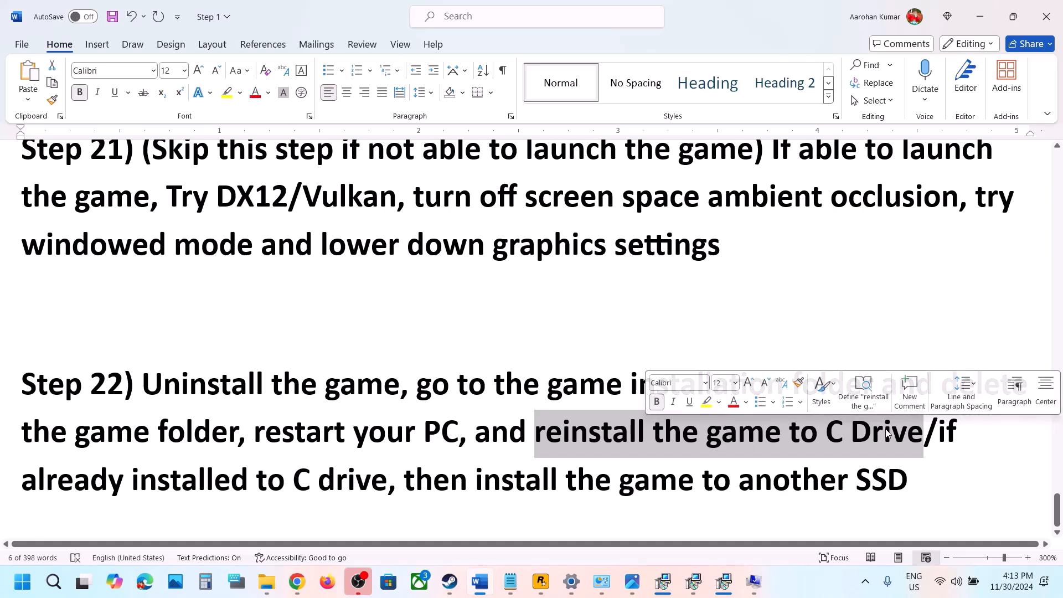
left_click_drag(938, 434, 883, 477)
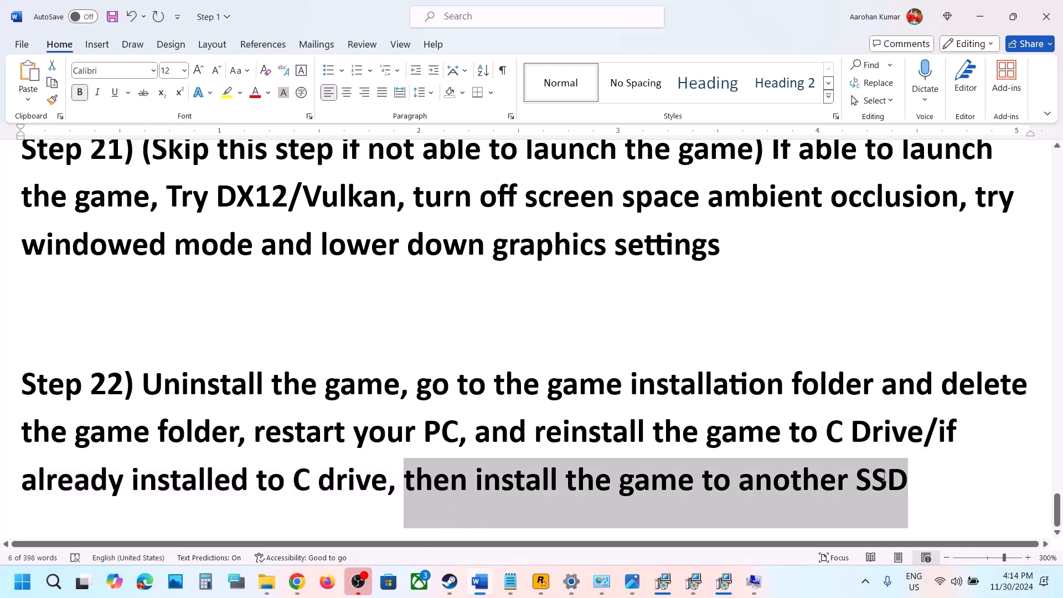
left_click(541, 388)
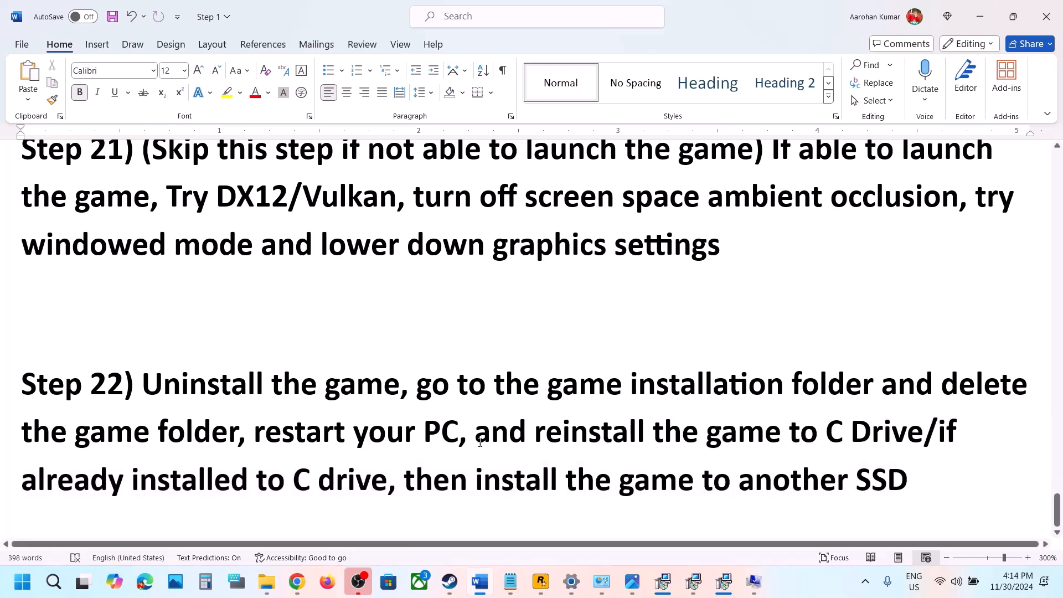
Switch to the Rockstar Games Launcher and maximize its window.
left_click(449, 582)
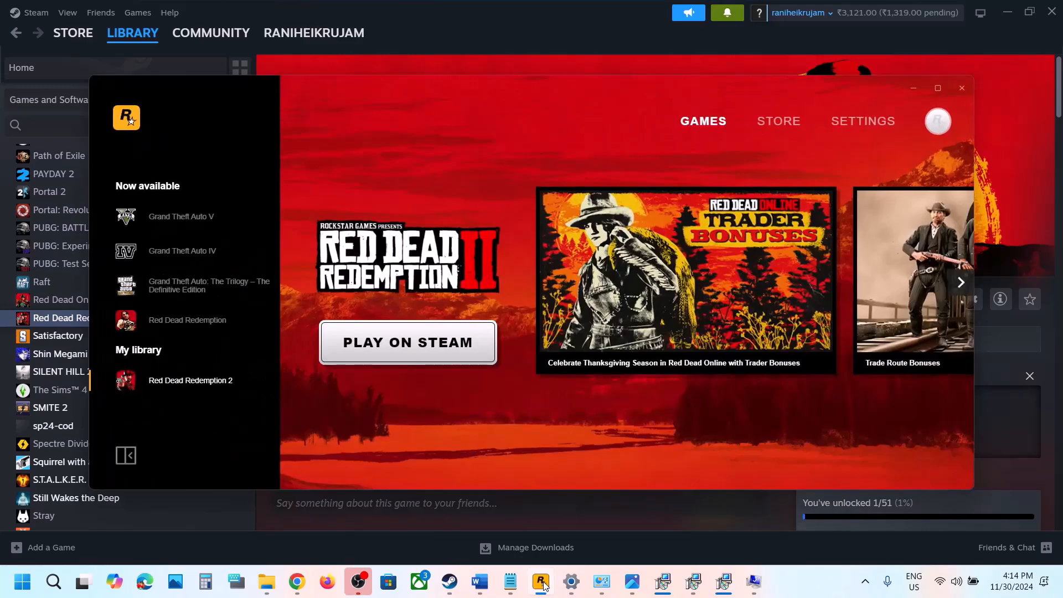
left_click(938, 89)
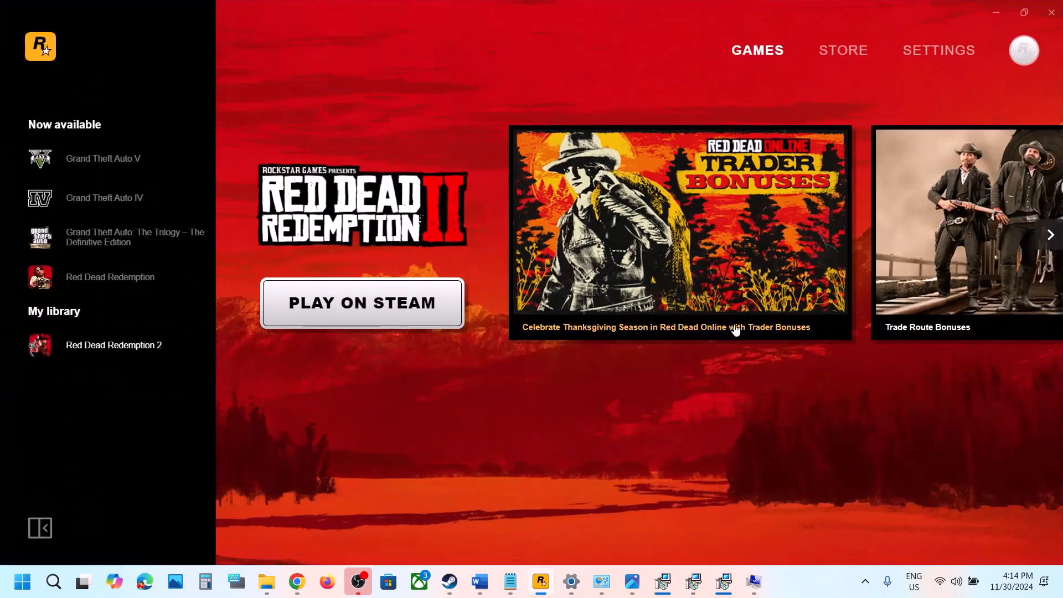